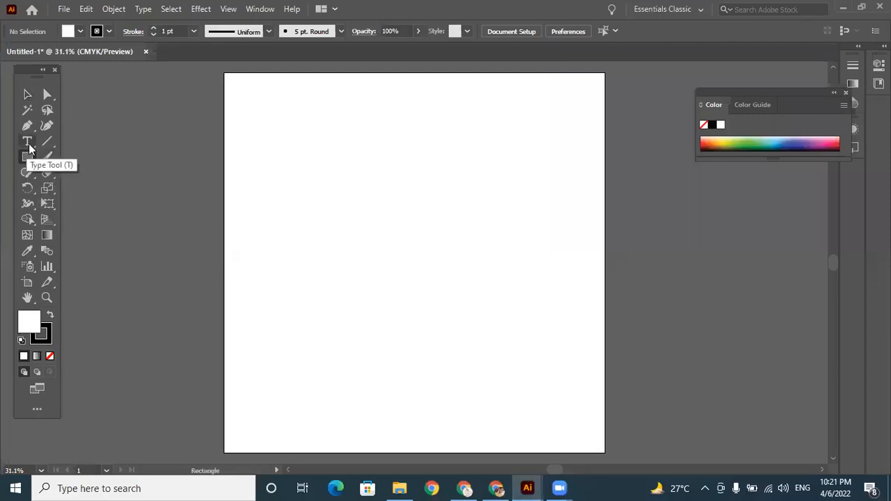
- Draw a rectangle near the upper-left corner of the artboard with the Rectangle tool
{"action": "left_click", "coordinate": [27, 97]}
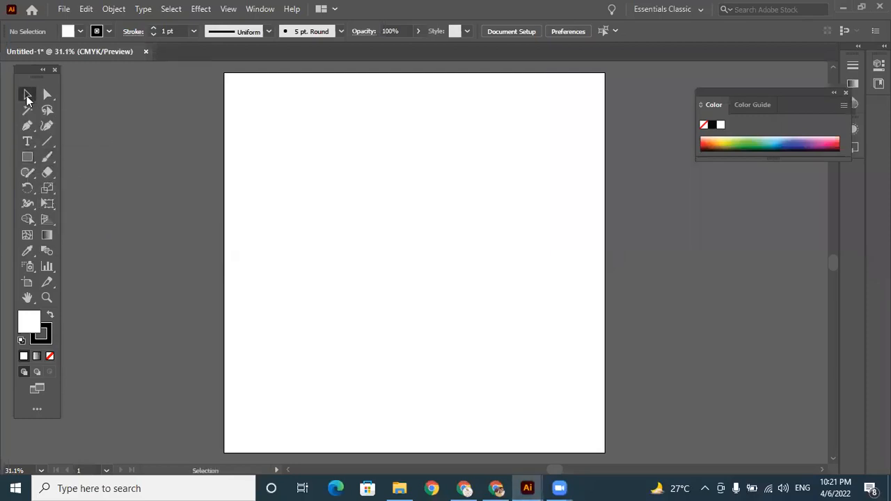
{"action": "left_click", "coordinate": [28, 157]}
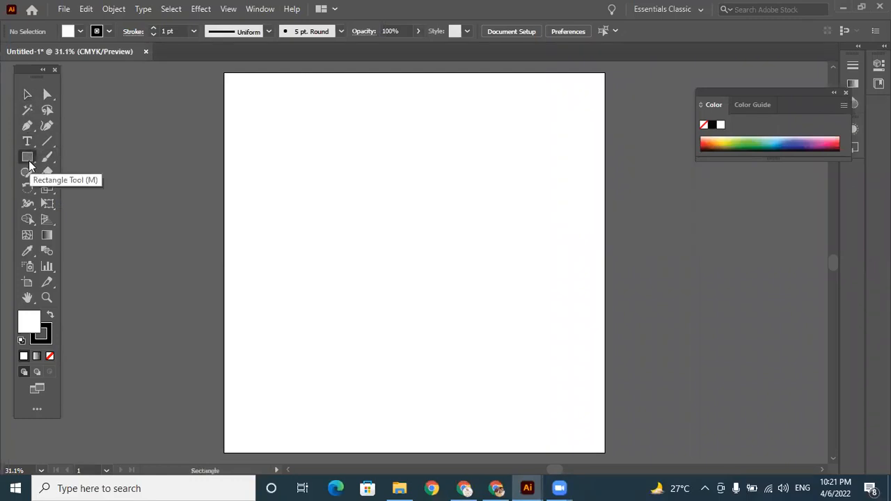
{"action": "left_click_drag", "start_coordinate": [29, 156], "coordinate": [67, 156]}
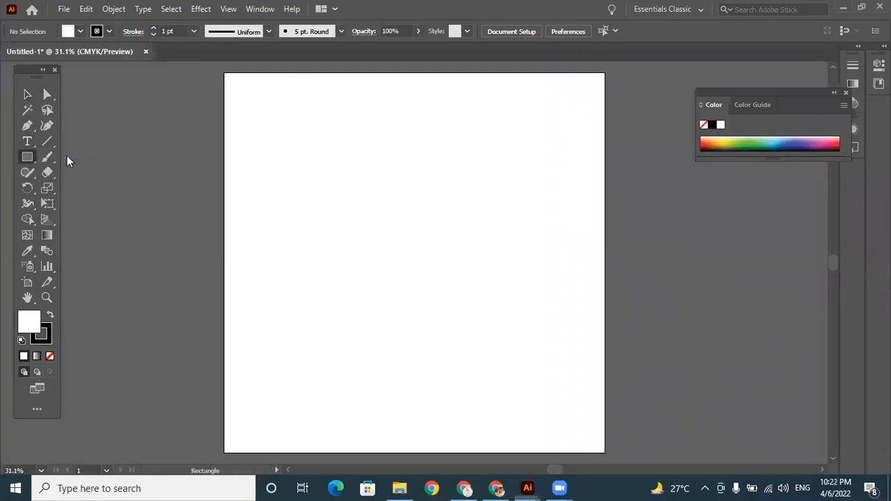
{"action": "left_click_drag", "start_coordinate": [237, 98], "coordinate": [394, 225]}
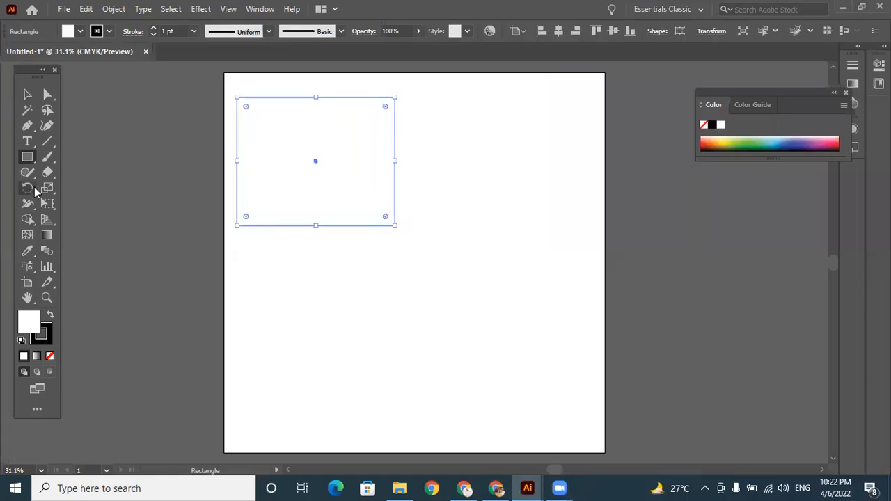
- Shrink the rectangle into a small square, keeping its upper-left corner in place
{"action": "left_click_drag", "start_coordinate": [32, 159], "coordinate": [31, 160]}
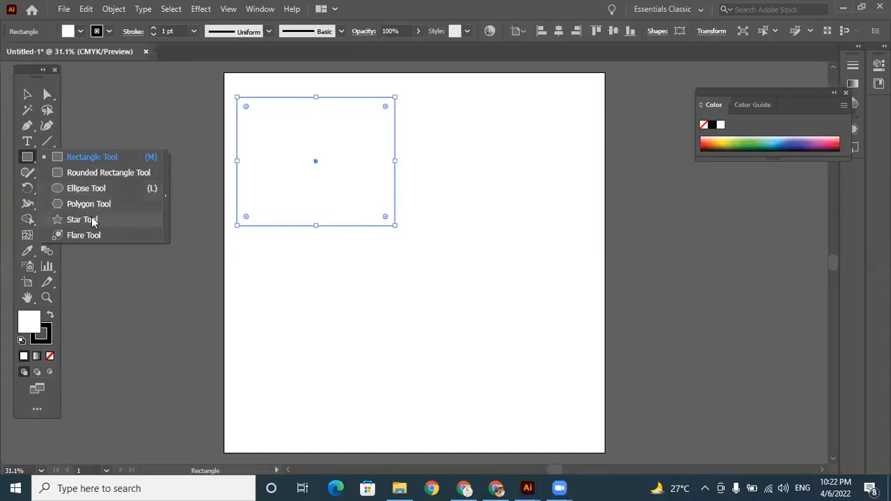
{"action": "left_click", "coordinate": [29, 162]}
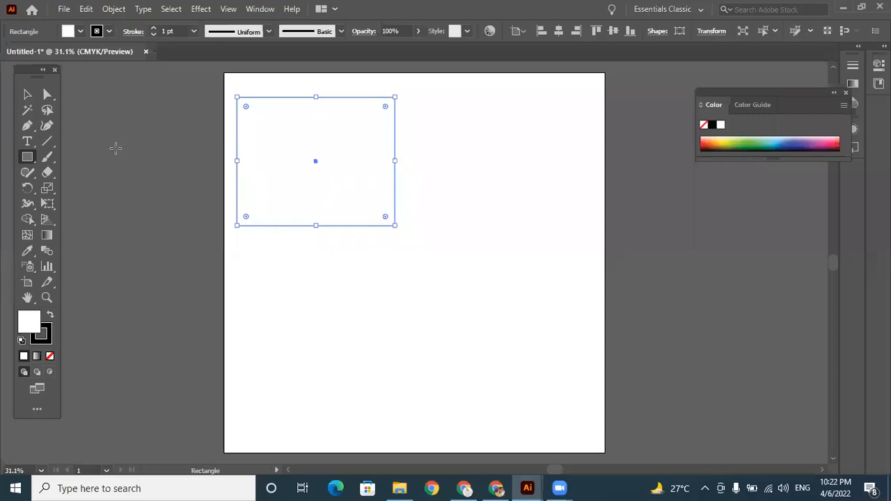
{"action": "left_click", "coordinate": [27, 96]}
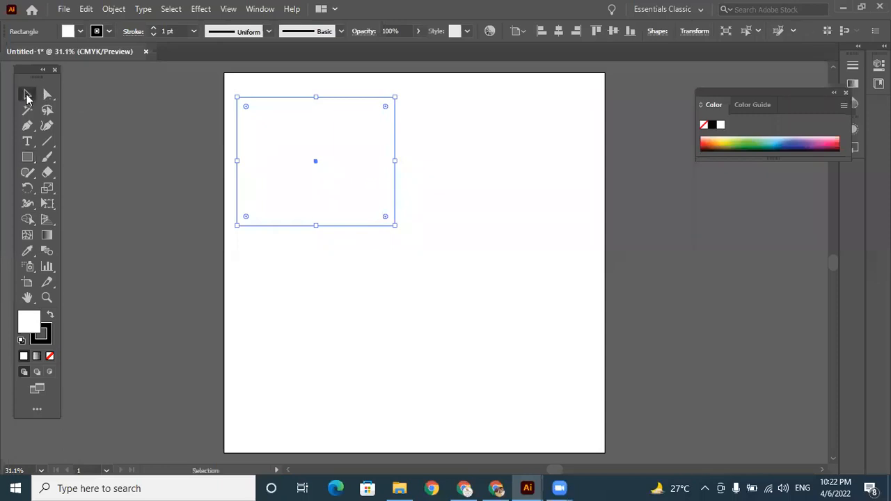
{"action": "left_click_drag", "start_coordinate": [394, 225], "coordinate": [301, 161]}
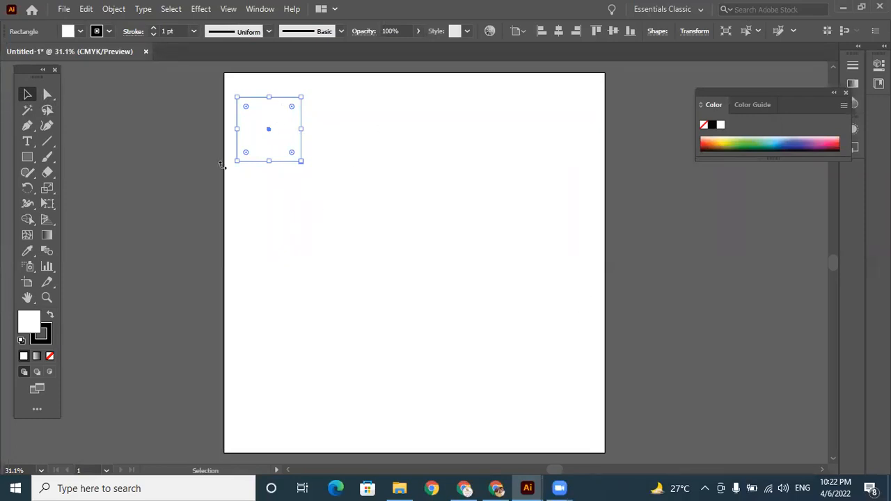
{"action": "left_click", "coordinate": [429, 314]}
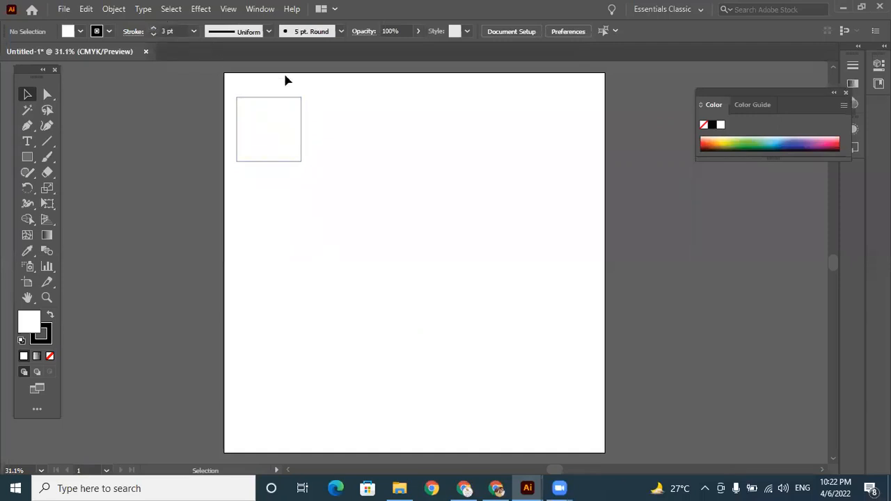
- Raise the square's stroke weight to 7 pt
{"action": "left_click", "coordinate": [266, 98]}
{"action": "left_click", "coordinate": [154, 28]}
{"action": "left_click", "coordinate": [153, 29]}
{"action": "left_click", "coordinate": [154, 29]}
{"action": "left_click", "coordinate": [153, 28]}
{"action": "left_click", "coordinate": [153, 28]}
{"action": "left_click", "coordinate": [153, 28]}
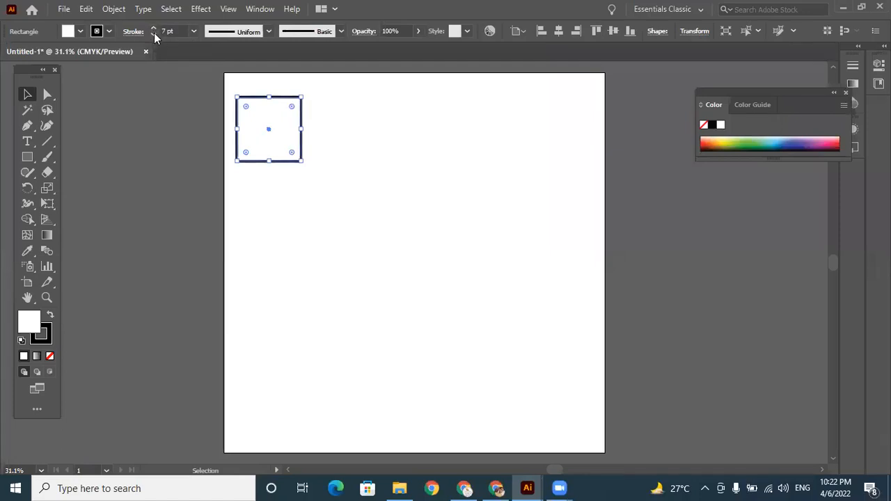
- Reduce the square's stroke weight to 0 pt
{"action": "left_click", "coordinate": [154, 33]}
{"action": "left_click", "coordinate": [154, 34]}
{"action": "left_click", "coordinate": [154, 34]}
{"action": "left_click", "coordinate": [154, 33]}
{"action": "left_click", "coordinate": [153, 34]}
{"action": "left_click", "coordinate": [154, 34]}
{"action": "left_click", "coordinate": [154, 34]}
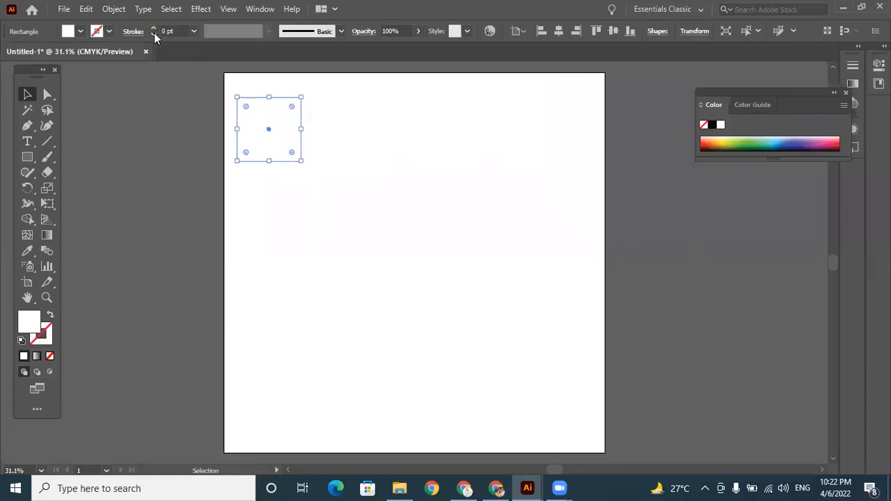
{"action": "left_click", "coordinate": [391, 160]}
- Restore a visible outline on the square with a stroke weight of 1 pt
{"action": "left_click", "coordinate": [289, 100]}
{"action": "left_click", "coordinate": [152, 28]}
{"action": "left_click", "coordinate": [152, 28]}
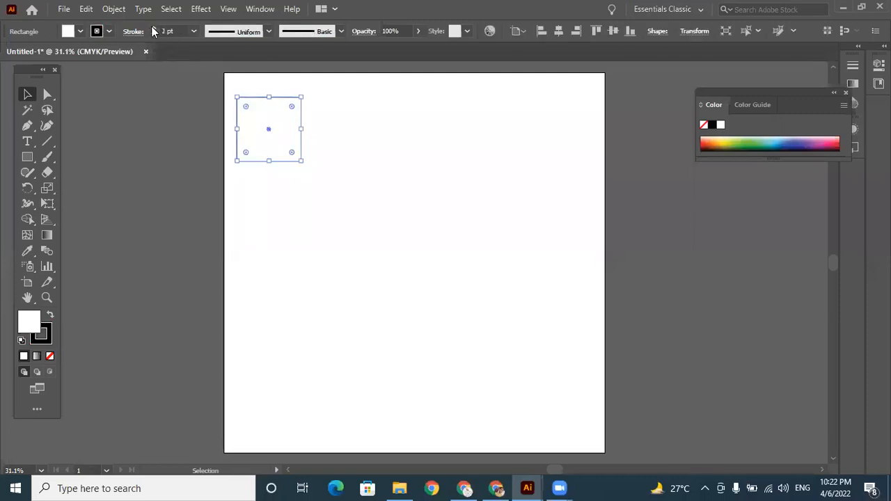
{"action": "left_click", "coordinate": [153, 31]}
{"action": "left_click", "coordinate": [152, 31]}
{"action": "left_click", "coordinate": [154, 28]}
{"action": "left_click", "coordinate": [154, 28]}
{"action": "left_click", "coordinate": [154, 27]}
{"action": "left_click", "coordinate": [472, 213]}
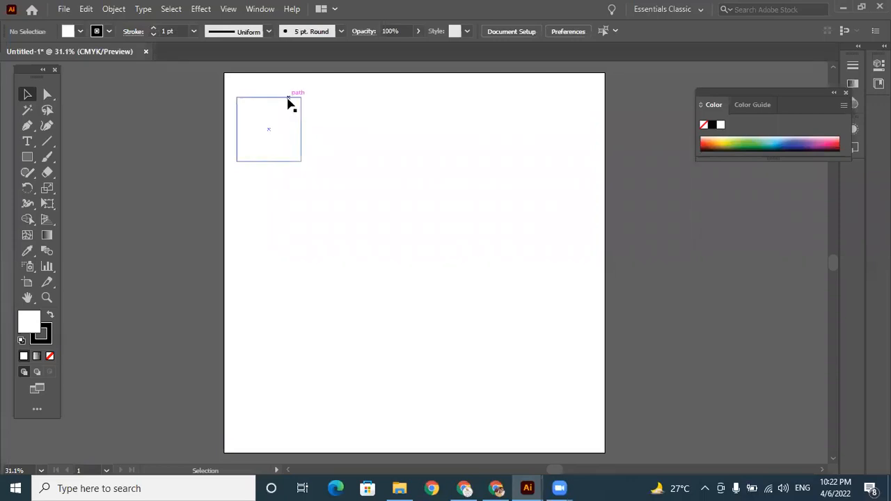
- Move the square slightly to the right, keeping it at the same height on the artboard
{"action": "left_click", "coordinate": [289, 103]}
{"action": "key", "text": "ctrl+equal"}
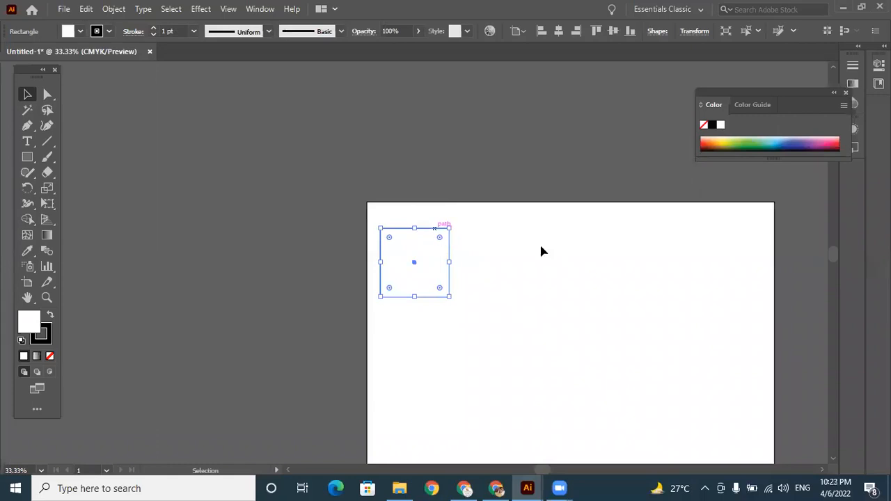
{"action": "left_click_drag", "start_coordinate": [439, 235], "coordinate": [463, 234]}
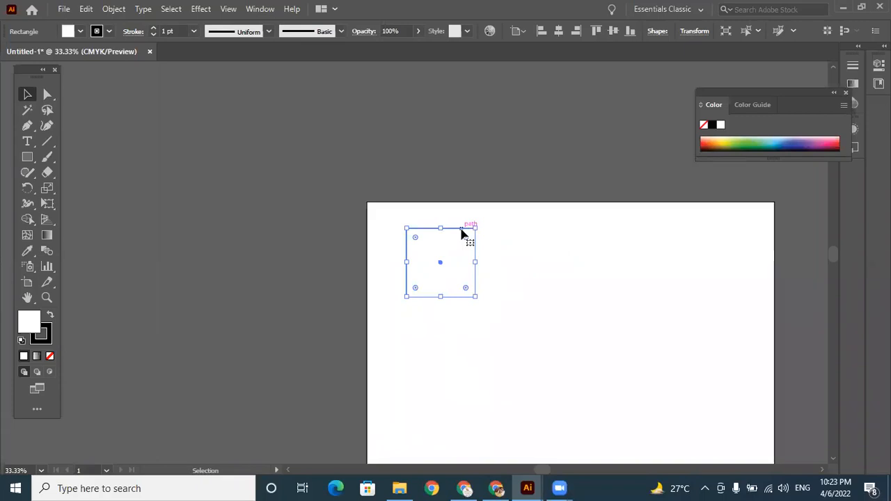
{"action": "key", "text": "ctrl"}
{"action": "left_click", "coordinate": [570, 284]}
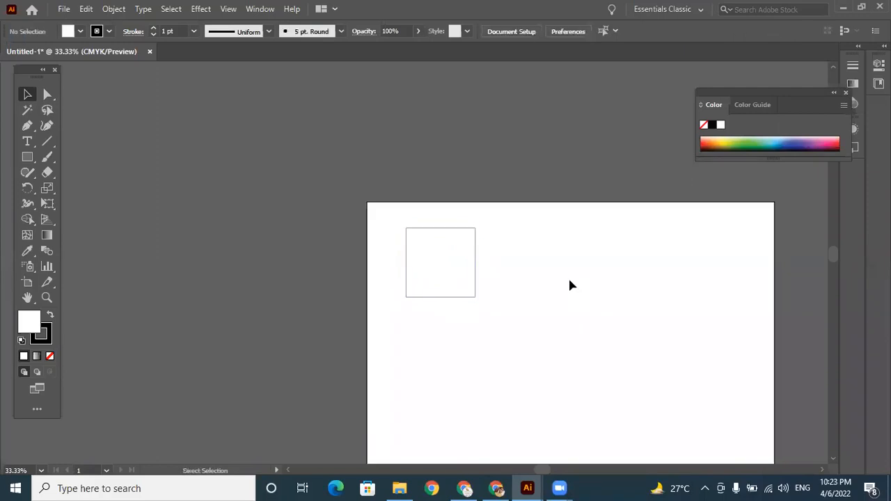
- Duplicate the square to its right, leaving a gap between the original and the copy
{"action": "left_click_drag", "start_coordinate": [453, 228], "coordinate": [517, 232]}
{"action": "key", "text": "Delete"}
{"action": "left_click", "coordinate": [461, 235]}
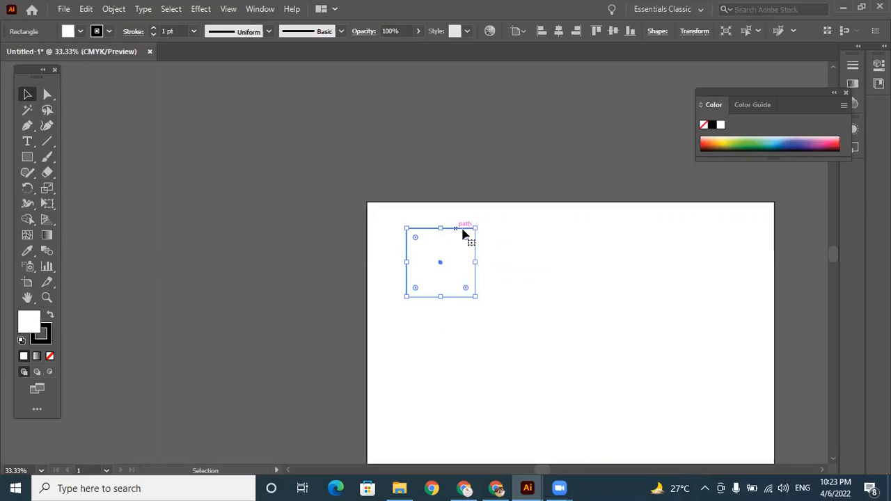
{"action": "left_click_drag", "start_coordinate": [465, 234], "coordinate": [563, 230]}
{"action": "left_click", "coordinate": [620, 257]}
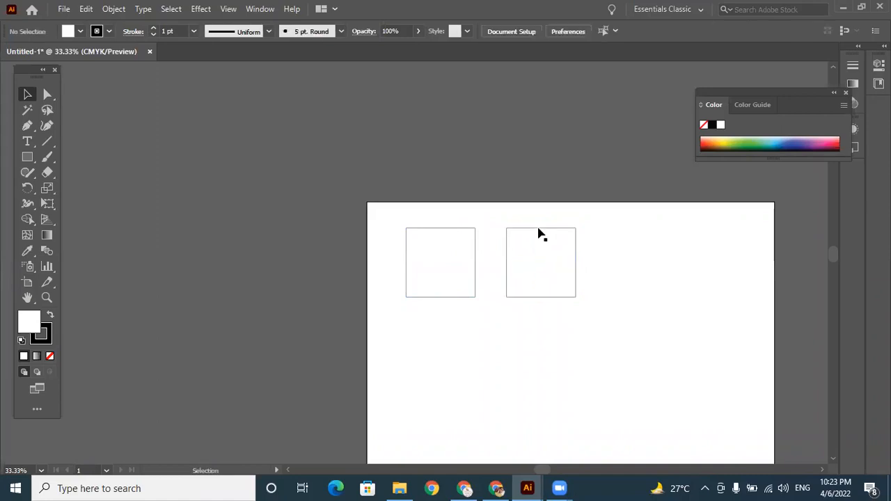
- Position the duplicate square flush against the right edge of the original, level with it
{"action": "left_click_drag", "start_coordinate": [509, 234], "coordinate": [489, 234]}
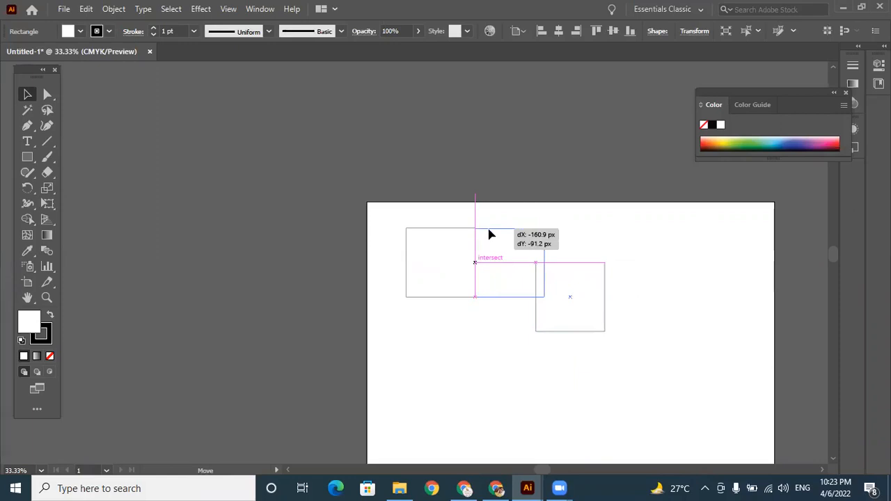
{"action": "left_click_drag", "start_coordinate": [489, 235], "coordinate": [491, 228]}
{"action": "left_click", "coordinate": [504, 350]}
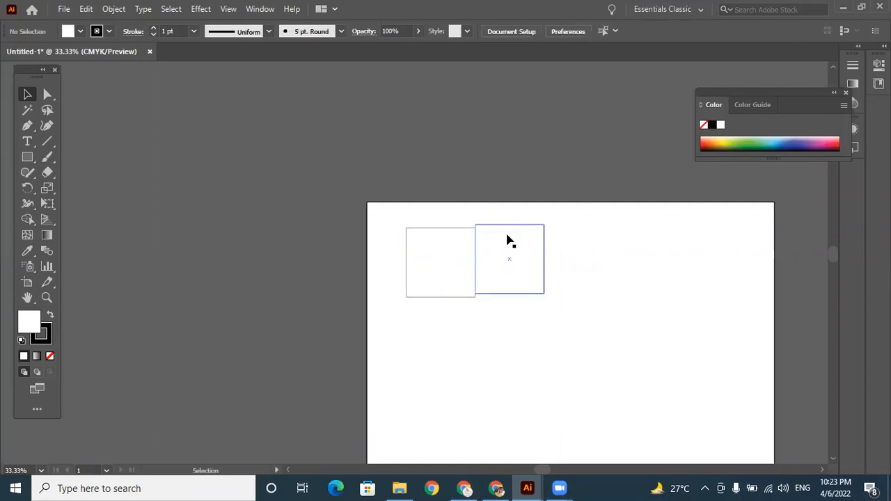
{"action": "left_click_drag", "start_coordinate": [497, 227], "coordinate": [493, 234]}
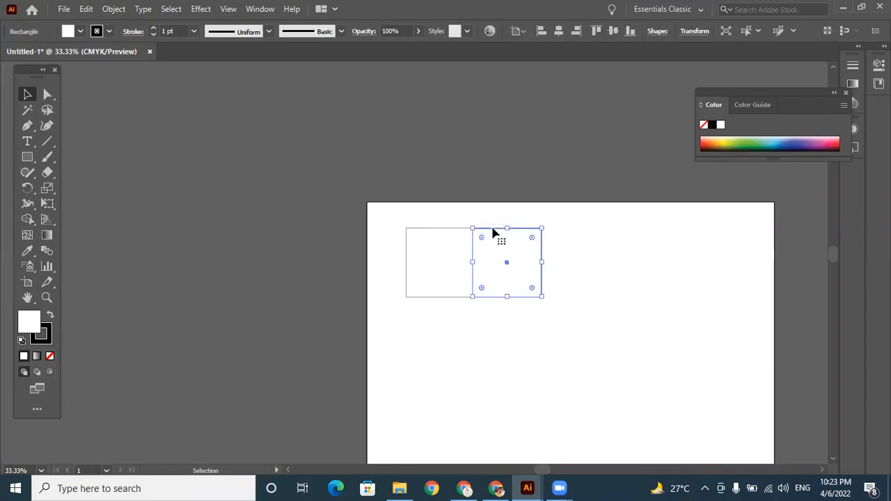
{"action": "left_click", "coordinate": [566, 310]}
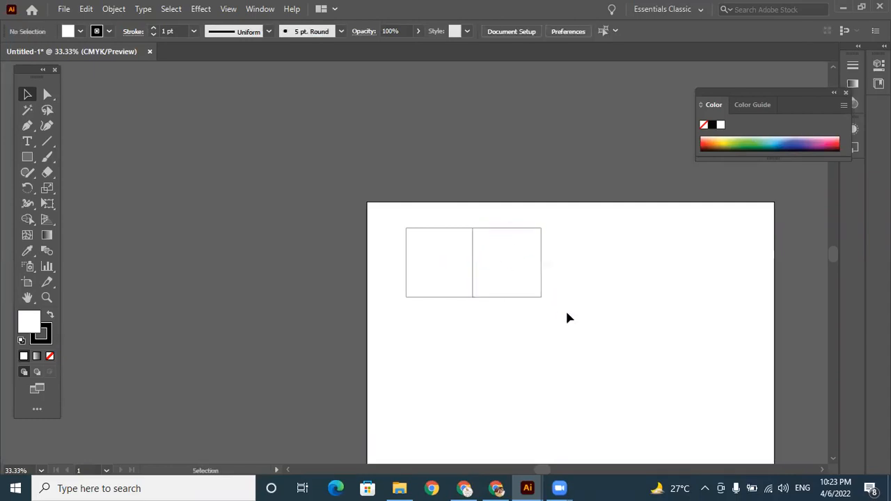
{"action": "left_click", "coordinate": [434, 233]}
{"action": "left_click_drag", "start_coordinate": [510, 233], "coordinate": [512, 229]}
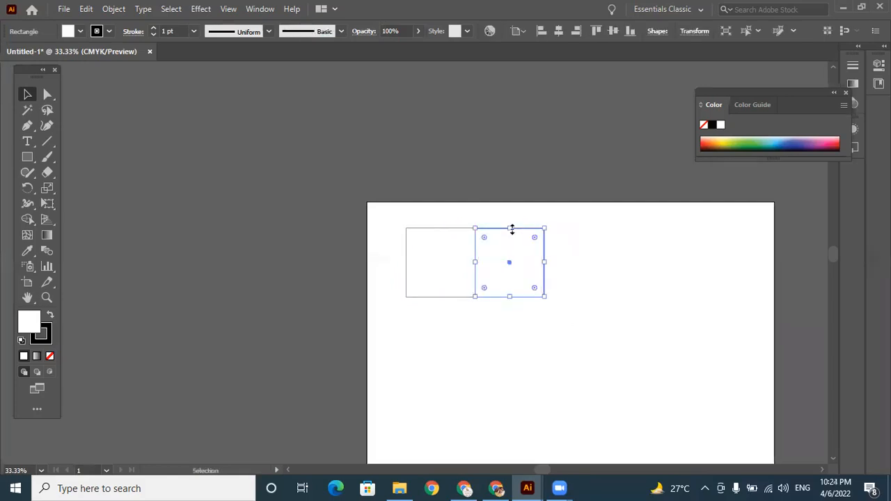
{"action": "left_click", "coordinate": [529, 351]}
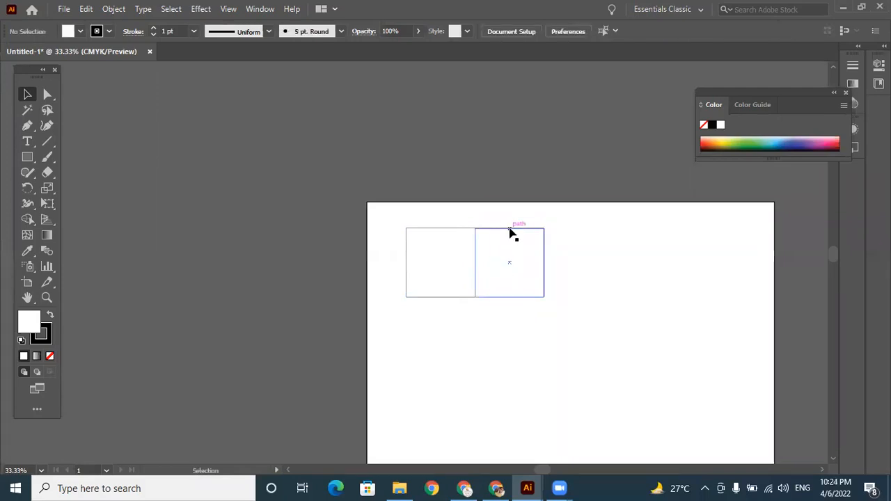
- Duplicate the second square flush to its right, and delete both copies beside the original
{"action": "left_click_drag", "start_coordinate": [510, 232], "coordinate": [580, 231]}
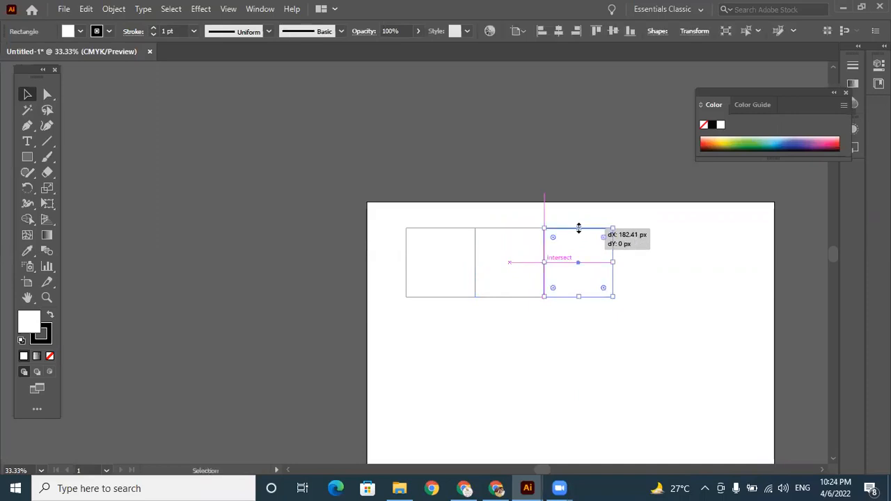
{"action": "left_click", "coordinate": [584, 357]}
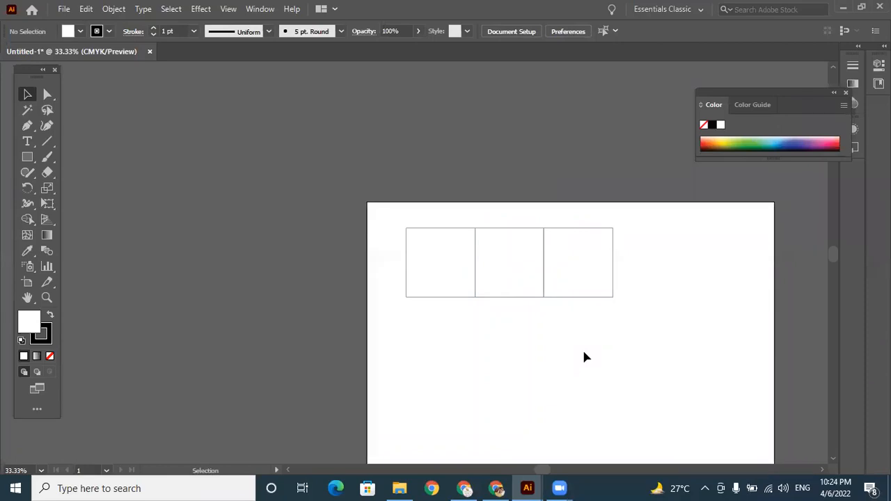
{"action": "left_click_drag", "start_coordinate": [512, 218], "coordinate": [606, 327]}
{"action": "key", "text": "Delete"}
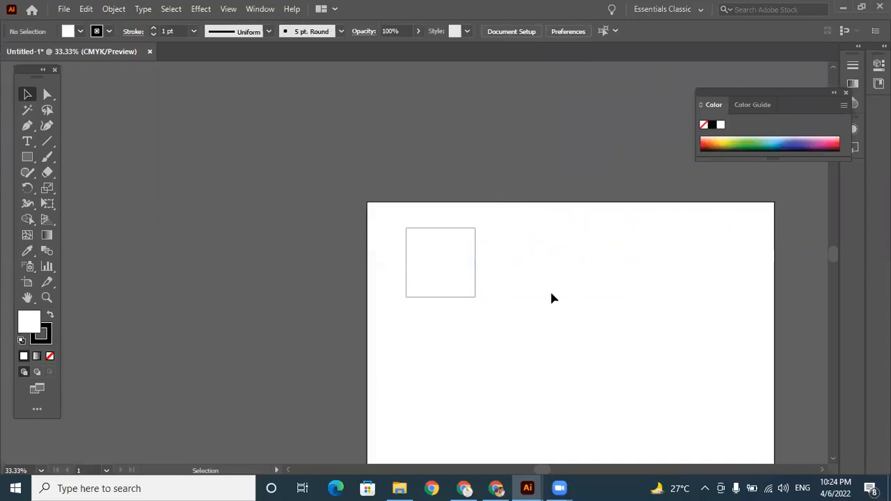
- Duplicate the remaining square flush against its right edge, and delete that copy
{"action": "left_click", "coordinate": [452, 229]}
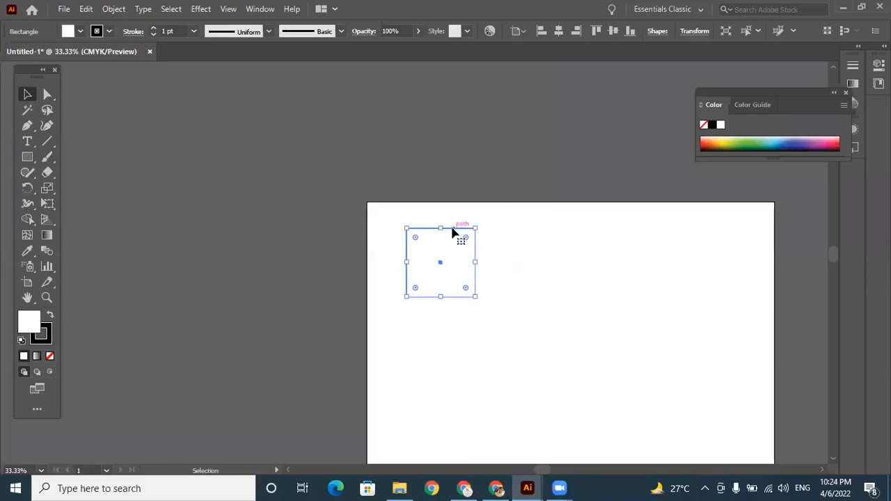
{"action": "left_click_drag", "start_coordinate": [453, 229], "coordinate": [524, 231]}
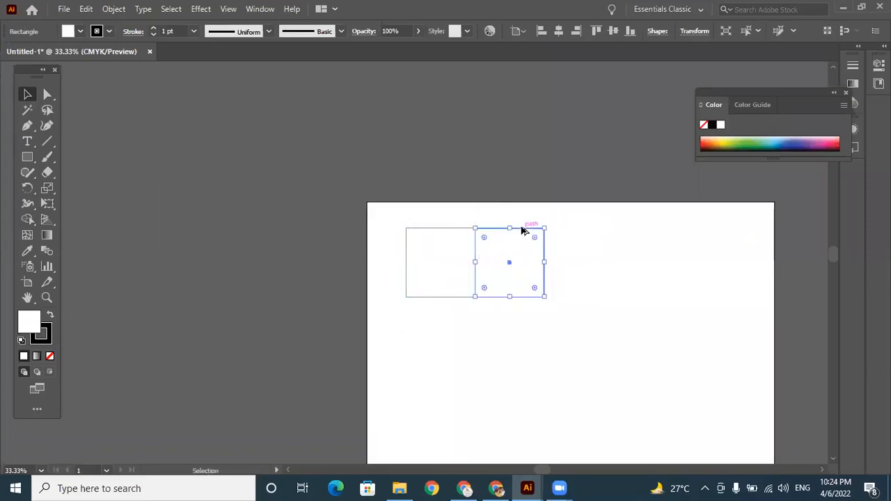
{"action": "left_click", "coordinate": [529, 339]}
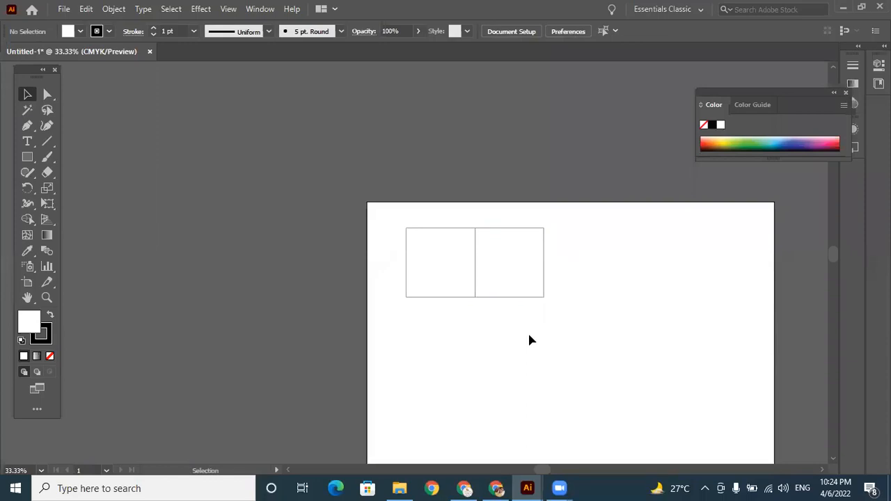
{"action": "left_click", "coordinate": [517, 229]}
{"action": "key", "text": "Delete"}
- Duplicate the square flush to its right and repeat the transformation until the row has five adjoining squares
{"action": "left_click_drag", "start_coordinate": [465, 231], "coordinate": [534, 231]}
{"action": "key", "text": "ctrl+d"}
{"action": "key", "text": "ctrl+d"}
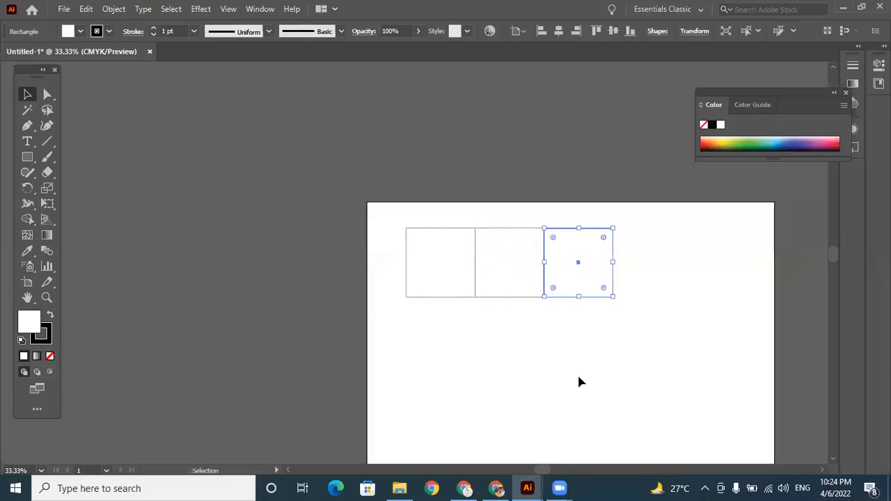
{"action": "key", "text": "ctrl+d"}
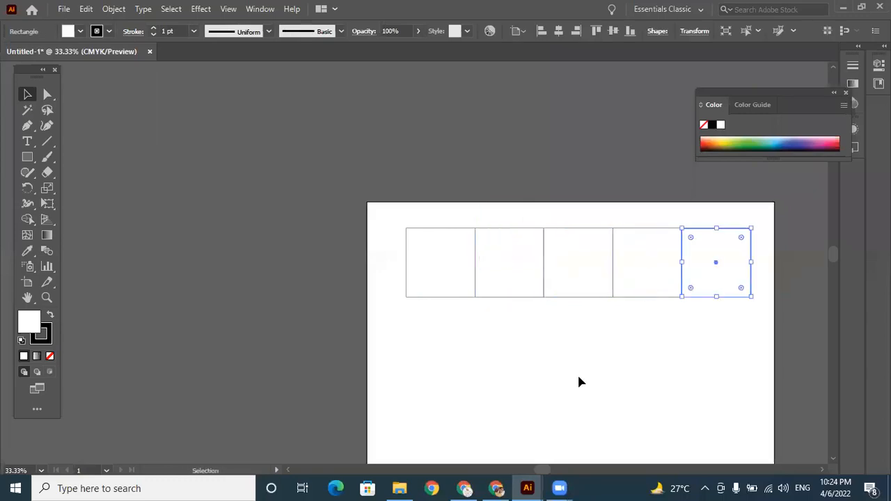
{"action": "left_click", "coordinate": [685, 321]}
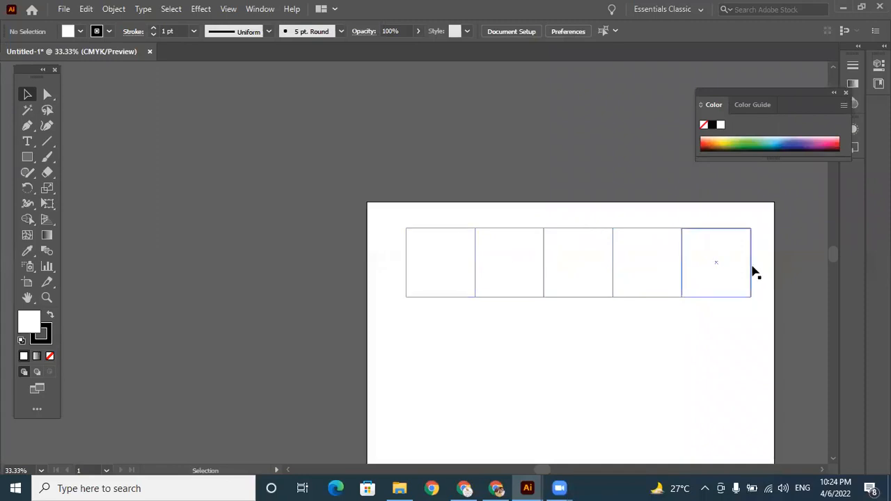
- Duplicate the row of five squares flush below itself and repeat the transformation until the grid has five rows
{"action": "left_click_drag", "start_coordinate": [389, 262], "coordinate": [759, 343]}
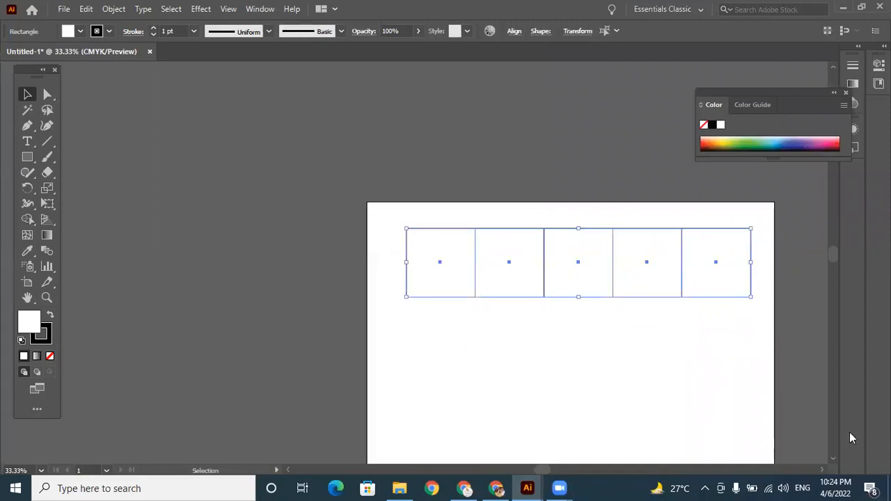
{"action": "left_click", "coordinate": [833, 458]}
{"action": "left_click", "coordinate": [832, 458]}
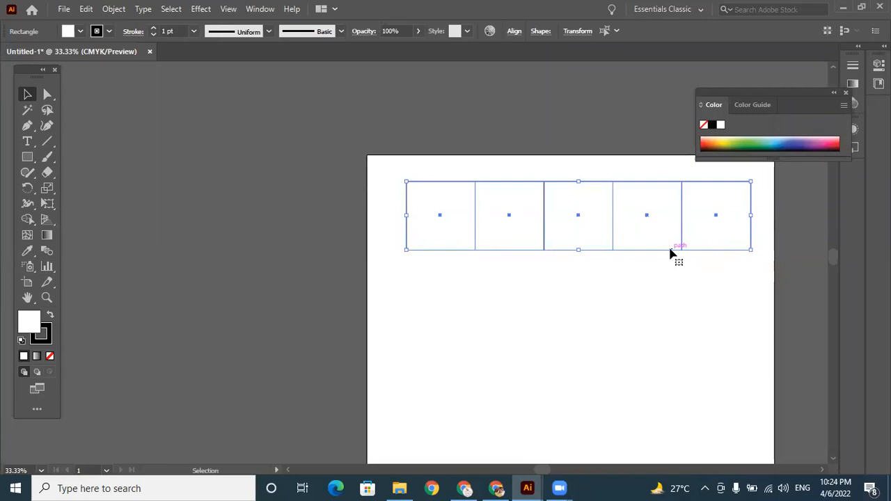
{"action": "left_click_drag", "start_coordinate": [670, 251], "coordinate": [670, 322]}
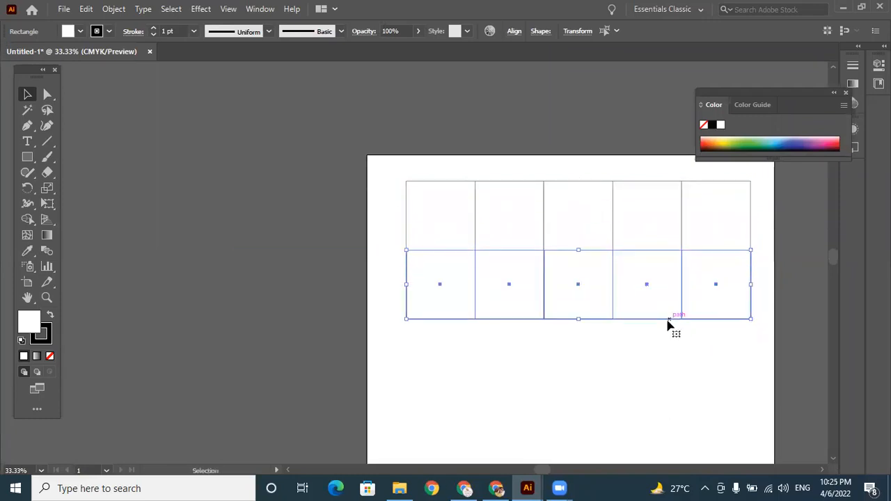
{"action": "key", "text": "ctrl+d"}
{"action": "key", "text": "ctrl+d"}
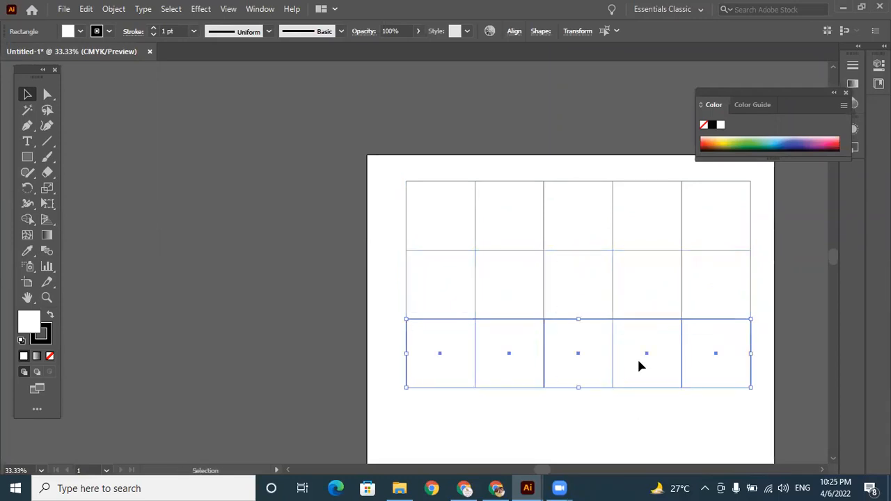
{"action": "key", "text": "ctrl+d"}
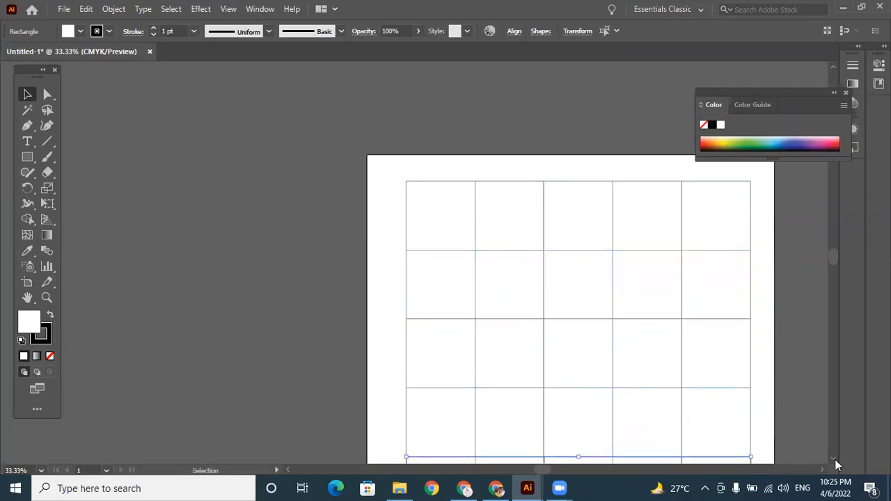
- Fill the first square of the grid's top row with blue 0d1eba
{"action": "scroll", "coordinate": [830, 455], "scroll_direction": "down", "scroll_amount": 3}
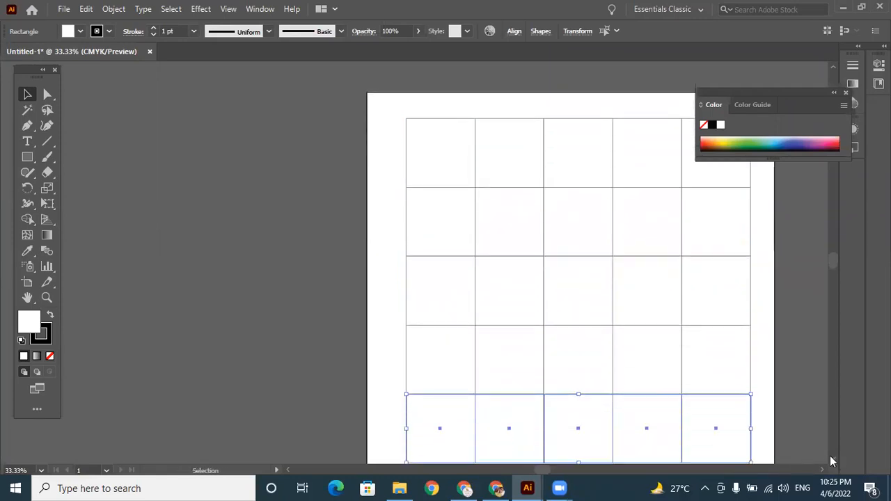
{"action": "scroll", "coordinate": [823, 471], "scroll_direction": "right", "scroll_amount": 5}
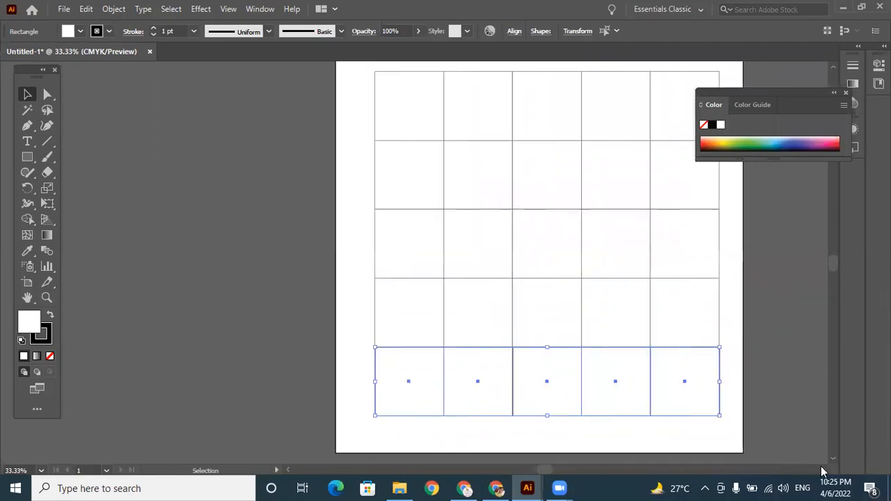
{"action": "scroll", "coordinate": [822, 471], "scroll_direction": "right", "scroll_amount": 1}
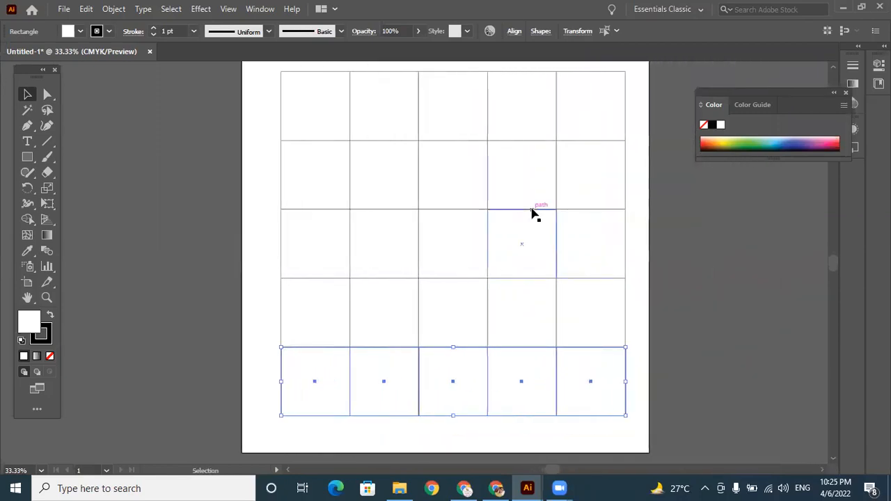
{"action": "left_click", "coordinate": [330, 122]}
{"action": "left_click", "coordinate": [390, 122]}
{"action": "left_click", "coordinate": [446, 122]}
{"action": "left_click", "coordinate": [533, 113]}
{"action": "left_click", "coordinate": [328, 113]}
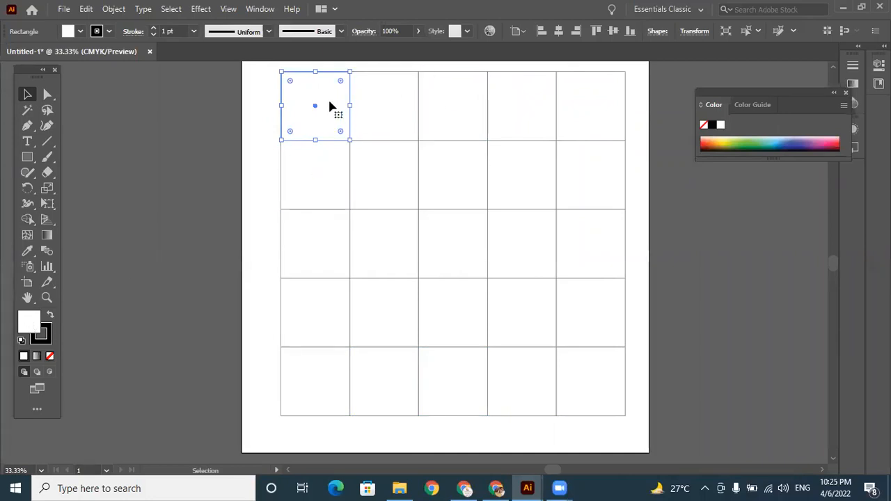
{"action": "double_click", "coordinate": [37, 318]}
{"action": "left_click", "coordinate": [405, 199]}
{"action": "left_click_drag", "start_coordinate": [406, 199], "coordinate": [428, 201]}
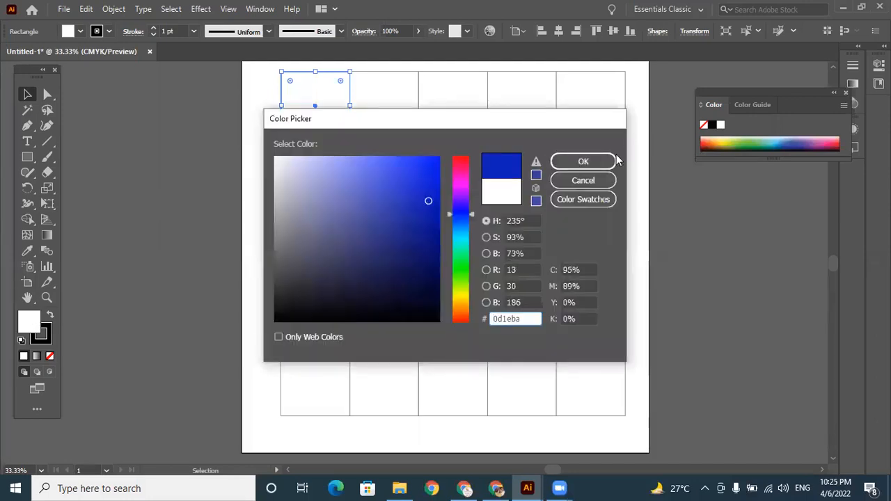
{"action": "left_click", "coordinate": [595, 162]}
{"action": "left_click", "coordinate": [730, 252]}
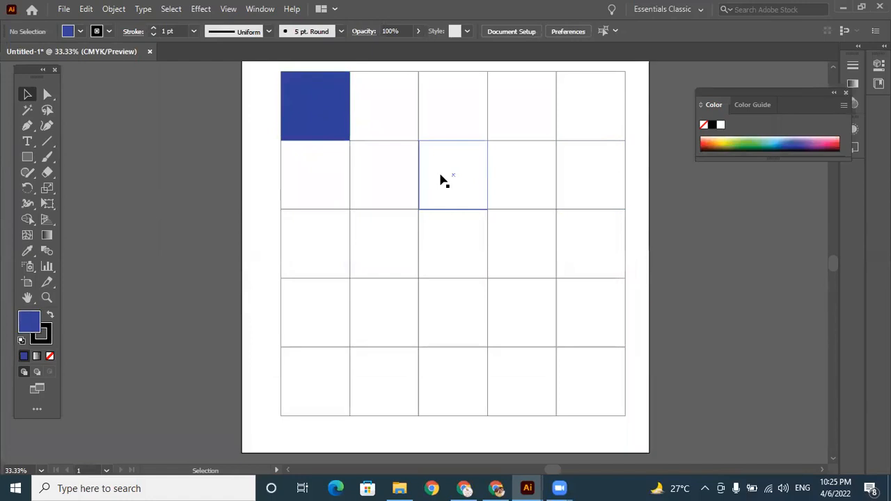
- Fill the third square of the top row, the fourth of the middle row and the first of the last row with pink
{"action": "left_click", "coordinate": [477, 130]}
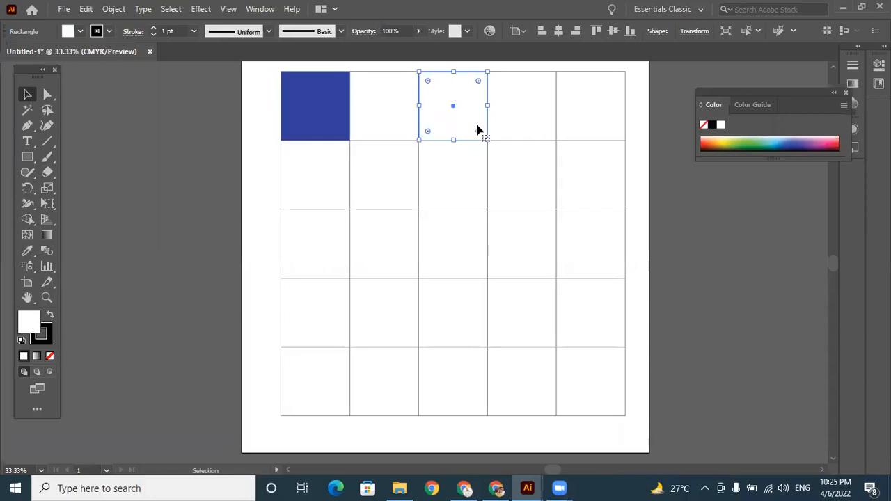
{"action": "left_click", "coordinate": [521, 245], "text": "shift"}
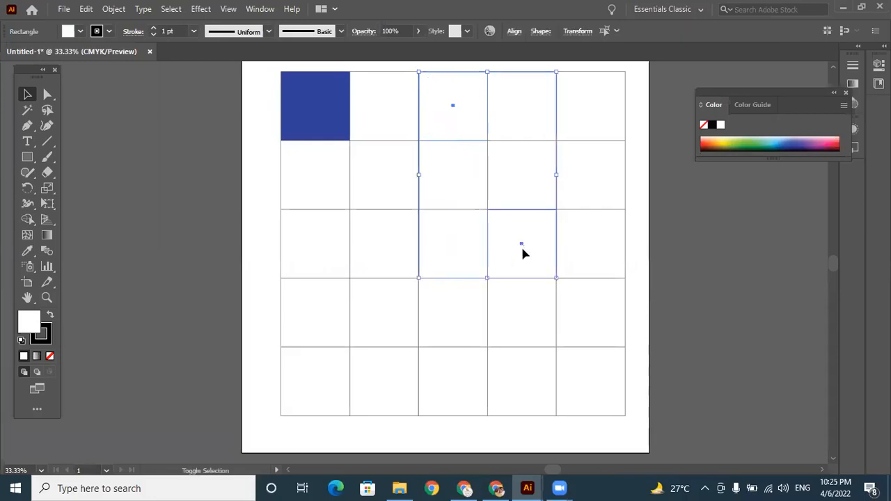
{"action": "left_click", "coordinate": [313, 397], "text": "shift"}
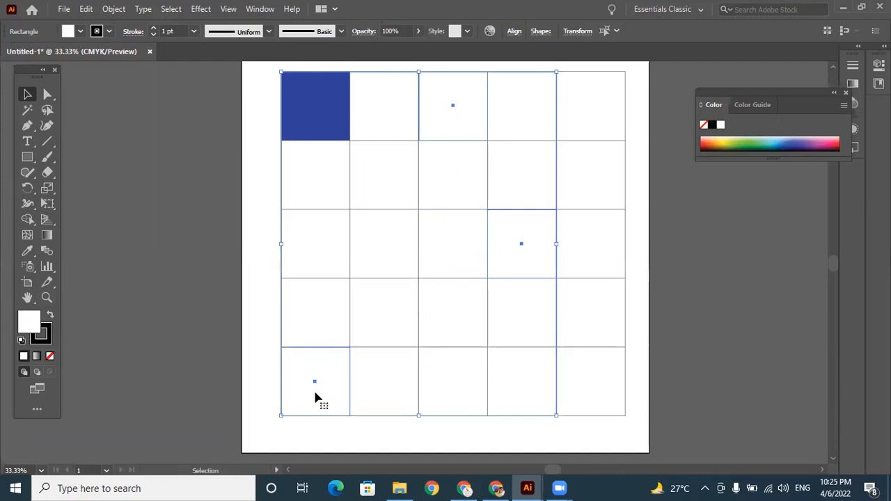
{"action": "double_click", "coordinate": [32, 331]}
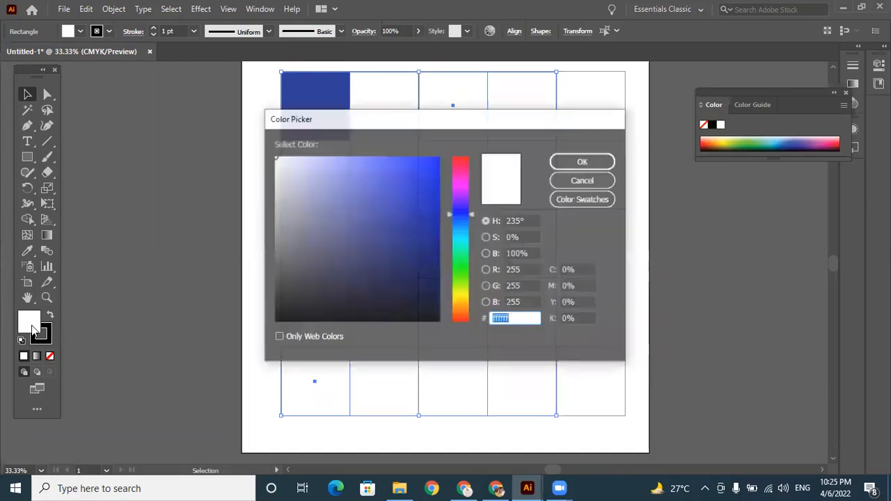
{"action": "left_click", "coordinate": [461, 175]}
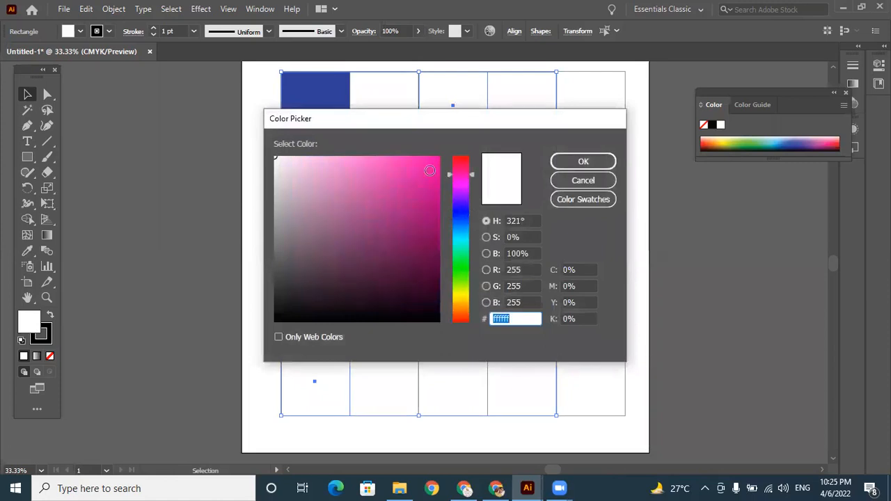
{"action": "left_click", "coordinate": [429, 170]}
{"action": "left_click", "coordinate": [571, 163]}
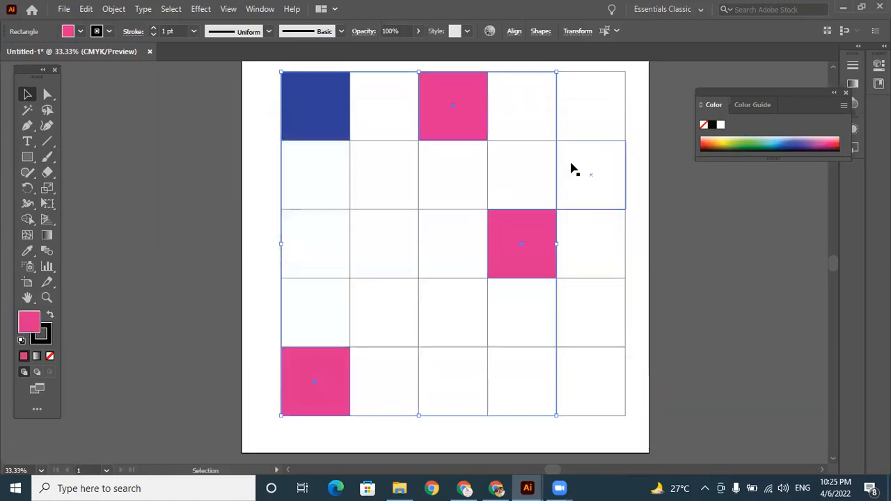
- Fill the last square of the grid's bottom row with green
{"action": "left_click", "coordinate": [605, 388]}
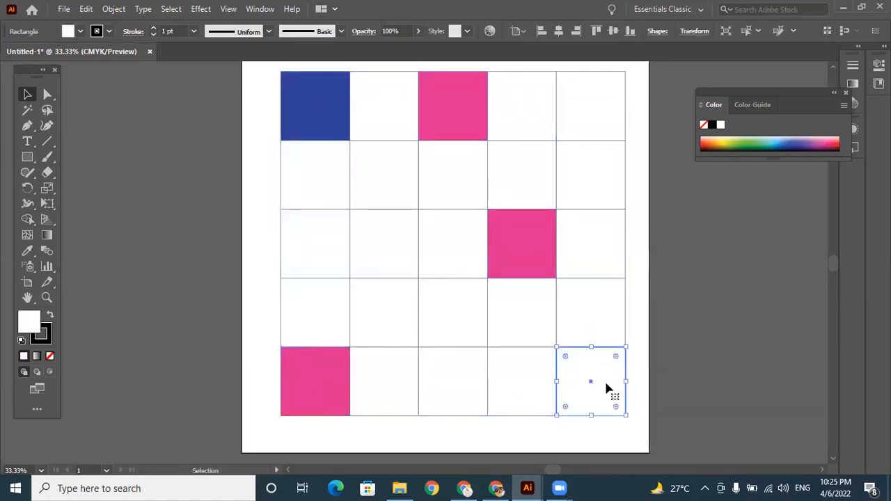
{"action": "double_click", "coordinate": [28, 333]}
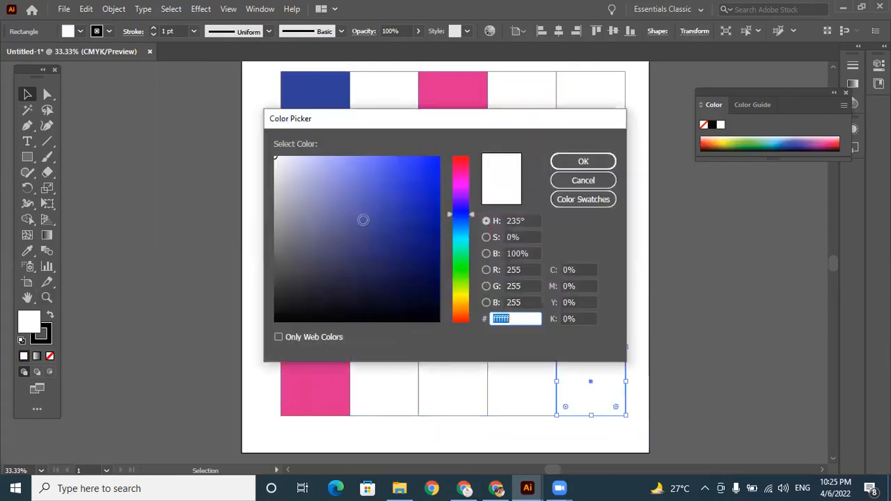
{"action": "left_click", "coordinate": [457, 276]}
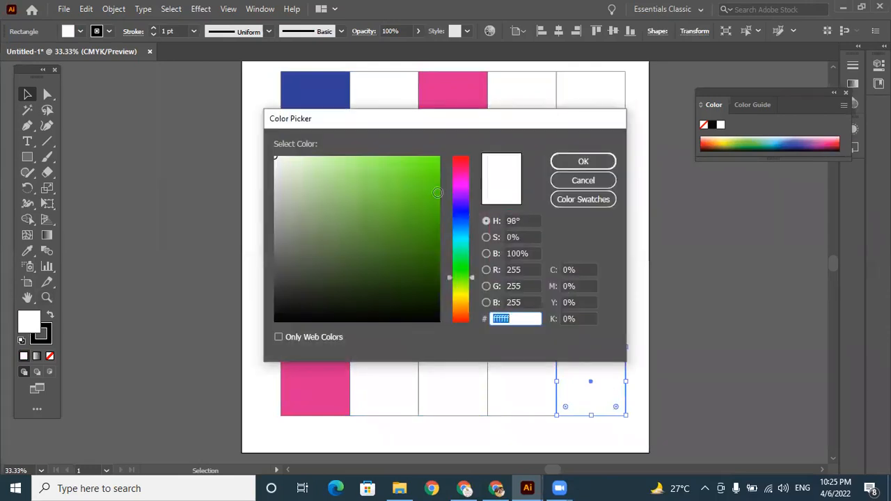
{"action": "left_click", "coordinate": [424, 185]}
{"action": "left_click", "coordinate": [595, 163]}
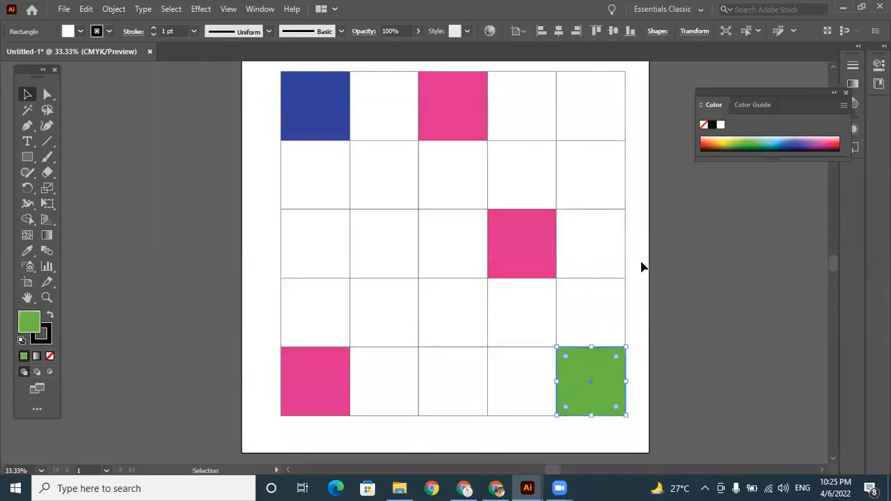
{"action": "left_click", "coordinate": [714, 332]}
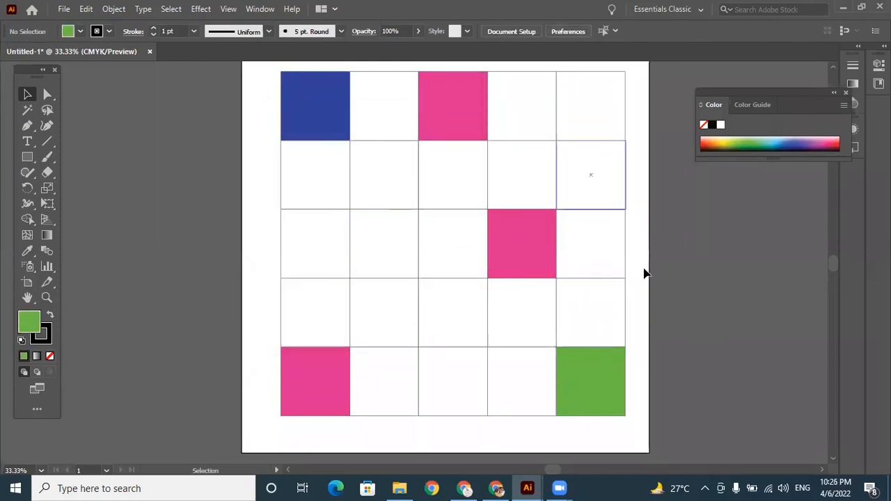
- Delete the entire grid of squares from the artboard
{"action": "left_click_drag", "start_coordinate": [267, 66], "coordinate": [619, 376]}
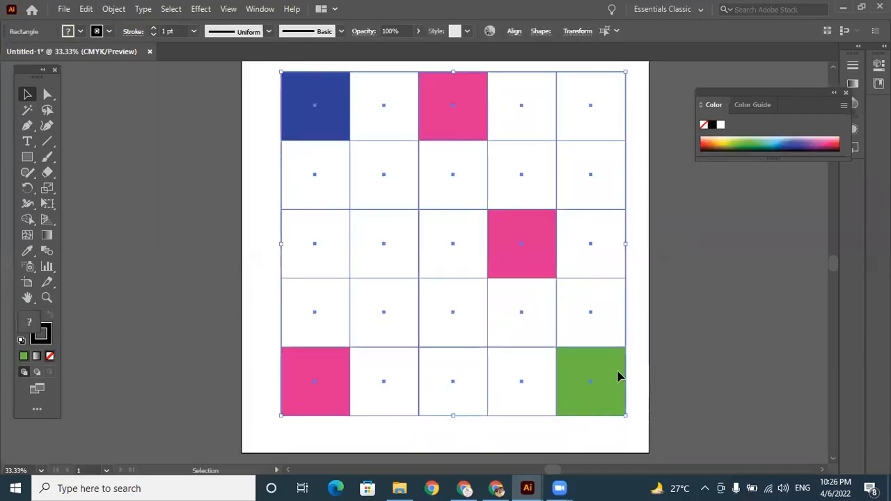
{"action": "key", "text": "Delete"}
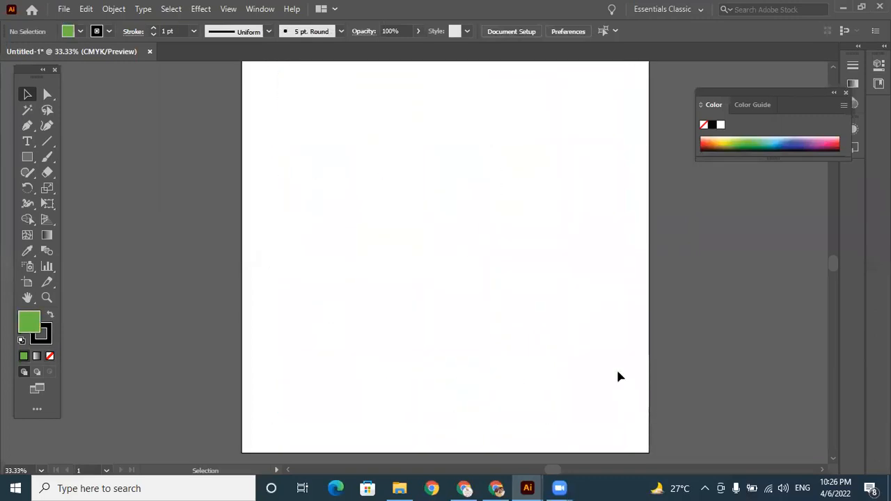
- Draw a large green square on the empty artboard and move it slightly up and to the left
{"action": "left_click", "coordinate": [28, 157]}
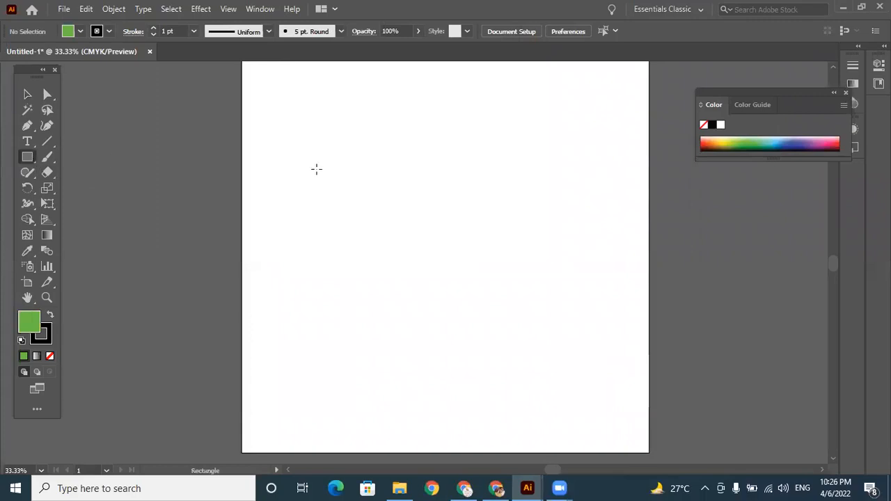
{"action": "left_click_drag", "start_coordinate": [292, 121], "coordinate": [427, 256]}
{"action": "mouse_move", "coordinate": [292, 121]}
{"action": "left_mouse_down"}
{"action": "mouse_move", "coordinate": [440, 155]}
{"action": "mouse_move", "coordinate": [441, 290]}
{"action": "mouse_move", "coordinate": [382, 268]}
{"action": "mouse_move", "coordinate": [469, 264]}
{"action": "mouse_move", "coordinate": [513, 207]}
{"action": "mouse_move", "coordinate": [470, 313]}
{"action": "mouse_move", "coordinate": [396, 296]}
{"action": "mouse_move", "coordinate": [526, 253]}
{"action": "mouse_move", "coordinate": [473, 168]}
{"action": "mouse_move", "coordinate": [513, 227]}
{"action": "mouse_move", "coordinate": [442, 266]}
{"action": "mouse_move", "coordinate": [427, 255]}
{"action": "mouse_move", "coordinate": [508, 334]}
{"action": "mouse_move", "coordinate": [561, 358]}
{"action": "mouse_move", "coordinate": [589, 190]}
{"action": "mouse_move", "coordinate": [662, 385]}
{"action": "mouse_move", "coordinate": [495, 189]}
{"action": "mouse_move", "coordinate": [599, 303]}
{"action": "left_mouse_up"}
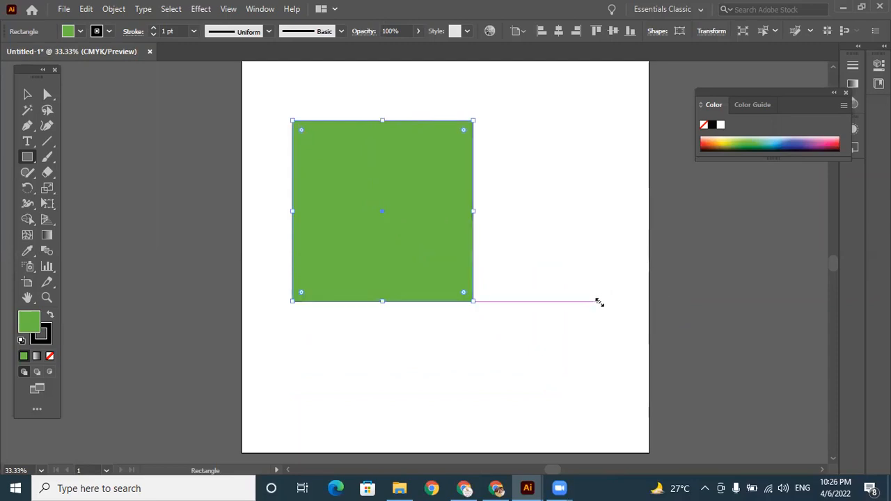
{"action": "left_click", "coordinate": [28, 95]}
{"action": "left_click_drag", "start_coordinate": [348, 204], "coordinate": [331, 197]}
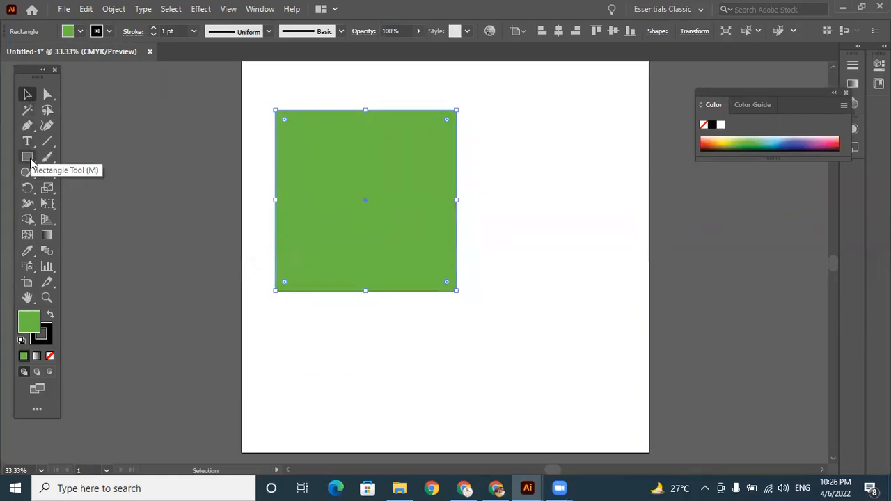
- Delete the green square, and try the Direct Selection tool before returning to the Selection tool
{"action": "key", "text": "Delete"}
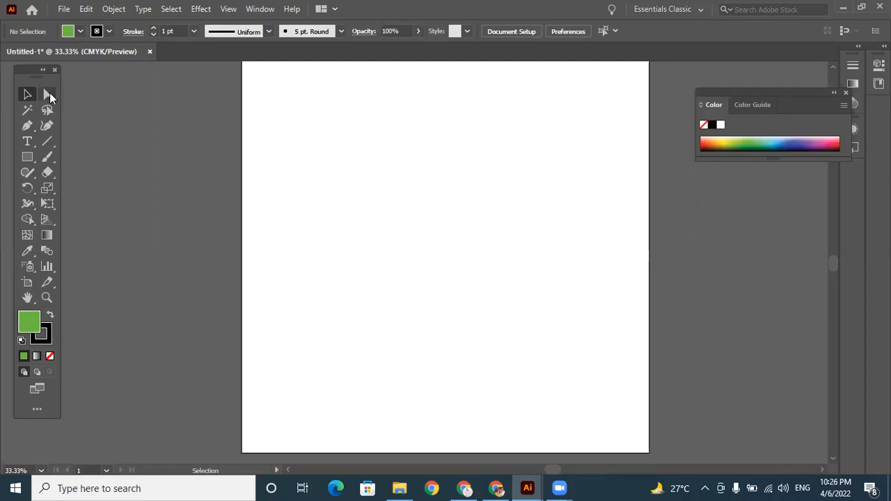
{"action": "key", "text": "a"}
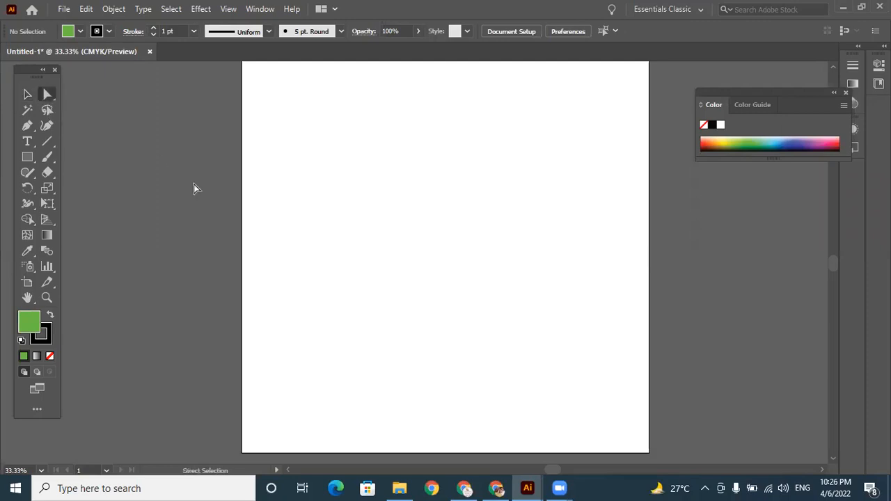
{"action": "key", "text": "v"}
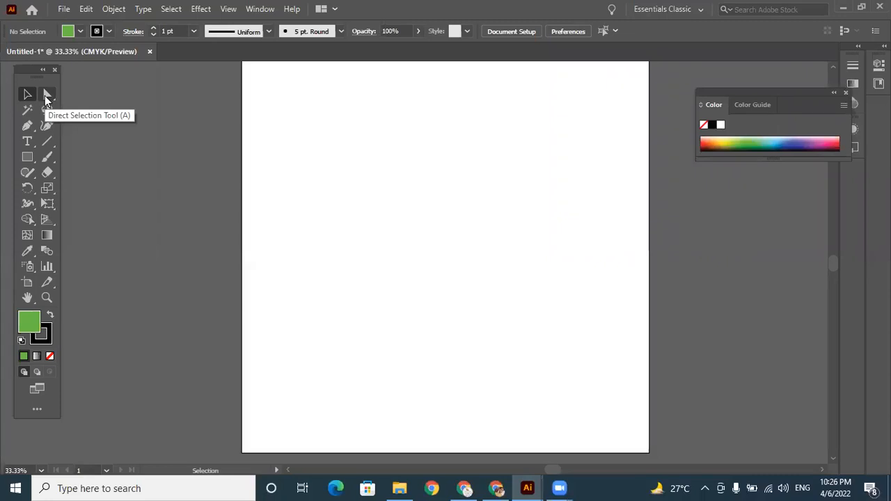
- Draw an upright rectangle in the upper-left part of the artboard and remove its fill
{"action": "left_click", "coordinate": [28, 156]}
{"action": "left_click_drag", "start_coordinate": [313, 136], "coordinate": [434, 280]}
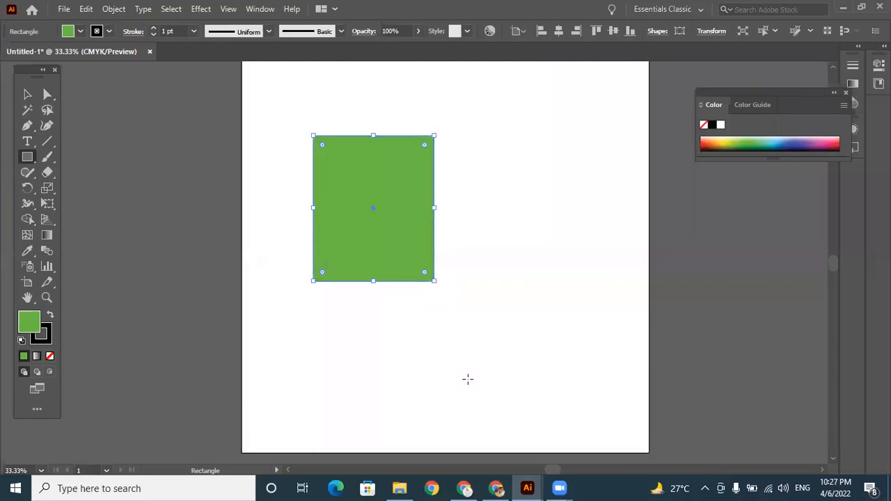
{"action": "left_click", "coordinate": [49, 357]}
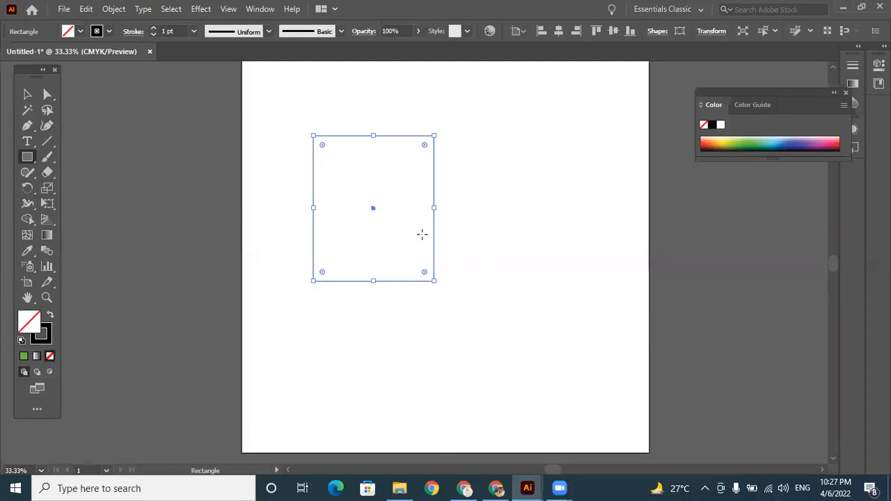
- Move the unfilled rectangle right and slightly down, and widen it from its right edge into a square
{"action": "left_click", "coordinate": [27, 94]}
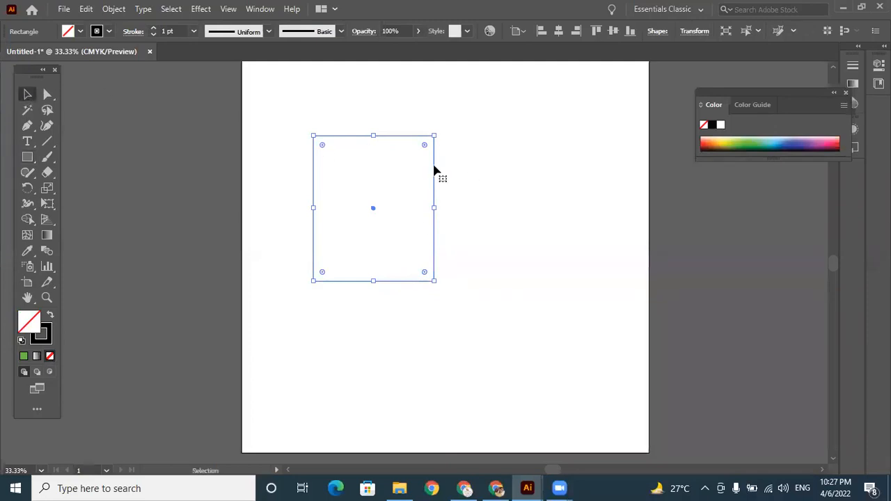
{"action": "left_click_drag", "start_coordinate": [407, 140], "coordinate": [454, 162]}
{"action": "left_click_drag", "start_coordinate": [481, 229], "coordinate": [505, 231]}
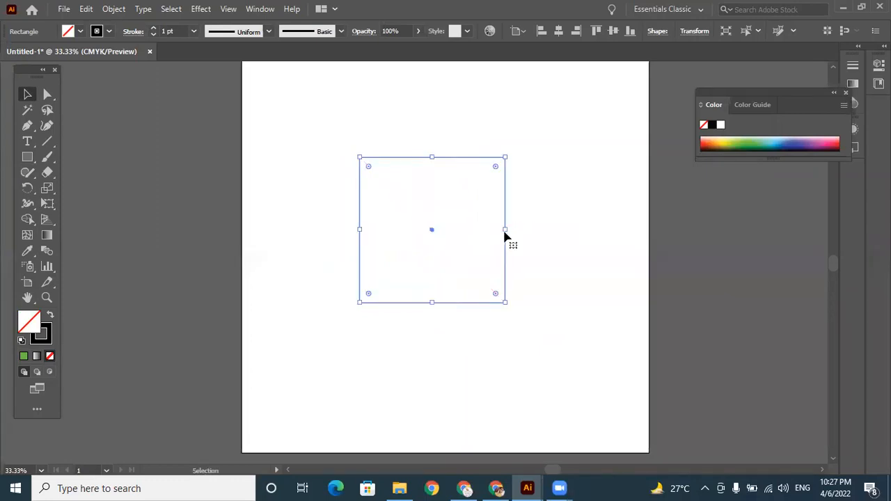
- Try the Direct Selection tool on the unfilled square, then select the whole square and delete it
{"action": "left_click", "coordinate": [47, 95]}
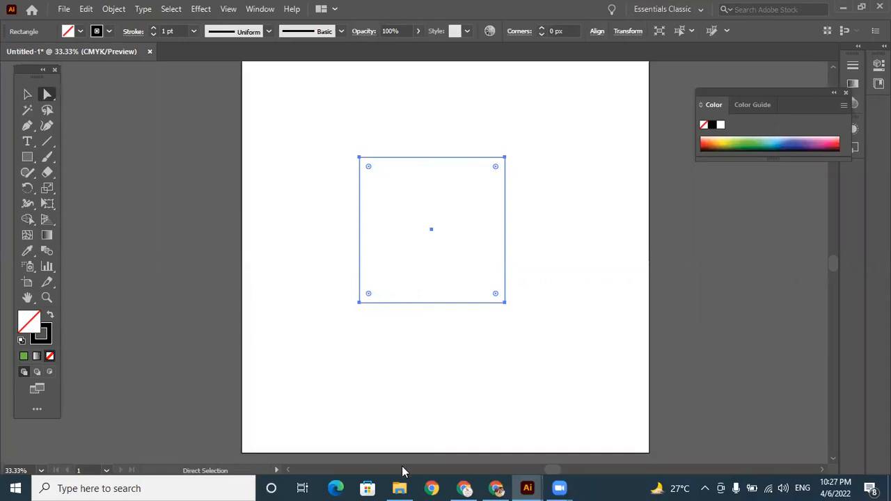
{"action": "left_click", "coordinate": [27, 94]}
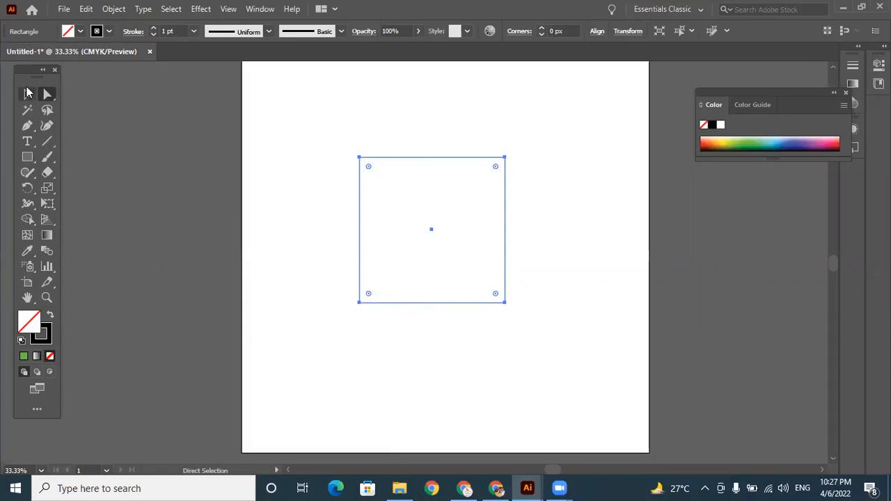
{"action": "left_click_drag", "start_coordinate": [327, 129], "coordinate": [549, 350]}
{"action": "key", "text": "Delete"}
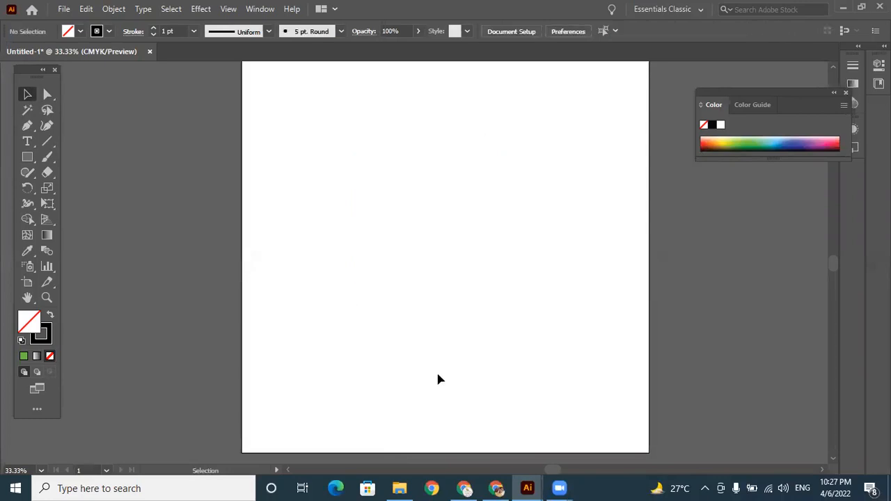
- Draw a straight horizontal line across the upper part of the empty artboard with the Line Segment tool
{"action": "left_click", "coordinate": [51, 144]}
{"action": "left_click", "coordinate": [103, 142]}
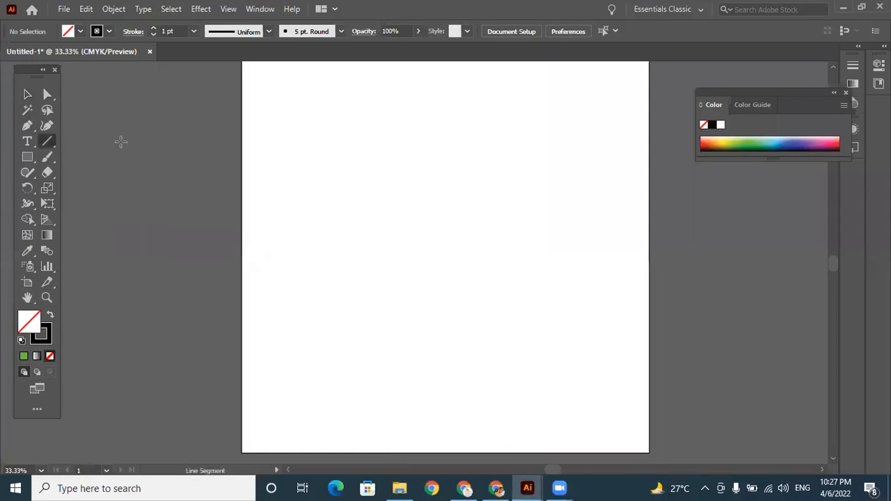
{"action": "left_click_drag", "start_coordinate": [331, 160], "coordinate": [591, 160]}
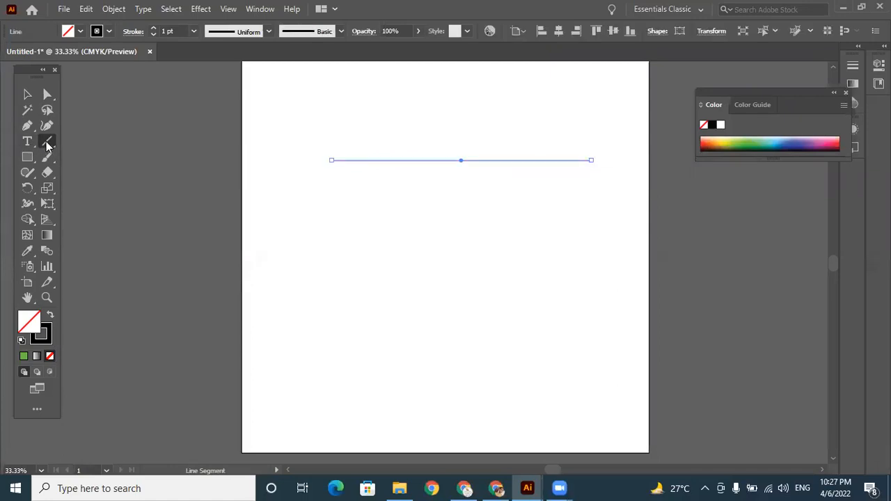
{"action": "left_click_drag", "start_coordinate": [47, 141], "coordinate": [105, 144]}
{"action": "left_click", "coordinate": [105, 144]}
- Set the horizontal line's stroke weight to 4 pt
{"action": "key", "text": "ctrl+="}
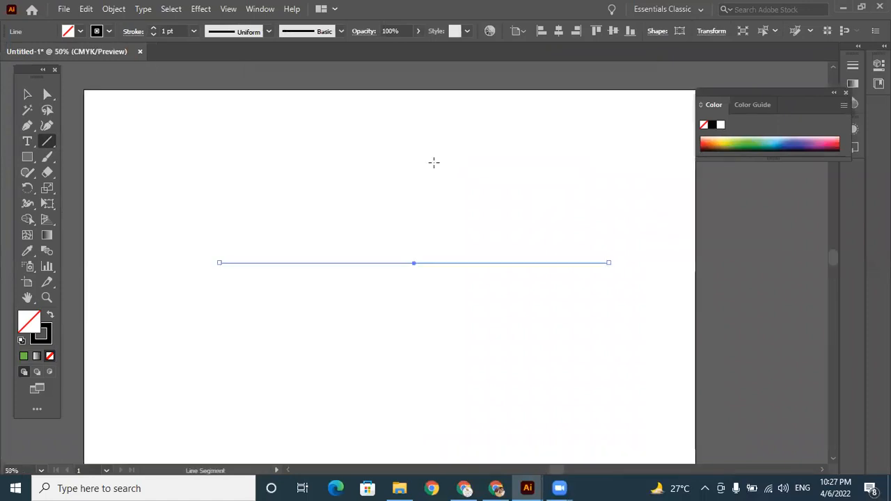
{"action": "key", "text": "ctrl+="}
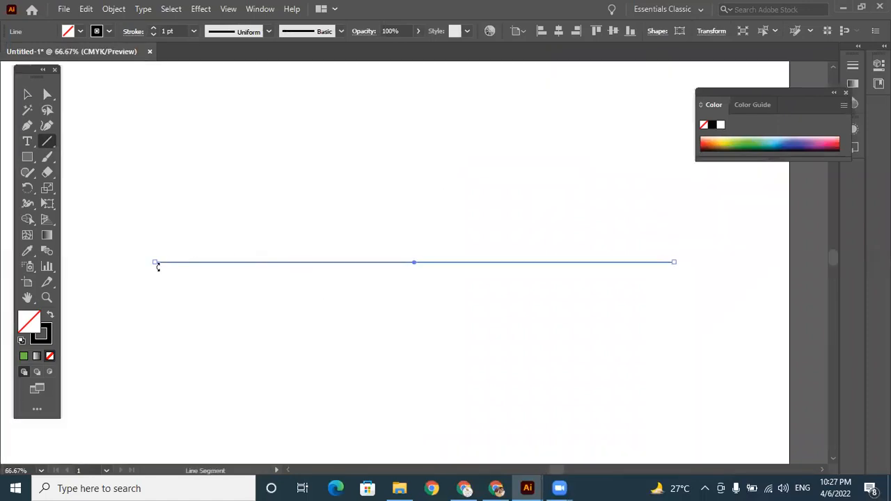
{"action": "left_click", "coordinate": [153, 28]}
{"action": "left_click", "coordinate": [153, 28]}
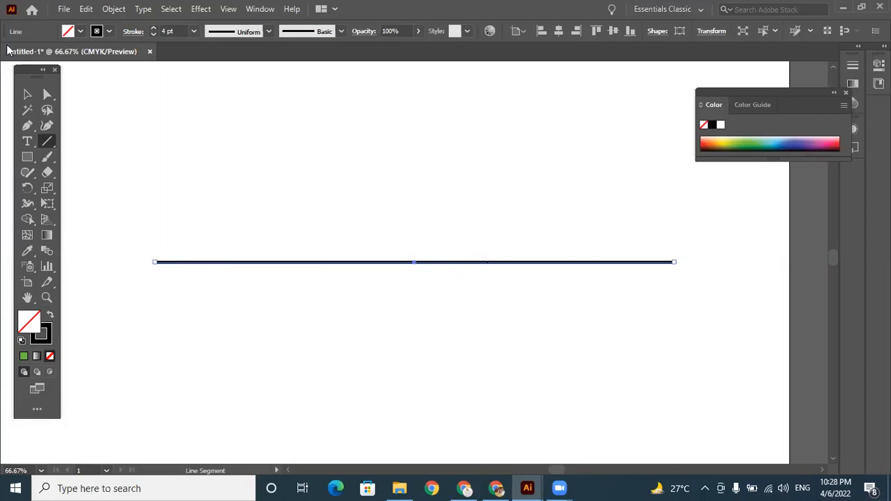
- Move the whole line straight up and shorten it slightly from both ends with the Selection tool
{"action": "left_click", "coordinate": [26, 96]}
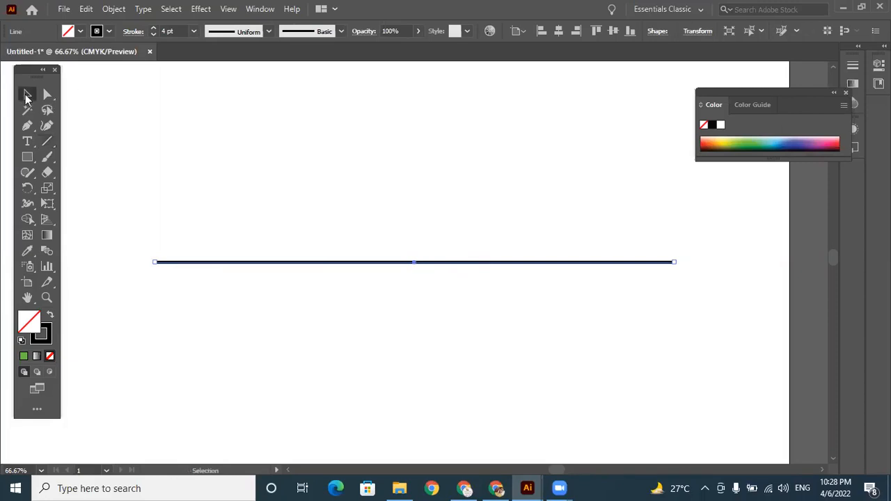
{"action": "left_click_drag", "start_coordinate": [414, 264], "coordinate": [414, 191]}
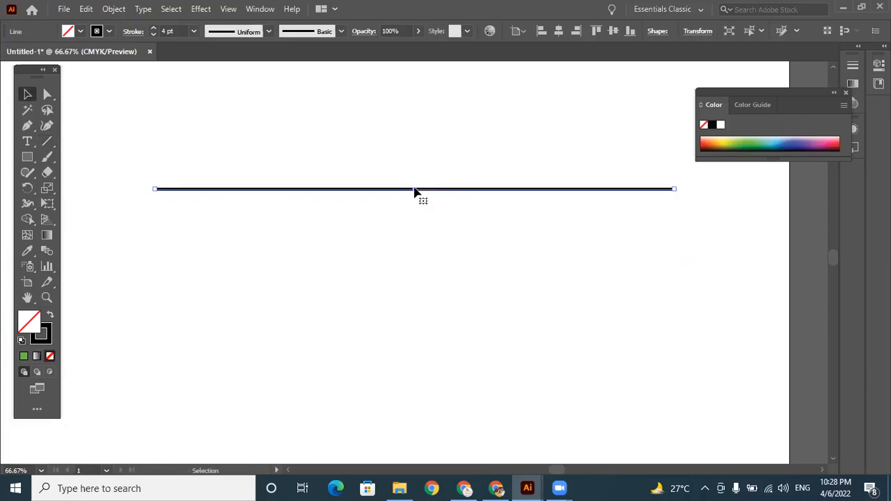
{"action": "left_click", "coordinate": [674, 192]}
{"action": "left_click_drag", "start_coordinate": [662, 193], "coordinate": [155, 191]}
{"action": "left_click_drag", "start_coordinate": [175, 193], "coordinate": [176, 193]}
{"action": "left_click_drag", "start_coordinate": [662, 190], "coordinate": [635, 189]}
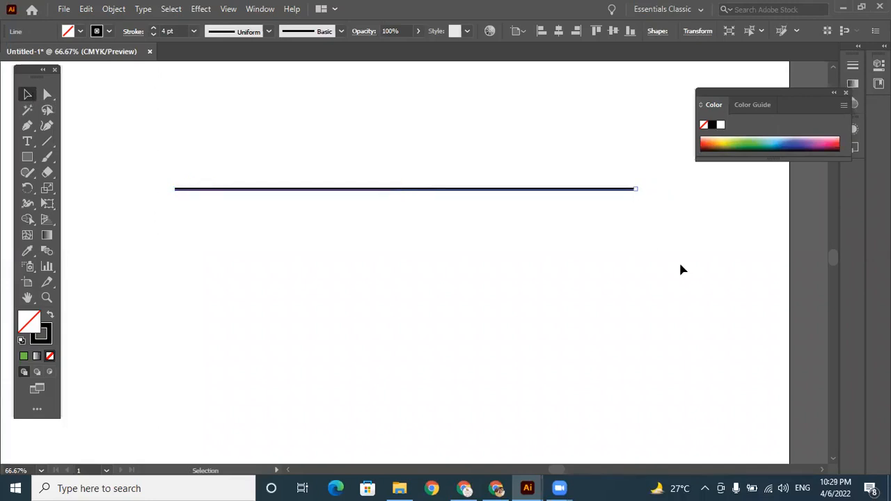
- Swing the line's right endpoint down and up to tilt it, and bring it back to nearly horizontal
{"action": "left_click_drag", "start_coordinate": [635, 190], "coordinate": [680, 264]}
{"action": "left_click_drag", "start_coordinate": [634, 112], "coordinate": [635, 112]}
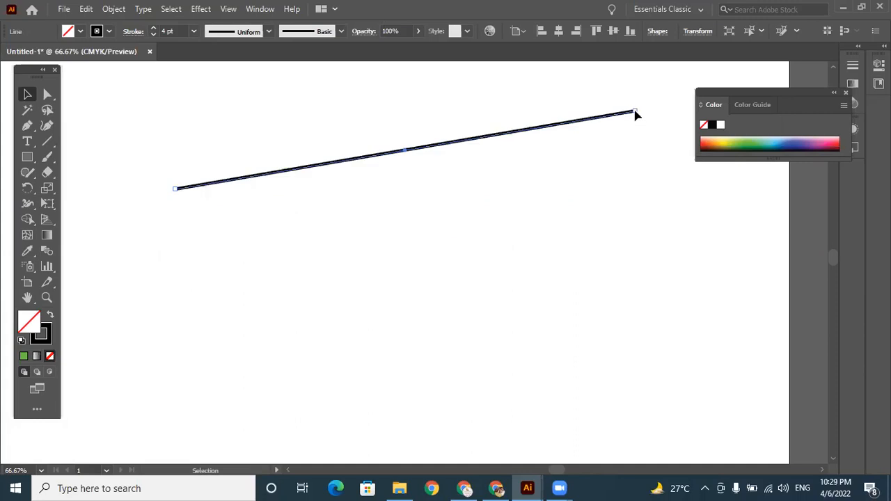
{"action": "left_click_drag", "start_coordinate": [651, 188], "coordinate": [634, 187]}
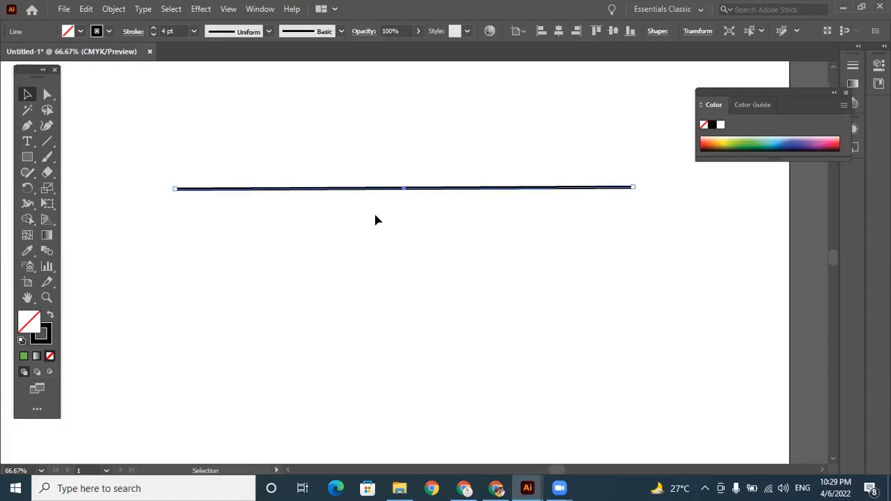
- With the Direct Selection tool, reposition the line's end anchors one at a time so that it slopes up to the right
{"action": "left_click", "coordinate": [42, 96]}
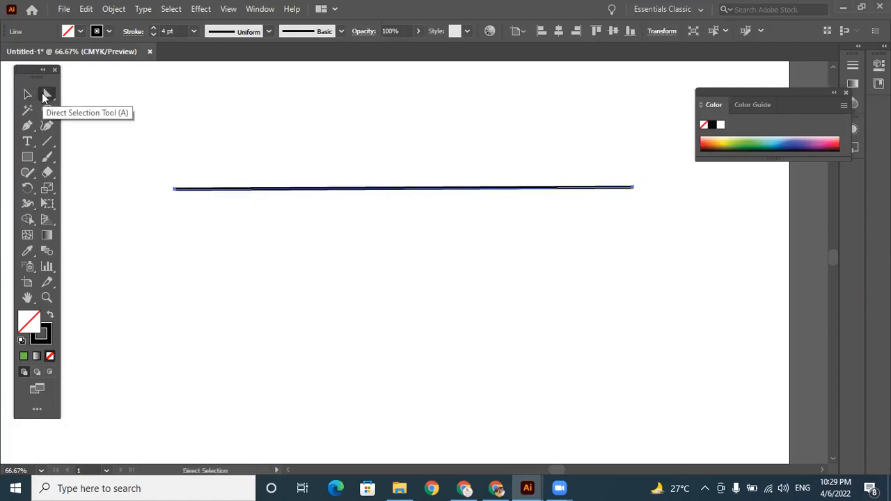
{"action": "left_click", "coordinate": [176, 188]}
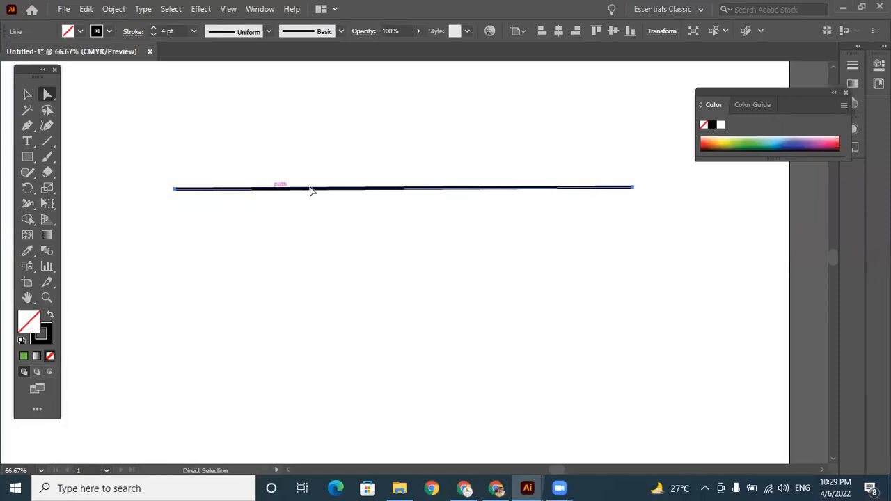
{"action": "left_click", "coordinate": [632, 188]}
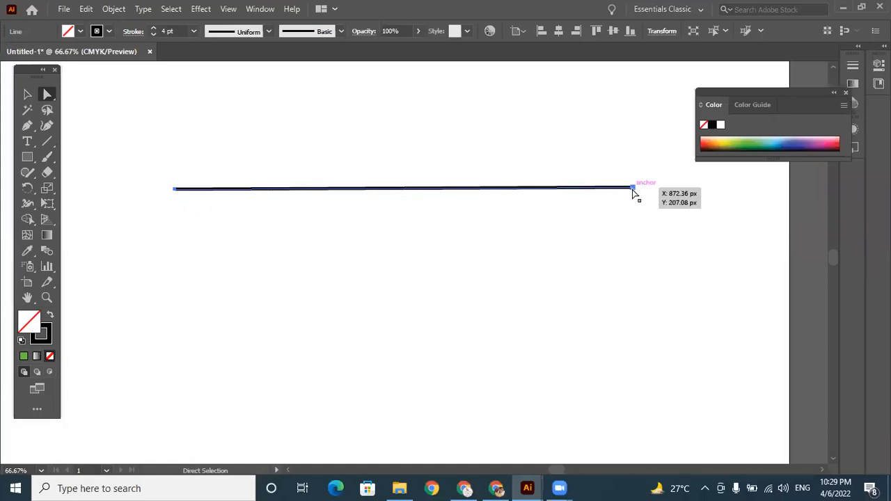
{"action": "left_click", "coordinate": [176, 190]}
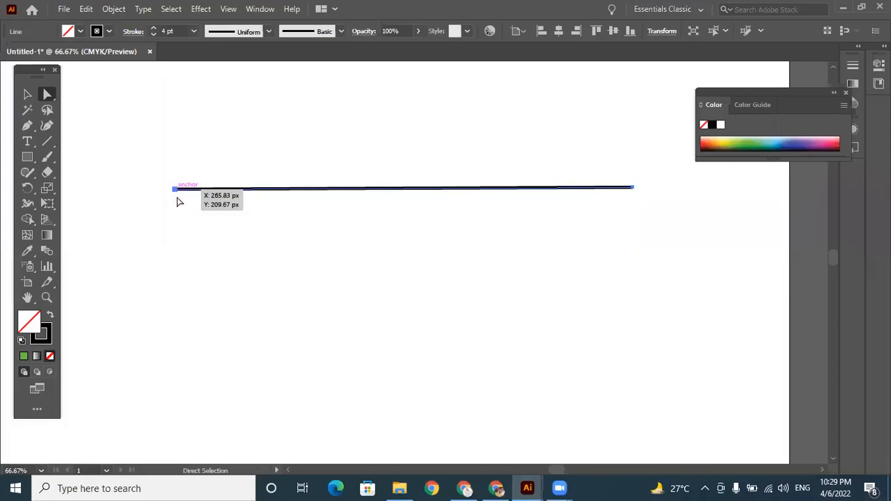
{"action": "left_click_drag", "start_coordinate": [636, 192], "coordinate": [614, 201]}
{"action": "left_click_drag", "start_coordinate": [435, 153], "coordinate": [433, 143]}
{"action": "left_click_drag", "start_coordinate": [432, 143], "coordinate": [537, 299]}
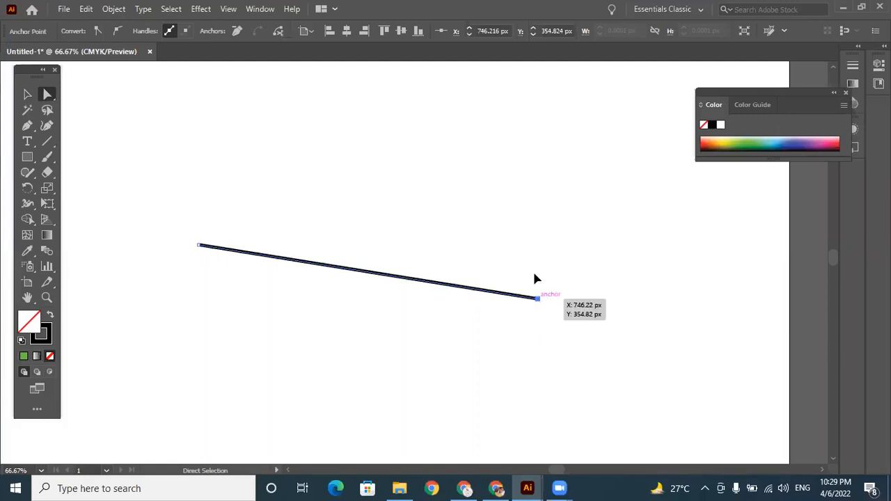
{"action": "left_click_drag", "start_coordinate": [537, 298], "coordinate": [499, 161]}
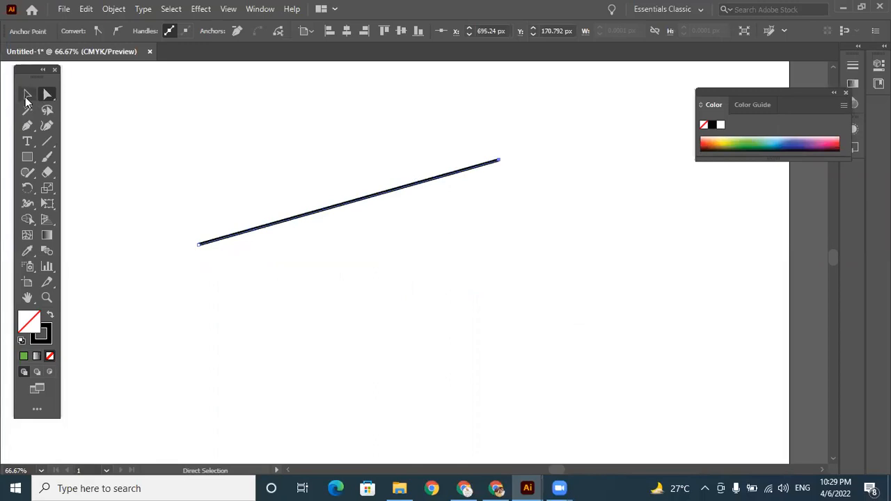
- Delete the sloping line together with its leftover anchor point
{"action": "key", "text": "v"}
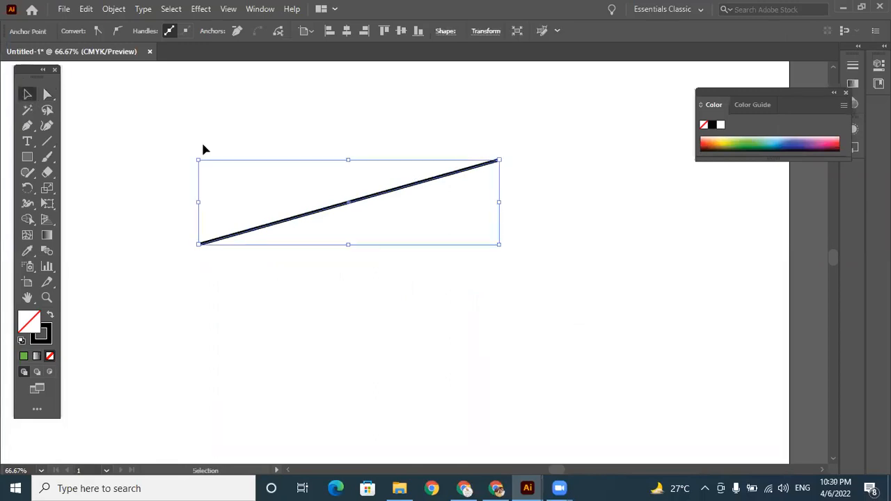
{"action": "key", "text": "Delete"}
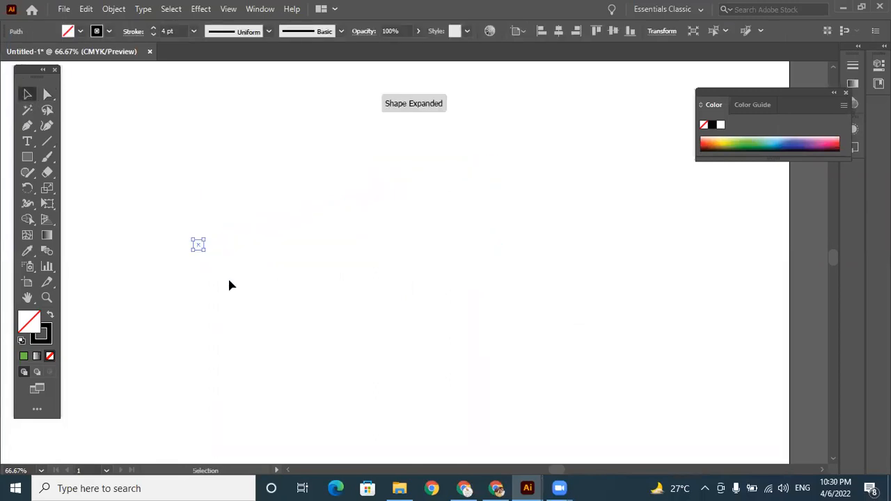
{"action": "key", "text": "Delete"}
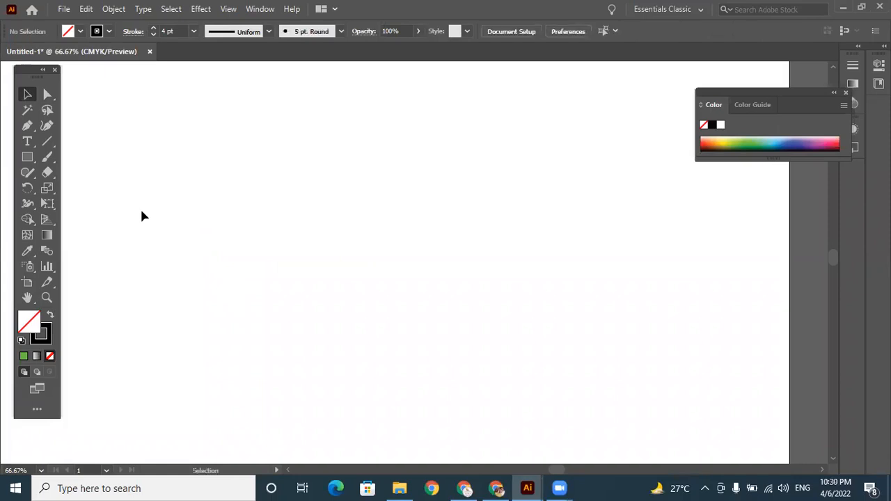
- Draw a wide unfilled rectangle in the middle of the artboard and select its corner anchors individually with the Direct Selection tool
{"action": "left_click", "coordinate": [27, 157]}
{"action": "left_click_drag", "start_coordinate": [292, 156], "coordinate": [557, 348]}
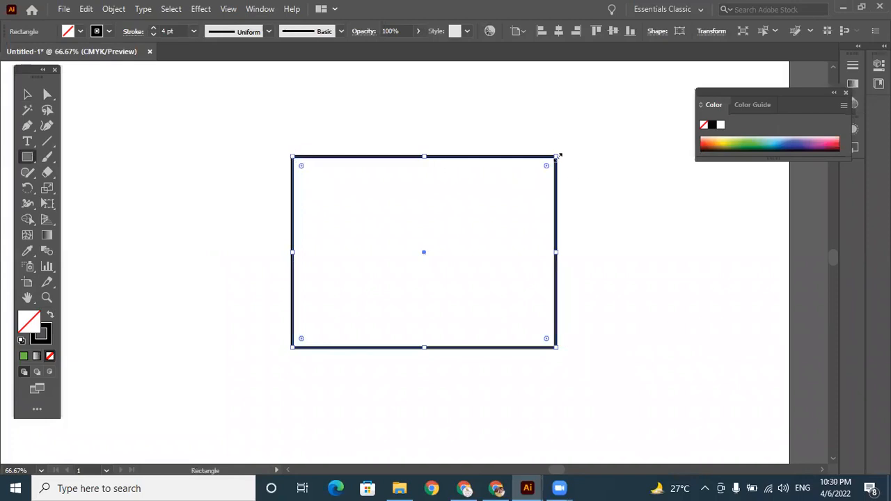
{"action": "left_click", "coordinate": [44, 97]}
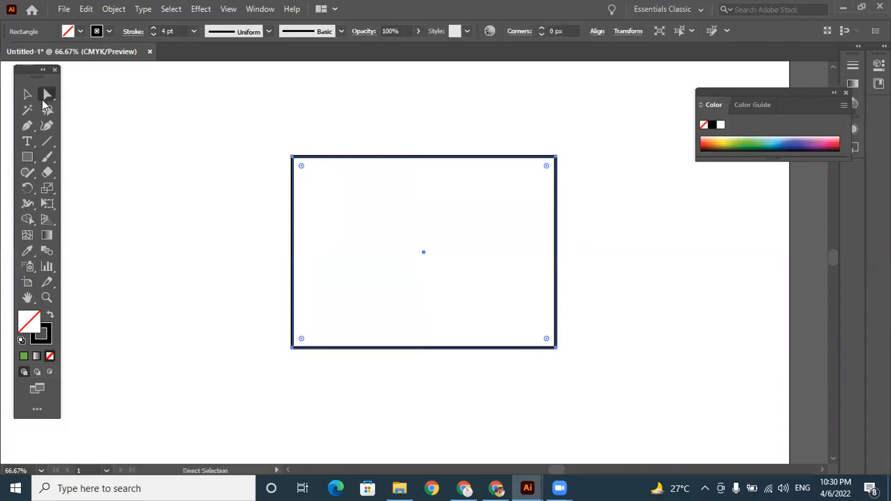
{"action": "left_click", "coordinate": [556, 156]}
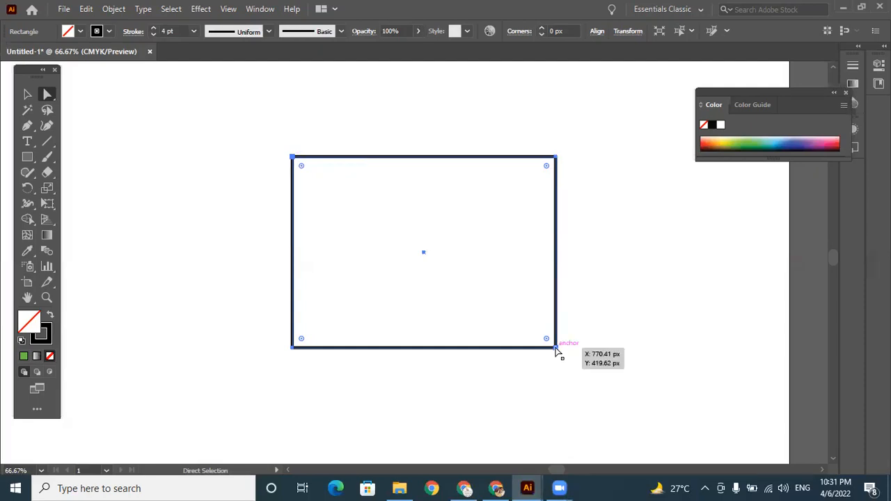
{"action": "left_click", "coordinate": [555, 347]}
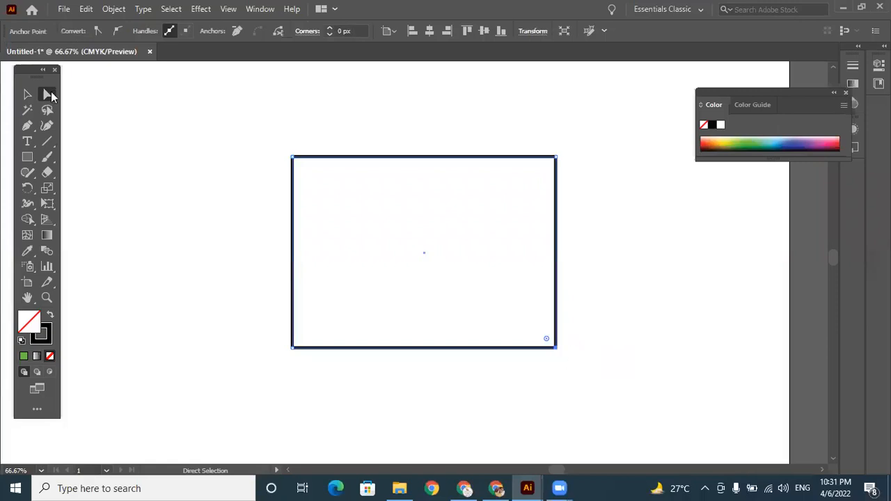
{"action": "left_click", "coordinate": [556, 158]}
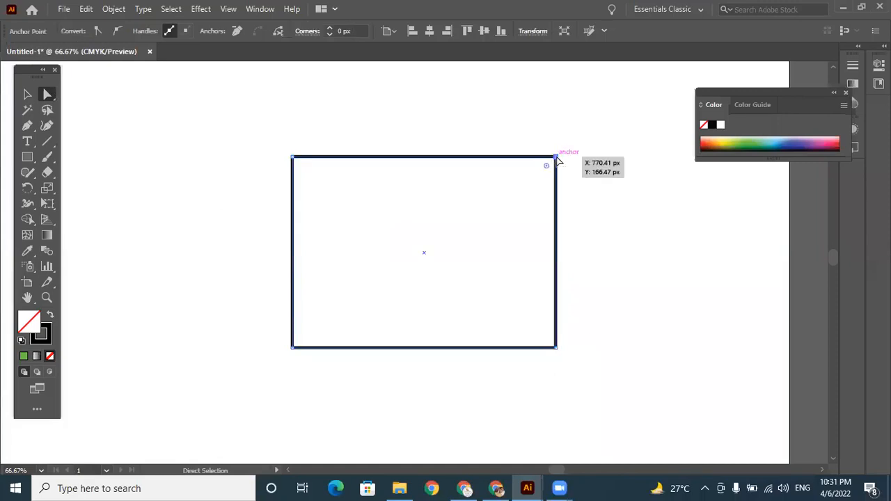
- Reshape the rectangle into a thin, wide check mark by moving its four corner anchors individually
{"action": "left_click_drag", "start_coordinate": [559, 158], "coordinate": [613, 86]}
{"action": "left_click_drag", "start_coordinate": [295, 158], "coordinate": [350, 271]}
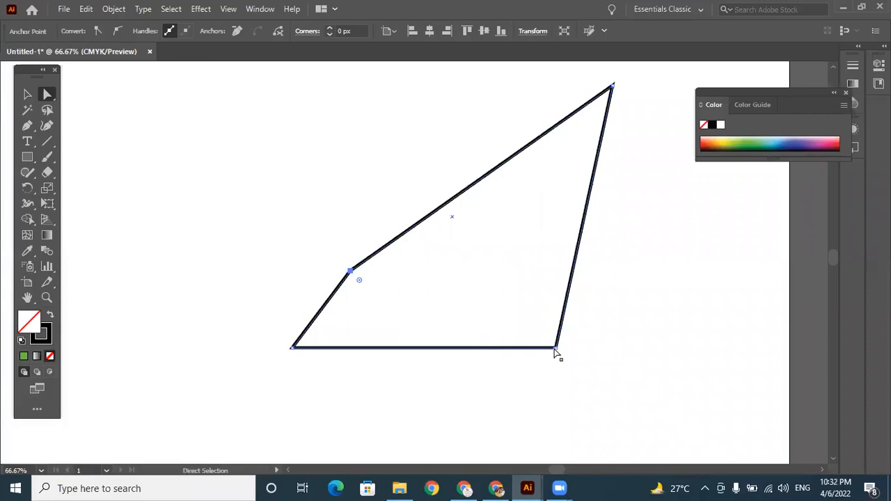
{"action": "left_click_drag", "start_coordinate": [412, 317], "coordinate": [358, 298]}
{"action": "left_click_drag", "start_coordinate": [293, 351], "coordinate": [220, 240]}
{"action": "left_click_drag", "start_coordinate": [188, 200], "coordinate": [192, 210]}
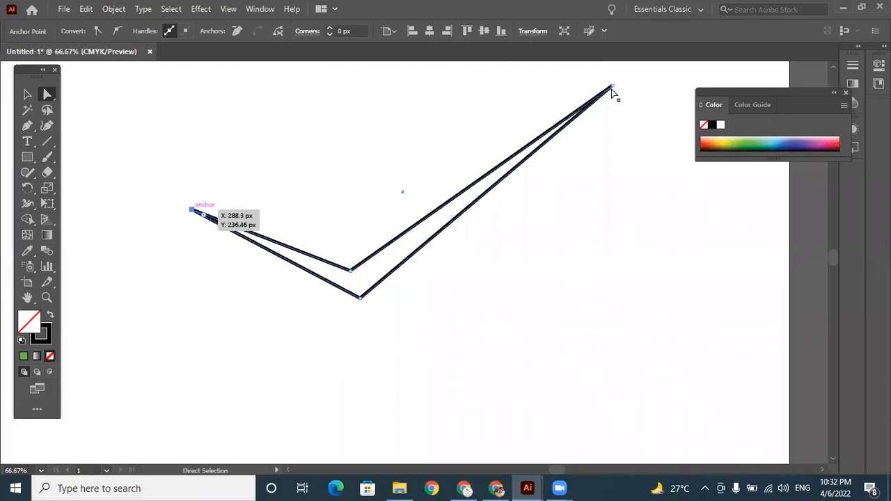
{"action": "left_click_drag", "start_coordinate": [649, 117], "coordinate": [650, 118]}
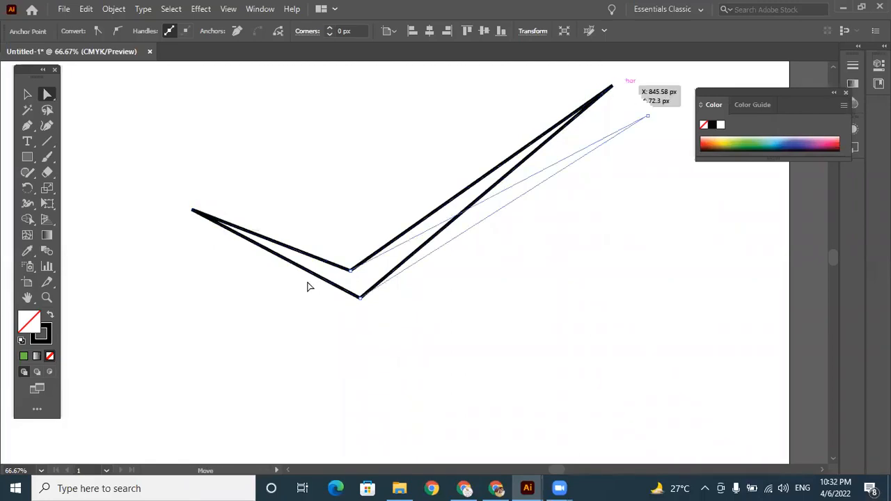
{"action": "left_click_drag", "start_coordinate": [361, 299], "coordinate": [309, 243]}
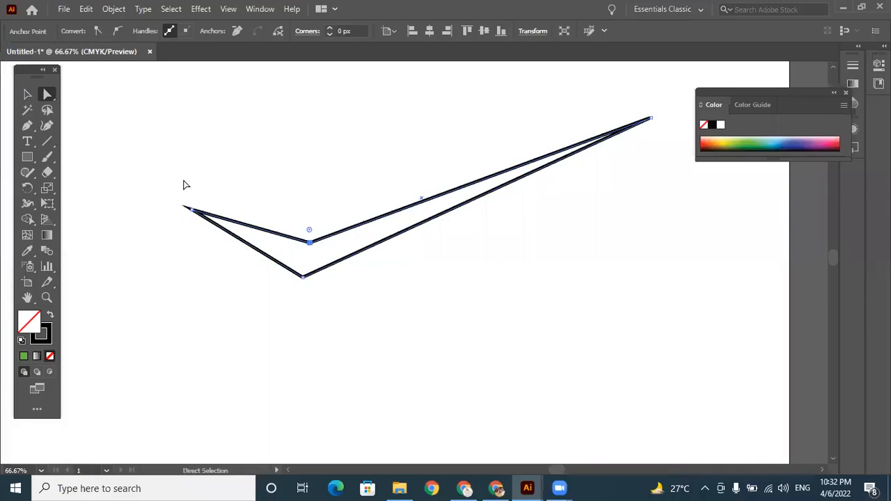
- Move the whole check-mark shape up and to the left, and stretch it slightly taller from its bottom edge
{"action": "left_click", "coordinate": [26, 96]}
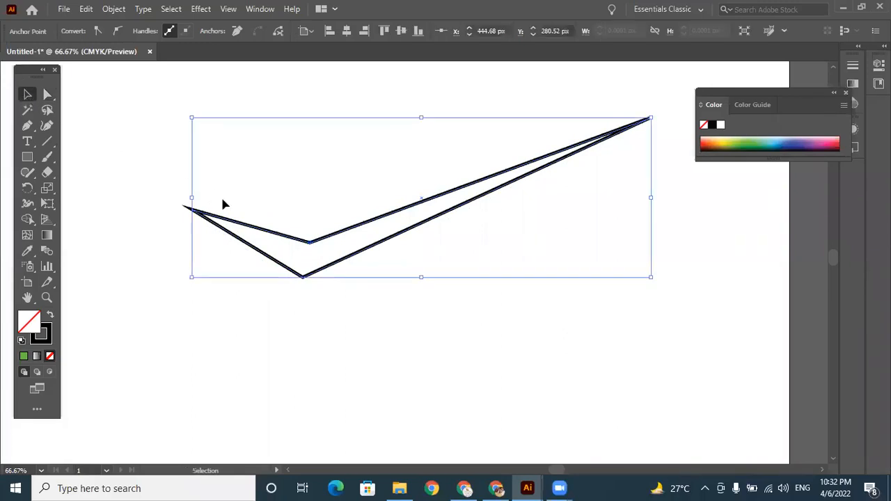
{"action": "left_click", "coordinate": [220, 245]}
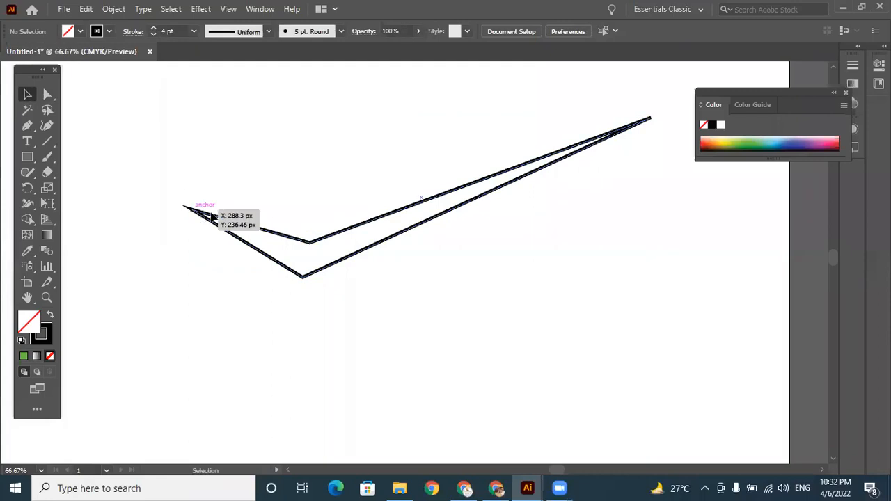
{"action": "left_click", "coordinate": [211, 215]}
{"action": "left_click_drag", "start_coordinate": [220, 217], "coordinate": [166, 189]}
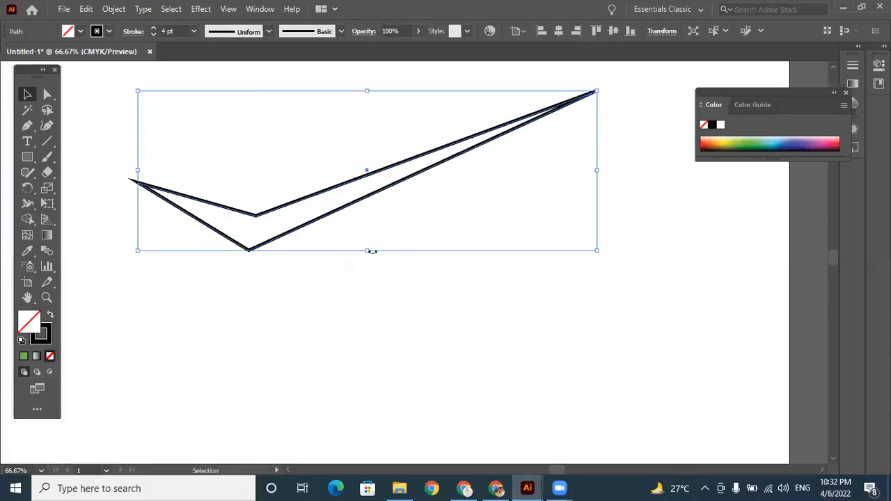
{"action": "left_click_drag", "start_coordinate": [369, 252], "coordinate": [367, 277]}
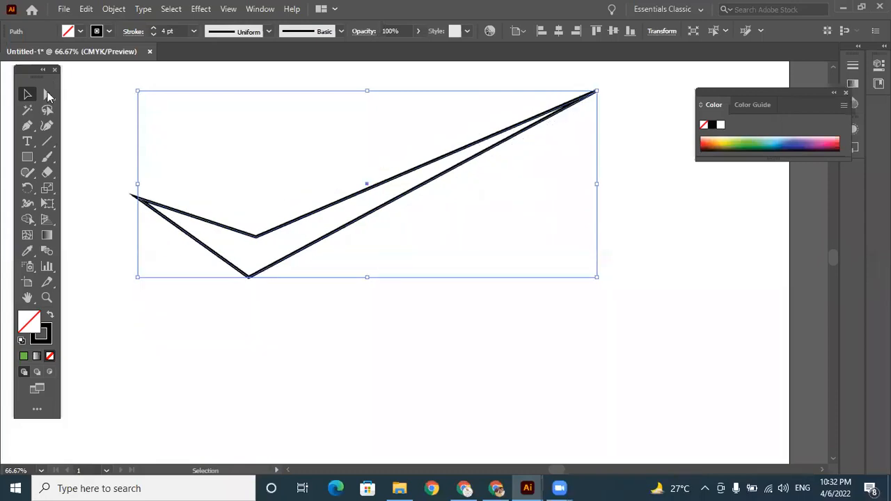
- Reshape the check mark into a tilted square by moving its inner, upper-right and top corner anchors with the Direct Selection tool
{"action": "left_click", "coordinate": [46, 95]}
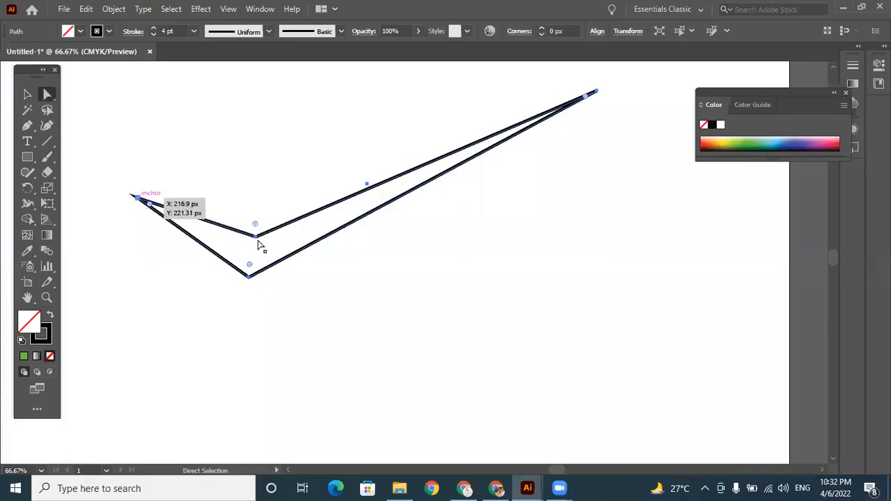
{"action": "left_click", "coordinate": [256, 236]}
{"action": "left_click_drag", "start_coordinate": [256, 132], "coordinate": [213, 156]}
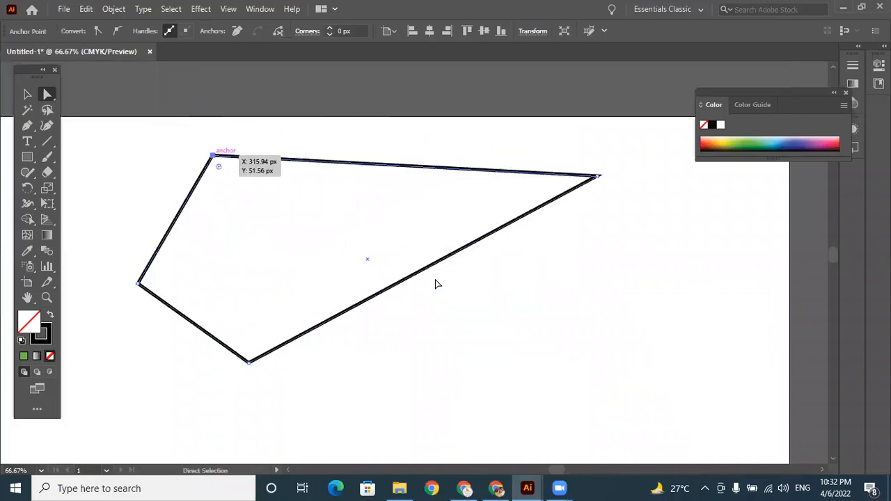
{"action": "left_click", "coordinate": [597, 176]}
{"action": "left_click_drag", "start_coordinate": [361, 221], "coordinate": [334, 243]}
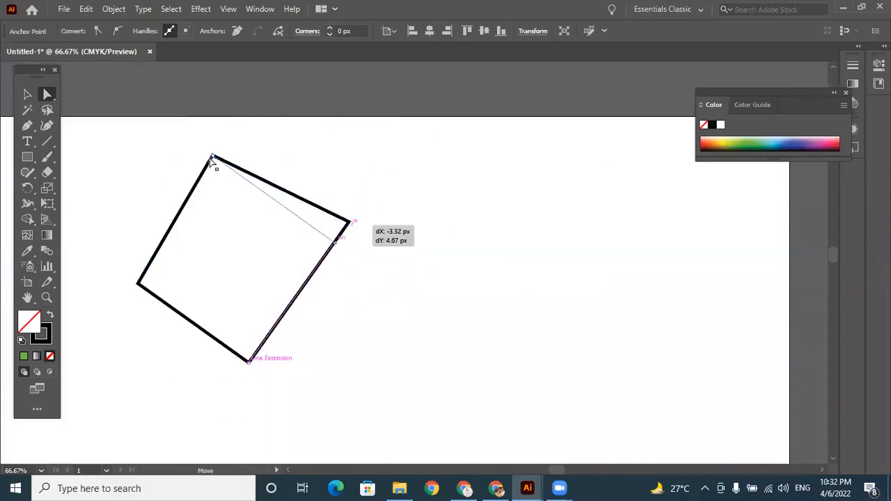
{"action": "left_click_drag", "start_coordinate": [213, 159], "coordinate": [214, 171]}
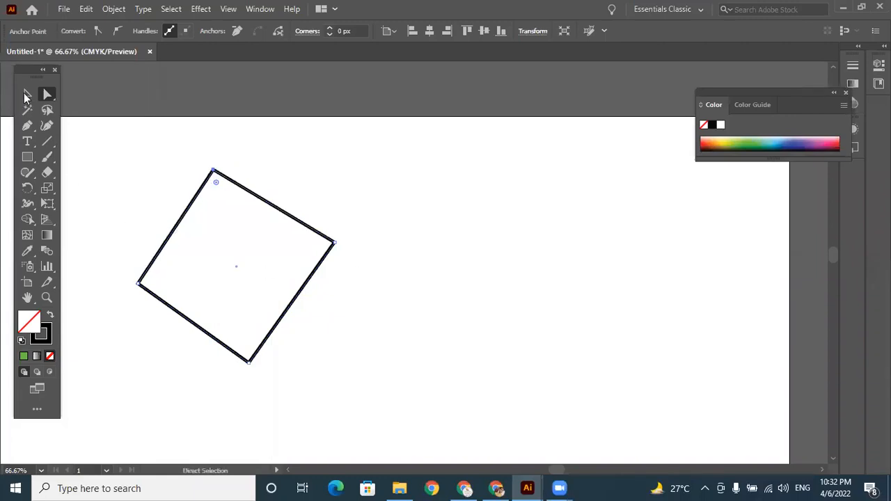
- Remove the tilted square from the artboard
{"action": "left_click", "coordinate": [26, 96]}
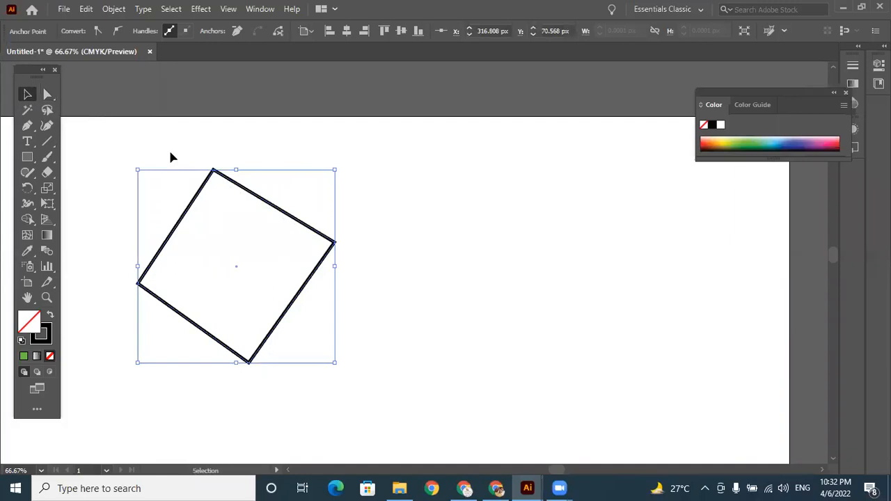
{"action": "key", "text": "ctrl+z"}
{"action": "key", "text": "ctrl+z"}
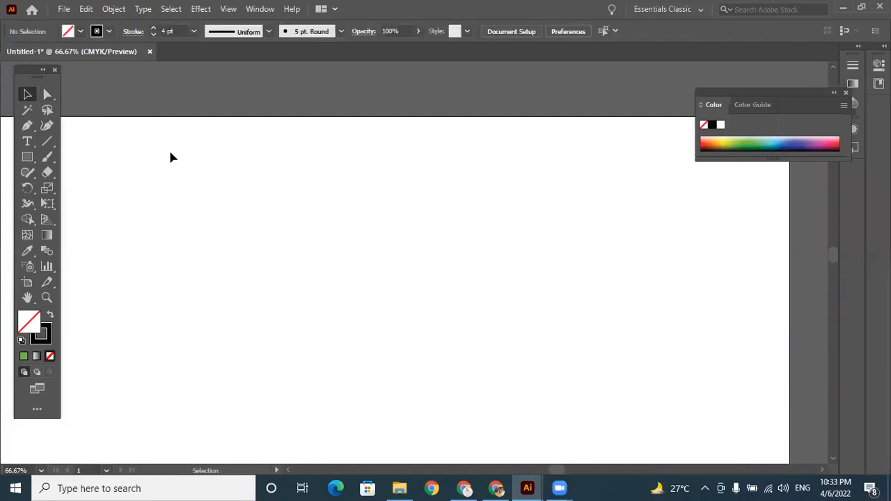
- Draw a tall unfilled rectangle in the middle of the artboard
{"action": "key", "text": "ctrl+minus"}
{"action": "key", "text": "ctrl+minus"}
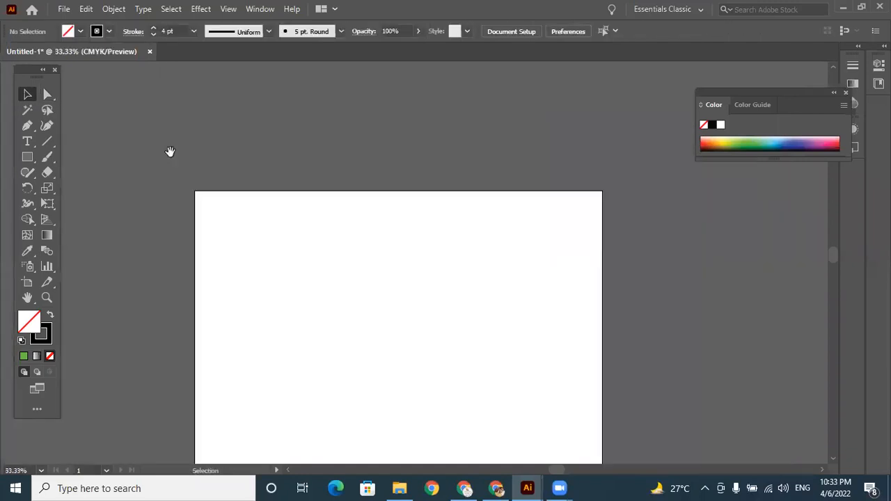
{"action": "key", "text": "h"}
{"action": "left_click_drag", "start_coordinate": [336, 303], "coordinate": [331, 148]}
{"action": "key", "text": "m"}
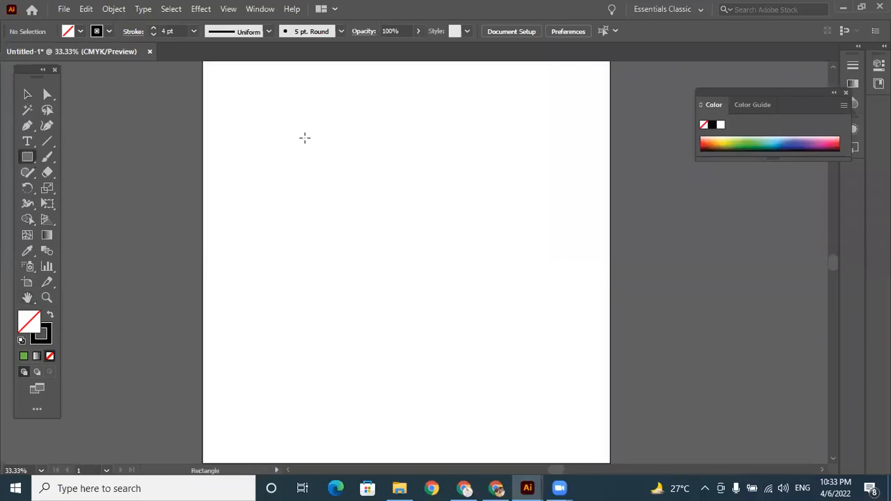
{"action": "left_click_drag", "start_coordinate": [303, 139], "coordinate": [490, 363]}
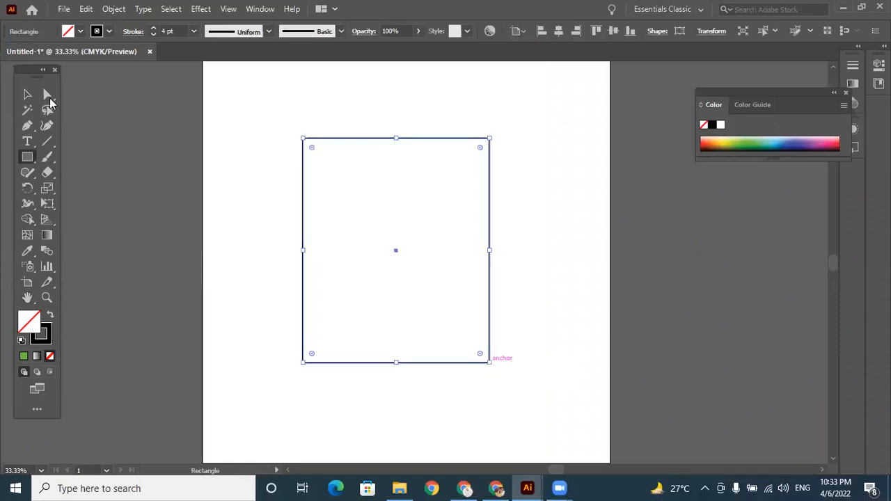
- Reshape the rectangle into a right triangle by moving its two upper anchors and its lower-right anchor with the Direct Selection tool
{"action": "left_click", "coordinate": [47, 95]}
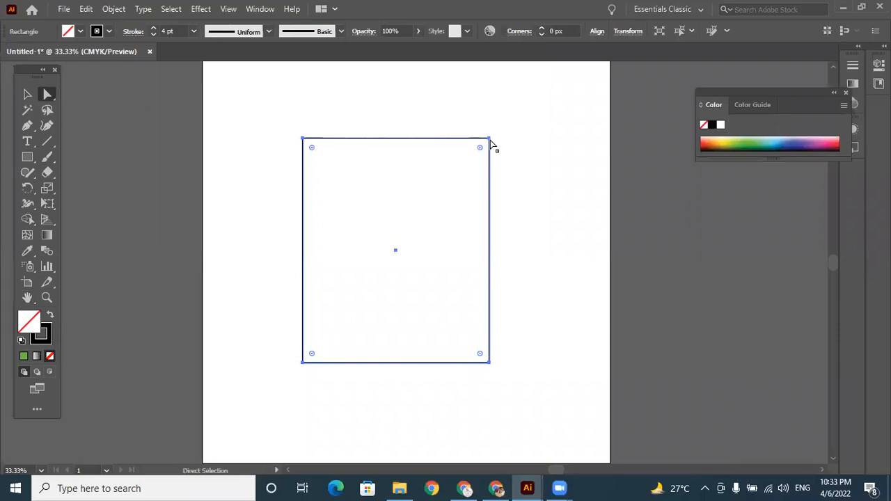
{"action": "left_click_drag", "start_coordinate": [489, 140], "coordinate": [396, 252]}
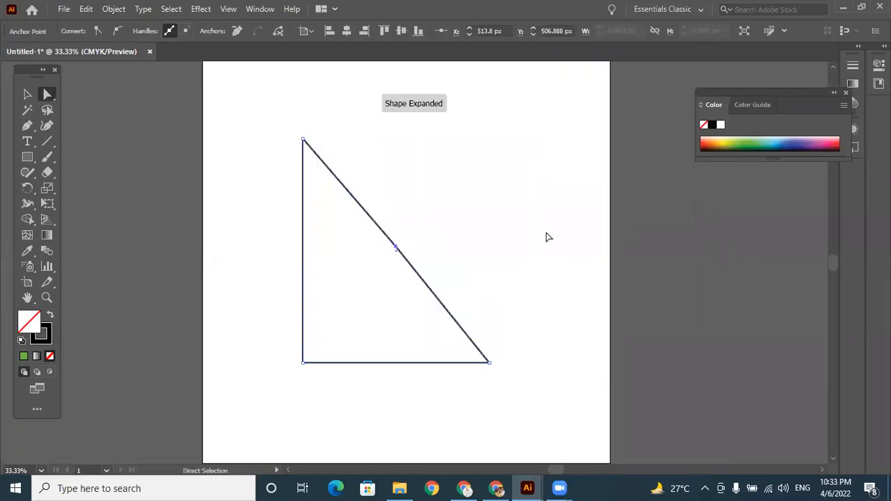
{"action": "left_click", "coordinate": [486, 194]}
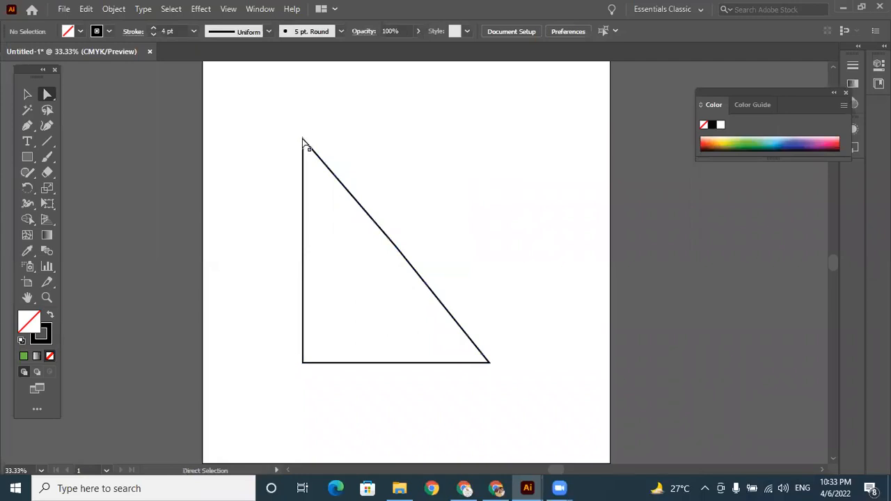
{"action": "left_click", "coordinate": [303, 139]}
{"action": "left_click_drag", "start_coordinate": [336, 277], "coordinate": [341, 314]}
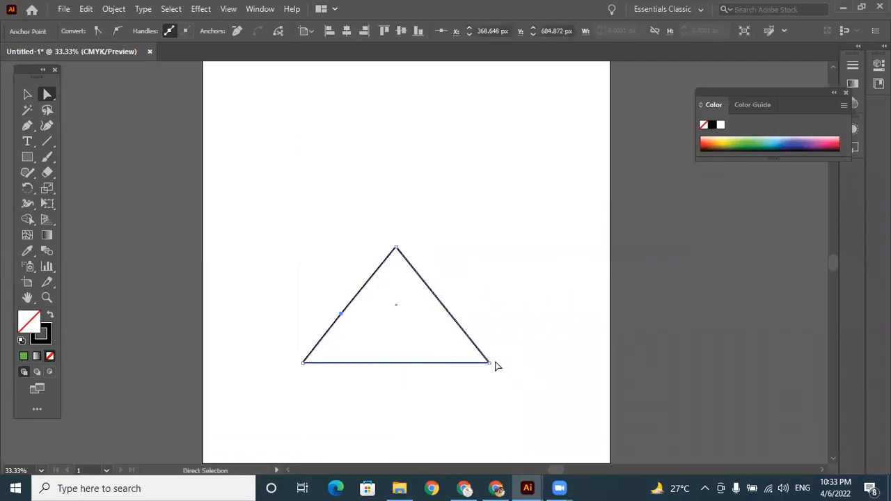
{"action": "left_click_drag", "start_coordinate": [490, 363], "coordinate": [391, 318]}
{"action": "mouse_move", "coordinate": [394, 351]}
{"action": "left_mouse_down"}
{"action": "mouse_move", "coordinate": [413, 352]}
{"action": "mouse_move", "coordinate": [412, 362]}
{"action": "mouse_move", "coordinate": [396, 362]}
{"action": "left_mouse_up"}
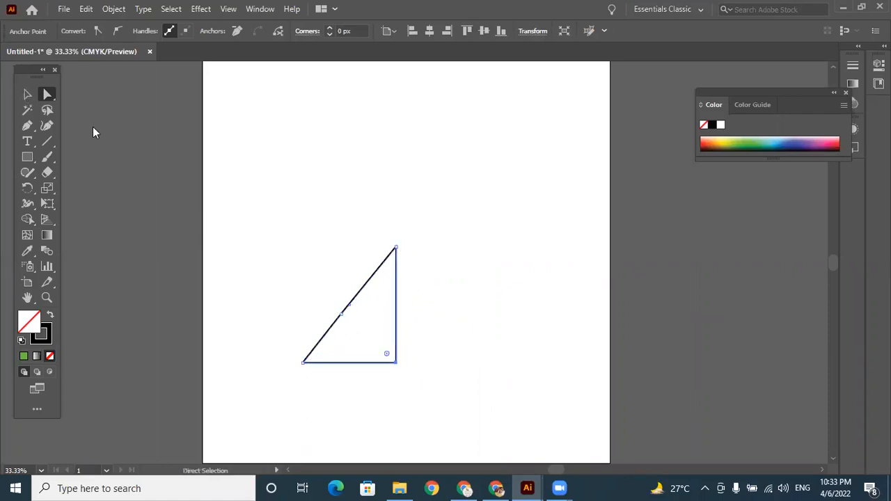
- Move the triangle higher on the artboard and delete it
{"action": "key", "text": "v"}
{"action": "left_click_drag", "start_coordinate": [370, 279], "coordinate": [367, 181]}
{"action": "key", "text": "Delete"}
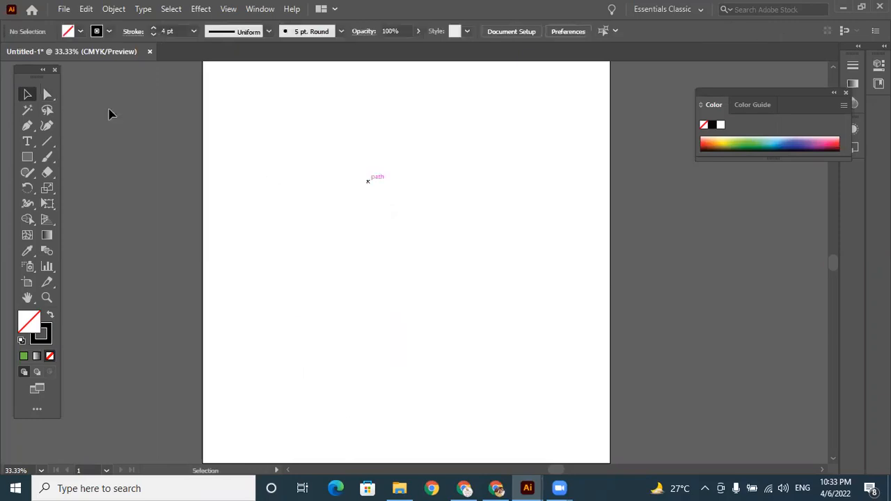
- Draw a tall unfilled ellipse on the artboard and lower its two side anchors together to form an egg shape
{"action": "left_click_drag", "start_coordinate": [48, 94], "coordinate": [95, 97]}
{"action": "left_click_drag", "start_coordinate": [27, 157], "coordinate": [79, 190]}
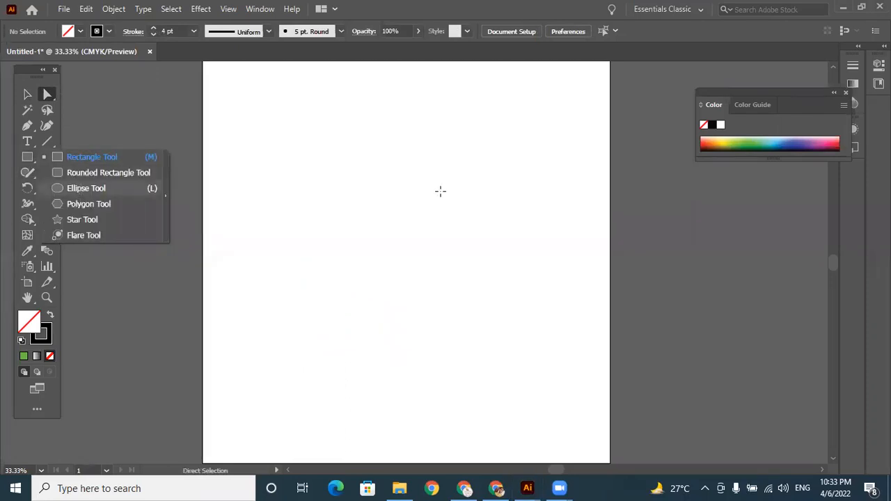
{"action": "mouse_move", "coordinate": [333, 126]}
{"action": "left_mouse_down"}
{"action": "mouse_move", "coordinate": [498, 356]}
{"action": "mouse_move", "coordinate": [516, 365]}
{"action": "left_mouse_up"}
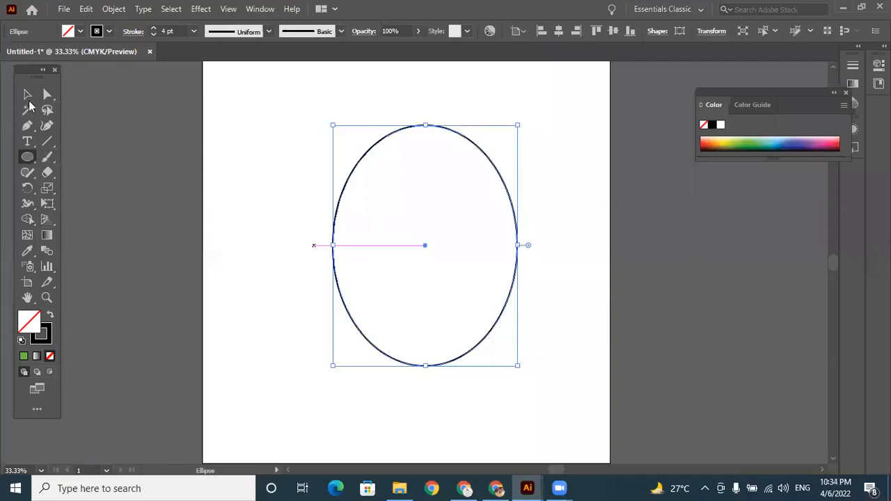
{"action": "left_click", "coordinate": [46, 96]}
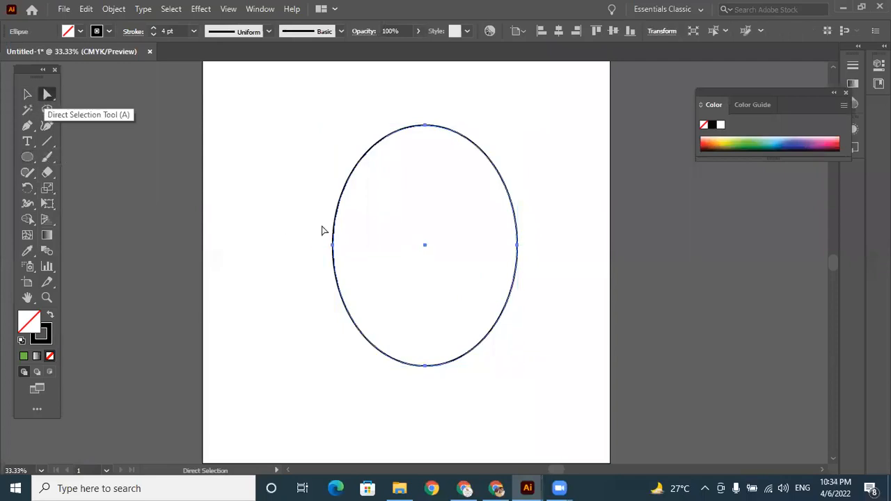
{"action": "left_click_drag", "start_coordinate": [511, 310], "coordinate": [518, 289]}
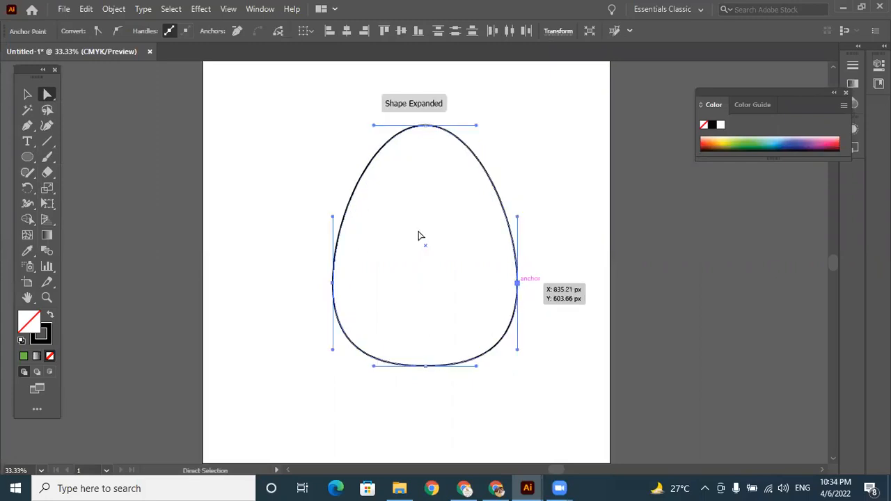
- Fill the egg shape with the light grey colour f2f2f2
{"action": "double_click", "coordinate": [30, 323]}
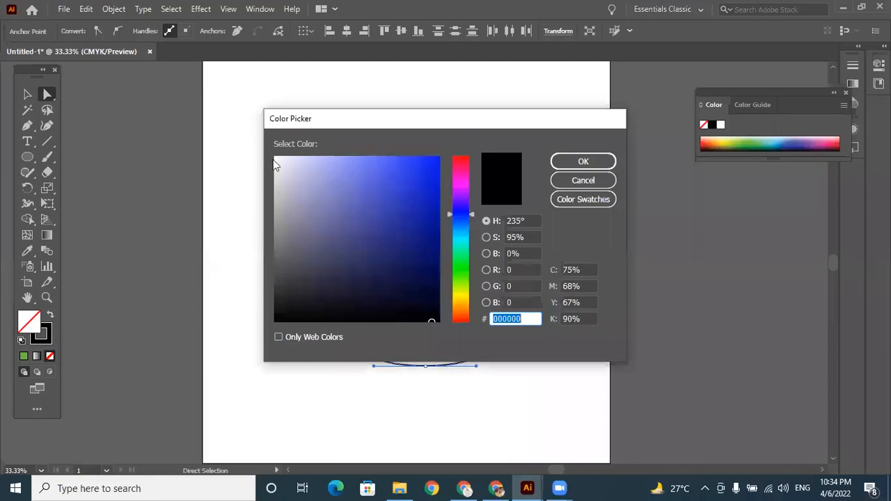
{"action": "left_click", "coordinate": [275, 164]}
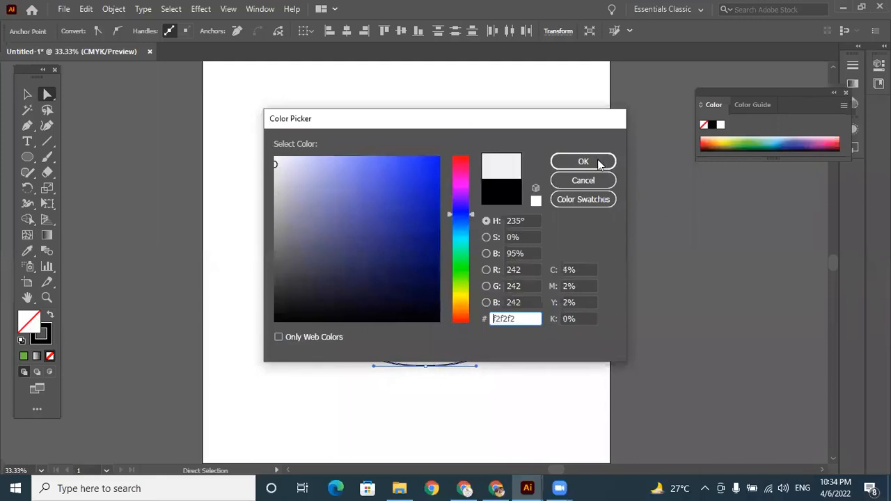
{"action": "left_click", "coordinate": [583, 161]}
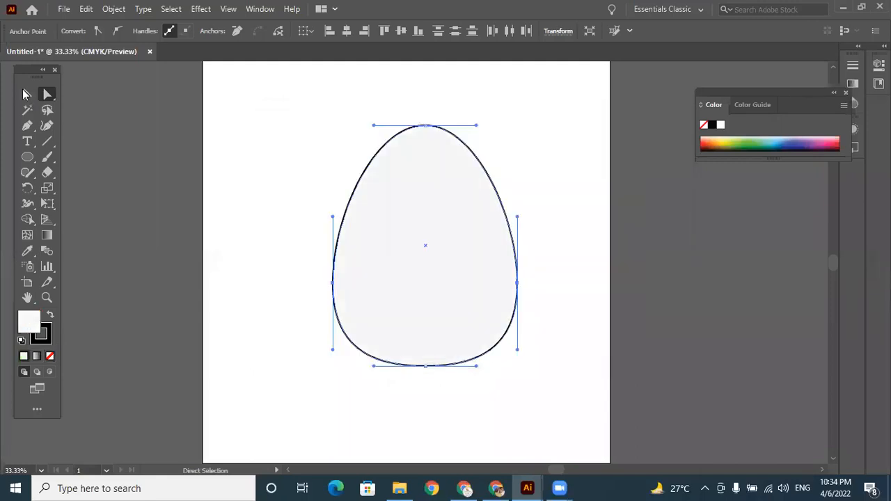
- Shrink the egg to about half its size and move it off the artboard onto the pasteboard at the right
{"action": "left_click", "coordinate": [579, 234]}
{"action": "left_click_drag", "start_coordinate": [439, 223], "coordinate": [309, 210]}
{"action": "left_click_drag", "start_coordinate": [362, 227], "coordinate": [297, 250]}
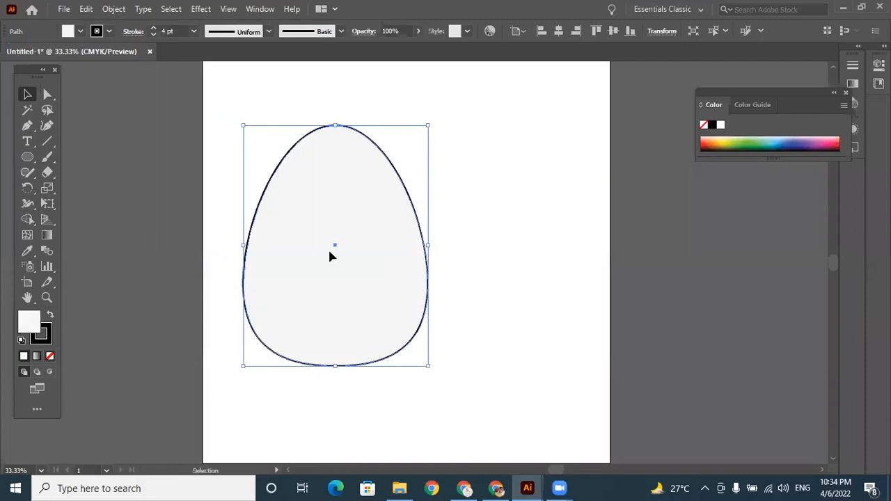
{"action": "double_click", "coordinate": [394, 328]}
{"action": "left_click_drag", "start_coordinate": [429, 366], "coordinate": [338, 260]}
{"action": "left_click_drag", "start_coordinate": [582, 210], "coordinate": [674, 223]}
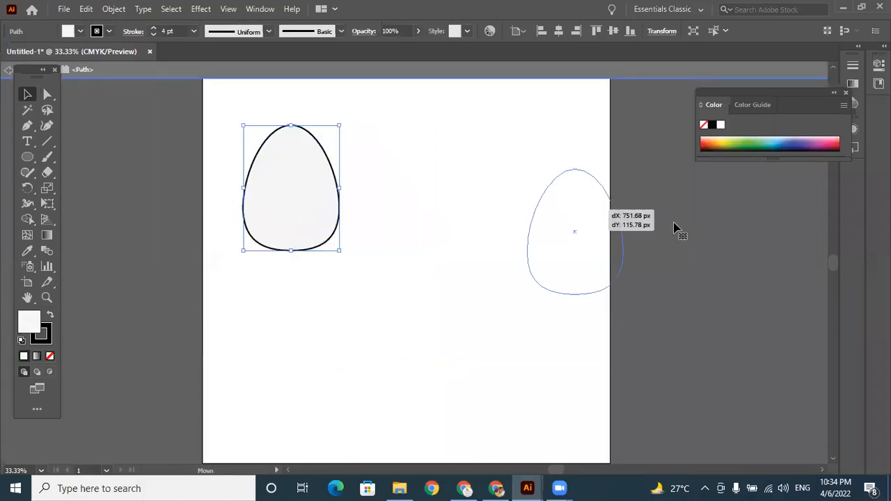
{"action": "left_click", "coordinate": [689, 355]}
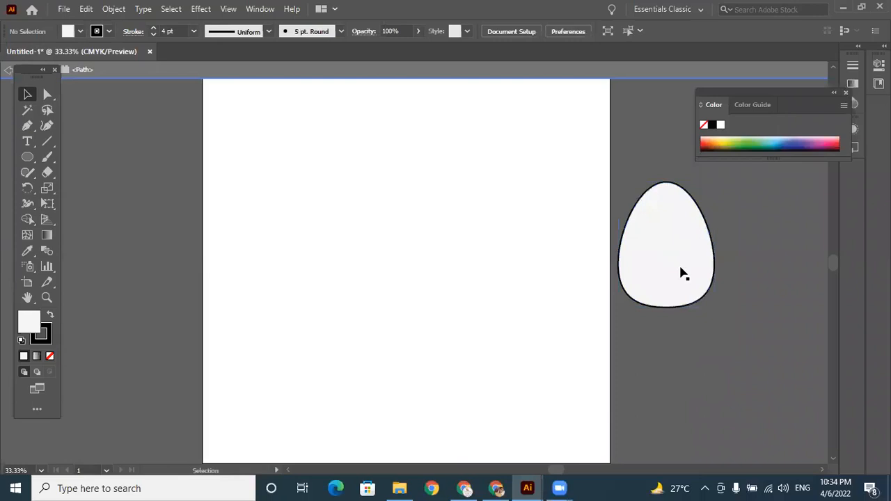
- Draw a large tall ellipse in the middle of the artboard and set its stroke weight to 0 pt
{"action": "left_click", "coordinate": [28, 159]}
{"action": "left_click_drag", "start_coordinate": [322, 145], "coordinate": [514, 394]}
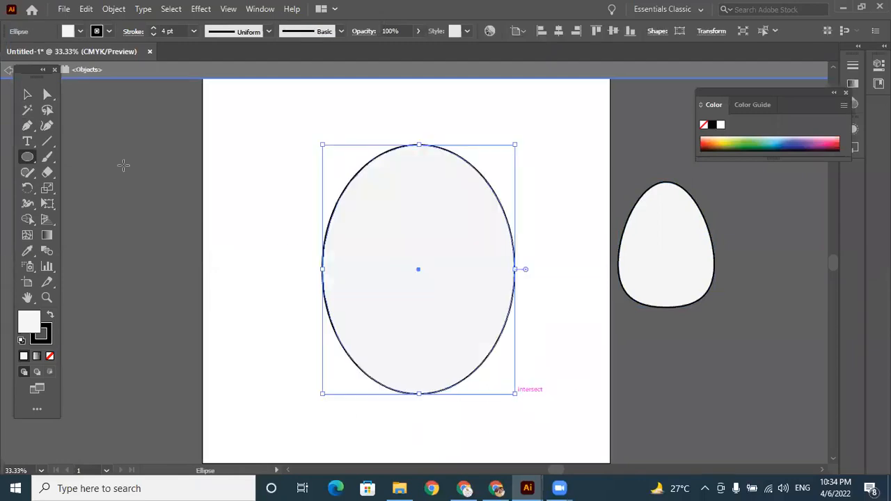
{"action": "left_click", "coordinate": [152, 36]}
{"action": "left_click", "coordinate": [152, 37]}
{"action": "left_click", "coordinate": [152, 36]}
{"action": "left_click", "coordinate": [152, 35]}
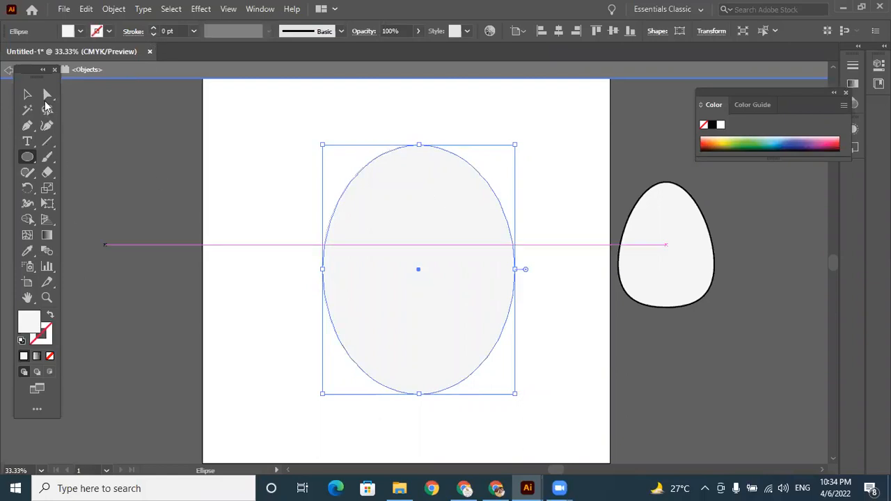
- Broaden the top of the ellipse by extending both direction handles of its top anchor outward
{"action": "left_click", "coordinate": [46, 96]}
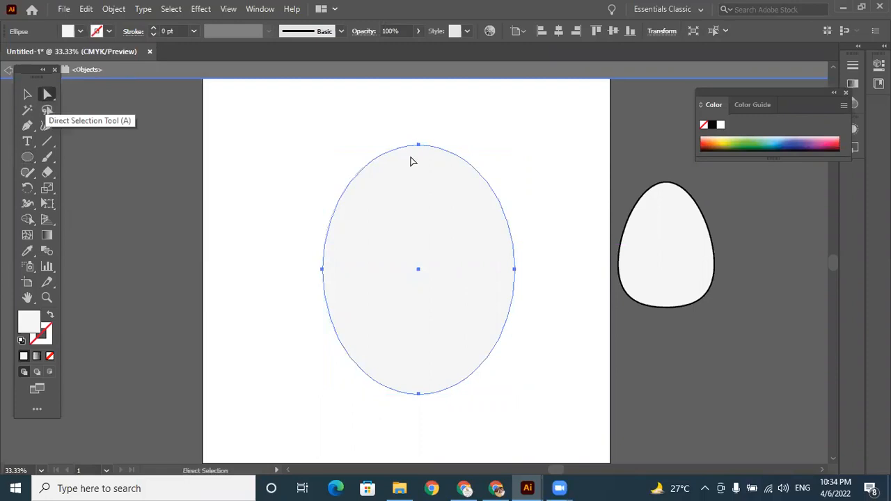
{"action": "left_click", "coordinate": [419, 146]}
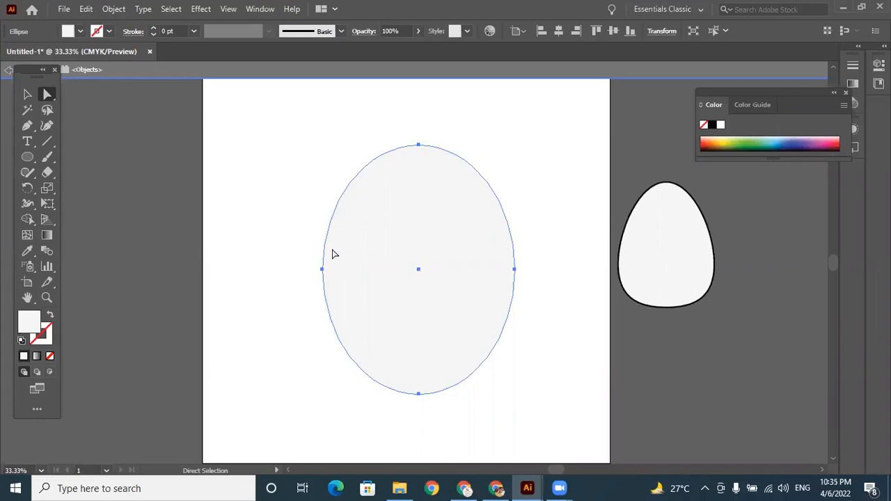
{"action": "left_click", "coordinate": [418, 146]}
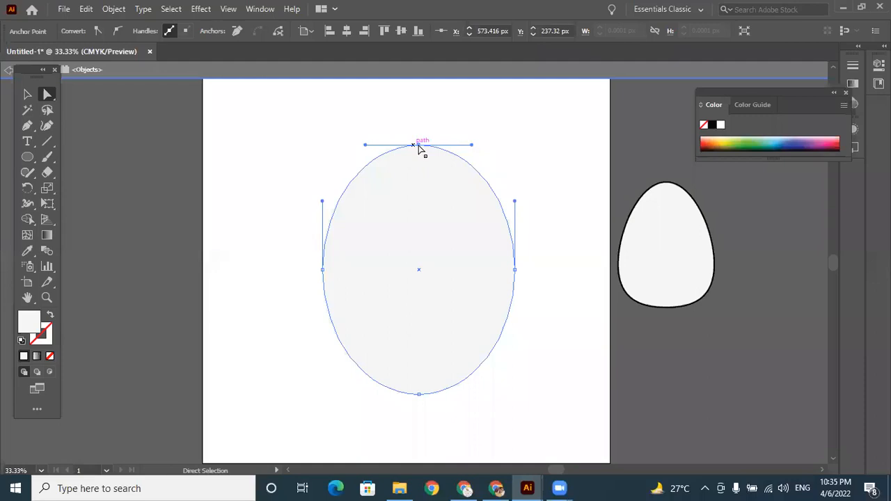
{"action": "left_click_drag", "start_coordinate": [472, 145], "coordinate": [490, 146]}
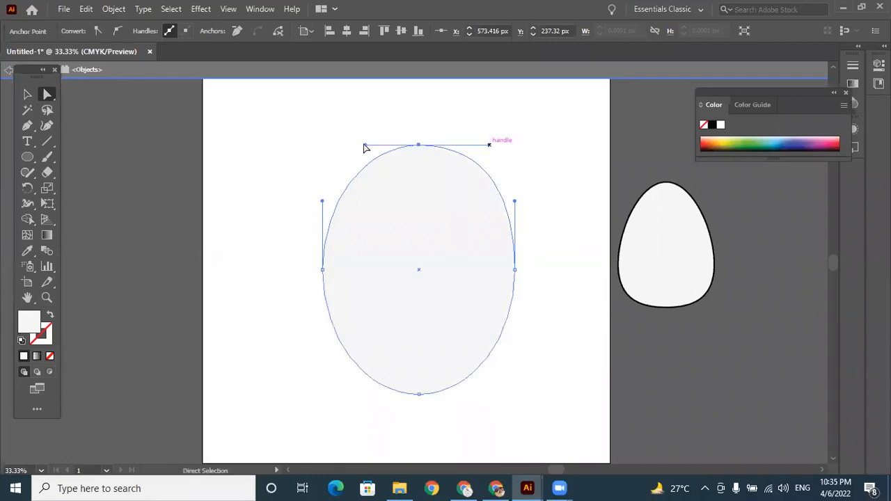
{"action": "left_click_drag", "start_coordinate": [353, 147], "coordinate": [342, 145]}
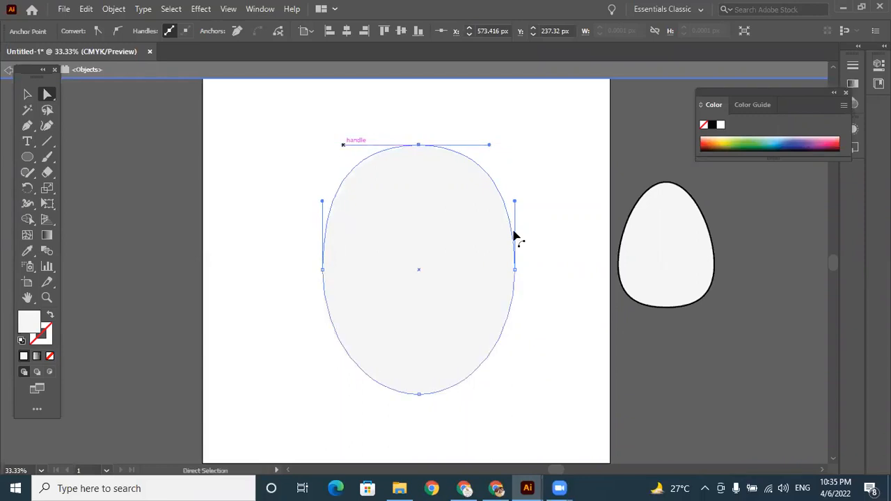
- Bend the ellipse into a bean shape by tilting the right anchor's handles outward and moving that anchor inward
{"action": "left_click", "coordinate": [515, 271]}
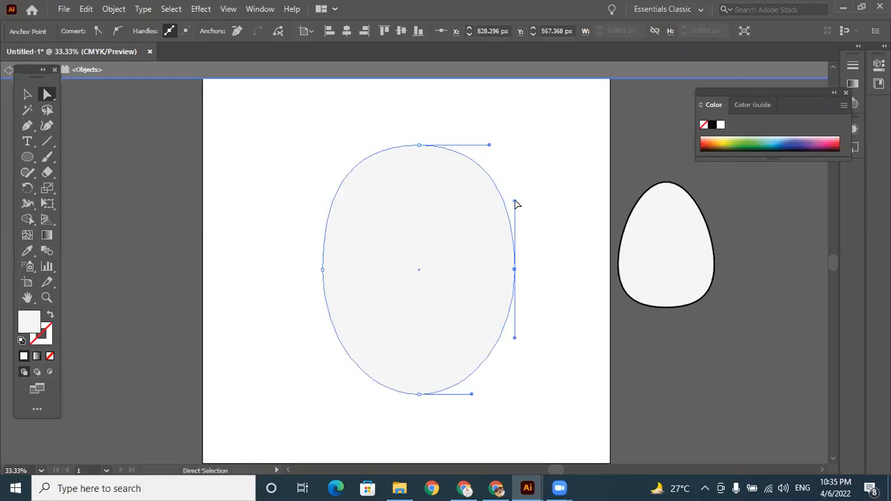
{"action": "left_click_drag", "start_coordinate": [514, 202], "coordinate": [551, 201]}
{"action": "left_click_drag", "start_coordinate": [514, 271], "coordinate": [461, 272]}
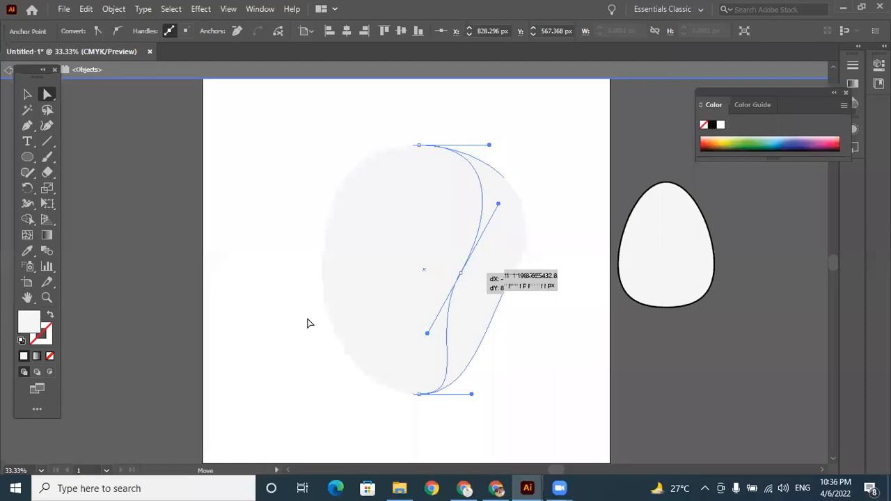
{"action": "double_click", "coordinate": [20, 329]}
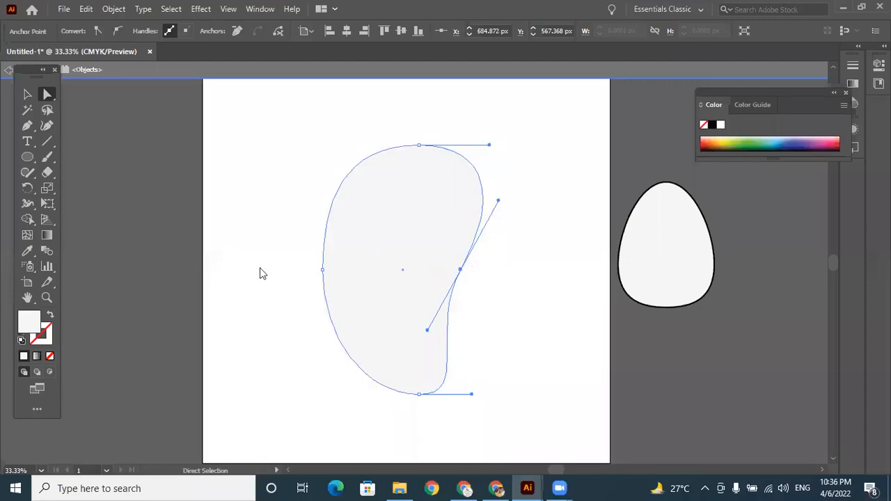
- Fill the bean shape with golden yellow (#e5d53c)
{"action": "left_click", "coordinate": [464, 298]}
{"action": "left_click", "coordinate": [396, 173]}
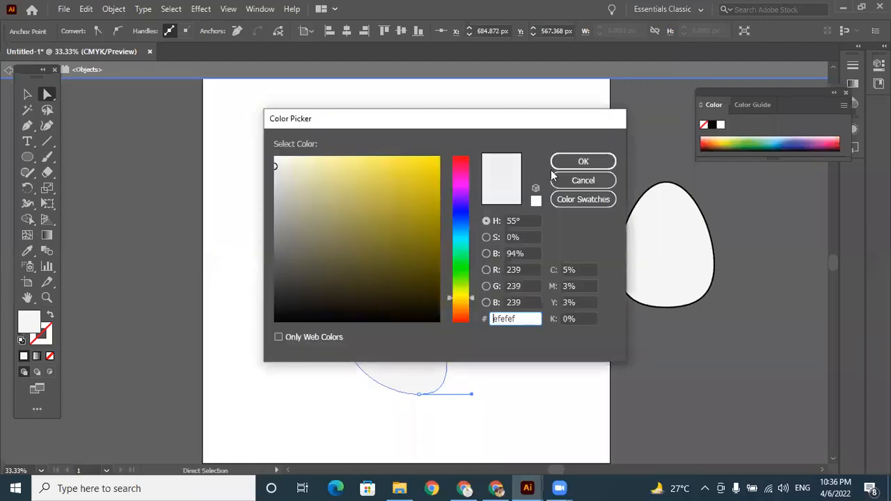
{"action": "left_click", "coordinate": [583, 162]}
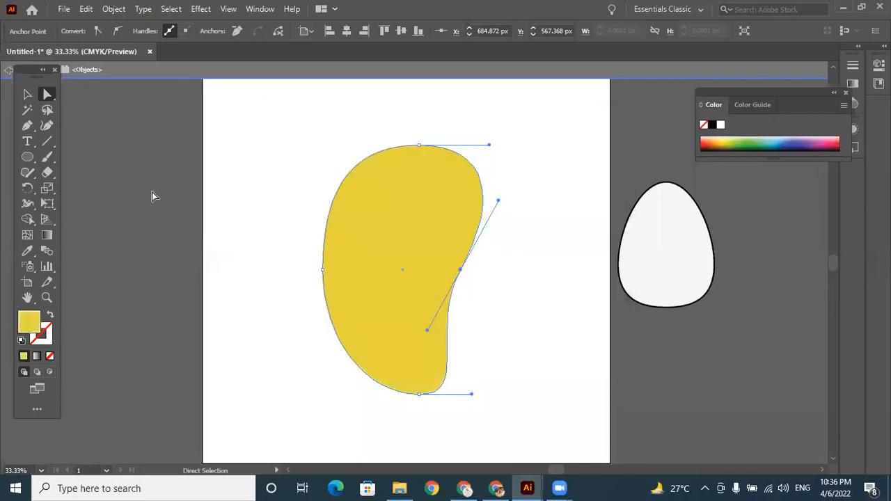
- Pull the bean's right anchor further inward to deepen the notch, and reposition the shape on the artboard
{"action": "left_click", "coordinate": [460, 271]}
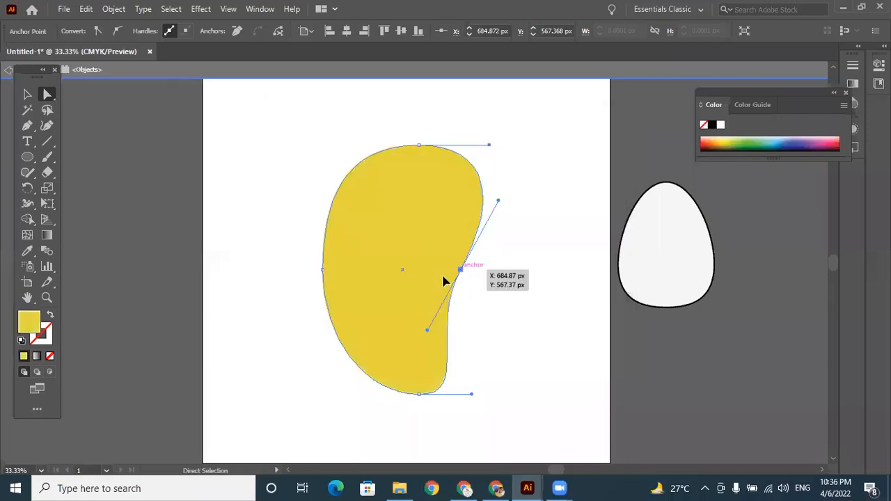
{"action": "key", "text": "ctrl+z"}
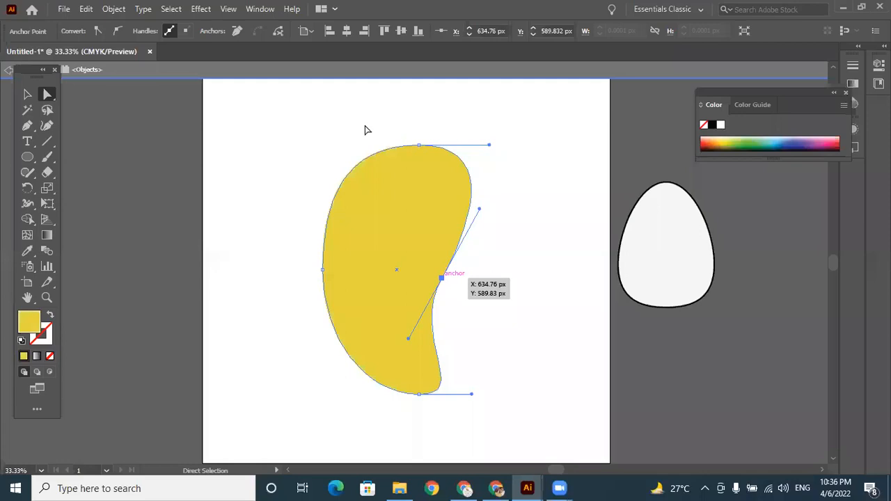
{"action": "key", "text": "ctrl+shift+a"}
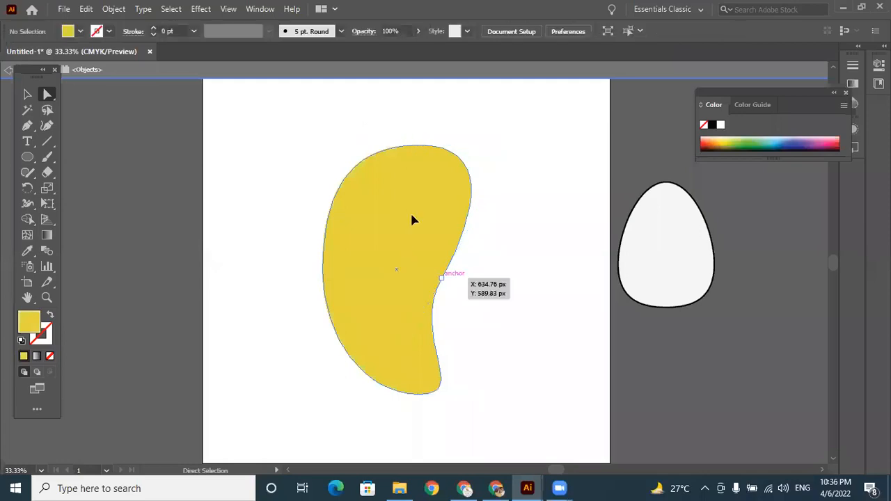
{"action": "left_click", "coordinate": [412, 220]}
{"action": "left_click_drag", "start_coordinate": [449, 223], "coordinate": [471, 220]}
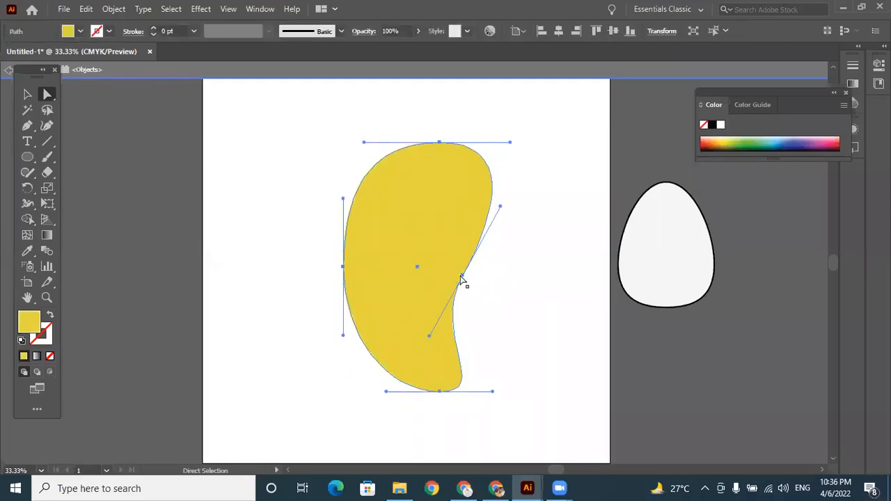
{"action": "left_click_drag", "start_coordinate": [460, 276], "coordinate": [486, 277]}
{"action": "left_click", "coordinate": [478, 277]}
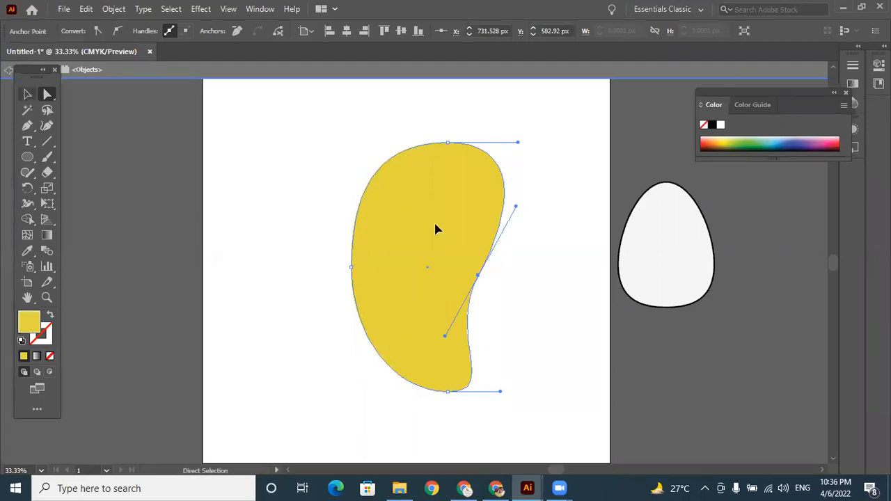
{"action": "key", "text": "v"}
{"action": "left_click_drag", "start_coordinate": [387, 214], "coordinate": [355, 205]}
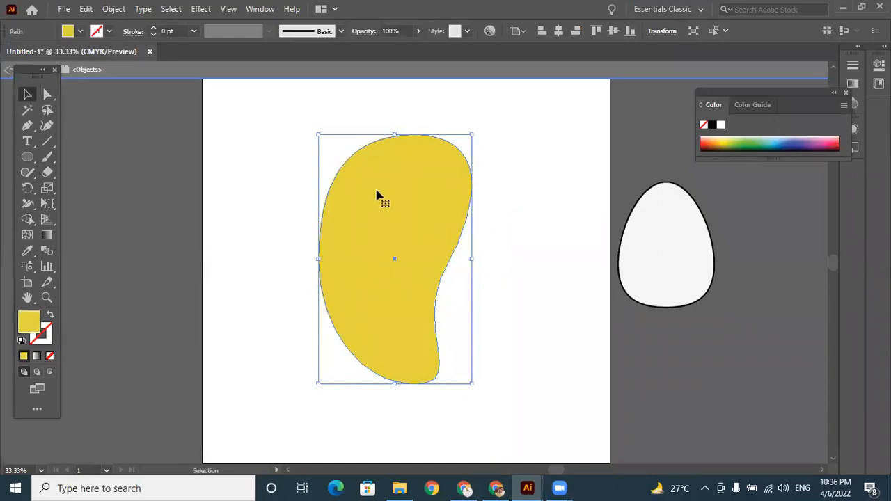
- Delete the yellow bean and draw a new tall ellipse about 499 × 677 px in the middle of the artboard
{"action": "key", "text": "Delete"}
{"action": "key", "text": "l"}
{"action": "left_click_drag", "start_coordinate": [498, 382], "coordinate": [515, 385]}
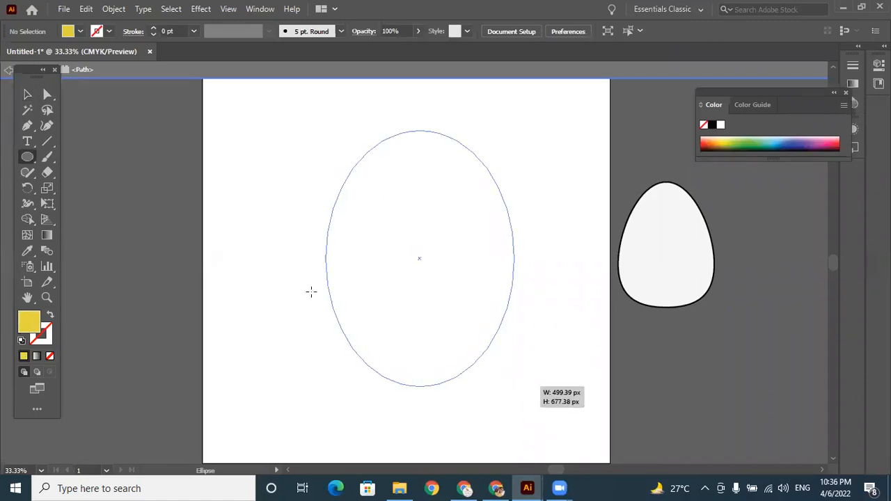
- Broaden the top of the yellow ellipse by extending both direction handles of its top anchor outward
{"action": "left_click", "coordinate": [48, 95]}
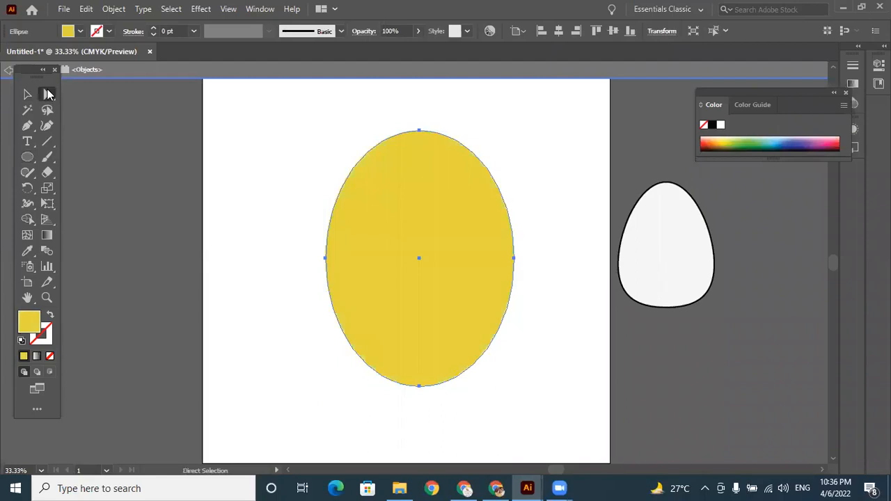
{"action": "left_click", "coordinate": [419, 131]}
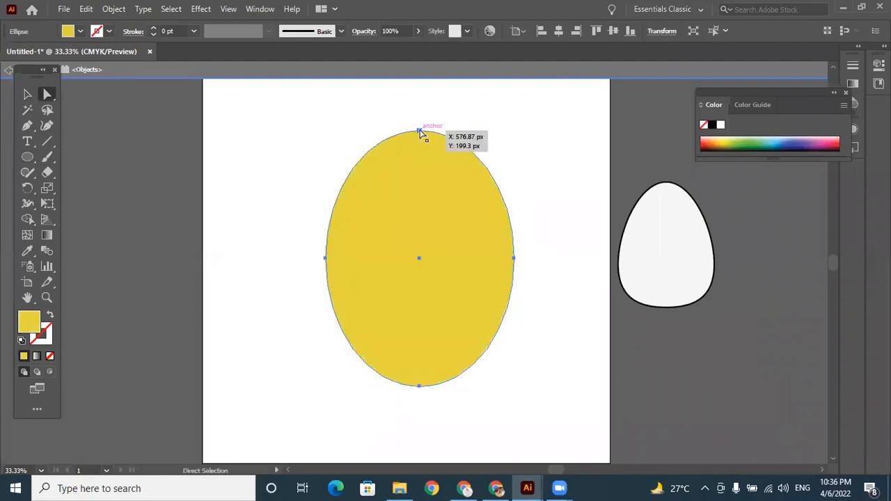
{"action": "left_click_drag", "start_coordinate": [472, 131], "coordinate": [482, 130]}
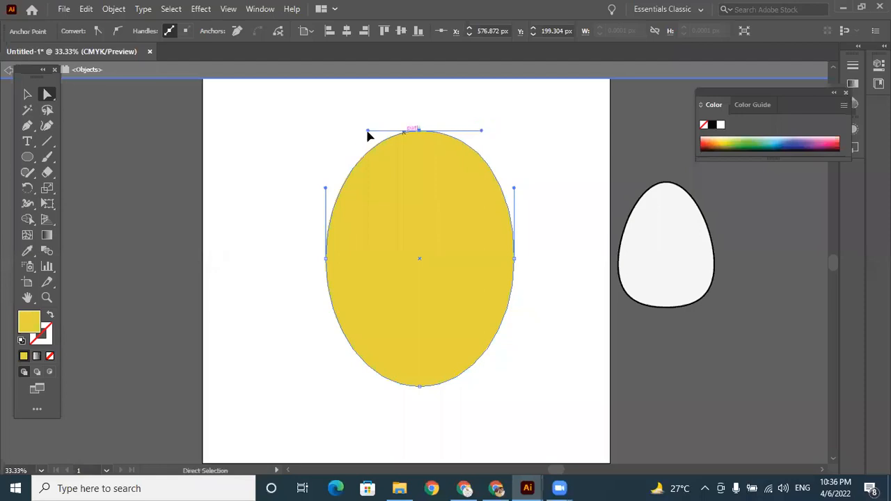
{"action": "left_click_drag", "start_coordinate": [359, 131], "coordinate": [360, 130]}
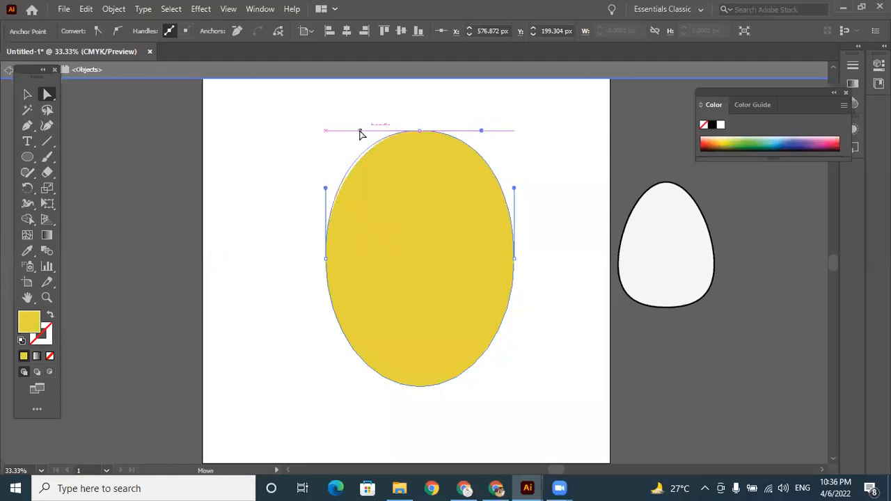
- Bend the ellipse into a mango shape by tilting the right anchor's upper handle outward and moving that anchor inward
{"action": "left_click", "coordinate": [513, 259]}
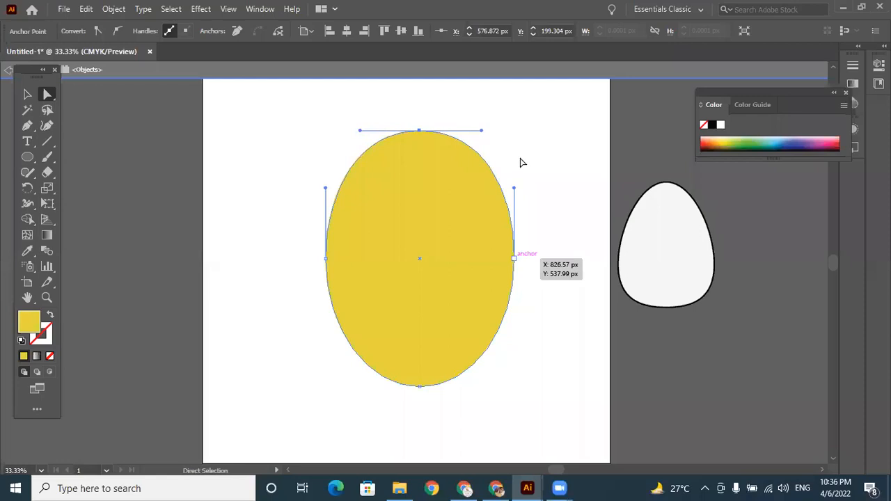
{"action": "left_click_drag", "start_coordinate": [513, 188], "coordinate": [543, 185]}
{"action": "left_click_drag", "start_coordinate": [515, 264], "coordinate": [468, 266]}
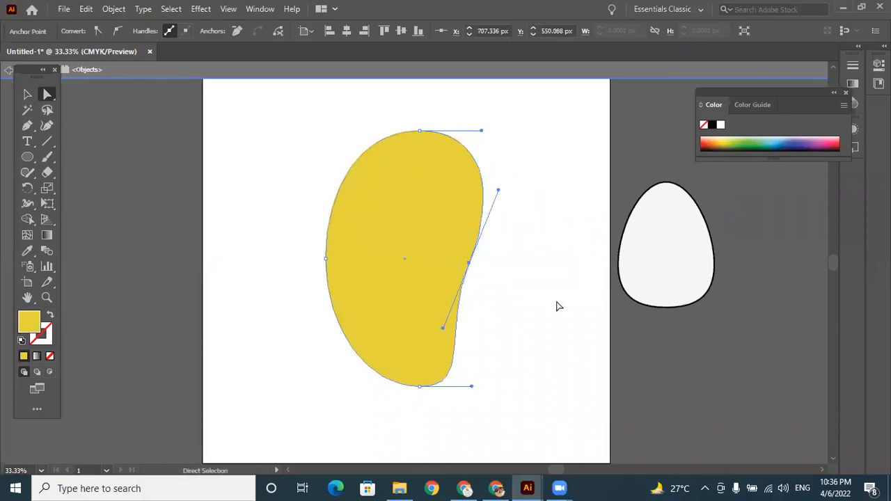
{"action": "left_click", "coordinate": [557, 306]}
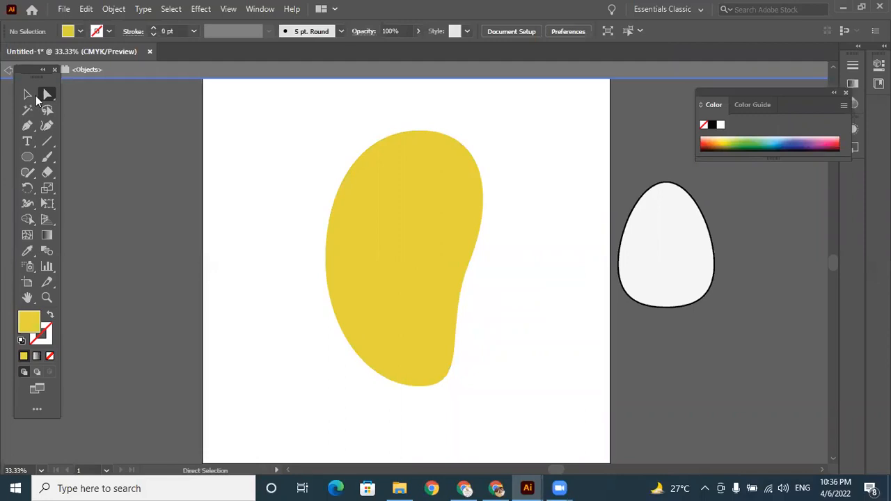
- Move the whole yellow mango shape to the left part of the artboard and slightly up
{"action": "left_click", "coordinate": [29, 95]}
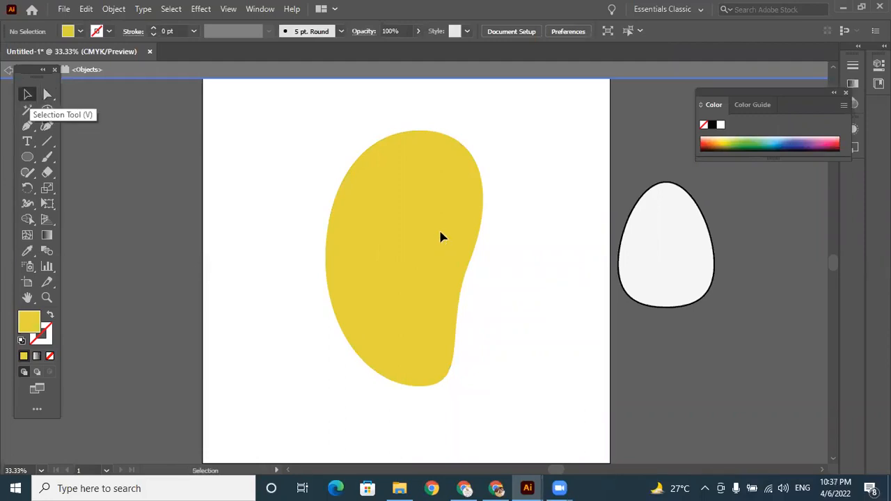
{"action": "left_click", "coordinate": [441, 237]}
{"action": "left_click_drag", "start_coordinate": [378, 233], "coordinate": [314, 230]}
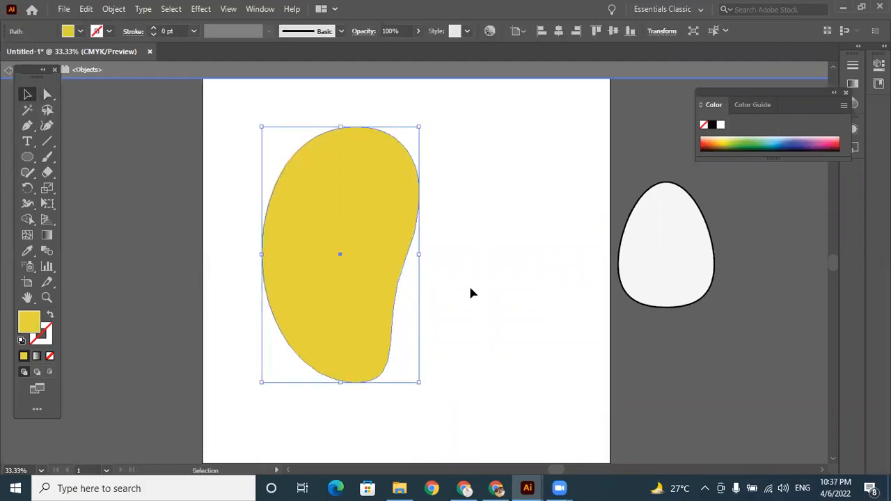
{"action": "left_click", "coordinate": [451, 287]}
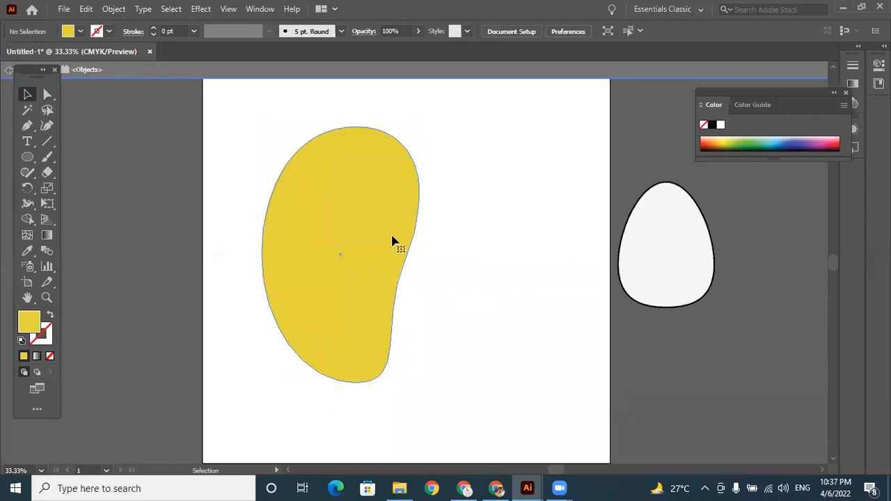
{"action": "left_click_drag", "start_coordinate": [394, 240], "coordinate": [394, 231]}
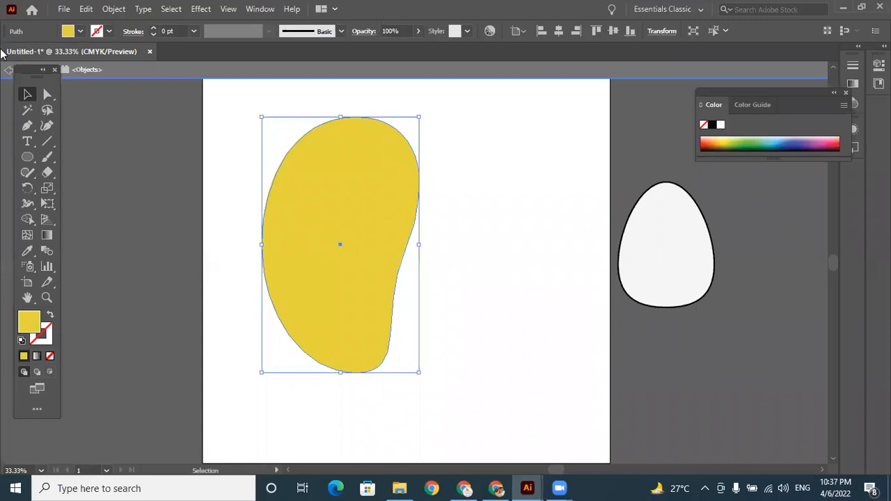
- Draw a small tall yellow ellipse in the empty area to the right of the mango shape
{"action": "left_click", "coordinate": [48, 94]}
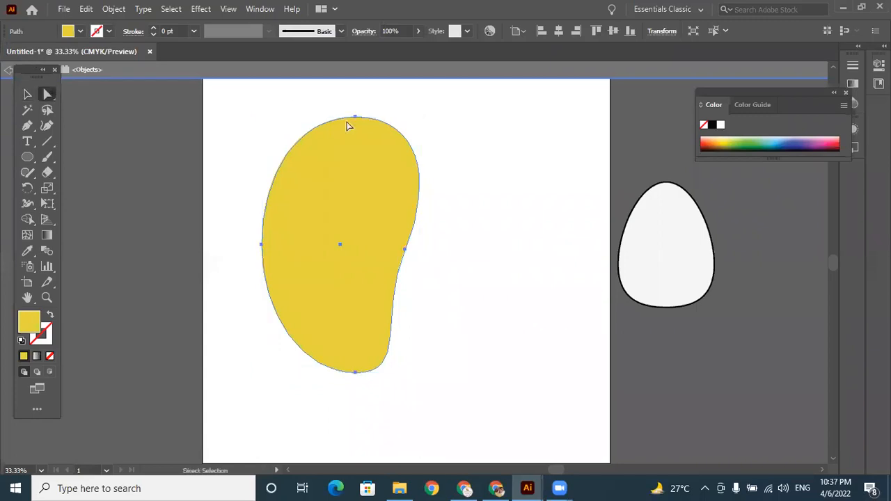
{"action": "left_click", "coordinate": [28, 159]}
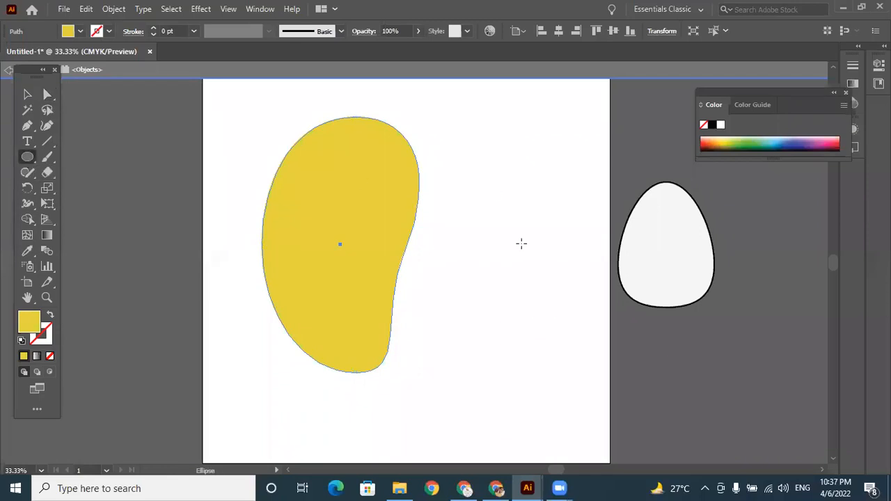
{"action": "left_click_drag", "start_coordinate": [497, 183], "coordinate": [569, 294]}
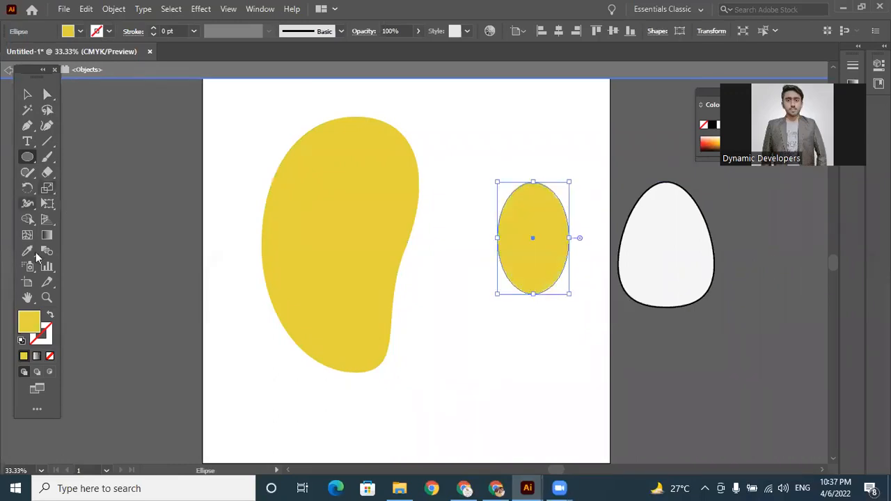
- Convert the small ellipse's top and bottom anchors to sharp corners with the Anchor Point tool
{"action": "left_click", "coordinate": [48, 93]}
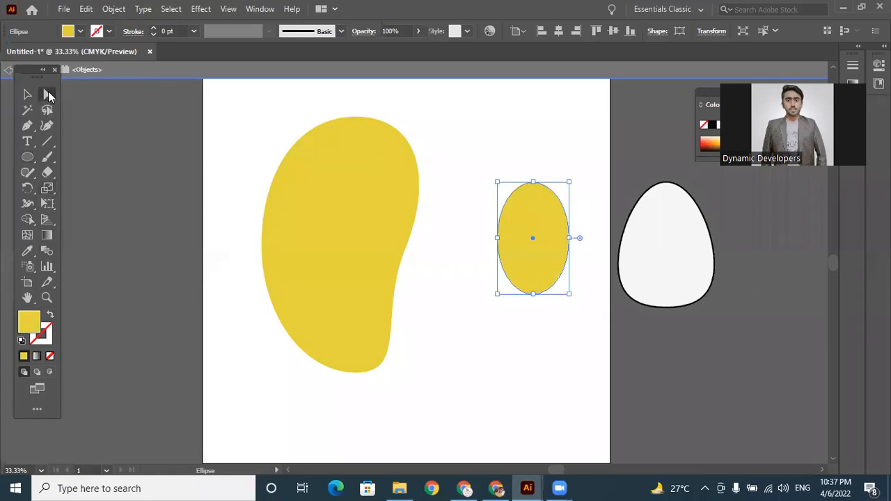
{"action": "left_click", "coordinate": [30, 128]}
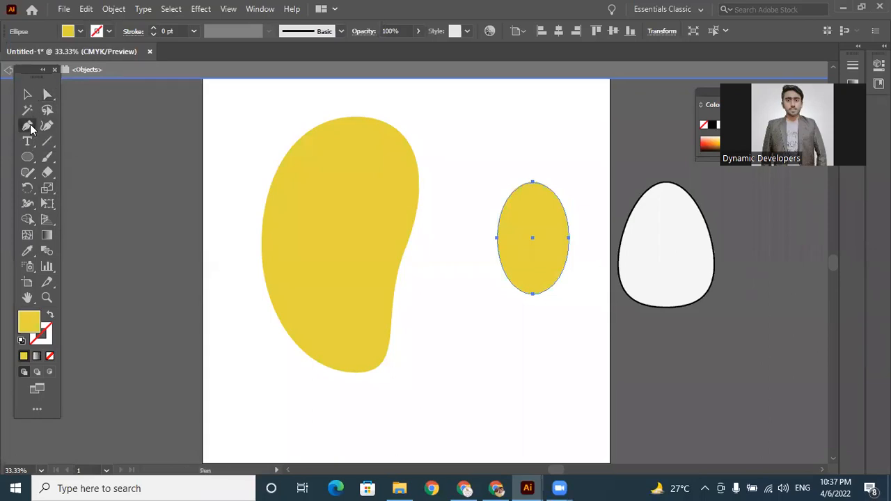
{"action": "left_click", "coordinate": [30, 128]}
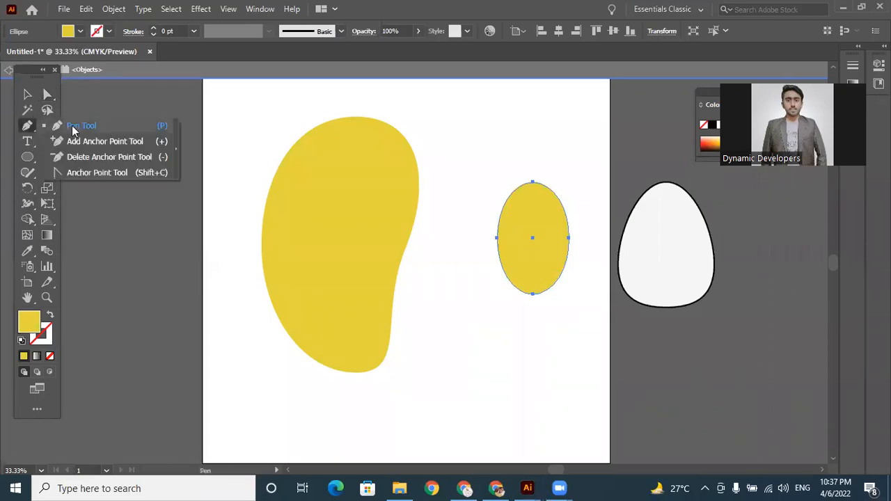
{"action": "left_click", "coordinate": [88, 173]}
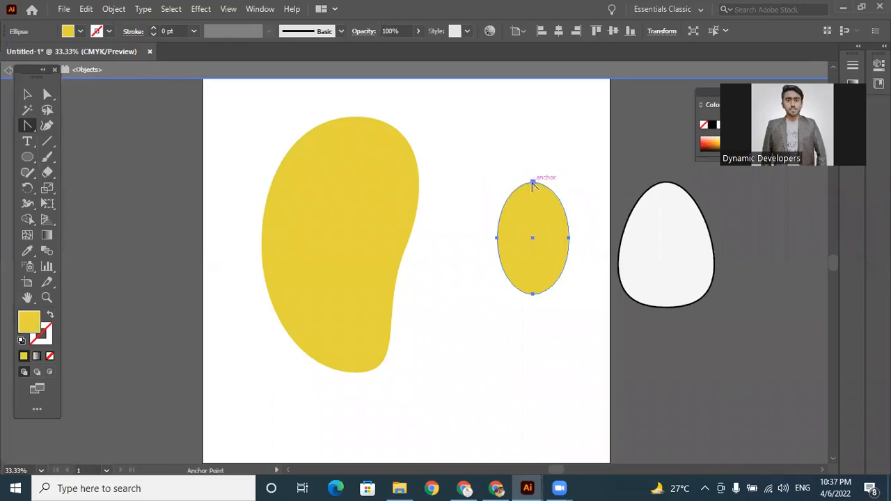
{"action": "left_click", "coordinate": [532, 183]}
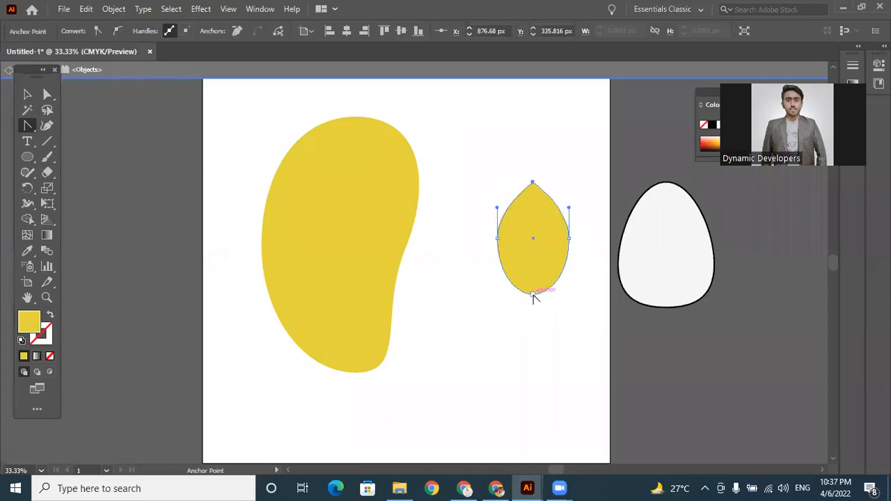
{"action": "left_click", "coordinate": [532, 295]}
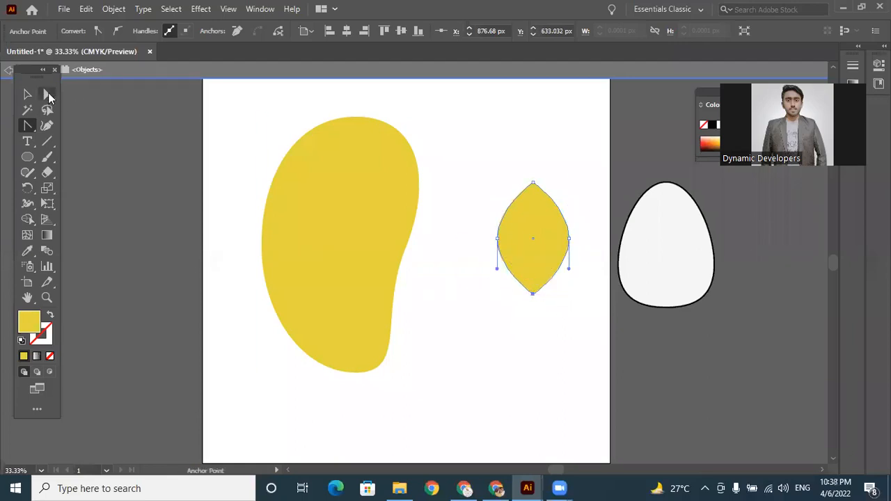
- Narrow the pointed shape into a leaf by moving its right and left anchors inward with Direct Selection
{"action": "left_click", "coordinate": [48, 92]}
{"action": "left_click_drag", "start_coordinate": [568, 239], "coordinate": [561, 239]}
{"action": "left_click_drag", "start_coordinate": [499, 239], "coordinate": [508, 241]}
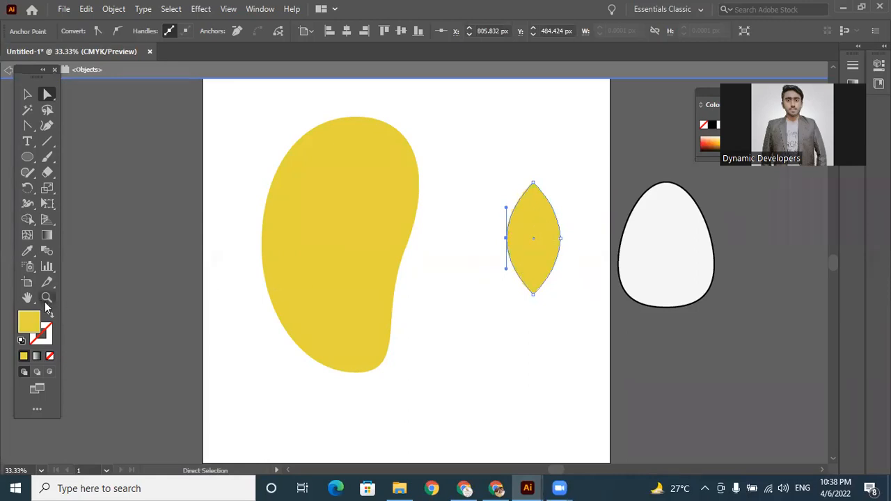
- Change the leaf's fill to a saturated green with a hue of 117°
{"action": "double_click", "coordinate": [29, 322]}
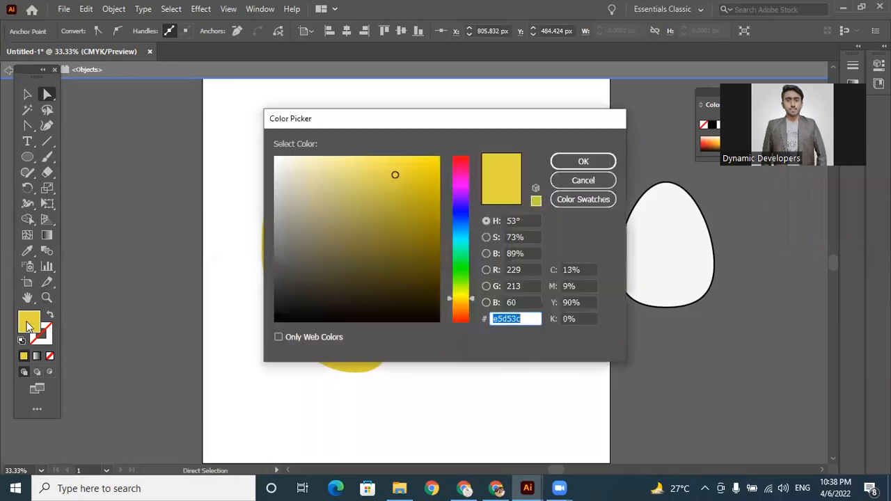
{"action": "left_click", "coordinate": [465, 269]}
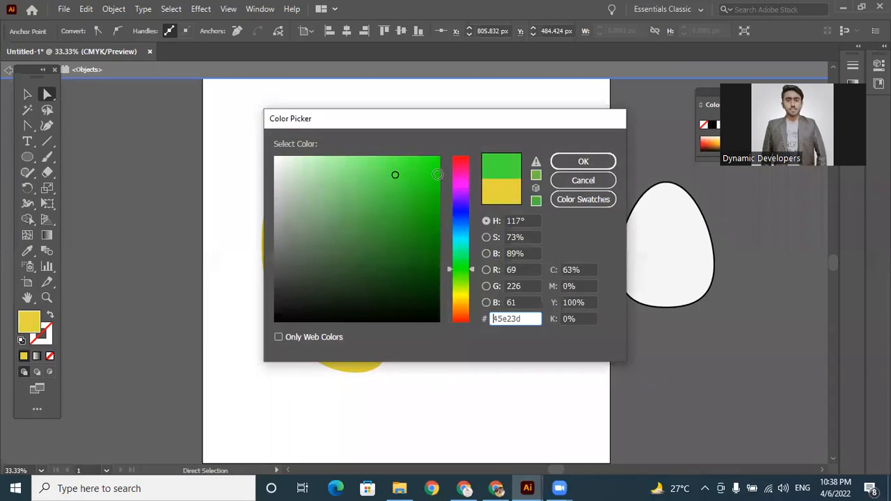
{"action": "left_click", "coordinate": [437, 174]}
{"action": "left_click", "coordinate": [585, 161]}
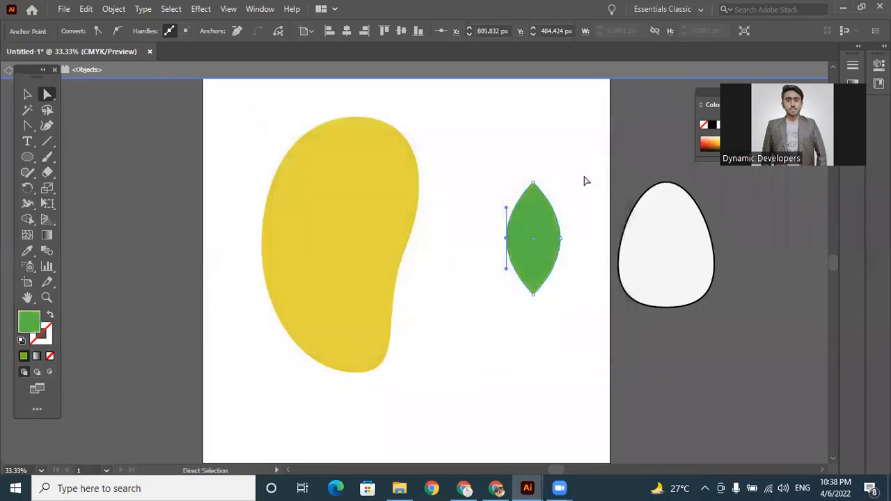
- Move the whole green leaf up and slightly left, closer to the mango, and deselect it
{"action": "left_click", "coordinate": [568, 282]}
{"action": "left_click_drag", "start_coordinate": [531, 230], "coordinate": [517, 204]}
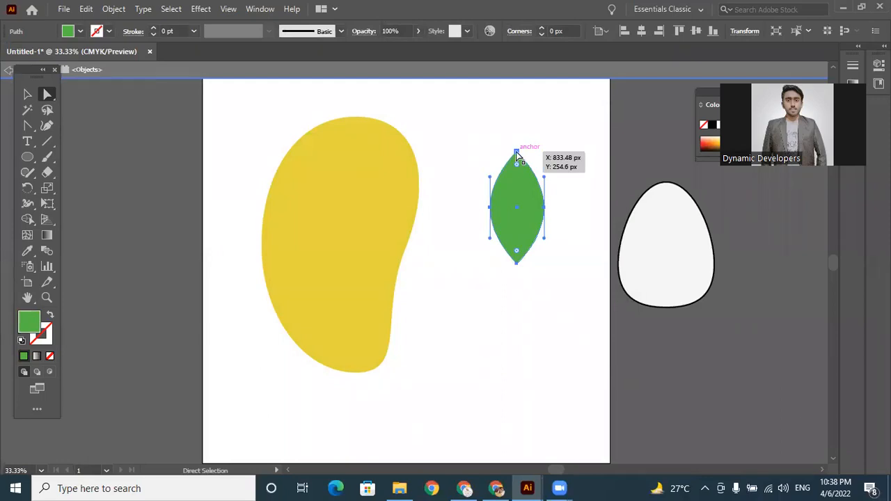
{"action": "left_click", "coordinate": [555, 258]}
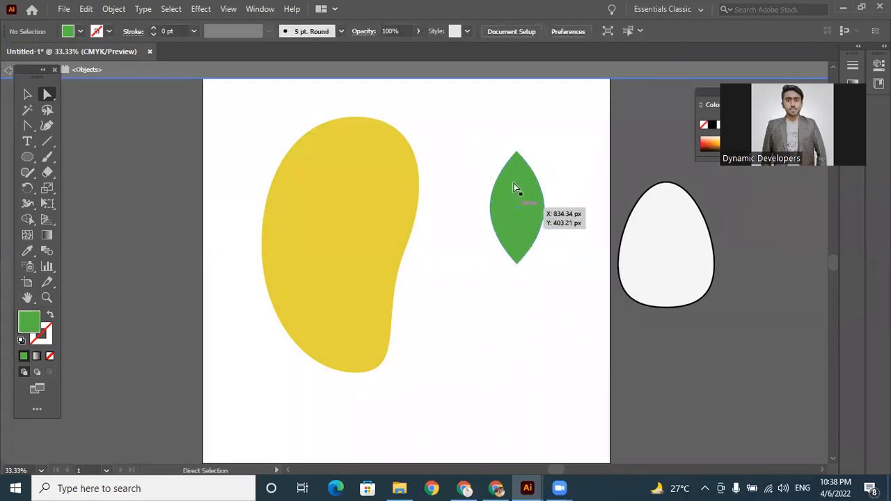
- Draw a straight midrib from the green leaf's top tip to its bottom tip with the Line Segment tool
{"action": "left_click", "coordinate": [519, 207]}
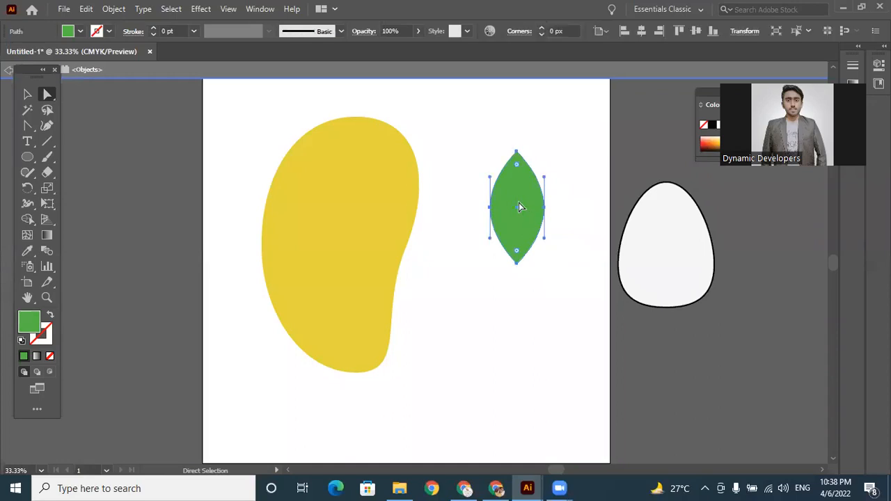
{"action": "key", "text": "ctrl+="}
{"action": "key", "text": "ctrl+="}
{"action": "key", "text": "a"}
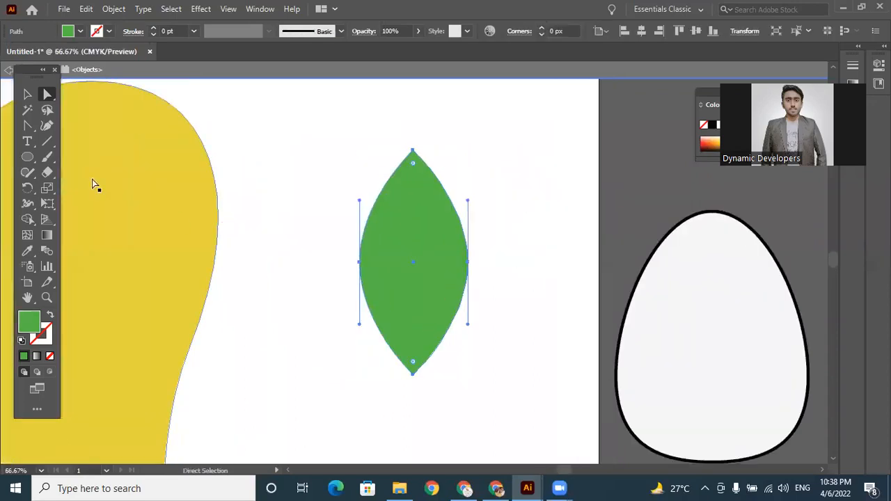
{"action": "left_click_drag", "start_coordinate": [49, 147], "coordinate": [74, 145]}
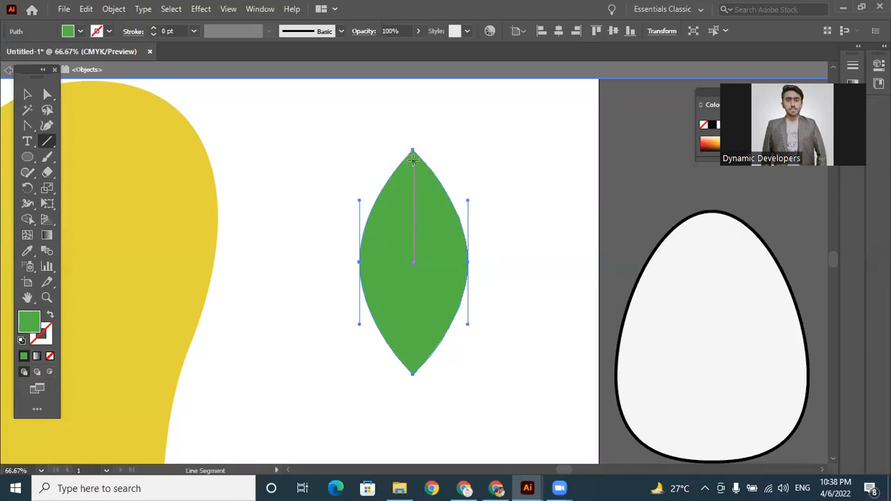
{"action": "left_click_drag", "start_coordinate": [412, 149], "coordinate": [413, 375]}
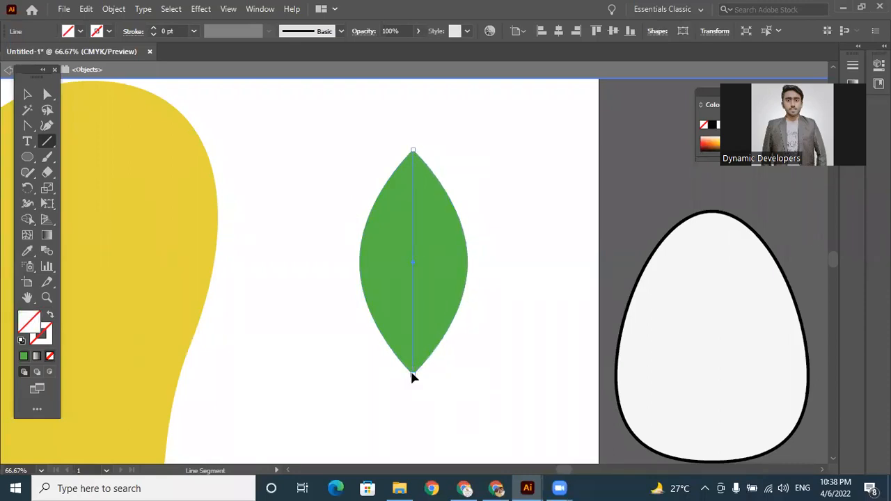
- Give the leaf's midrib line a 2 pt black stroke and deselect it
{"action": "left_click", "coordinate": [152, 28]}
{"action": "left_click", "coordinate": [153, 29]}
{"action": "left_click", "coordinate": [152, 29]}
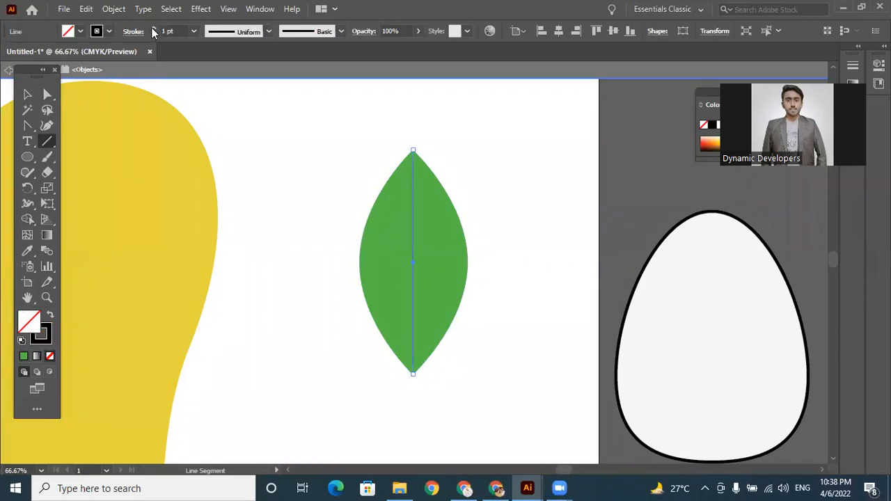
{"action": "left_click", "coordinate": [152, 28]}
{"action": "left_click", "coordinate": [152, 29]}
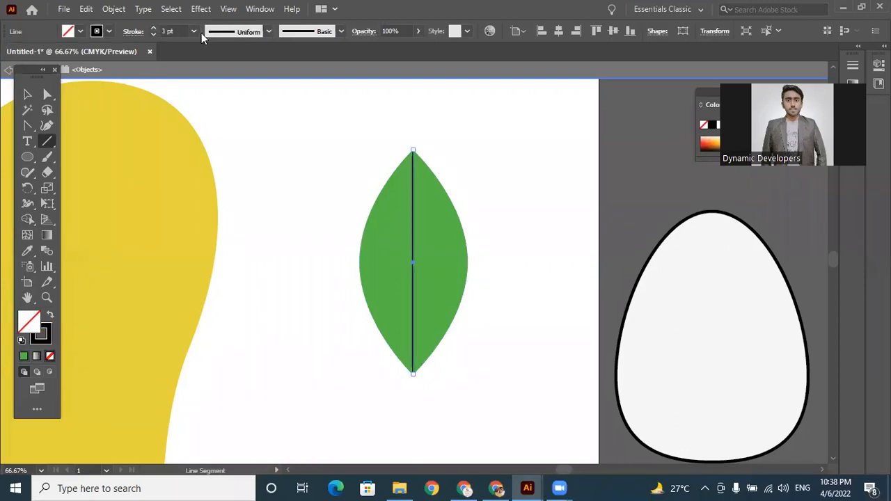
{"action": "left_click", "coordinate": [153, 35]}
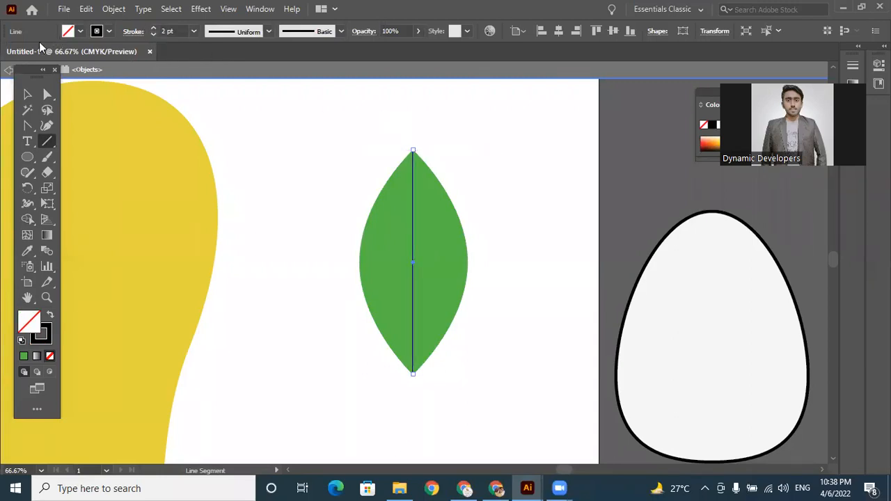
{"action": "left_click", "coordinate": [28, 94]}
{"action": "left_click", "coordinate": [504, 150]}
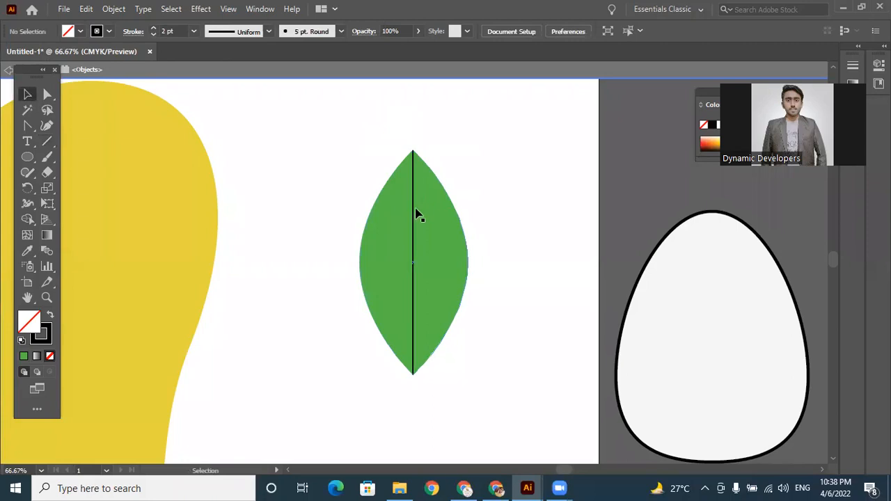
- Outline the green leaf shape with a 2 pt black stroke and deselect it
{"action": "left_click", "coordinate": [414, 210]}
{"action": "left_click", "coordinate": [446, 225]}
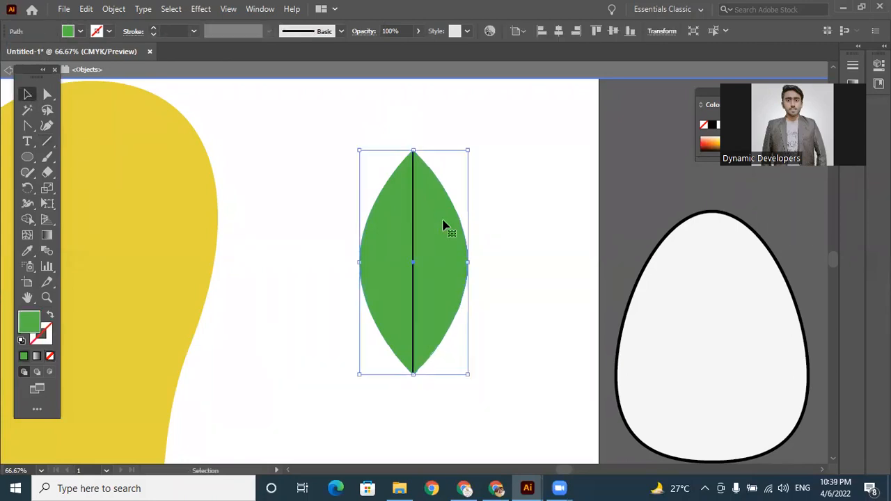
{"action": "left_click", "coordinate": [151, 29]}
{"action": "left_click", "coordinate": [152, 29]}
{"action": "left_click", "coordinate": [152, 28]}
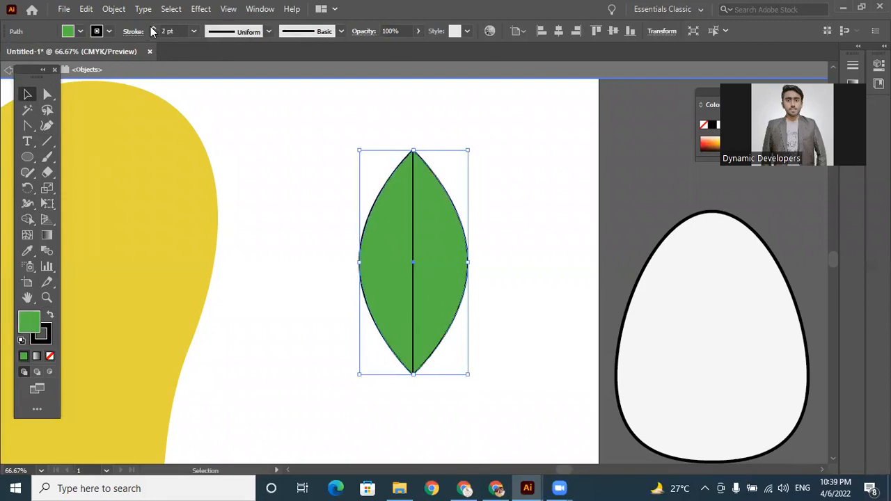
{"action": "left_click", "coordinate": [509, 193]}
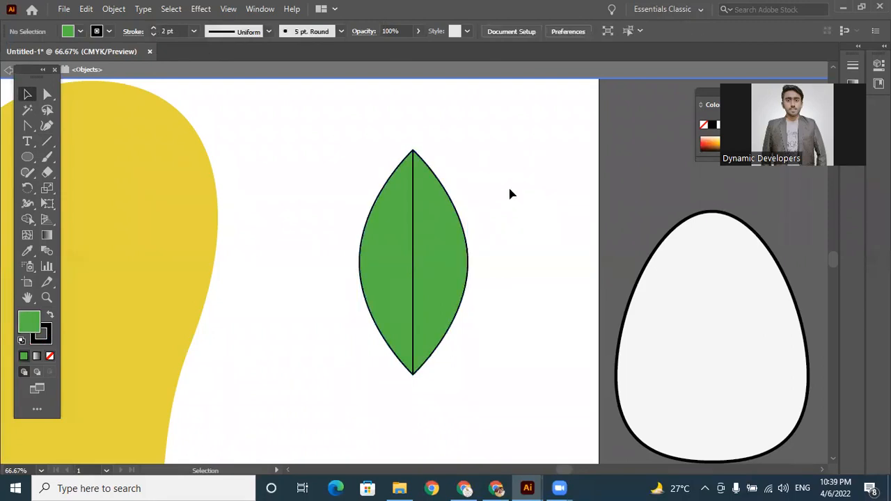
- Draw five slanted vein lines from the midrib up to the leaf's right edge with the Line Segment tool
{"action": "left_click", "coordinate": [414, 208]}
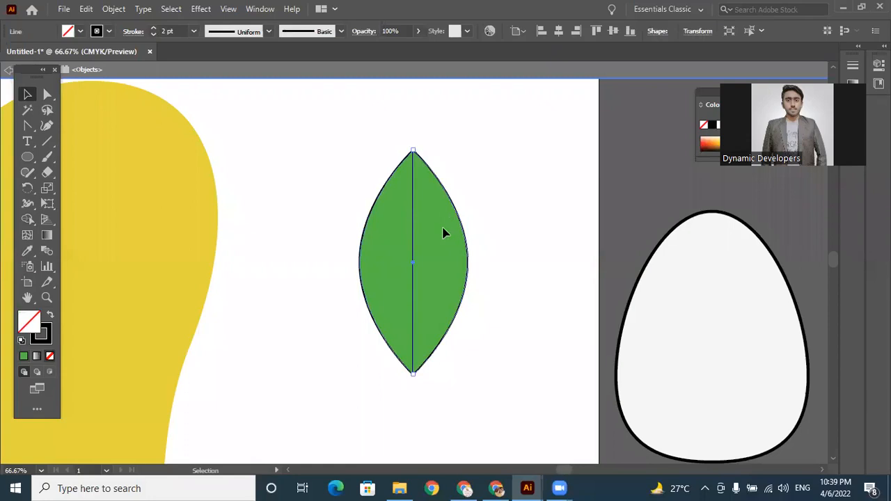
{"action": "left_click", "coordinate": [444, 233]}
{"action": "left_click", "coordinate": [514, 235]}
{"action": "left_click", "coordinate": [47, 141]}
{"action": "mouse_move", "coordinate": [413, 263]}
{"action": "left_mouse_down"}
{"action": "mouse_move", "coordinate": [415, 184]}
{"action": "mouse_move", "coordinate": [415, 193]}
{"action": "mouse_move", "coordinate": [433, 173]}
{"action": "left_mouse_up"}
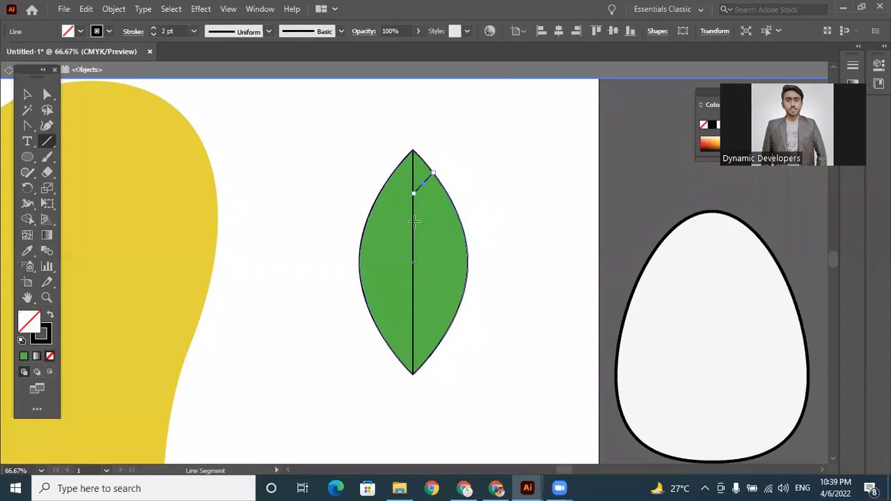
{"action": "left_click_drag", "start_coordinate": [415, 220], "coordinate": [446, 196]}
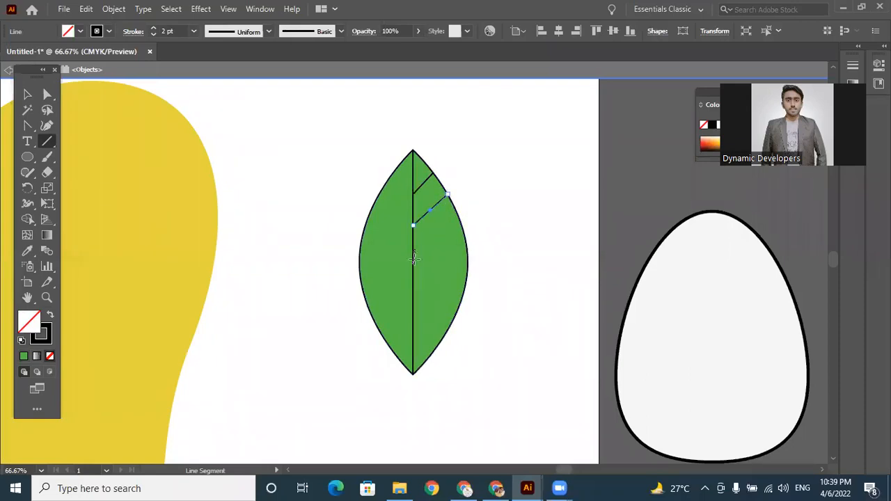
{"action": "left_click_drag", "start_coordinate": [414, 259], "coordinate": [459, 219]}
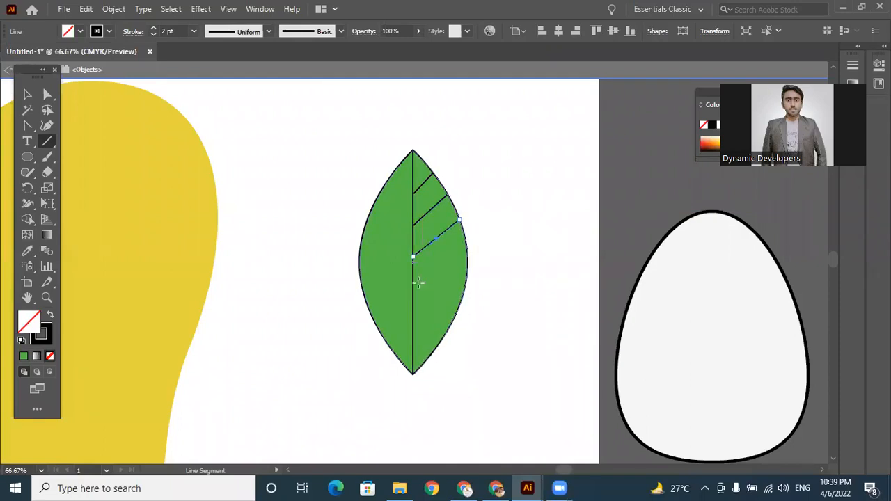
{"action": "left_click_drag", "start_coordinate": [414, 284], "coordinate": [466, 247]}
{"action": "left_click_drag", "start_coordinate": [412, 317], "coordinate": [468, 278]}
- Draw five slanted vein lines between the midrib and the leaf's left edge, and deselect everything
{"action": "left_click_drag", "start_coordinate": [402, 201], "coordinate": [386, 183]}
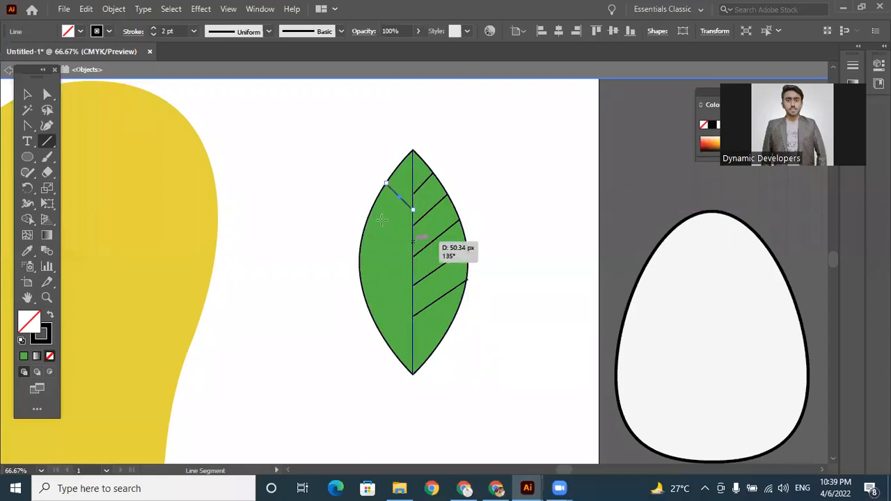
{"action": "left_click_drag", "start_coordinate": [370, 209], "coordinate": [413, 241]}
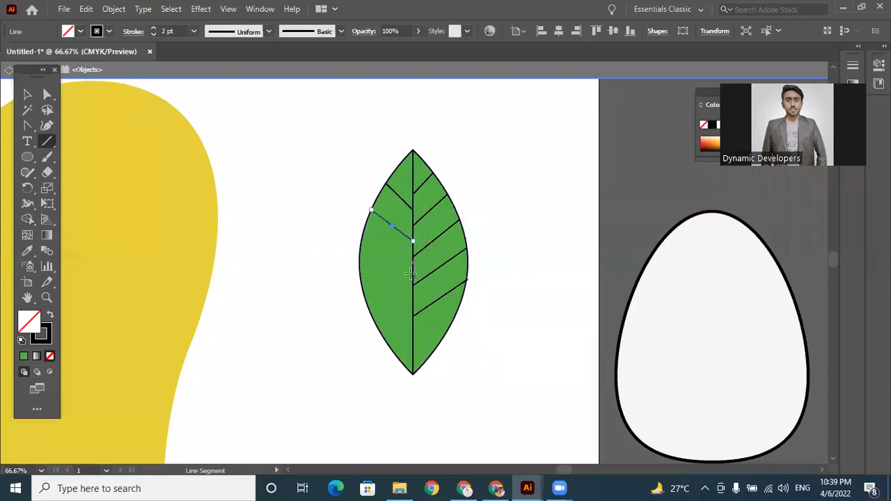
{"action": "left_click_drag", "start_coordinate": [411, 273], "coordinate": [361, 238]}
{"action": "left_click_drag", "start_coordinate": [412, 298], "coordinate": [359, 274]}
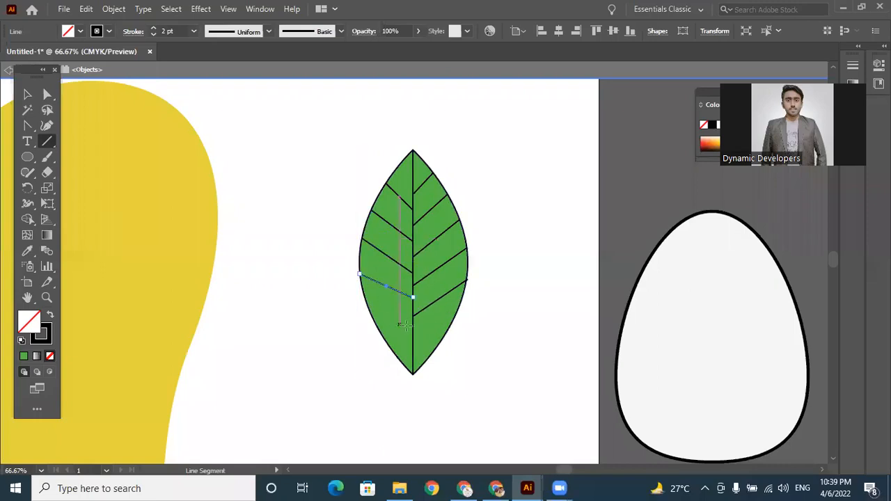
{"action": "left_click_drag", "start_coordinate": [412, 332], "coordinate": [368, 308]}
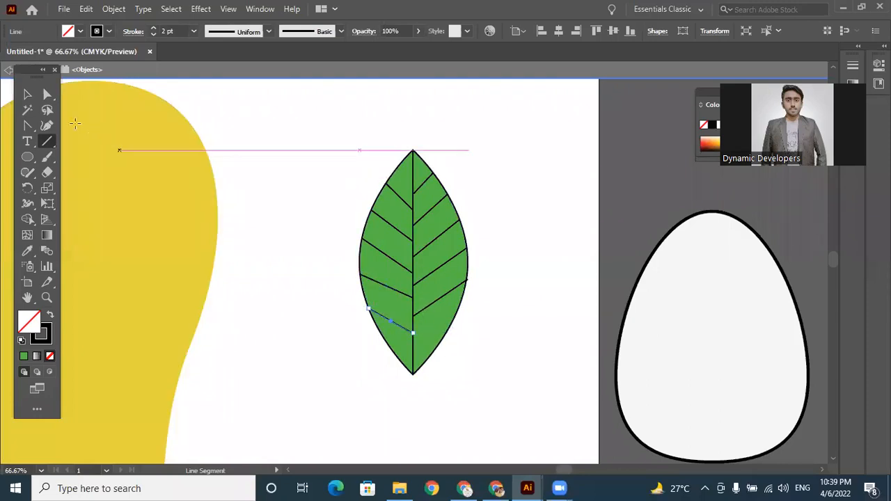
{"action": "left_click", "coordinate": [27, 94]}
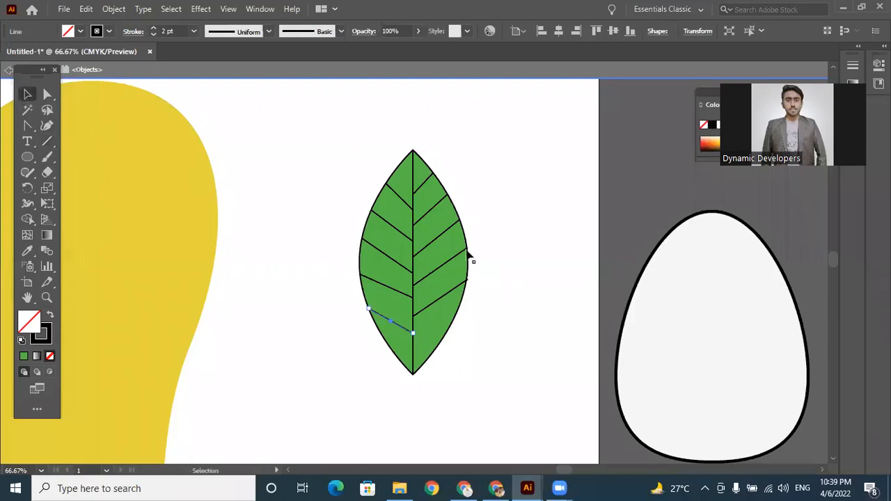
{"action": "left_click", "coordinate": [408, 205]}
{"action": "left_click", "coordinate": [527, 228]}
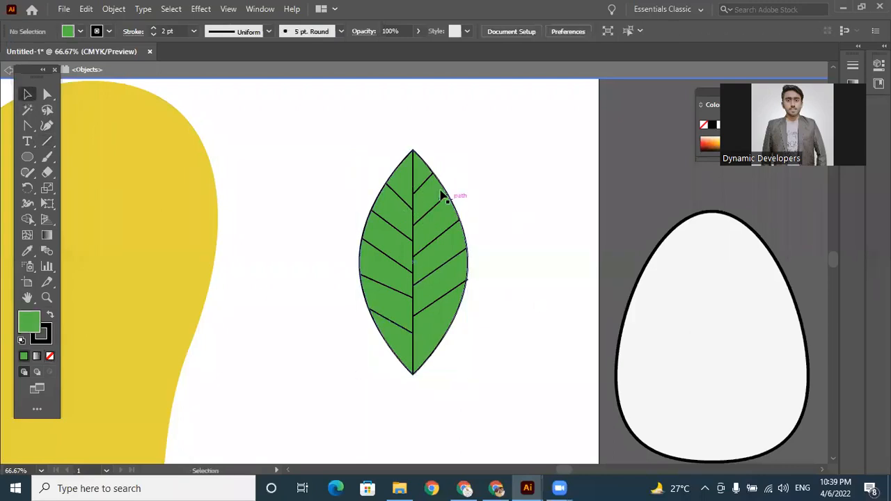
- Group the leaf shape with its midrib and all vein lines, and deselect the group
{"action": "left_click", "coordinate": [425, 182]}
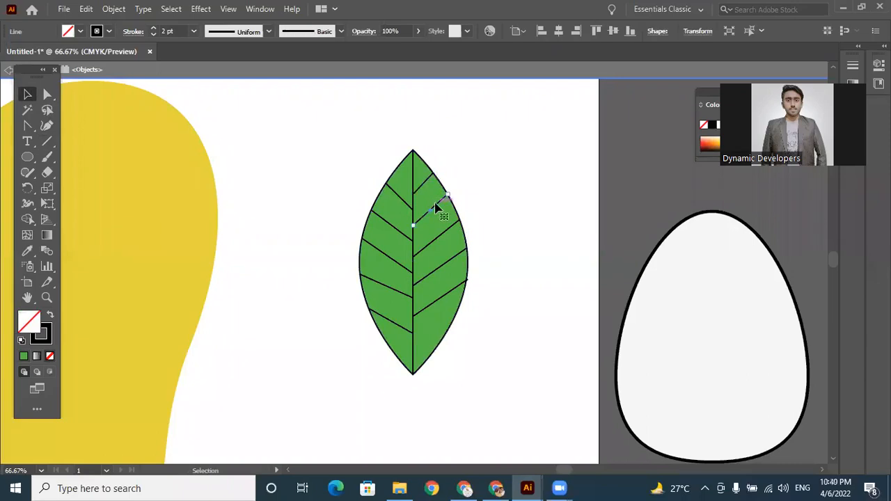
{"action": "left_click", "coordinate": [430, 210]}
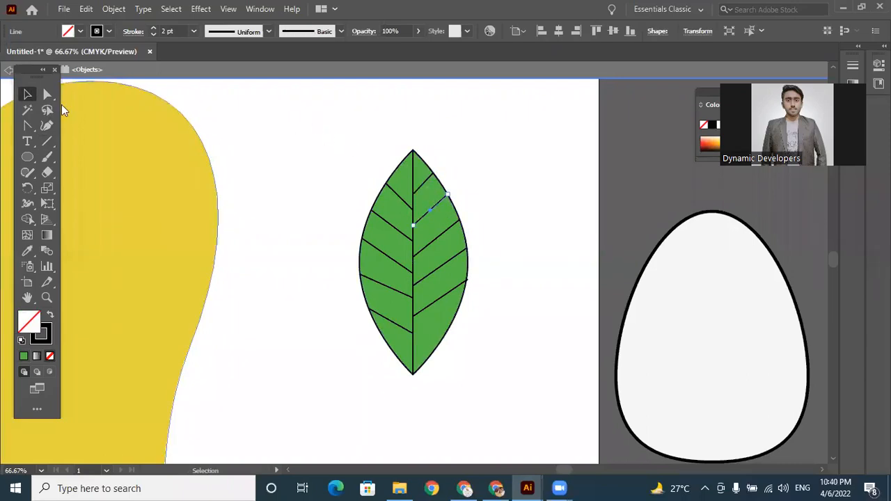
{"action": "left_click_drag", "start_coordinate": [327, 130], "coordinate": [482, 394]}
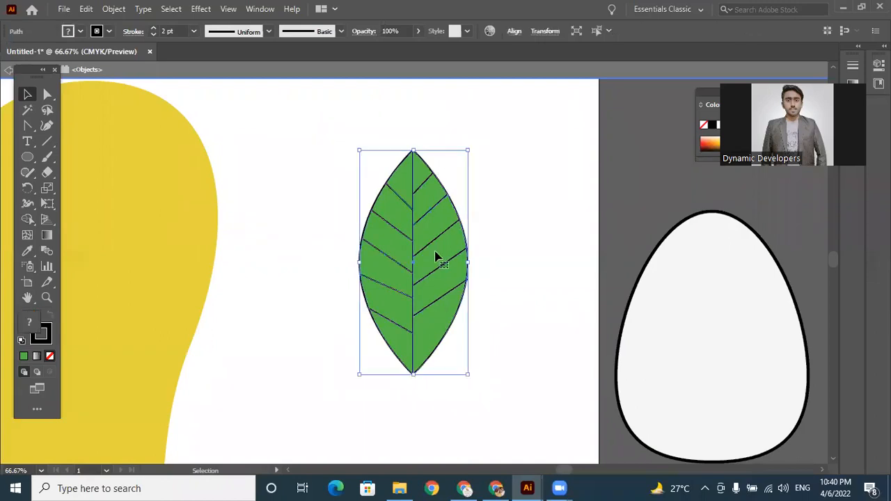
{"action": "right_click", "coordinate": [426, 229]}
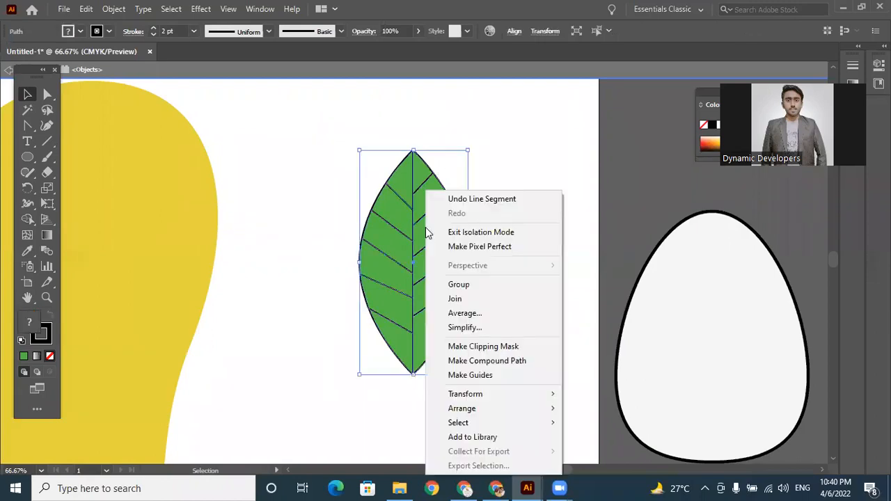
{"action": "left_click", "coordinate": [465, 290]}
{"action": "left_click", "coordinate": [536, 248]}
- Move the grouped leaf slightly down and to the left
{"action": "left_click_drag", "start_coordinate": [438, 245], "coordinate": [448, 273]}
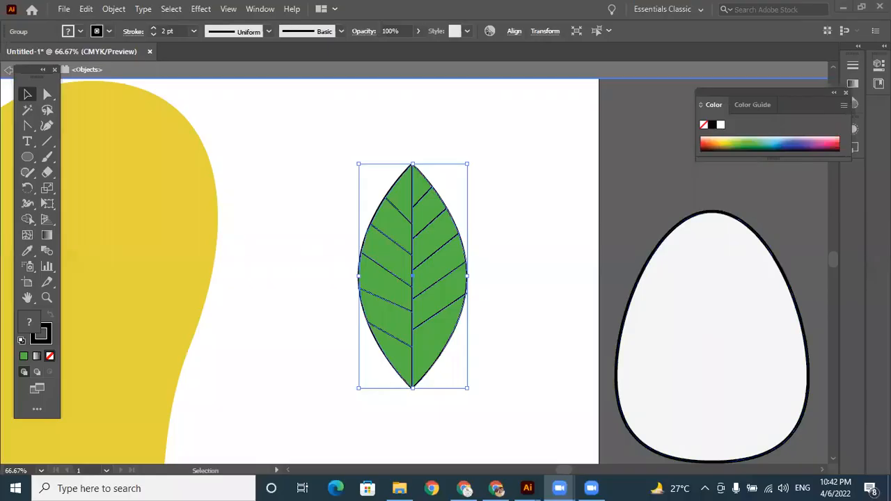
{"action": "left_click", "coordinate": [426, 214]}
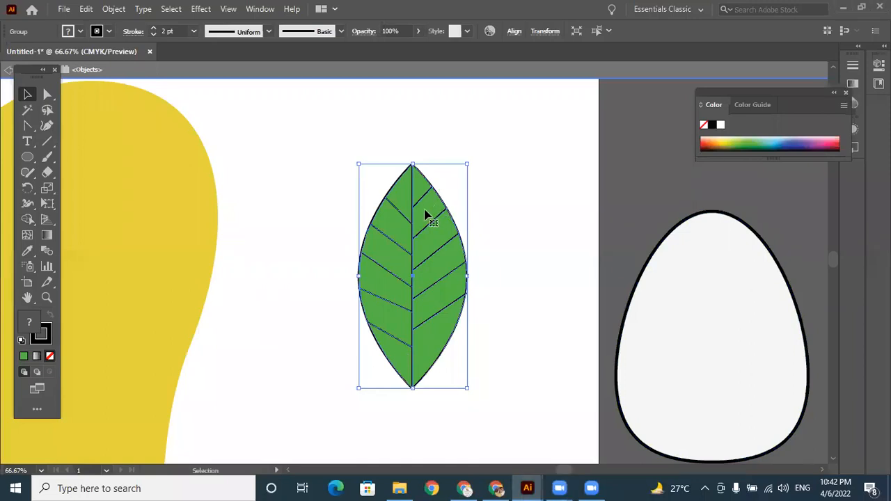
{"action": "left_click_drag", "start_coordinate": [437, 245], "coordinate": [421, 233]}
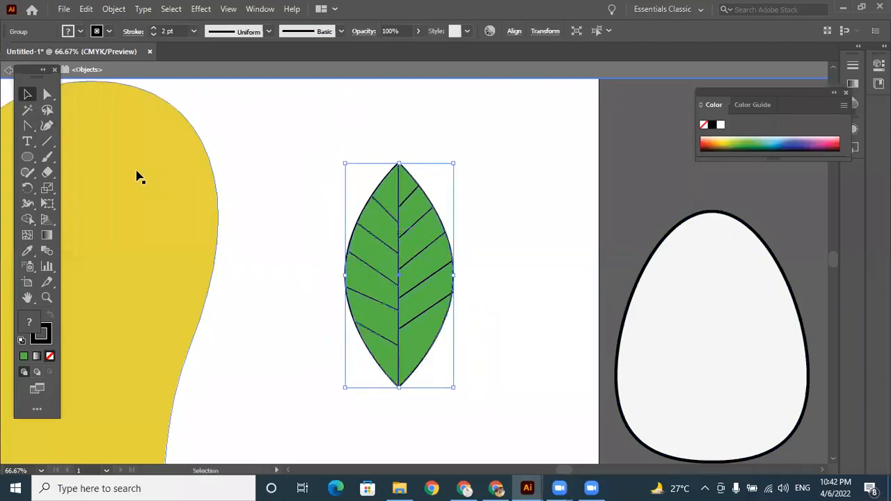
- Draw a curved stem rising to the right from the leaf's top tip with the Arc tool, and deselect it
{"action": "left_click", "coordinate": [51, 140]}
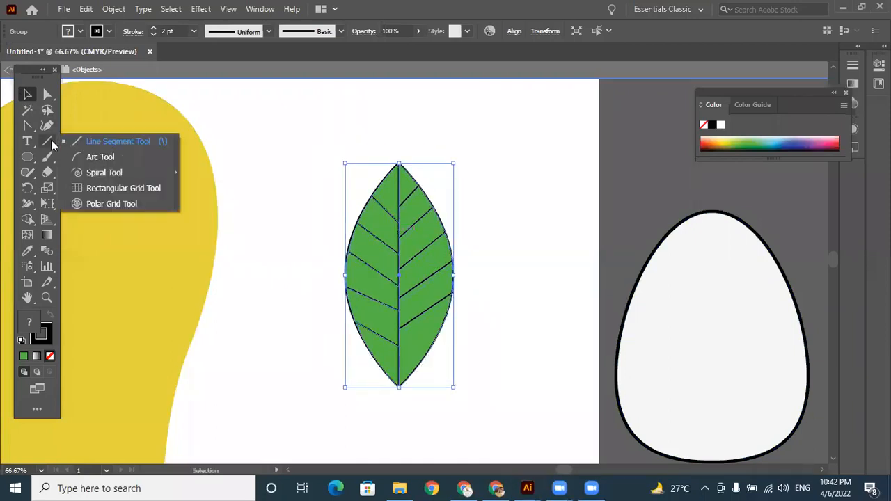
{"action": "left_click", "coordinate": [105, 156]}
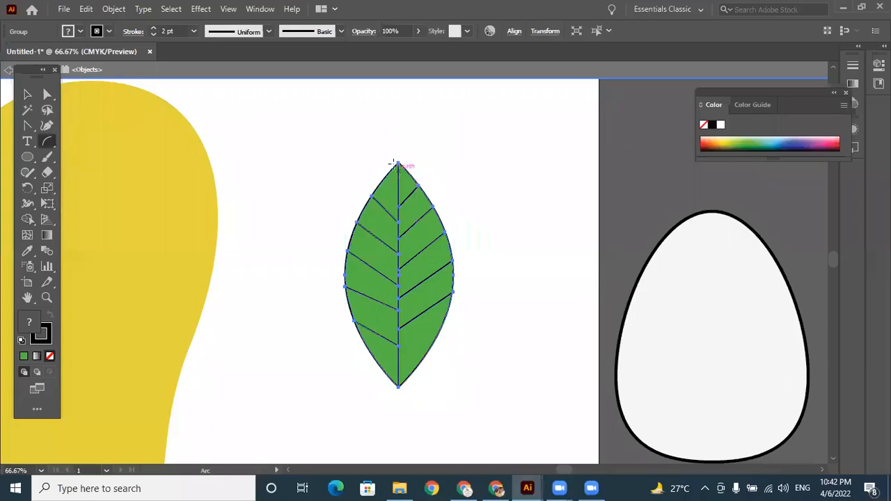
{"action": "left_click_drag", "start_coordinate": [398, 163], "coordinate": [431, 118]}
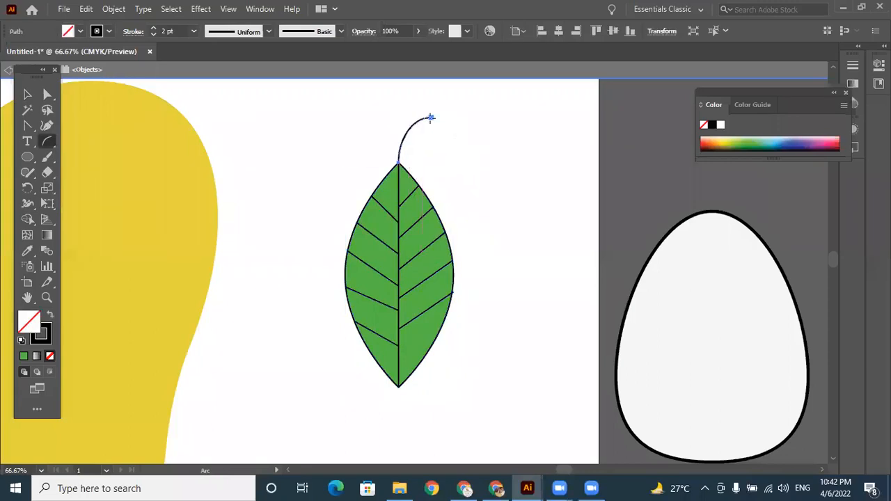
{"action": "left_click", "coordinate": [47, 140]}
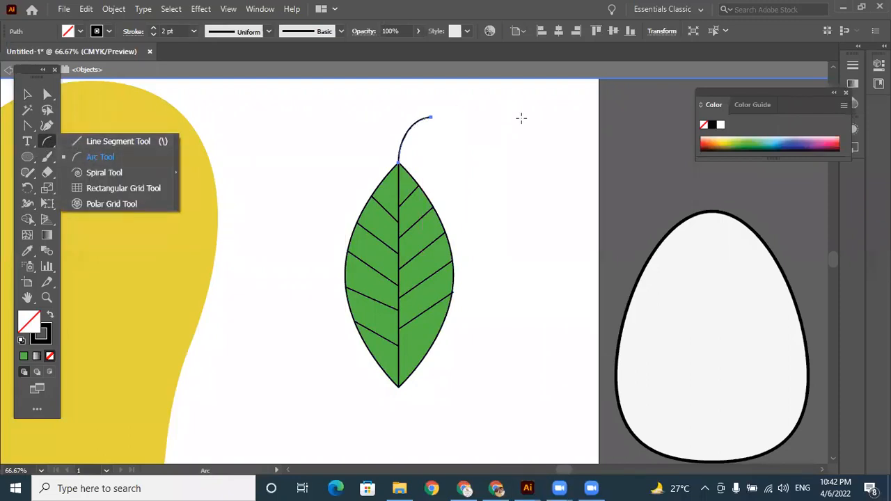
{"action": "key", "text": "v"}
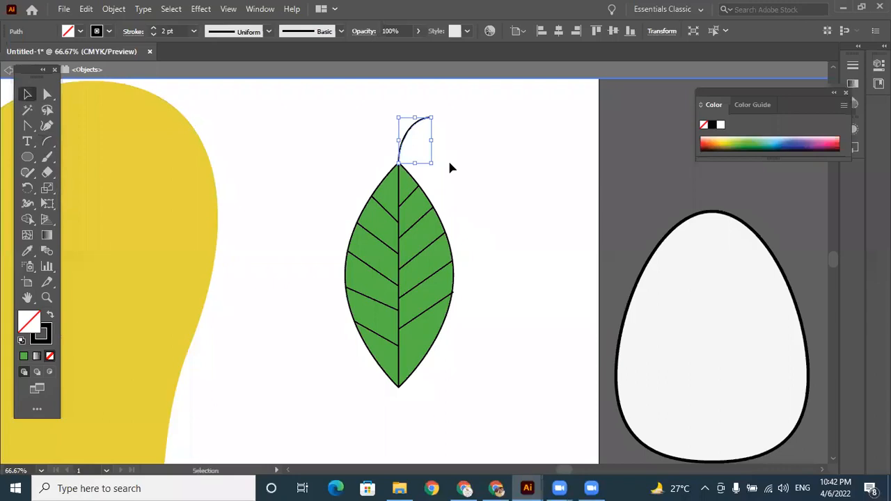
{"action": "left_click", "coordinate": [449, 167]}
- Group the curved stem with the leaf group
{"action": "left_click_drag", "start_coordinate": [330, 116], "coordinate": [473, 355]}
{"action": "right_click", "coordinate": [432, 281]}
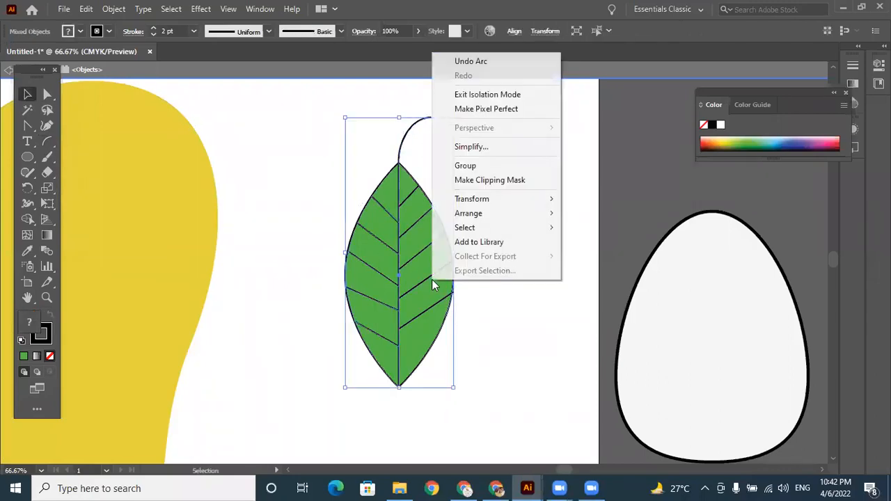
{"action": "left_click", "coordinate": [478, 170]}
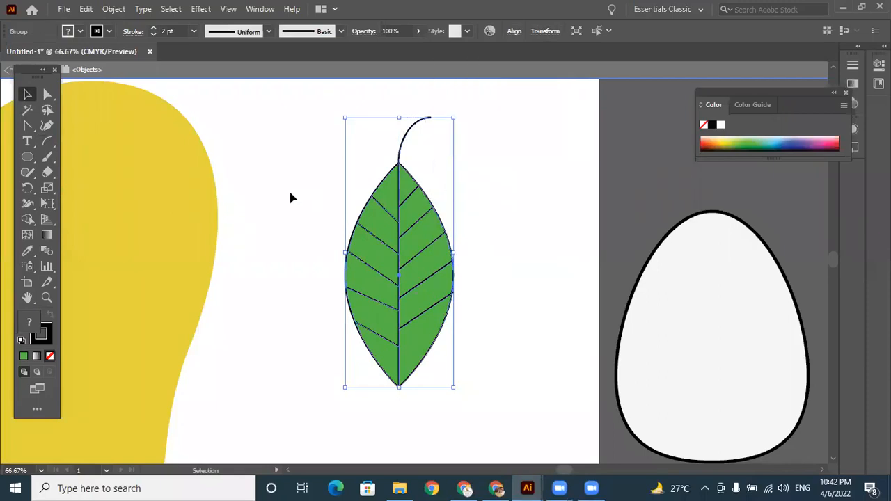
- Scale the stemmed leaf group down proportionally to just over half its size and place it on the mango's upper tip
{"action": "left_click", "coordinate": [309, 174]}
{"action": "key", "text": "ctrl+minus"}
{"action": "key", "text": "ctrl+minus"}
{"action": "key", "text": "ctrl+minus"}
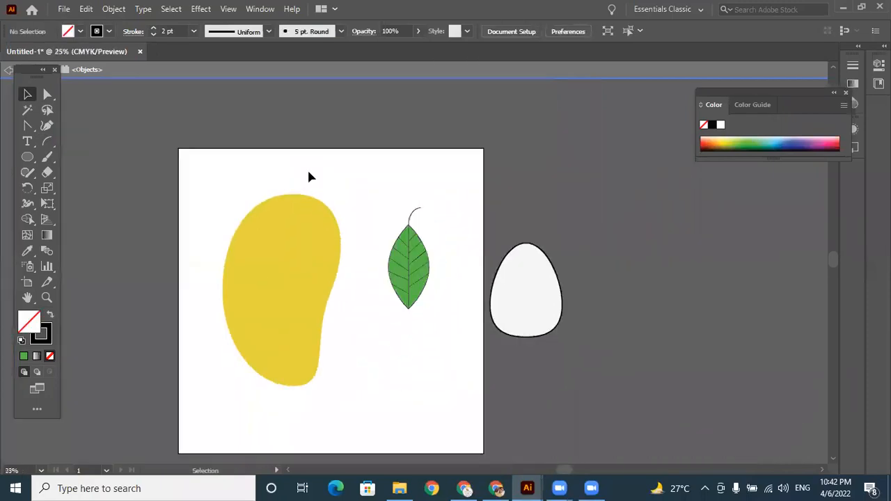
{"action": "left_click", "coordinate": [405, 258]}
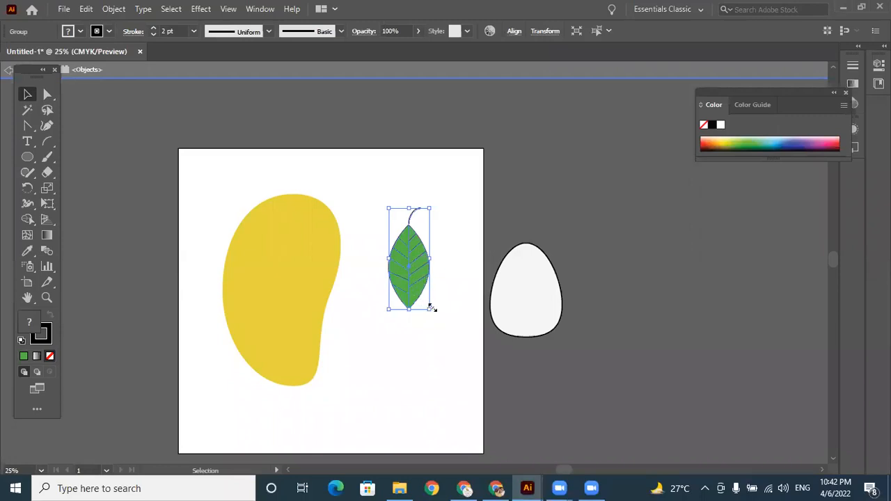
{"action": "left_click_drag", "start_coordinate": [429, 309], "coordinate": [415, 265]}
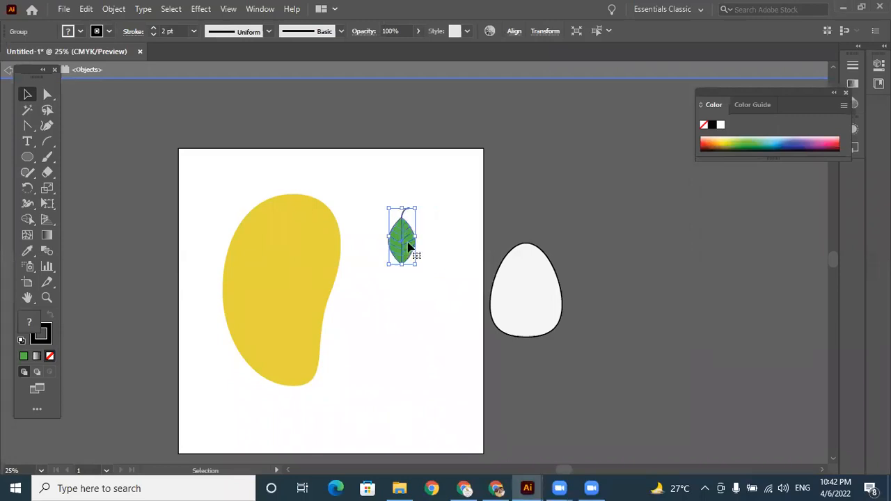
{"action": "left_click_drag", "start_coordinate": [295, 222], "coordinate": [296, 213]}
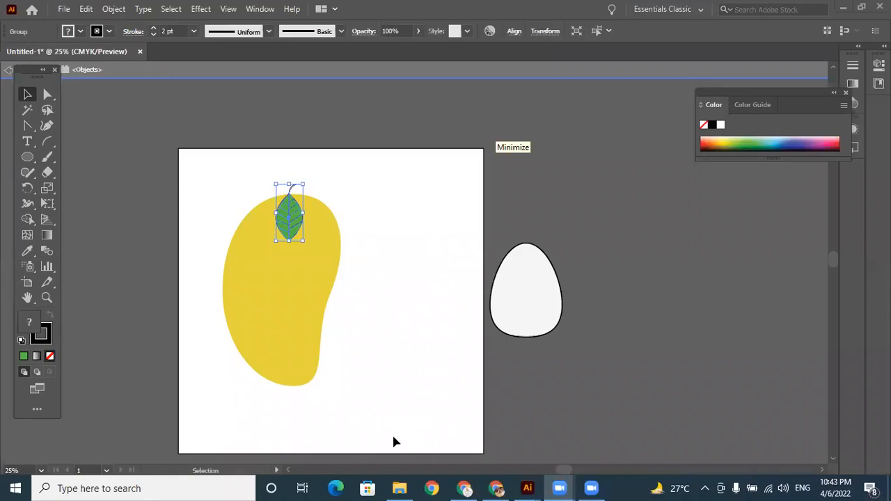
- Add a rotated copy of the leaf that overlaps the first one and fans out to its right from the same tip
{"action": "left_click", "coordinate": [324, 211]}
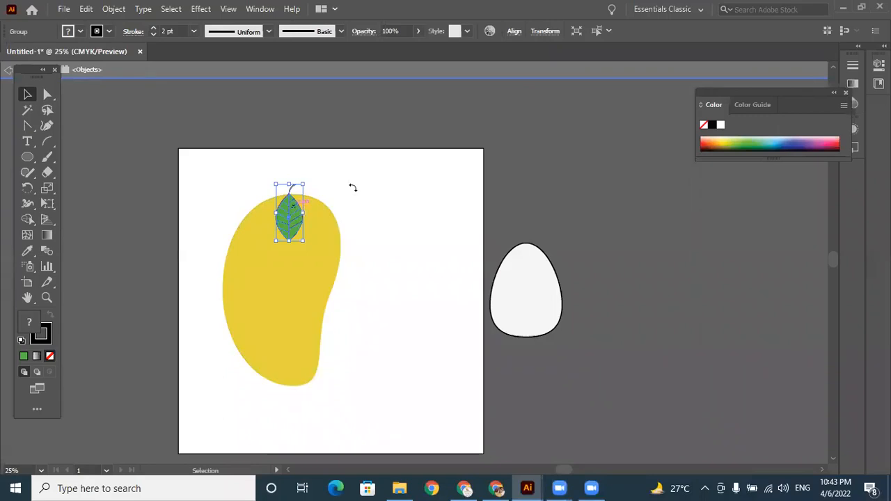
{"action": "key", "text": "ctrl+d"}
{"action": "left_click_drag", "start_coordinate": [332, 181], "coordinate": [310, 208]}
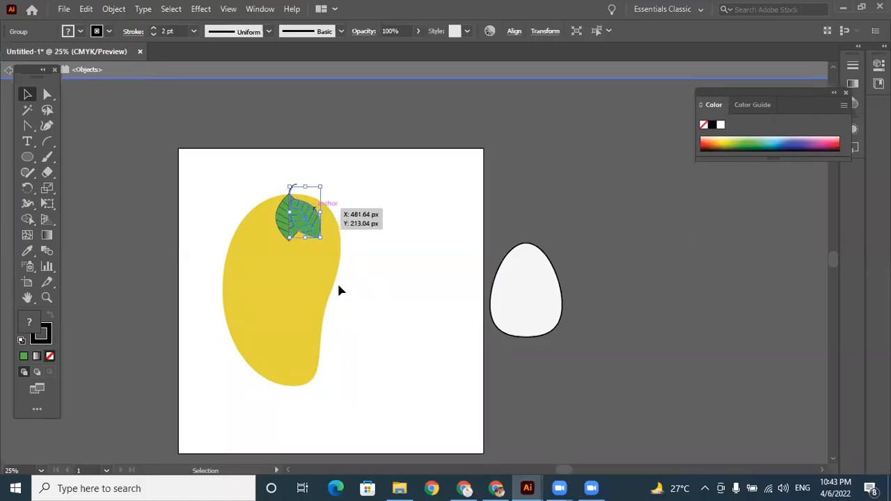
- Group the yellow mango with both of its leaves
{"action": "left_click", "coordinate": [275, 292]}
{"action": "key", "text": "ctrl+plus"}
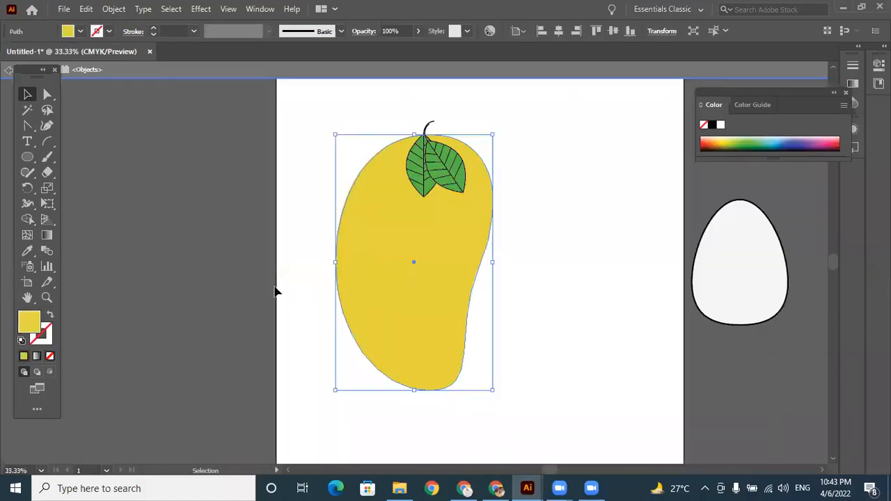
{"action": "left_click", "coordinate": [566, 254]}
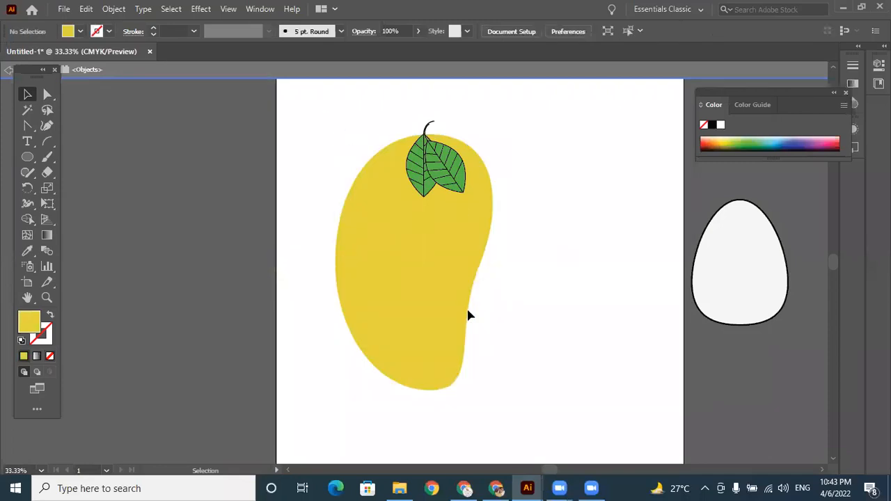
{"action": "left_click_drag", "start_coordinate": [348, 129], "coordinate": [488, 372]}
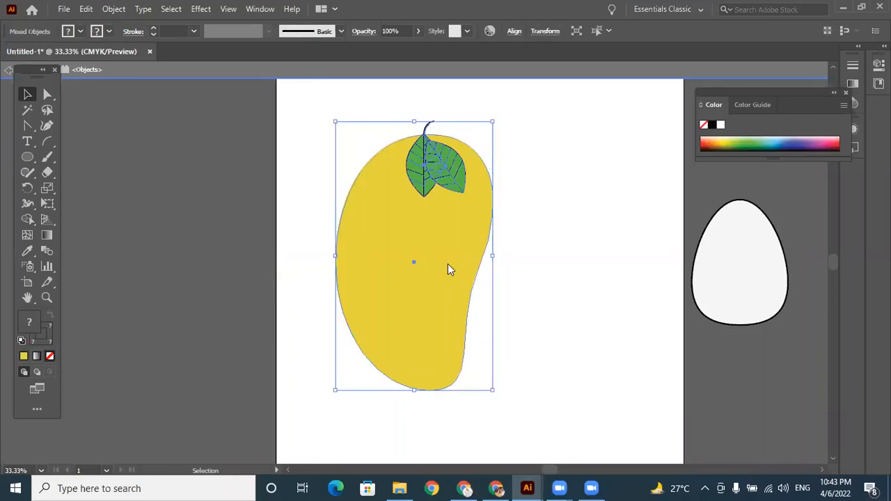
{"action": "right_click", "coordinate": [484, 146]}
{"action": "left_click", "coordinate": [493, 151]}
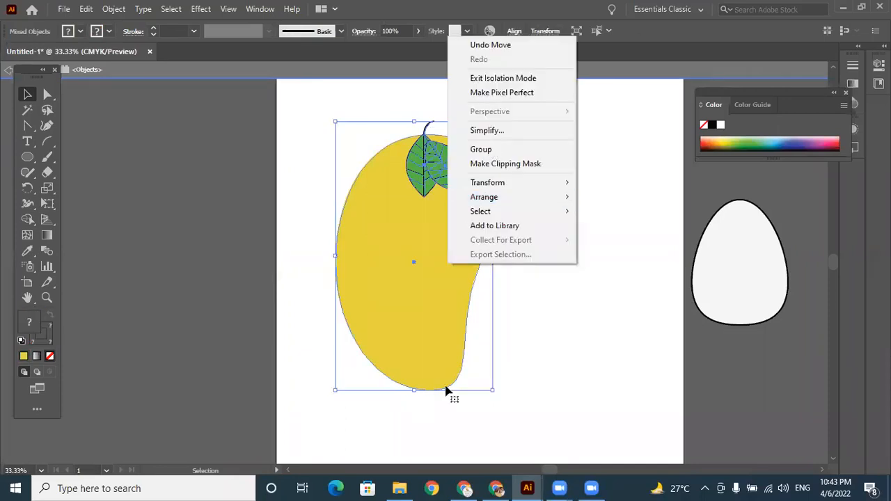
- Shrink the mango group and clear the artboard by placing the mango and the egg beyond its left edge, with the egg beneath the mango
{"action": "left_click_drag", "start_coordinate": [451, 350], "coordinate": [459, 307]}
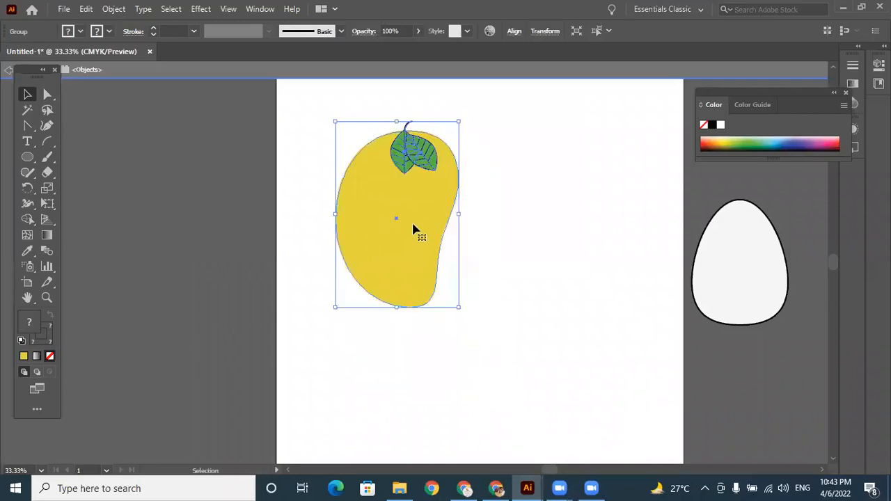
{"action": "left_click_drag", "start_coordinate": [341, 201], "coordinate": [217, 206]}
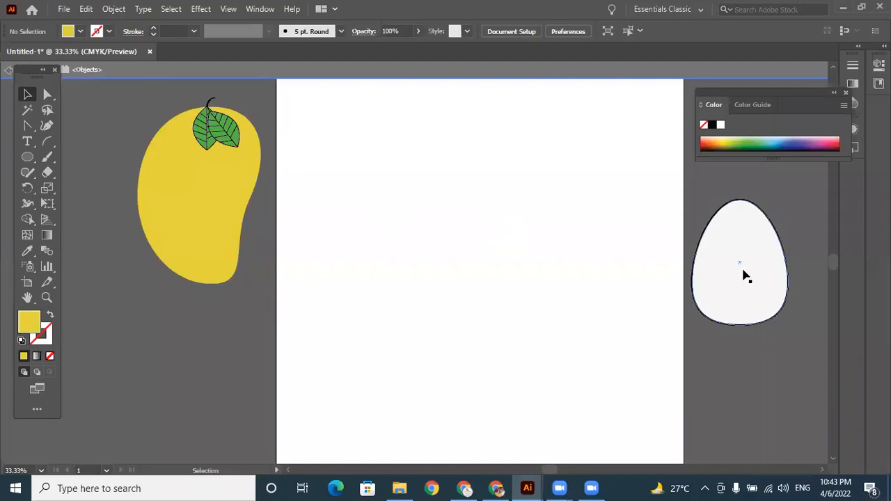
{"action": "left_click_drag", "start_coordinate": [730, 275], "coordinate": [200, 374]}
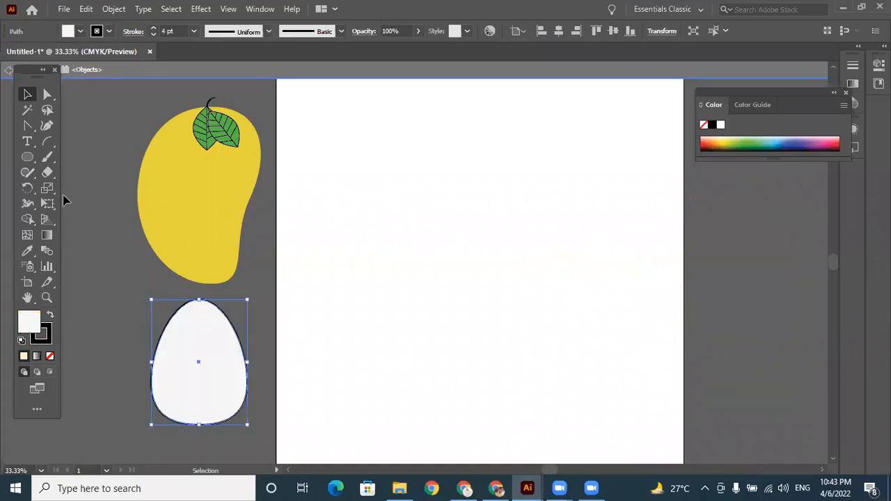
{"action": "key", "text": "ctrl+shift+a"}
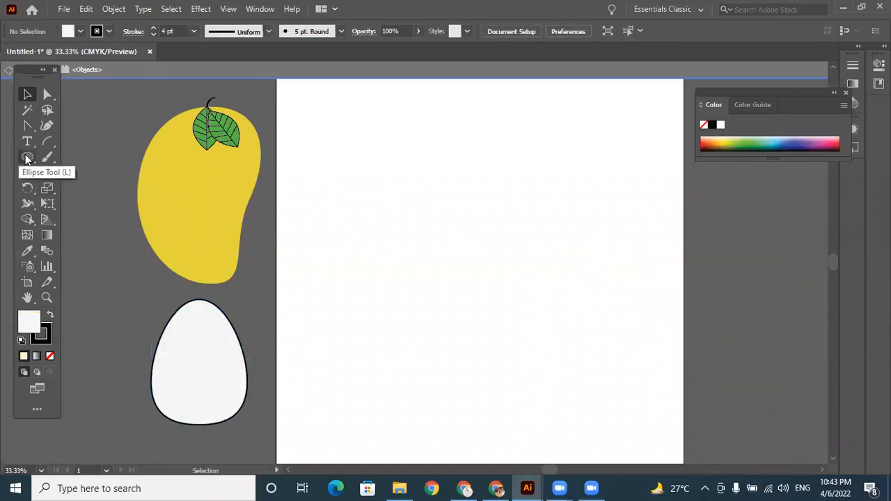
- Draw a square with the Rectangle tool in the artboard's lower left area and remove its fill, keeping the black 4 pt outline
{"action": "right_click", "coordinate": [26, 158]}
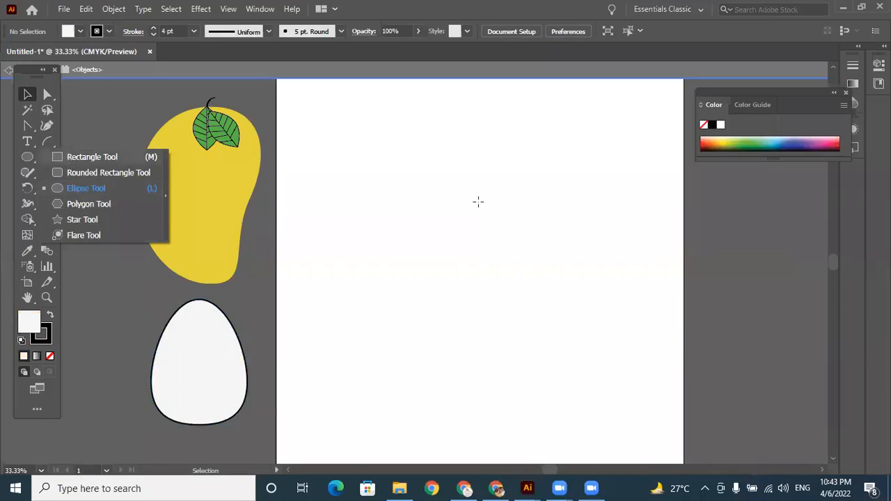
{"action": "key", "text": "m"}
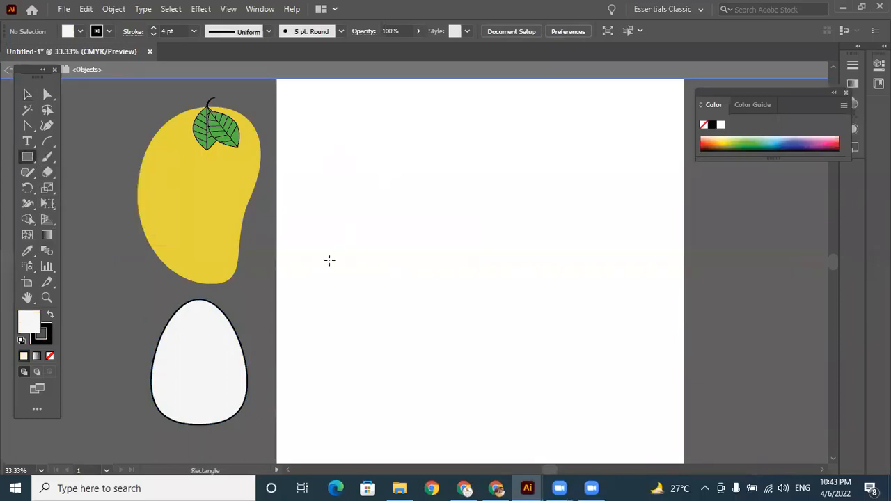
{"action": "left_click_drag", "start_coordinate": [330, 261], "coordinate": [431, 362]}
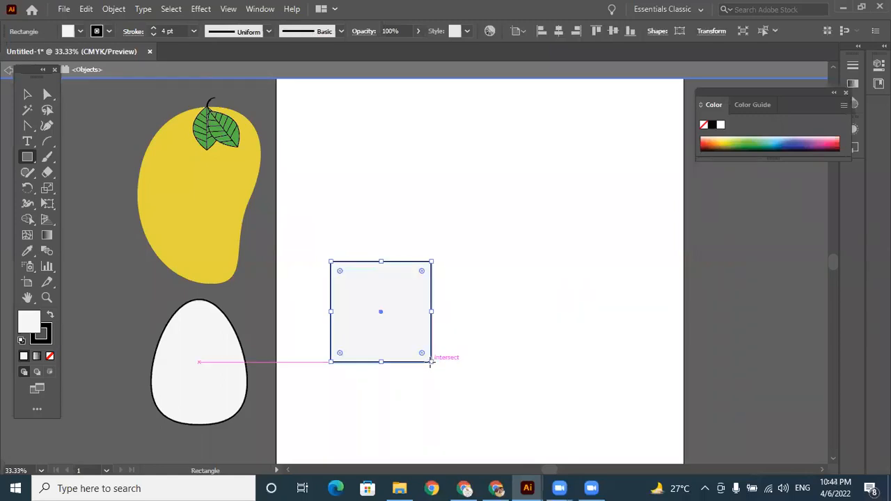
{"action": "left_click", "coordinate": [50, 357]}
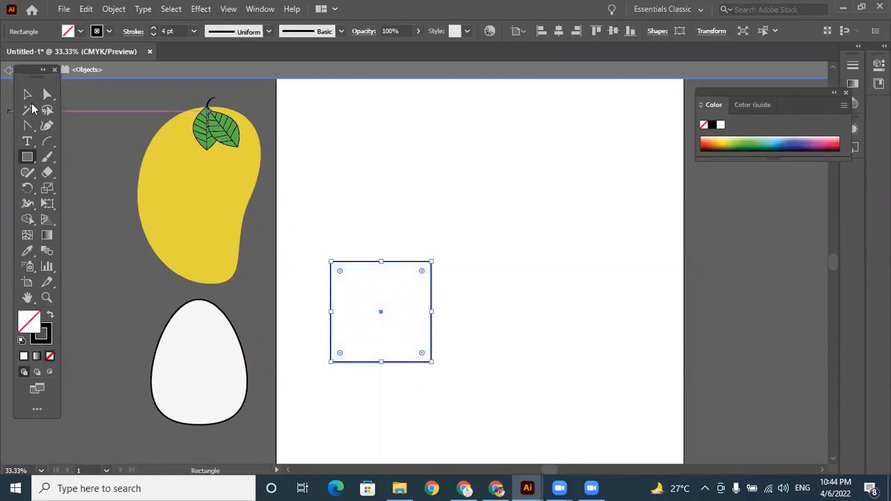
{"action": "left_click", "coordinate": [28, 97]}
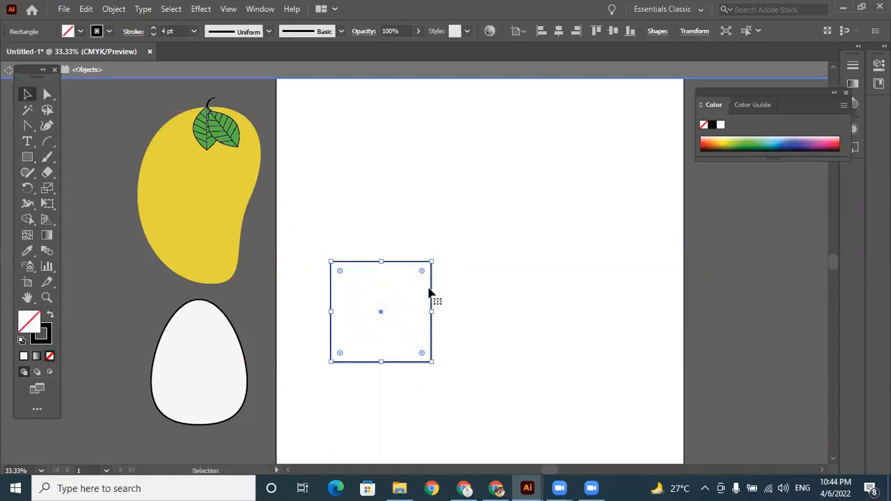
- Duplicate the square twice, placing one copy flush against its right side and one flush on its upper edge
{"action": "left_click_drag", "start_coordinate": [430, 288], "coordinate": [534, 294]}
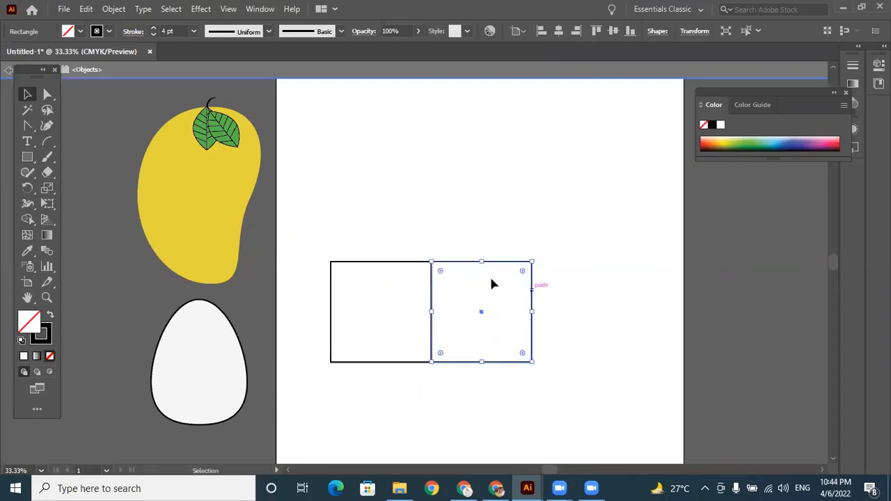
{"action": "left_click_drag", "start_coordinate": [467, 266], "coordinate": [367, 170]}
{"action": "left_click", "coordinate": [397, 167]}
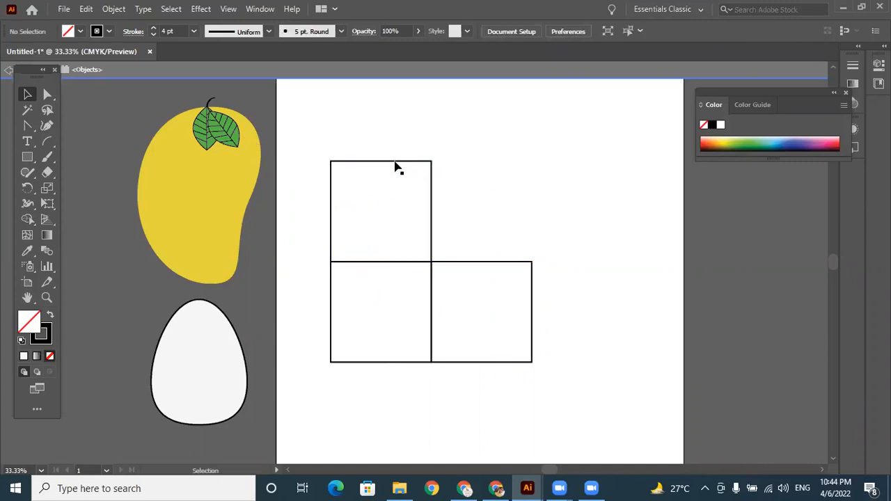
- Slant the upper and right squares by moving their outer edges with Direct Selection, forming a cube's top and side faces with a shared back corner
{"action": "left_click", "coordinate": [395, 167]}
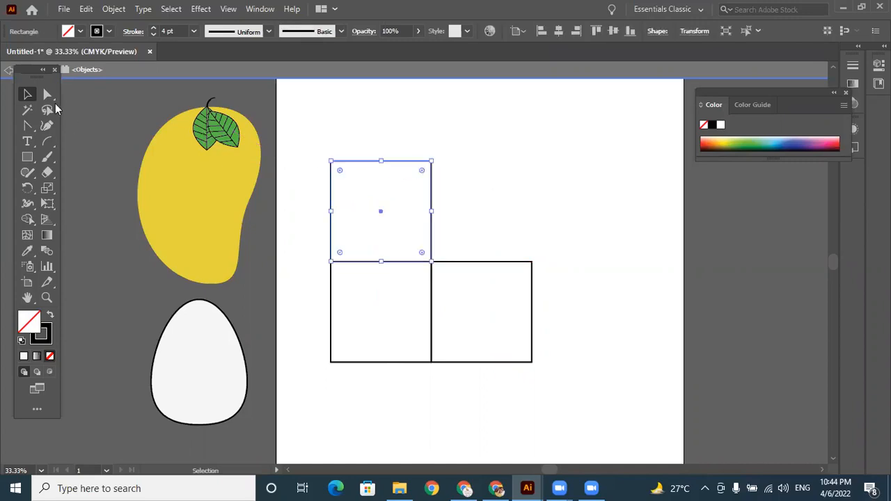
{"action": "key", "text": "a"}
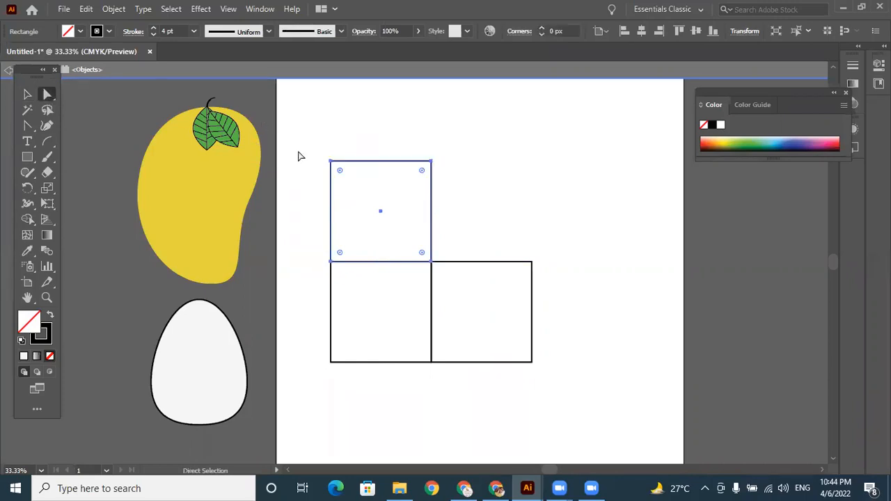
{"action": "left_click_drag", "start_coordinate": [324, 140], "coordinate": [460, 242]}
{"action": "left_click_drag", "start_coordinate": [519, 250], "coordinate": [543, 314]}
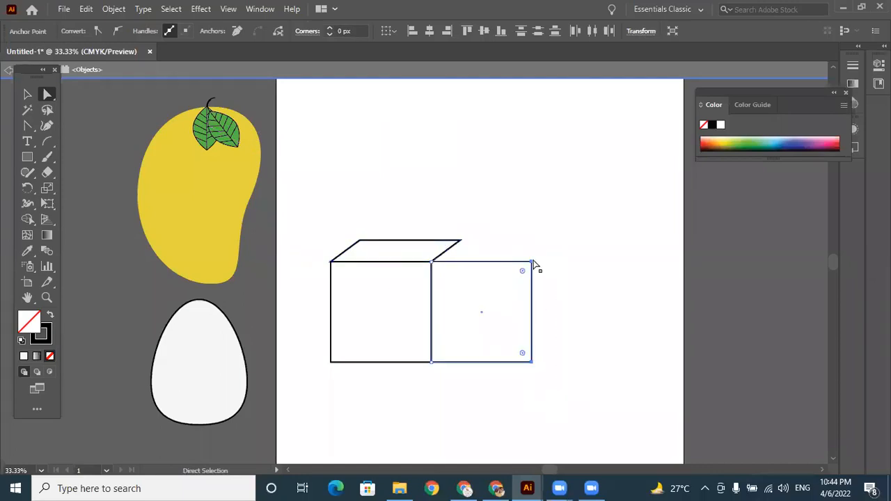
{"action": "left_click_drag", "start_coordinate": [531, 263], "coordinate": [461, 243]}
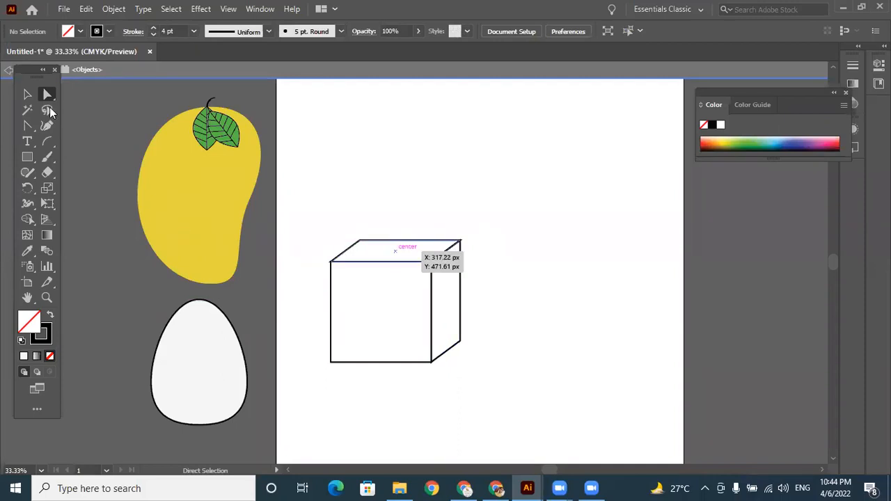
- Pull the cube's top and side faces away from the front square, undo both moves, and deselect
{"action": "left_click", "coordinate": [27, 96]}
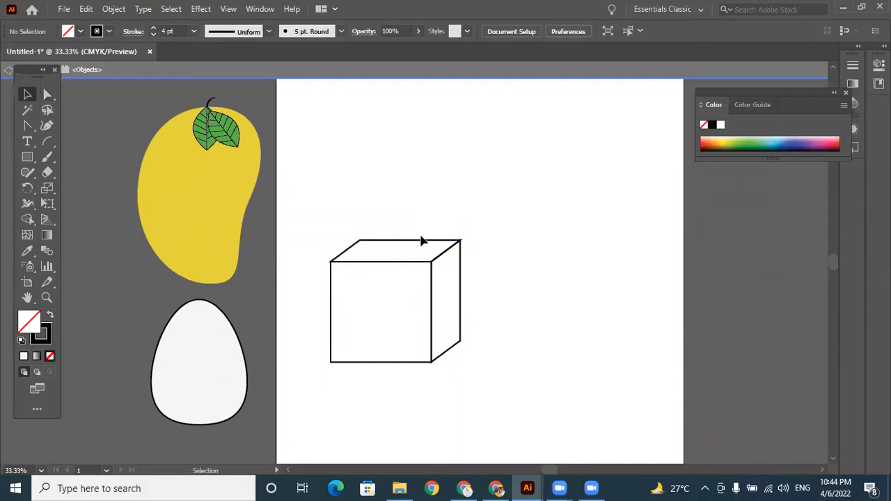
{"action": "left_click_drag", "start_coordinate": [421, 241], "coordinate": [392, 140]}
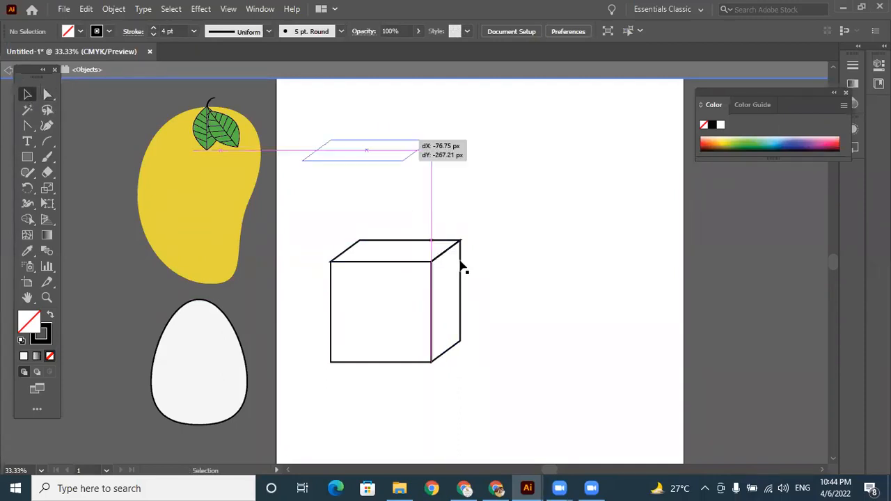
{"action": "left_click_drag", "start_coordinate": [460, 262], "coordinate": [541, 256]}
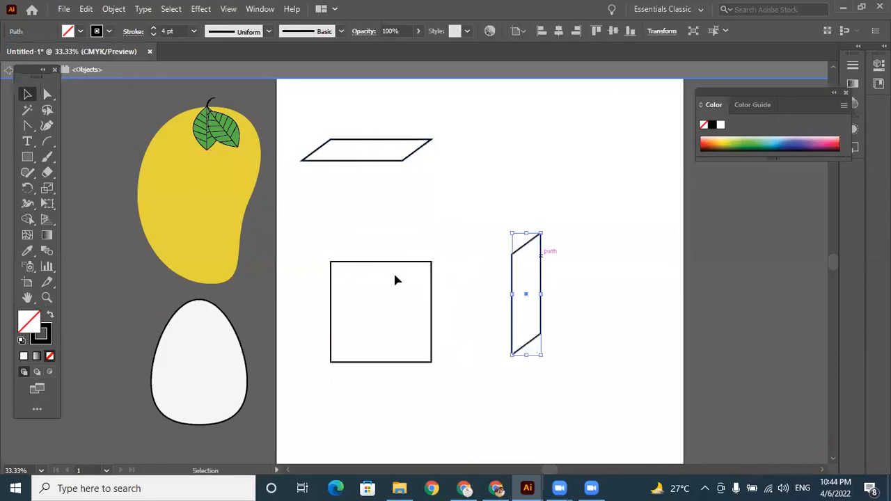
{"action": "key", "text": "ctrl+z"}
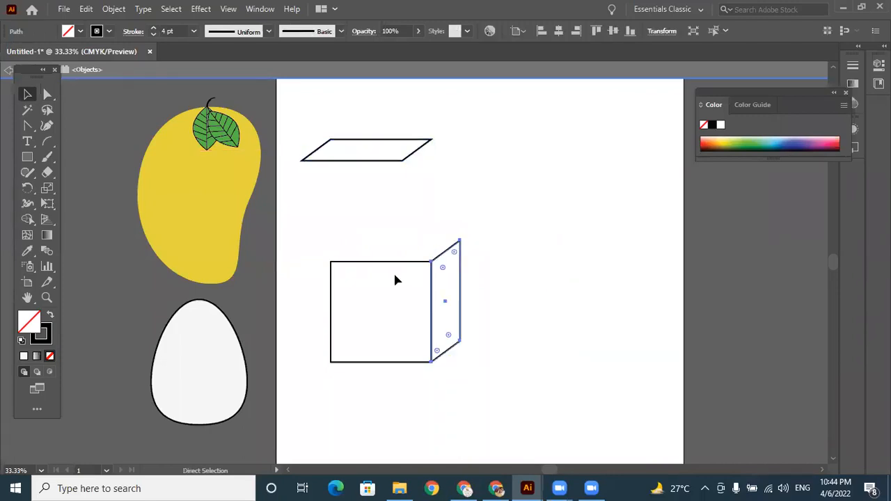
{"action": "key", "text": "ctrl+z"}
{"action": "left_click", "coordinate": [478, 303]}
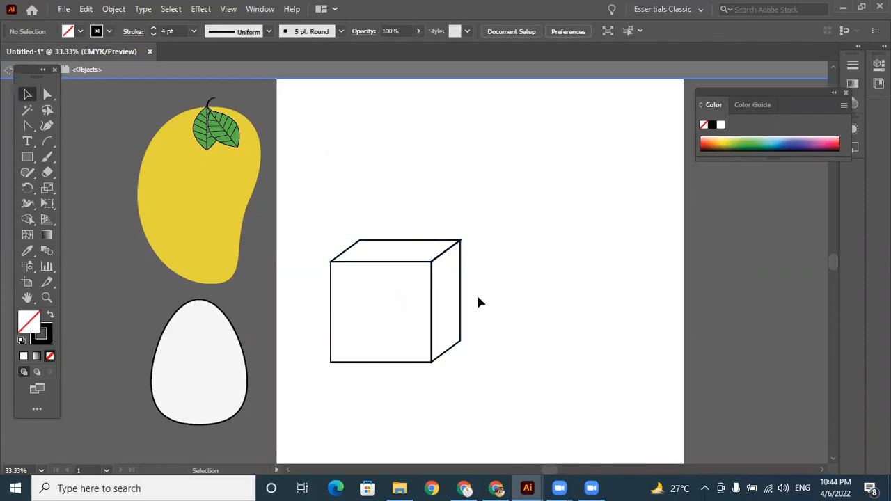
- Shift the left corner points of the cube's front and top faces right and slightly up for an angled view, and deselect
{"action": "left_click_drag", "start_coordinate": [310, 210], "coordinate": [367, 387]}
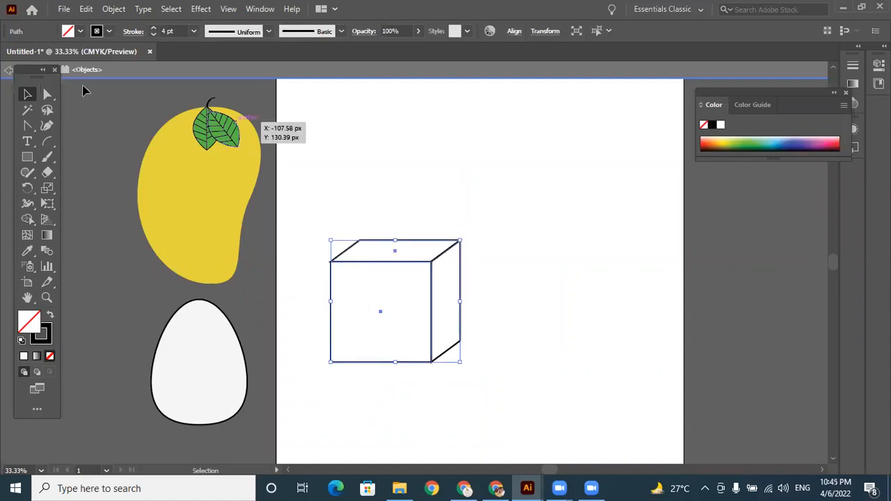
{"action": "left_click", "coordinate": [48, 94]}
{"action": "left_click_drag", "start_coordinate": [312, 217], "coordinate": [368, 382]}
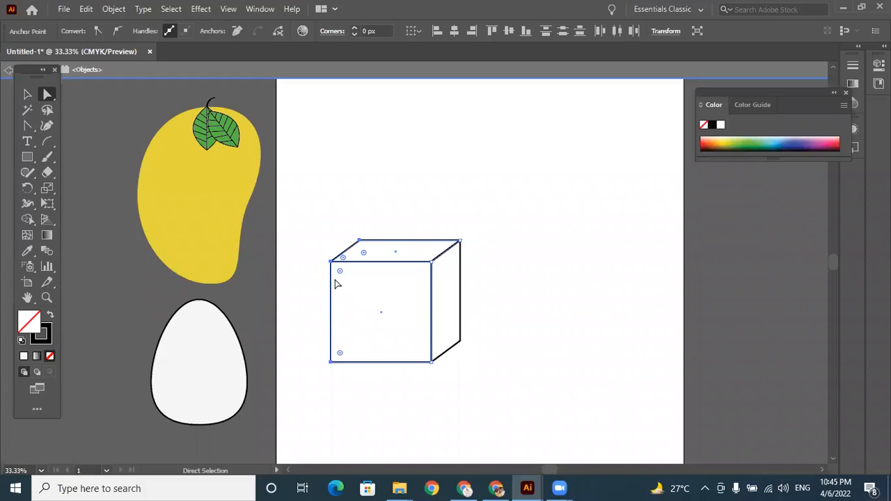
{"action": "left_click", "coordinate": [358, 242]}
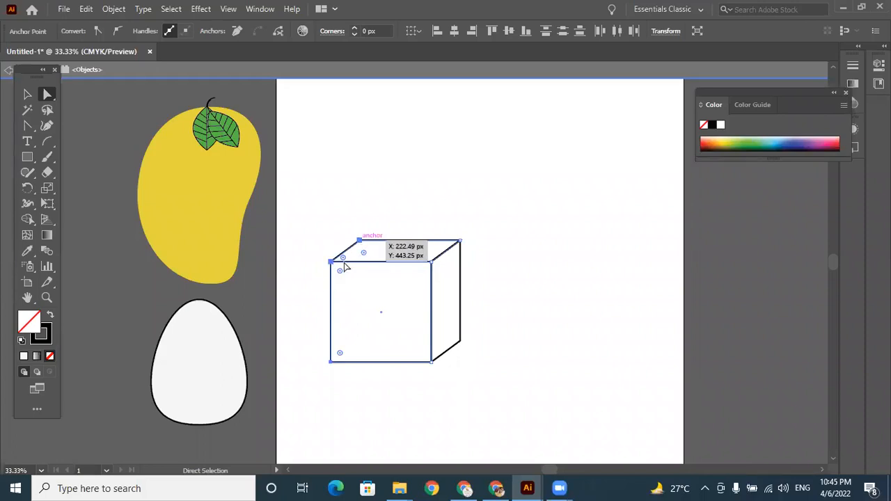
{"action": "left_click_drag", "start_coordinate": [332, 266], "coordinate": [357, 254]}
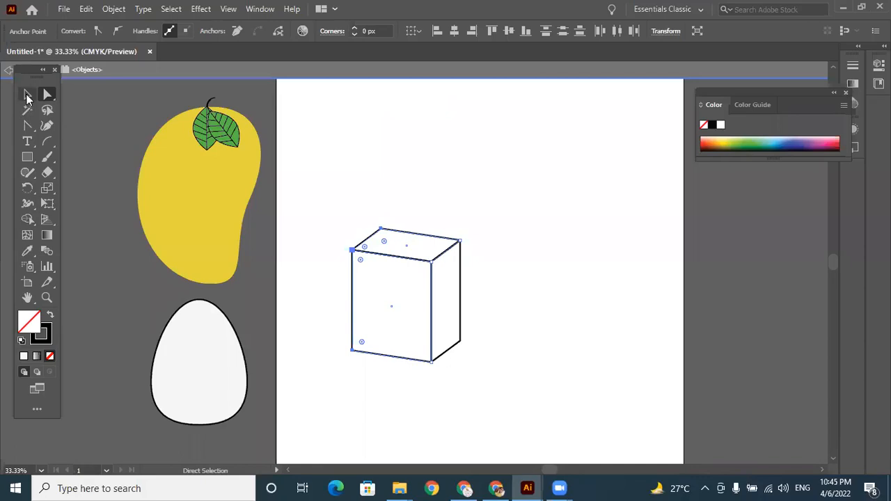
{"action": "left_click", "coordinate": [27, 94]}
{"action": "left_click", "coordinate": [495, 302]}
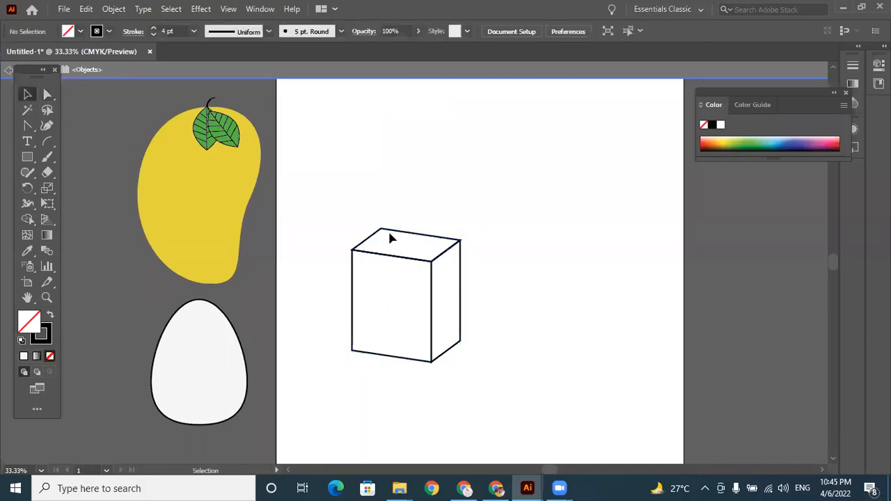
- Group the cube's three faces and move the grouped cube upward and slightly right on the artboard
{"action": "left_click_drag", "start_coordinate": [316, 205], "coordinate": [491, 391]}
{"action": "right_click", "coordinate": [420, 256]}
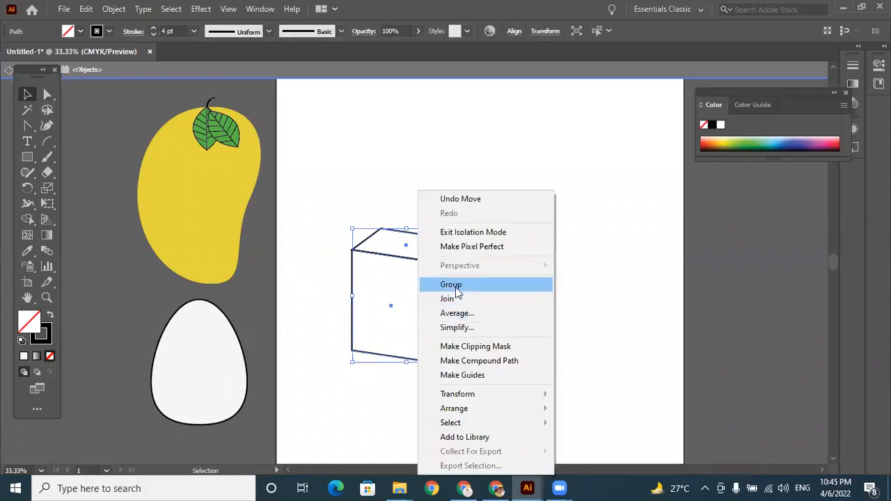
{"action": "left_click", "coordinate": [453, 285]}
{"action": "left_click", "coordinate": [509, 284]}
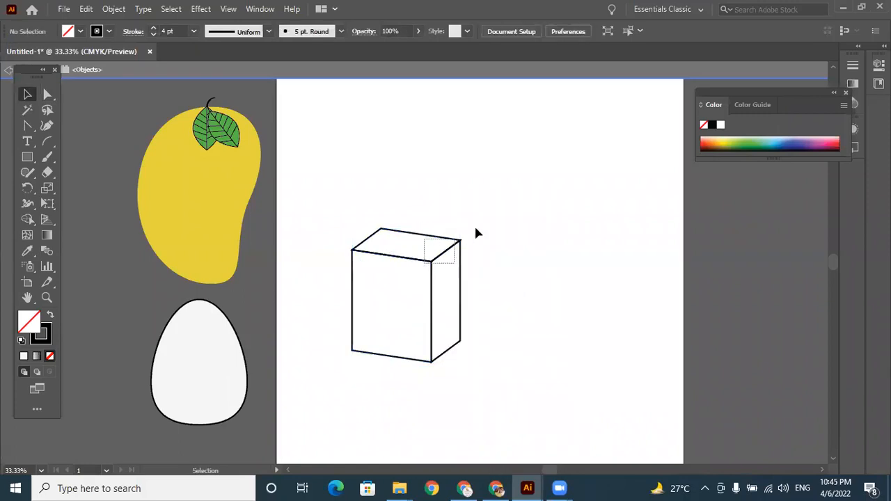
{"action": "left_click", "coordinate": [451, 245]}
{"action": "left_click_drag", "start_coordinate": [451, 245], "coordinate": [460, 202]}
{"action": "left_click", "coordinate": [550, 240]}
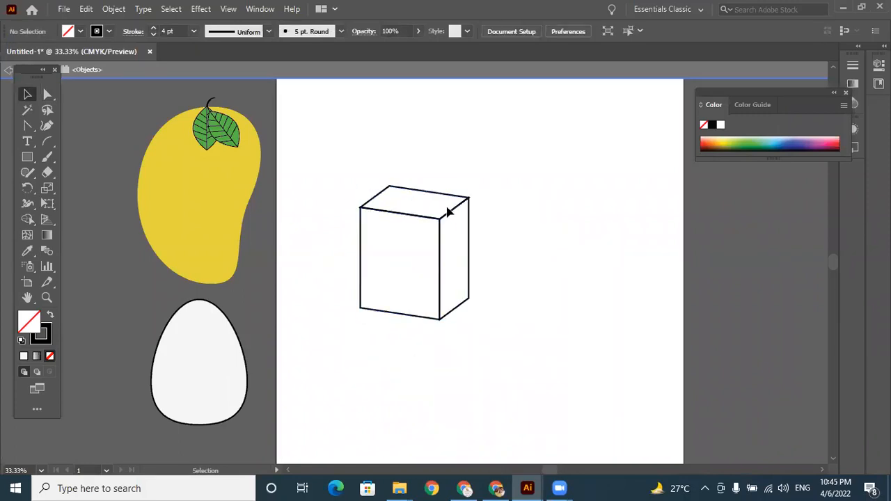
- Duplicate the grouped cube to its right and slightly lower, leaving a gap between the two
{"action": "left_click_drag", "start_coordinate": [491, 228], "coordinate": [496, 226]}
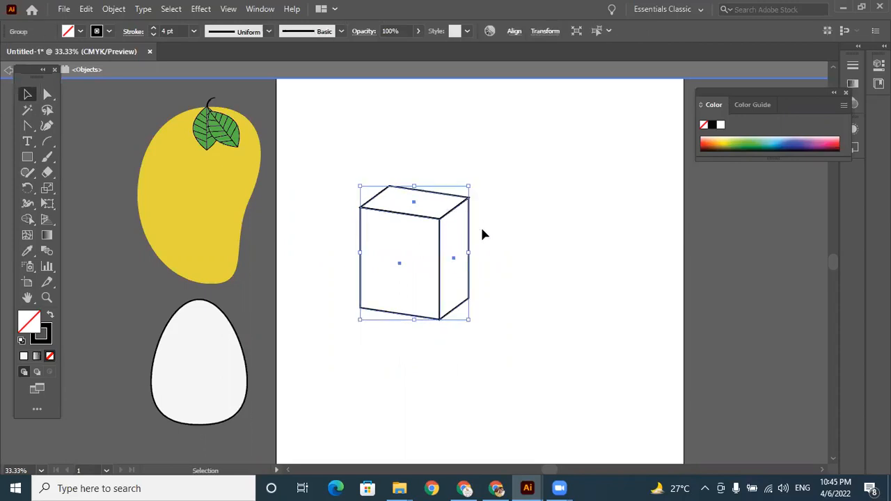
{"action": "left_click", "coordinate": [448, 223]}
{"action": "left_click_drag", "start_coordinate": [451, 213], "coordinate": [607, 240]}
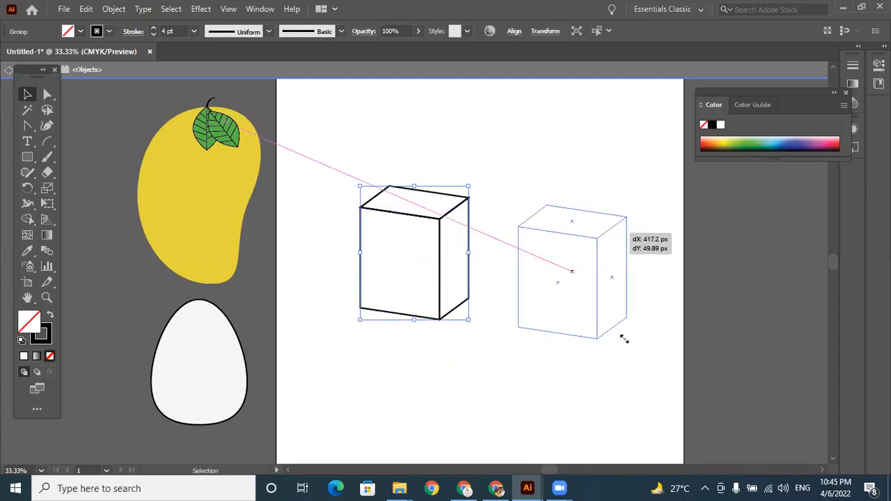
{"action": "left_click", "coordinate": [586, 352]}
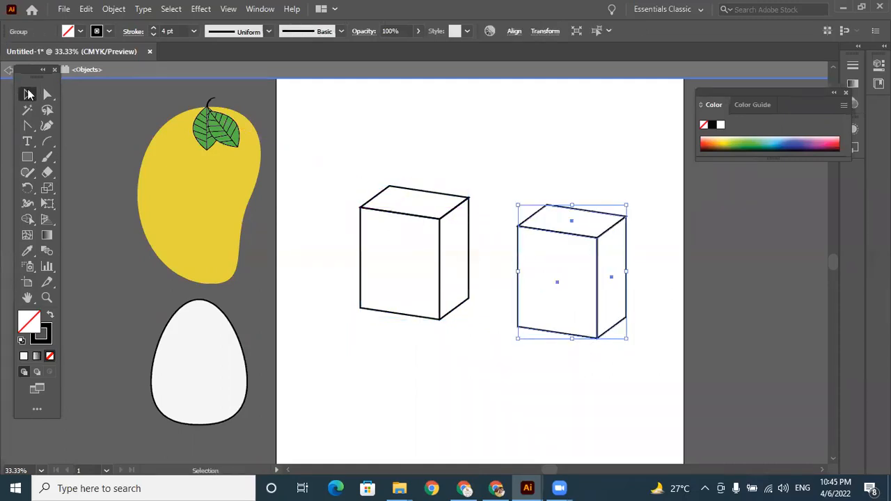
- Raise the base corner points of the copied cube with Direct Selection, turning it into a shallow box
{"action": "left_click", "coordinate": [49, 95]}
{"action": "key", "text": "a"}
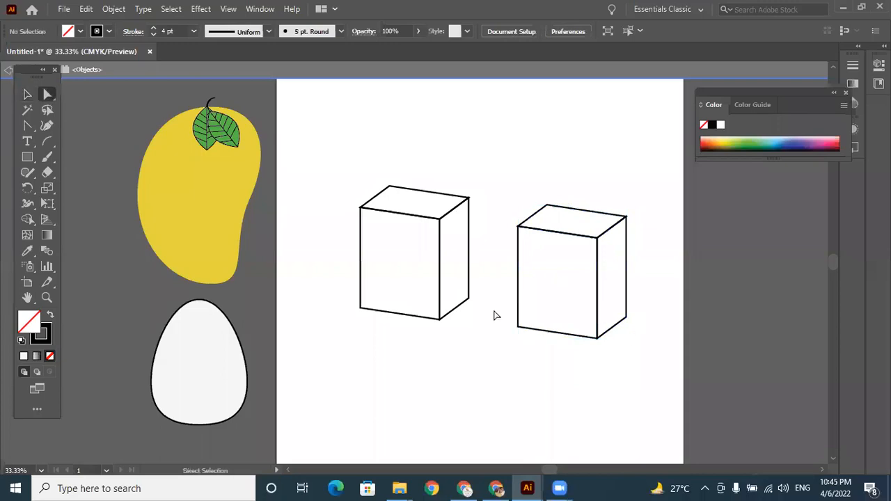
{"action": "left_click_drag", "start_coordinate": [501, 289], "coordinate": [596, 339]}
{"action": "left_click_drag", "start_coordinate": [597, 296], "coordinate": [597, 275]}
{"action": "left_click", "coordinate": [510, 201]}
- Enlarge the shallow box slightly and place it over the upper part of the first cube as a lid
{"action": "left_click_drag", "start_coordinate": [502, 181], "coordinate": [623, 289]}
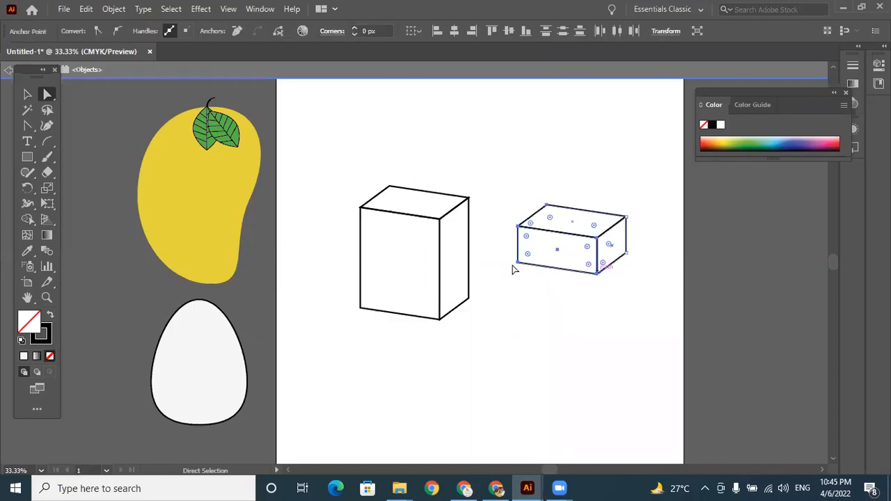
{"action": "left_click", "coordinate": [28, 94]}
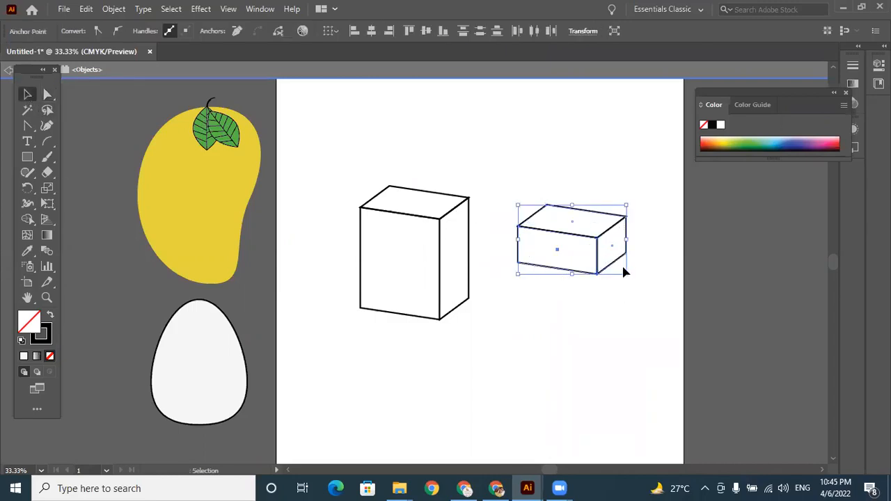
{"action": "left_click_drag", "start_coordinate": [626, 273], "coordinate": [639, 281]}
{"action": "left_click_drag", "start_coordinate": [597, 245], "coordinate": [437, 211]}
{"action": "left_click", "coordinate": [540, 271]}
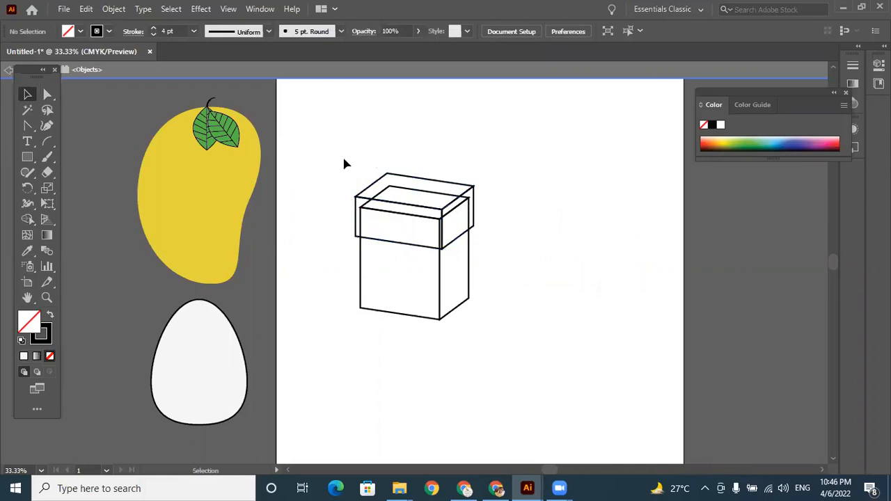
- Duplicate the lidded box to its right, and delete both lidded boxes from the artboard
{"action": "left_click_drag", "start_coordinate": [514, 346], "coordinate": [516, 347]}
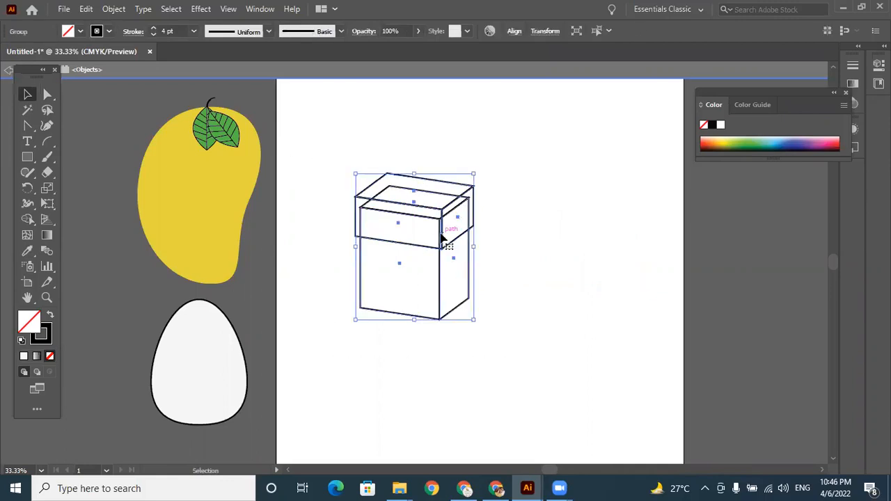
{"action": "left_click_drag", "start_coordinate": [442, 238], "coordinate": [591, 238], "text": "alt"}
{"action": "left_click_drag", "start_coordinate": [318, 143], "coordinate": [633, 342]}
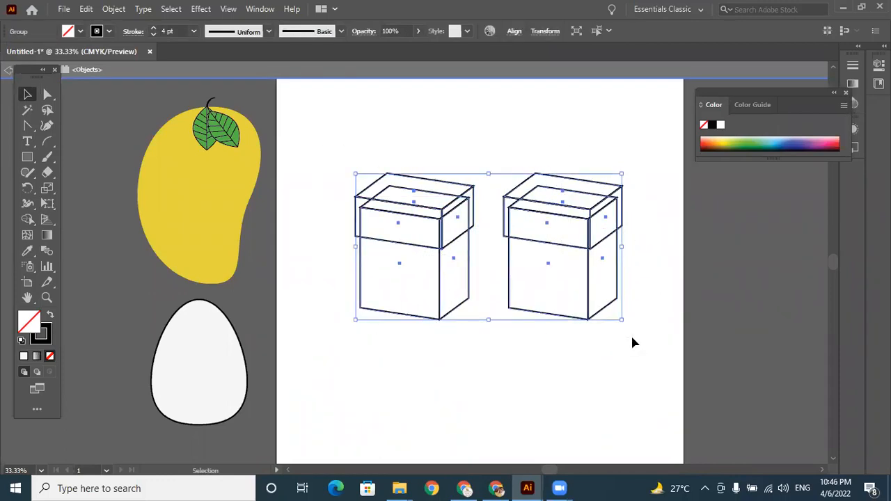
{"action": "key", "text": "Delete"}
- Draw a square about 263 px wide with the Rectangle tool and move it near the artboard's left side
{"action": "left_click", "coordinate": [48, 94]}
{"action": "left_click", "coordinate": [23, 158]}
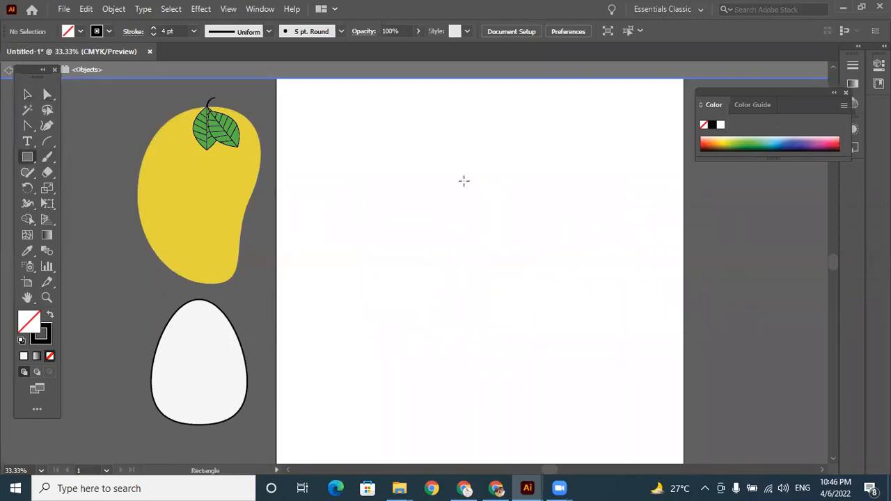
{"action": "mouse_move", "coordinate": [388, 165]}
{"action": "left_mouse_down"}
{"action": "mouse_move", "coordinate": [555, 313]}
{"action": "mouse_move", "coordinate": [554, 383]}
{"action": "mouse_move", "coordinate": [565, 383]}
{"action": "left_mouse_up"}
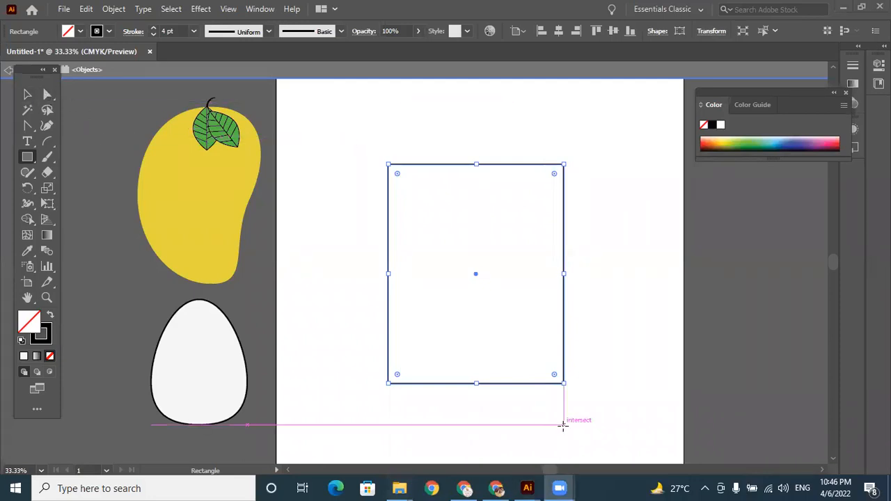
{"action": "left_click_drag", "start_coordinate": [388, 164], "coordinate": [489, 263]}
{"action": "left_click", "coordinate": [27, 94]}
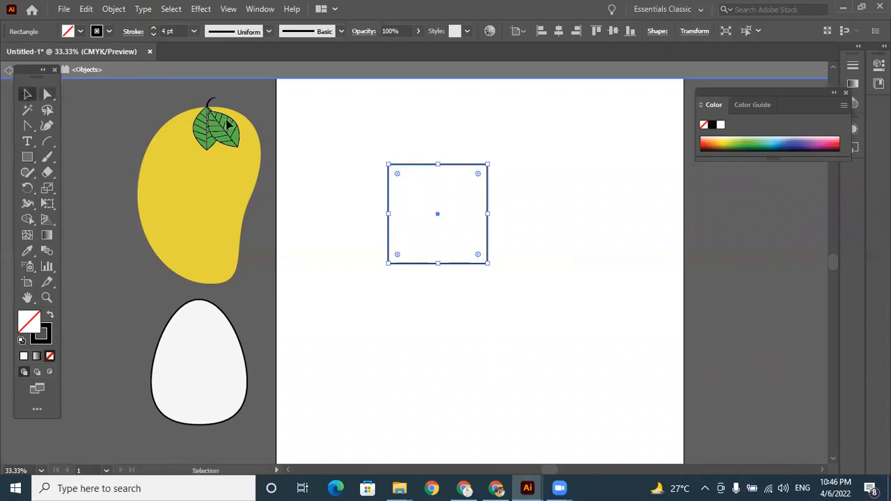
{"action": "left_click_drag", "start_coordinate": [467, 169], "coordinate": [390, 220]}
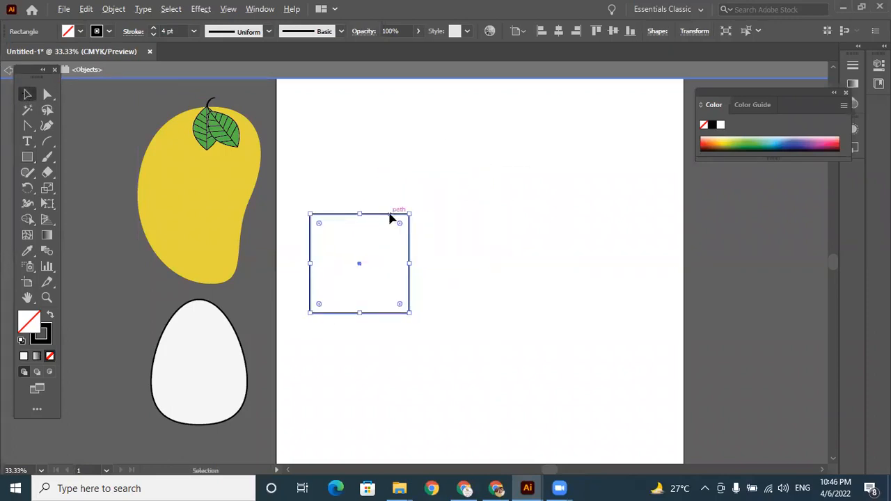
- Copy the square flush against its right side, and place another copy flush above the original
{"action": "left_click_drag", "start_coordinate": [390, 219], "coordinate": [488, 220]}
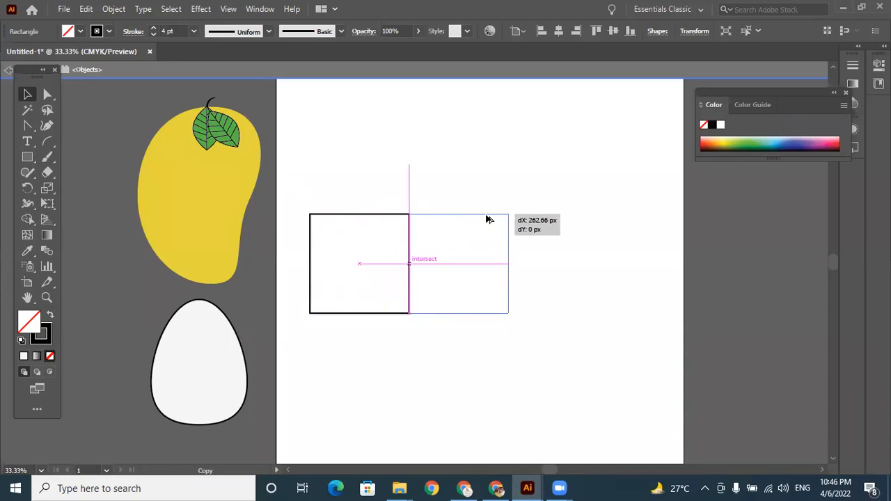
{"action": "left_click_drag", "start_coordinate": [489, 220], "coordinate": [488, 220]}
{"action": "left_click", "coordinate": [563, 259]}
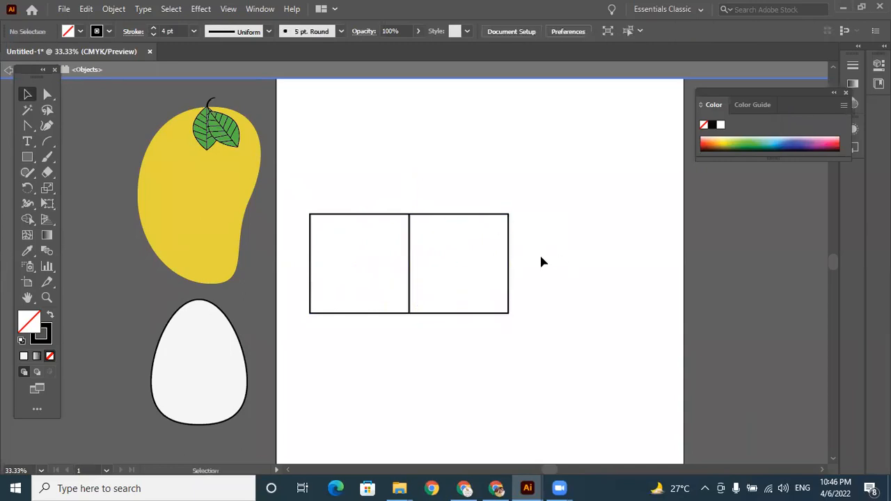
{"action": "left_click_drag", "start_coordinate": [477, 218], "coordinate": [377, 116]}
{"action": "left_click", "coordinate": [534, 167]}
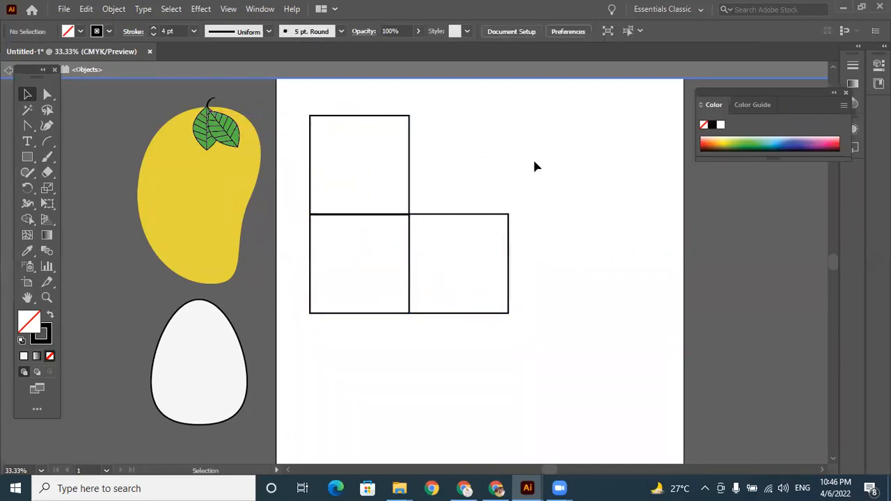
- Slant the upper and right squares with Direct Selection into the cube's top and side faces, joined at the back corner
{"action": "left_click", "coordinate": [48, 96]}
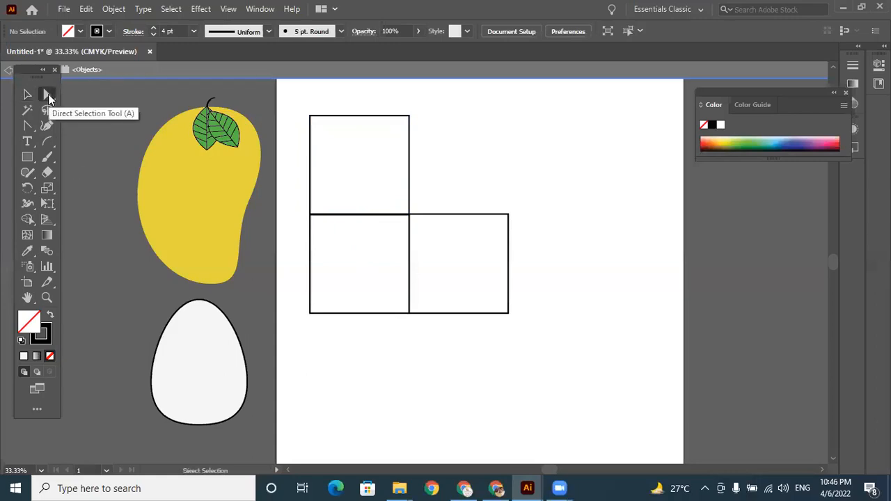
{"action": "left_click_drag", "start_coordinate": [294, 103], "coordinate": [423, 130]}
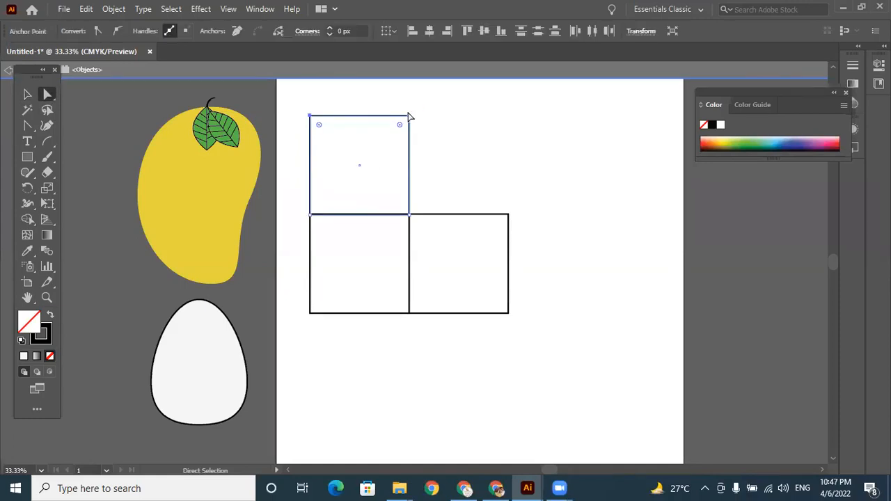
{"action": "left_click_drag", "start_coordinate": [404, 117], "coordinate": [447, 194]}
{"action": "left_click_drag", "start_coordinate": [499, 204], "coordinate": [527, 340]}
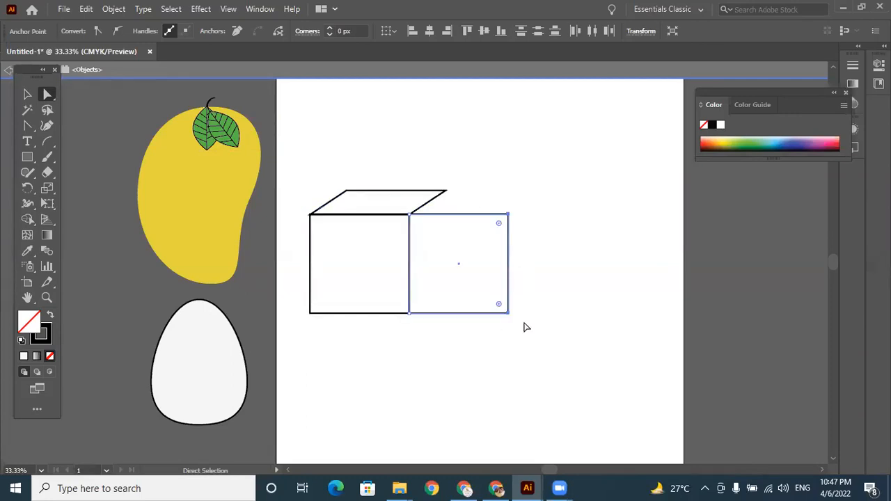
{"action": "left_click_drag", "start_coordinate": [511, 221], "coordinate": [446, 192]}
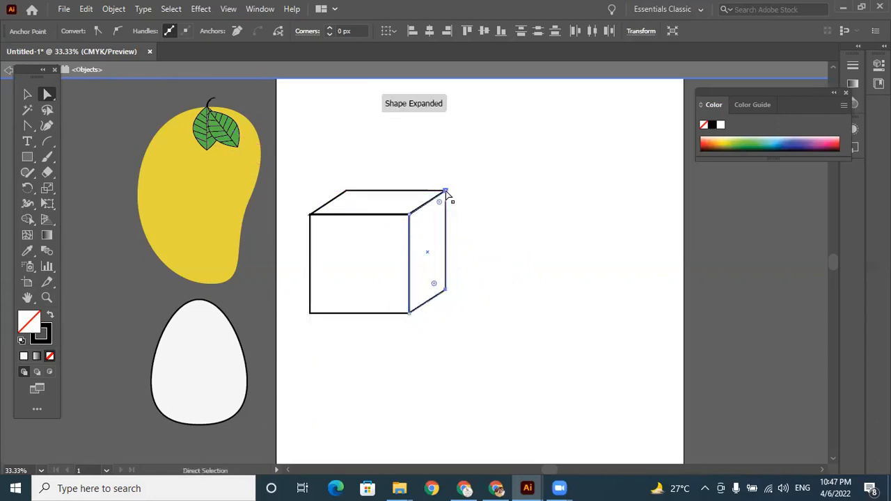
{"action": "left_click", "coordinate": [27, 94]}
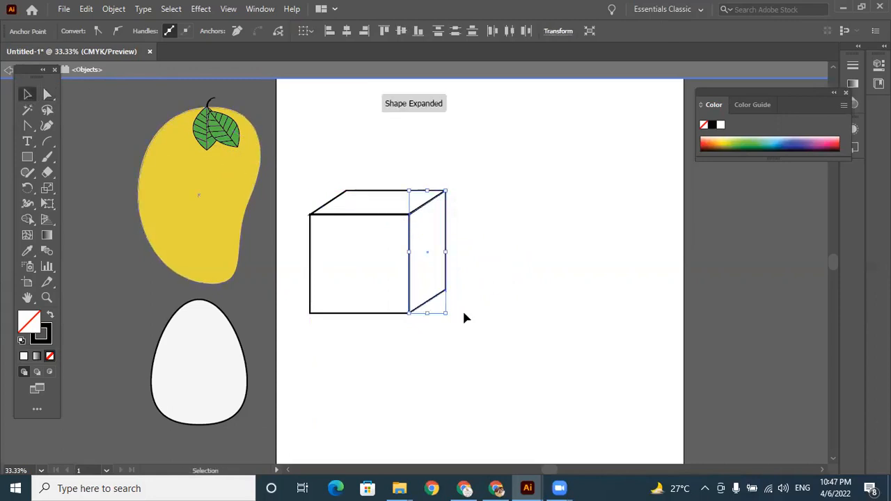
{"action": "left_click", "coordinate": [487, 342]}
- Shift the left corner points of the front and top faces right and slightly up, and raise the base points to shorten the cube
{"action": "left_click_drag", "start_coordinate": [294, 164], "coordinate": [351, 326]}
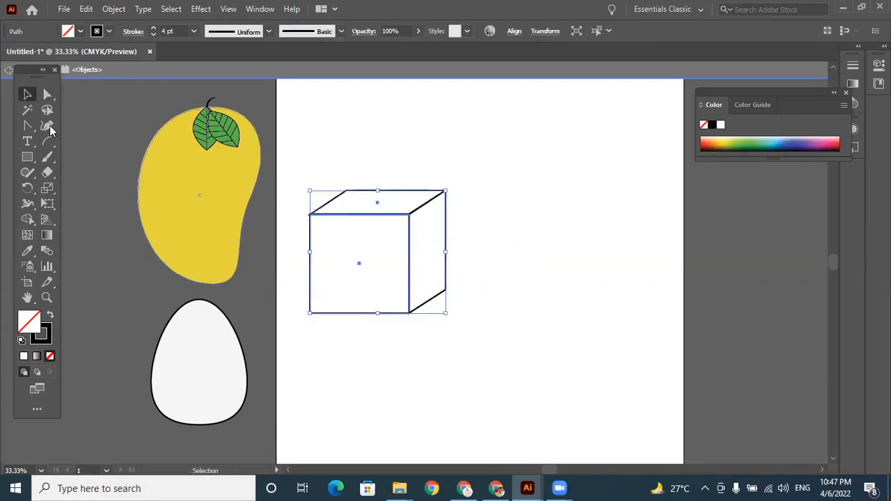
{"action": "left_click", "coordinate": [46, 94]}
{"action": "left_click_drag", "start_coordinate": [293, 161], "coordinate": [353, 334]}
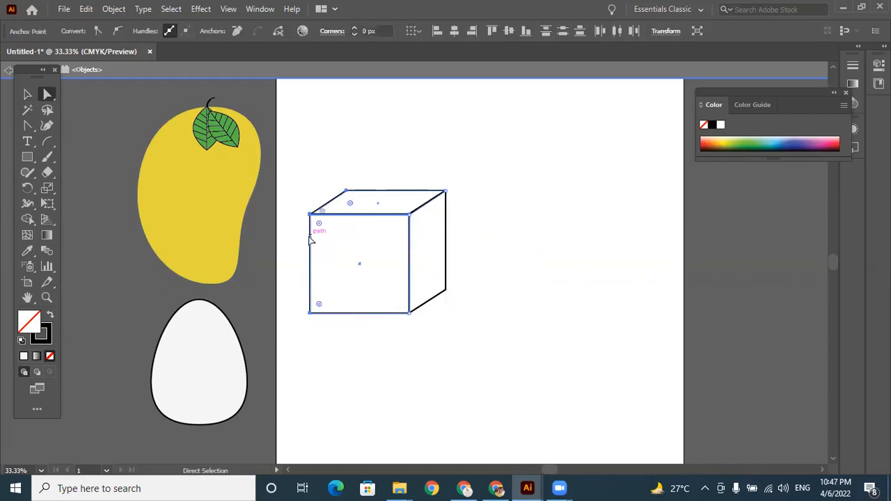
{"action": "left_click_drag", "start_coordinate": [310, 216], "coordinate": [341, 201]}
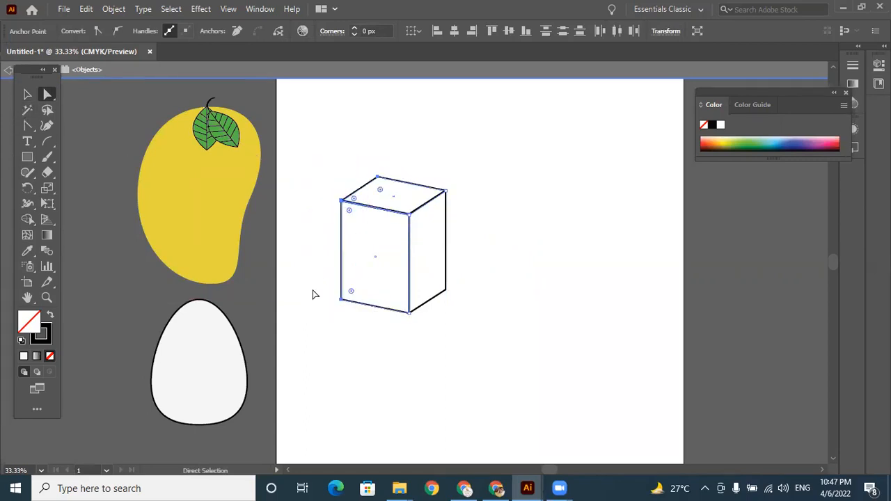
{"action": "left_click_drag", "start_coordinate": [321, 282], "coordinate": [473, 328]}
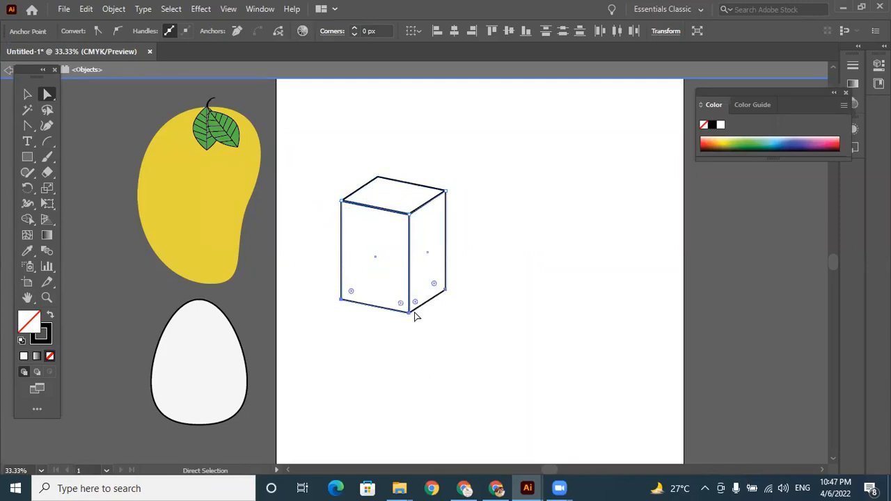
{"action": "left_click_drag", "start_coordinate": [409, 314], "coordinate": [410, 279]}
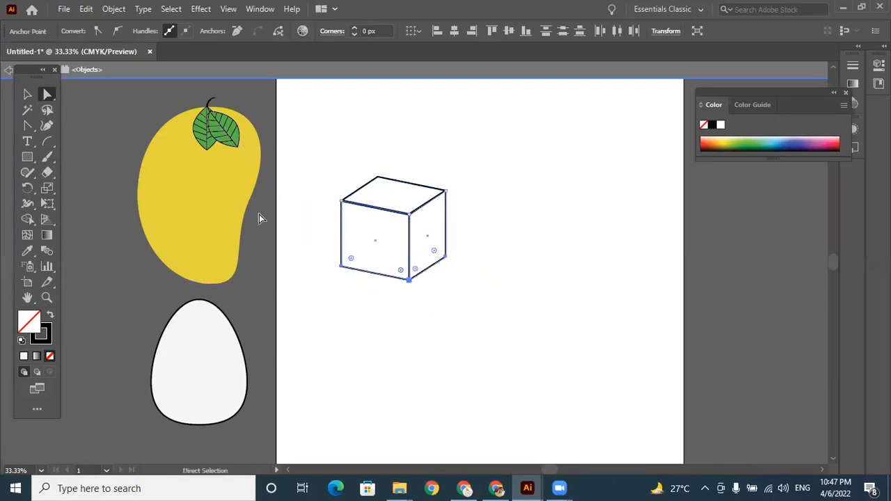
- Group the shortened cube's three faces and duplicate the group level to its right
{"action": "left_click", "coordinate": [27, 94]}
{"action": "left_click_drag", "start_coordinate": [278, 152], "coordinate": [445, 283]}
{"action": "right_click", "coordinate": [408, 225]}
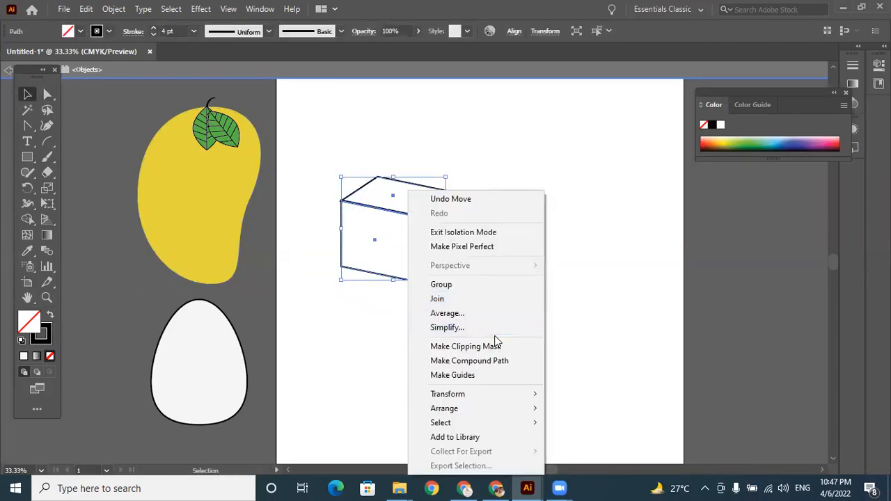
{"action": "left_click", "coordinate": [442, 285]}
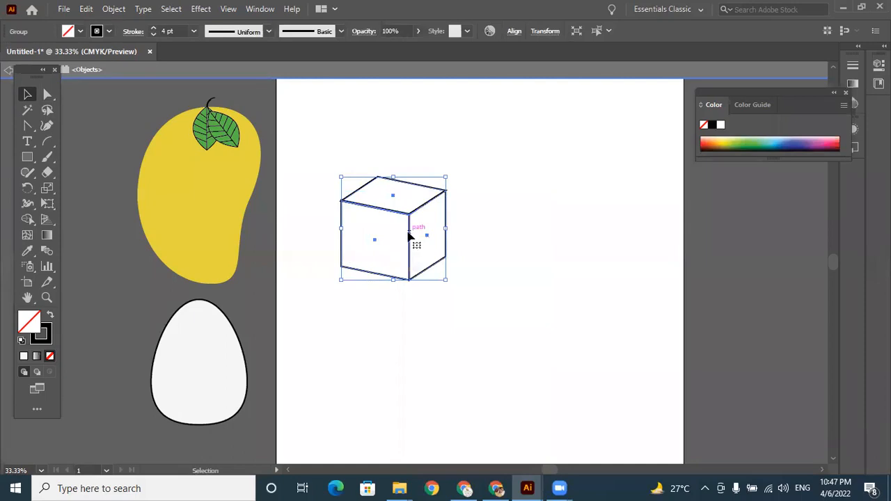
{"action": "left_click_drag", "start_coordinate": [409, 237], "coordinate": [557, 237]}
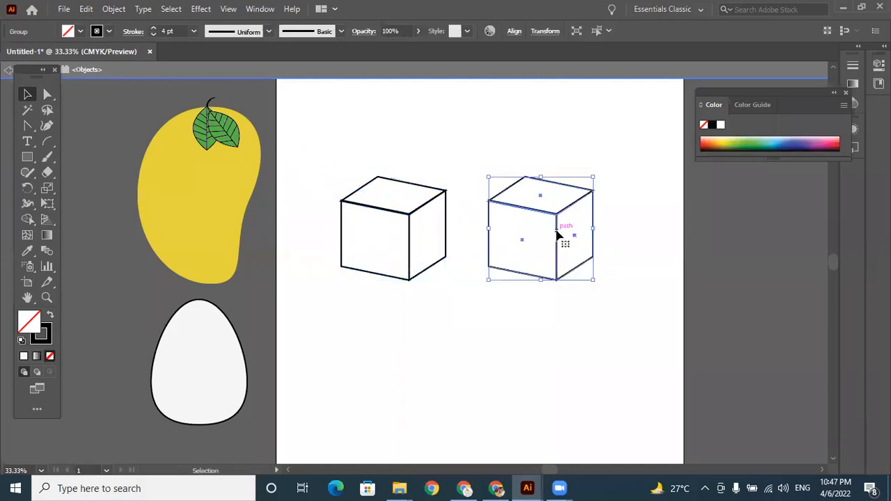
{"action": "left_click", "coordinate": [544, 348]}
- Delete both grouped cubes from the artboard
{"action": "left_click_drag", "start_coordinate": [341, 161], "coordinate": [603, 328]}
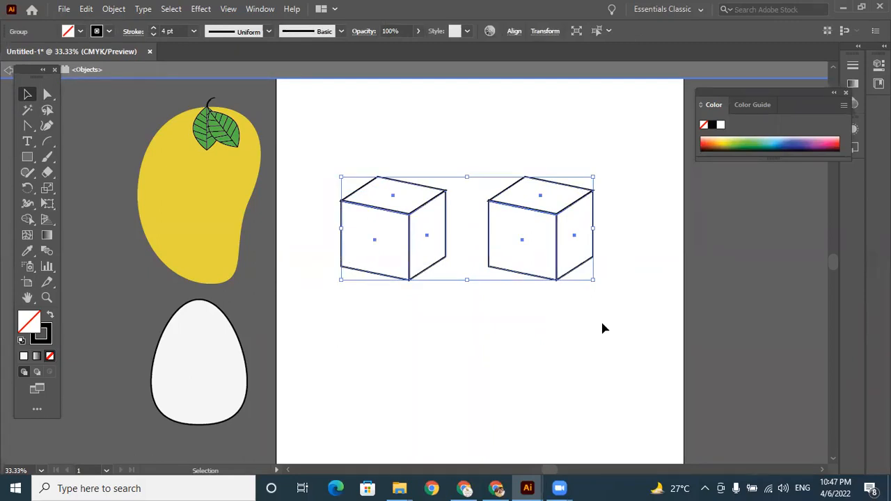
{"action": "key", "text": "Delete"}
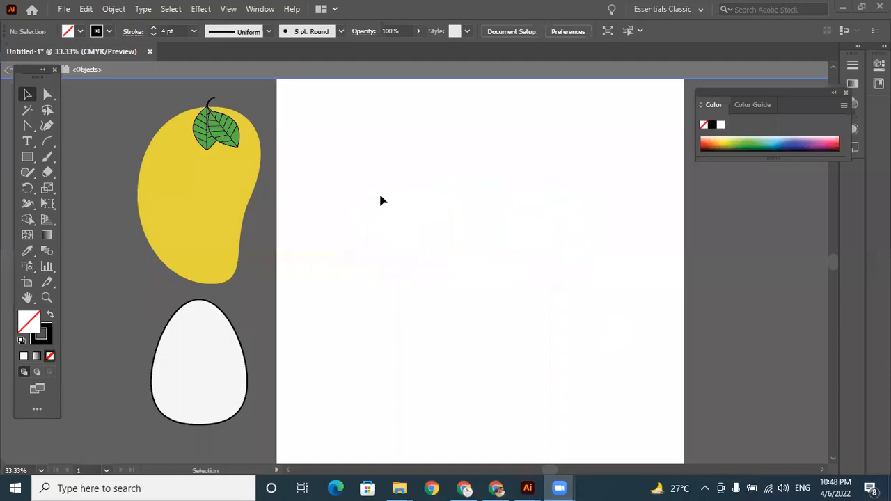
{"action": "right_click", "coordinate": [194, 176]}
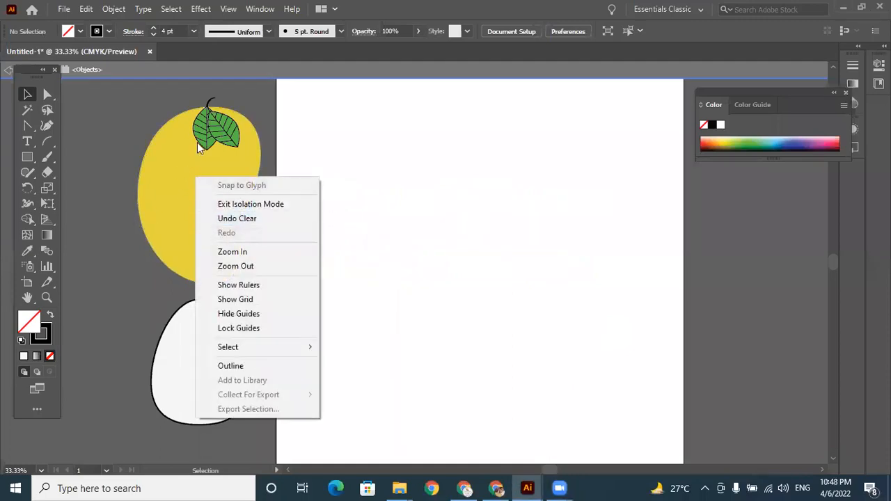
{"action": "left_click", "coordinate": [198, 145]}
{"action": "left_click", "coordinate": [198, 143]}
{"action": "right_click", "coordinate": [175, 164]}
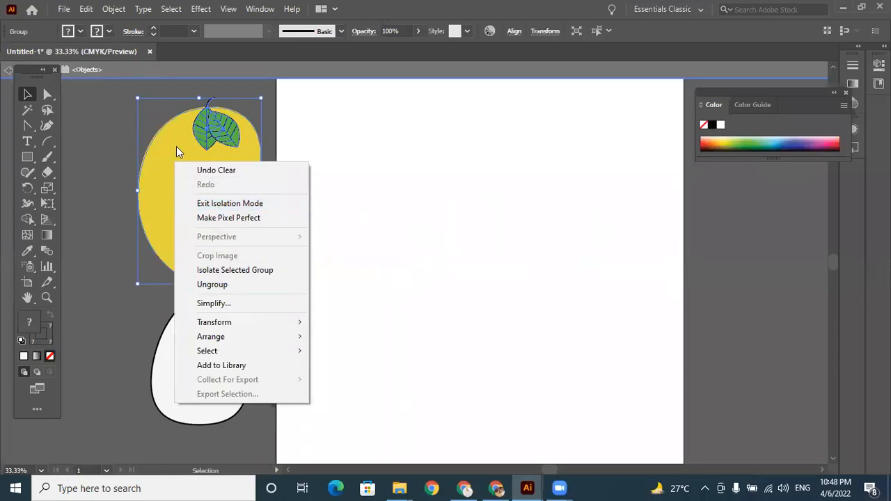
{"action": "left_click", "coordinate": [119, 143]}
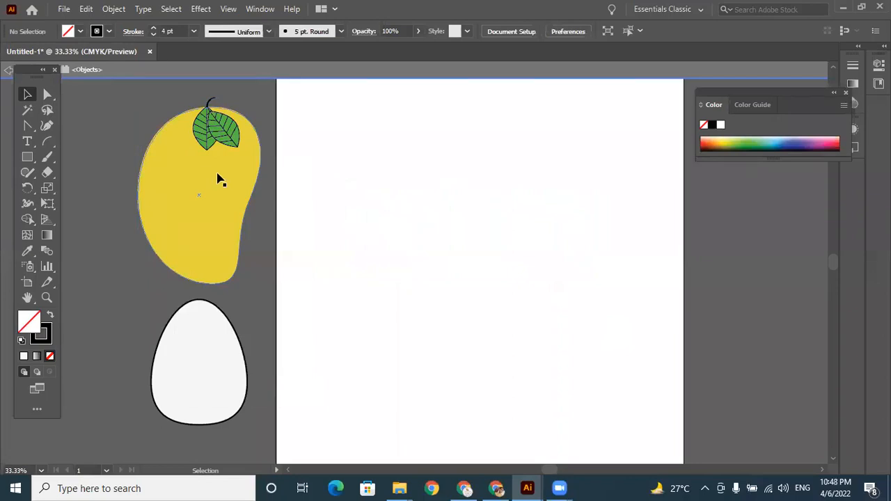
{"action": "left_click", "coordinate": [27, 159]}
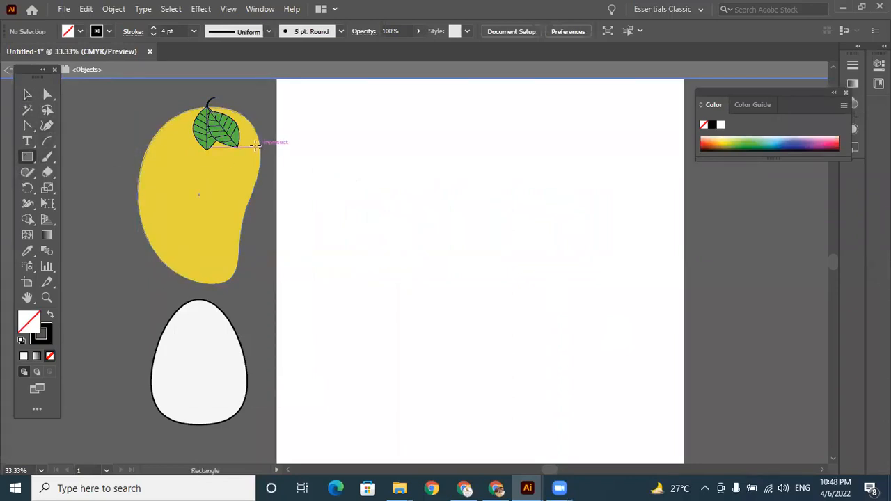
{"action": "left_click", "coordinate": [47, 95]}
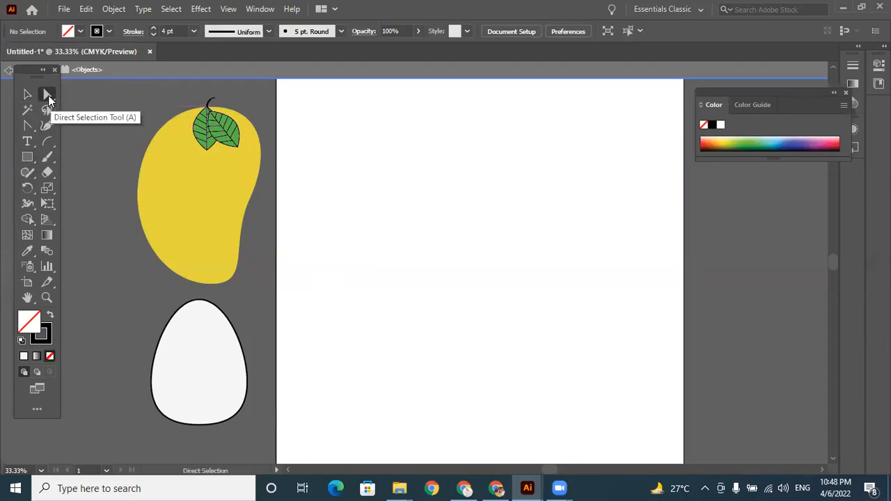
{"action": "left_click", "coordinate": [30, 123]}
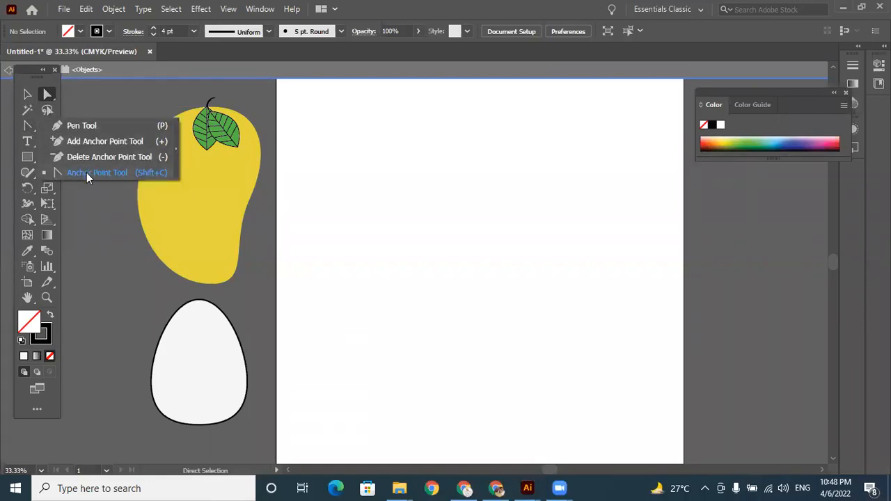
- Draw an unfilled square with a 4 pt black stroke on the empty artboard and rotate it 45° into a diamond
{"action": "left_click", "coordinate": [29, 156]}
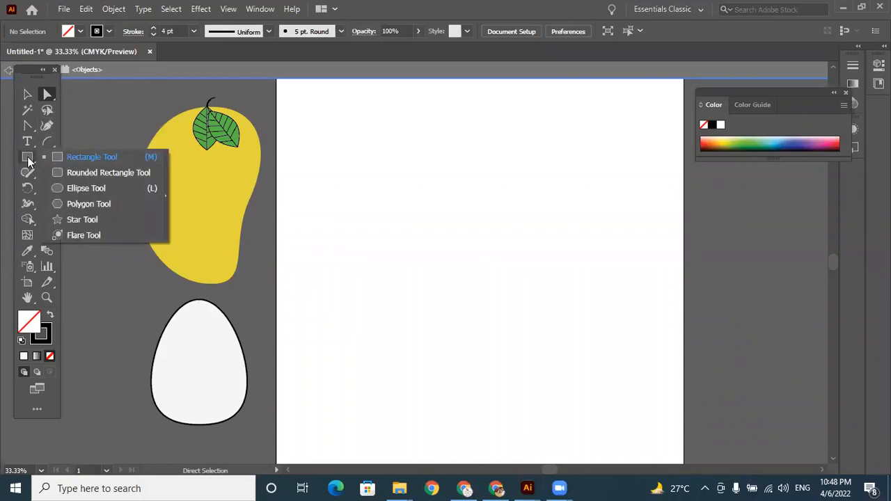
{"action": "left_click", "coordinate": [68, 156]}
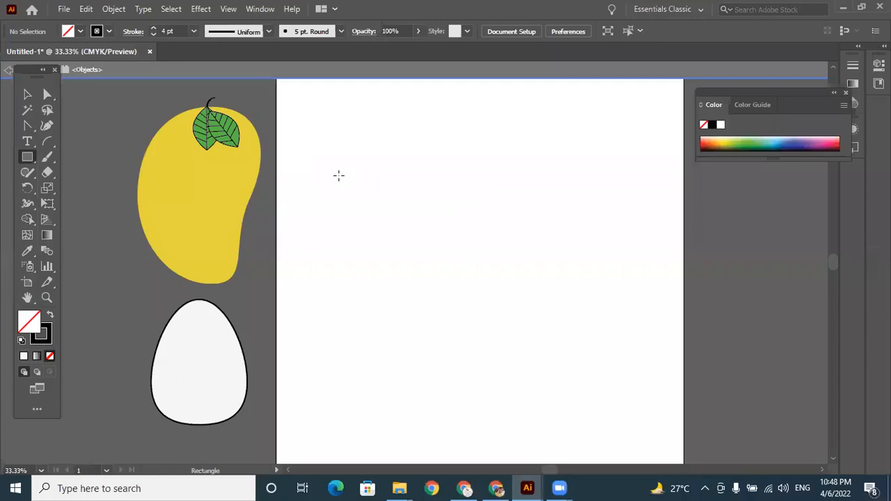
{"action": "left_click_drag", "start_coordinate": [337, 171], "coordinate": [465, 299]}
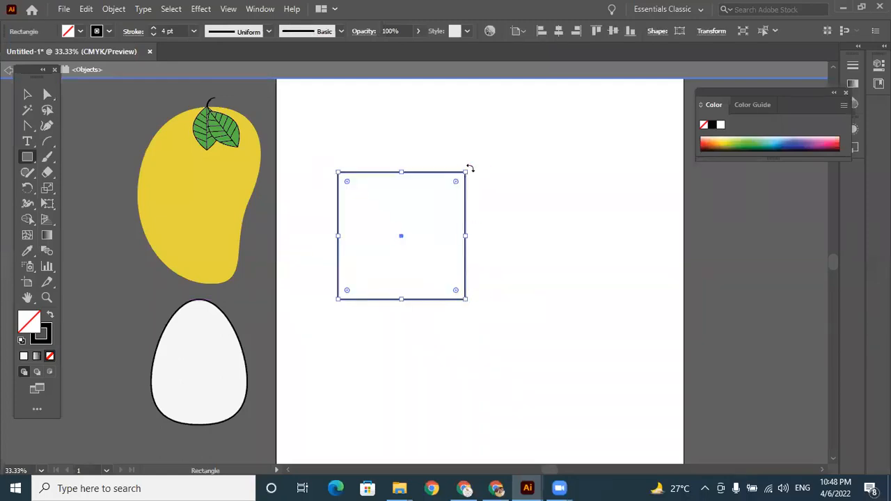
{"action": "left_click_drag", "start_coordinate": [470, 166], "coordinate": [511, 238]}
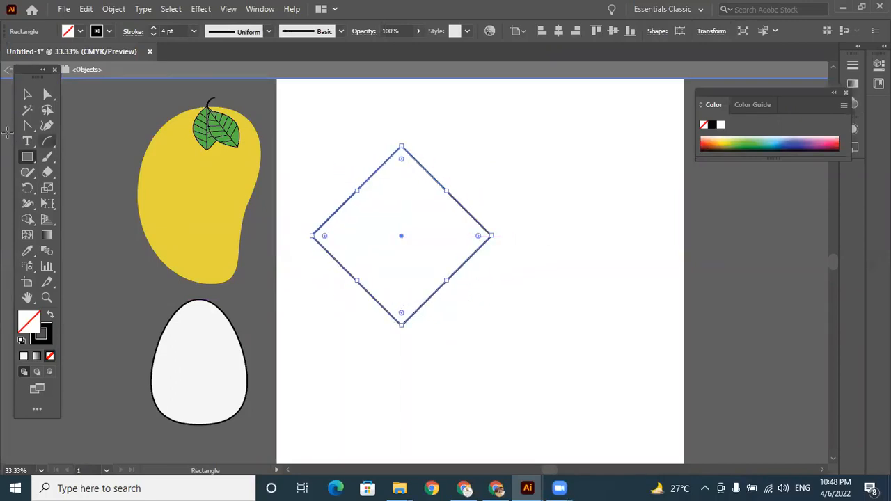
- Shift the diamond slightly left, then draw an unfilled circle with the Ellipse tool to its right and align it level with the diamond's centre
{"action": "left_click", "coordinate": [28, 96]}
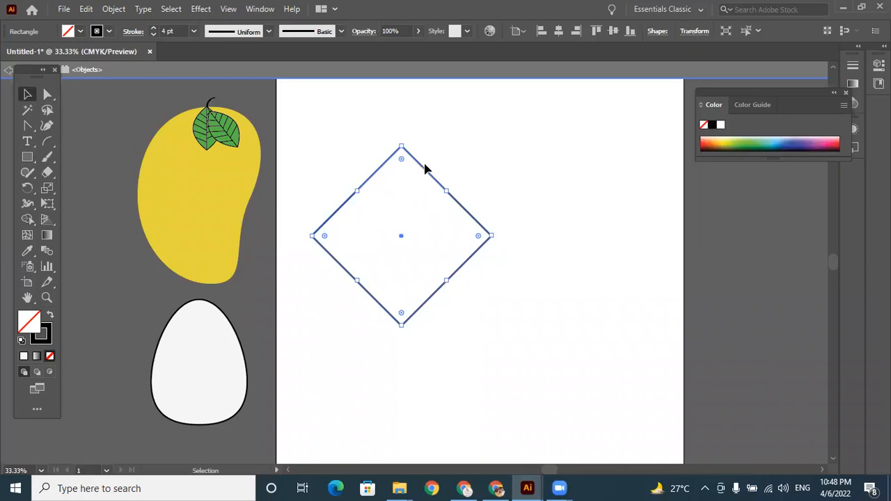
{"action": "left_click_drag", "start_coordinate": [425, 174], "coordinate": [403, 173]}
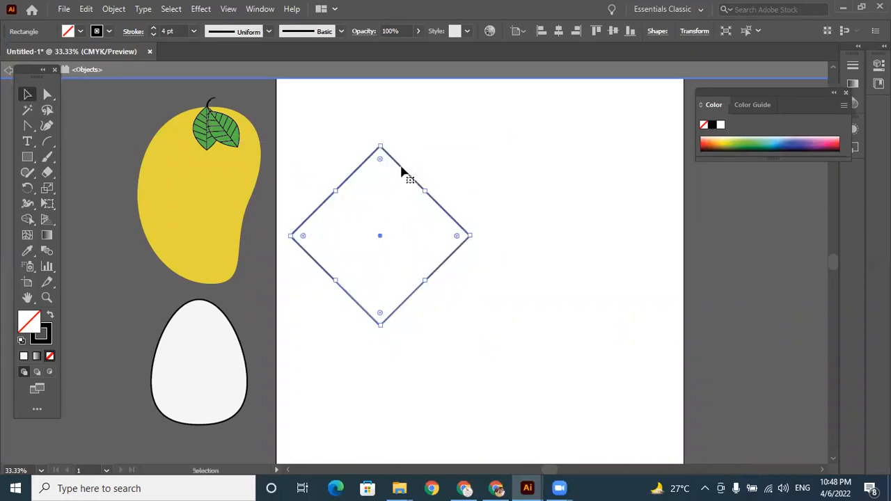
{"action": "left_click", "coordinate": [30, 158]}
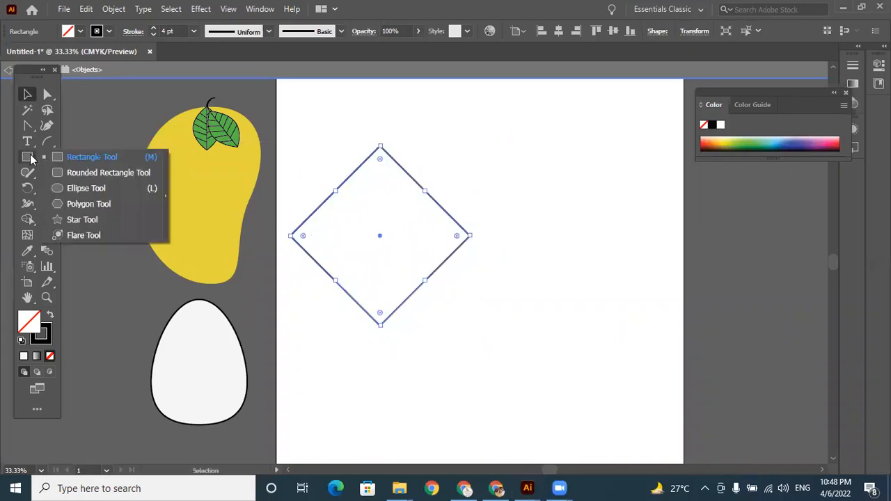
{"action": "left_click", "coordinate": [84, 189]}
{"action": "left_click_drag", "start_coordinate": [509, 165], "coordinate": [672, 328]}
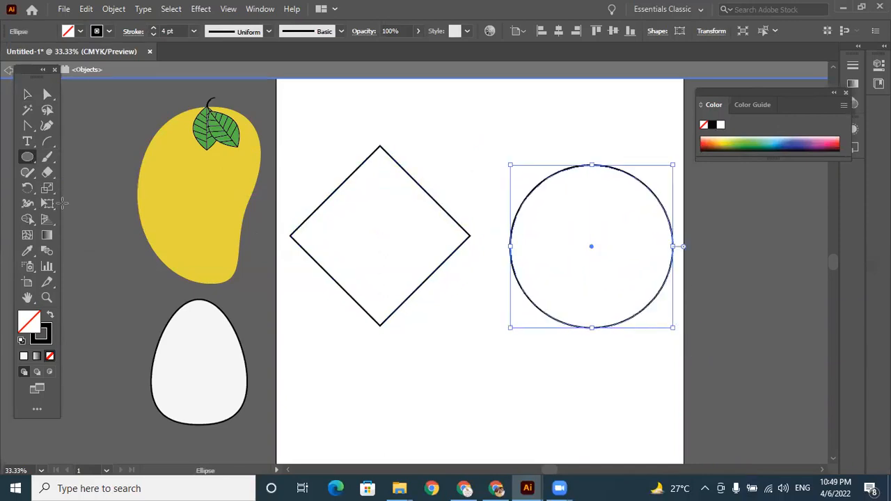
{"action": "left_click", "coordinate": [28, 94]}
{"action": "left_click_drag", "start_coordinate": [603, 169], "coordinate": [592, 155]}
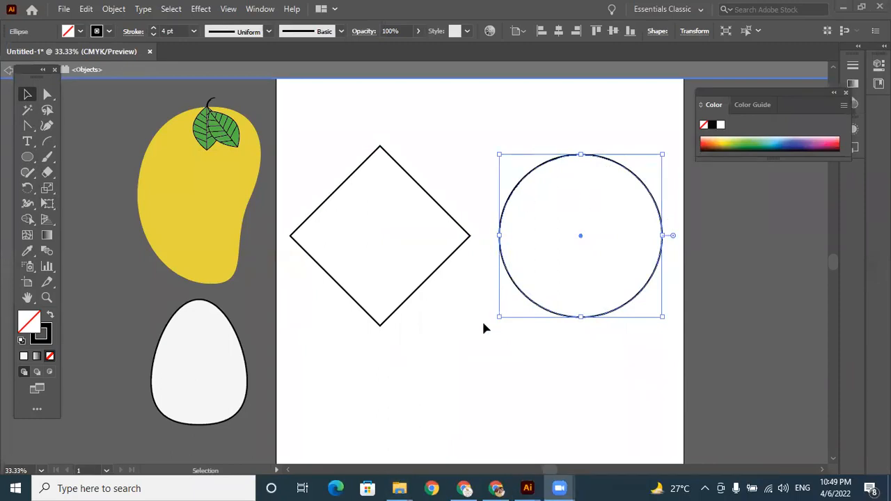
{"action": "left_click", "coordinate": [381, 147]}
{"action": "left_click", "coordinate": [583, 161]}
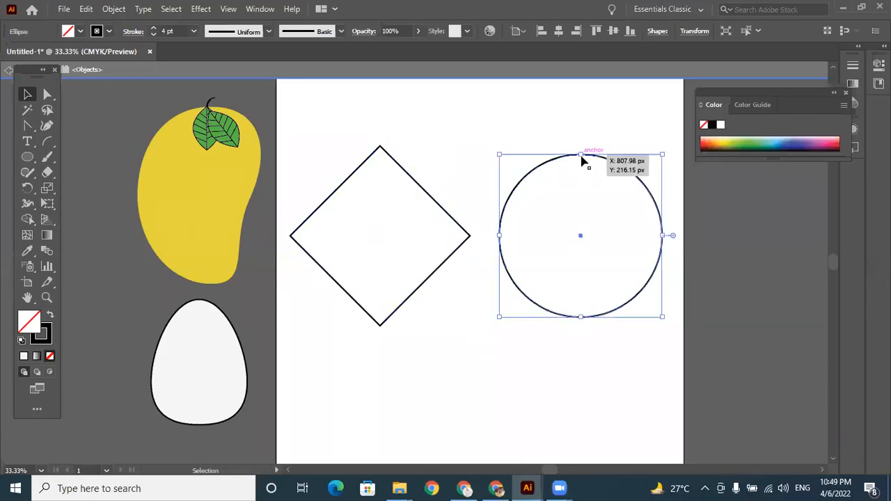
{"action": "left_click", "coordinate": [380, 150]}
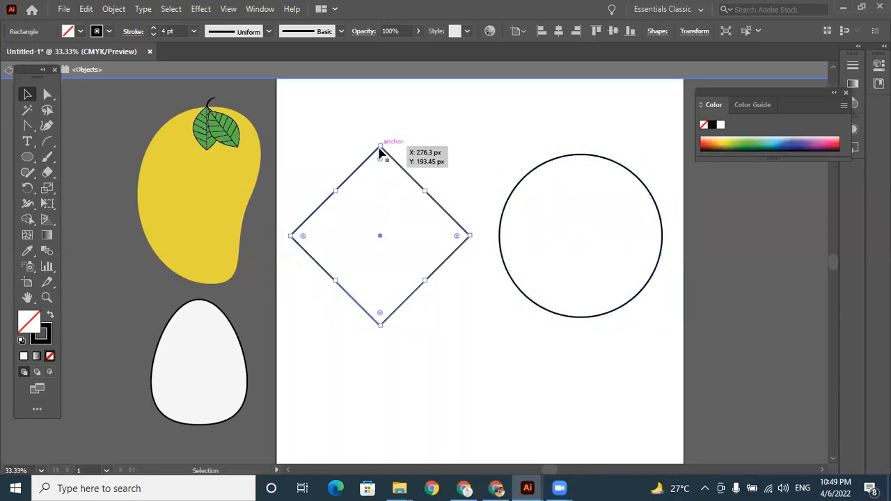
- Try converting the circle's top anchor to a corner with the Anchor Point tool, and undo the conversion
{"action": "left_click", "coordinate": [27, 129]}
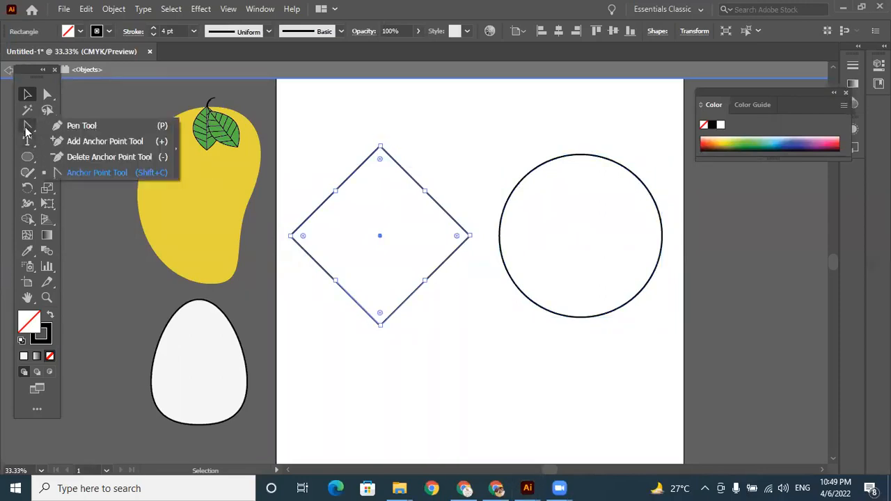
{"action": "left_click", "coordinate": [91, 173]}
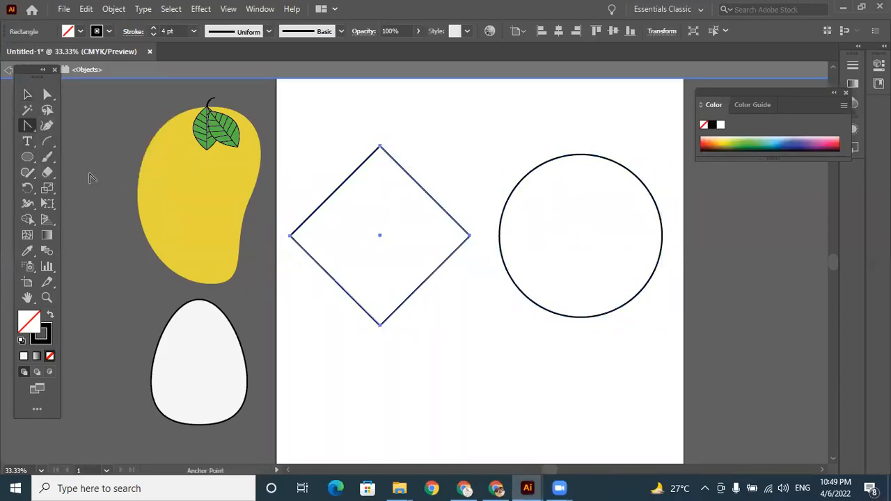
{"action": "left_click", "coordinate": [380, 148]}
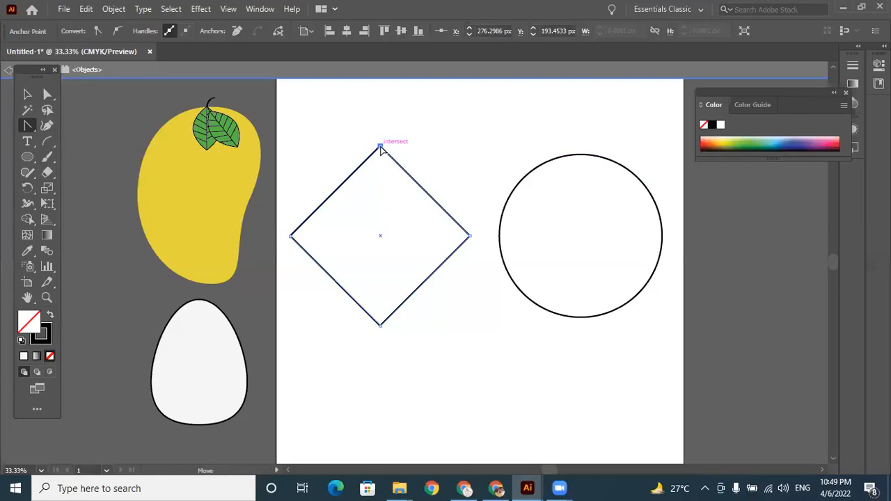
{"action": "left_click", "coordinate": [585, 155]}
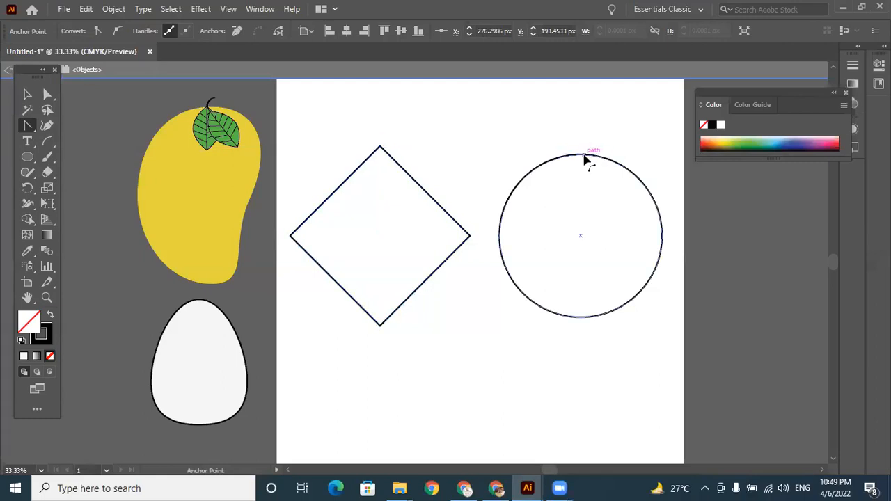
{"action": "left_click", "coordinate": [579, 155]}
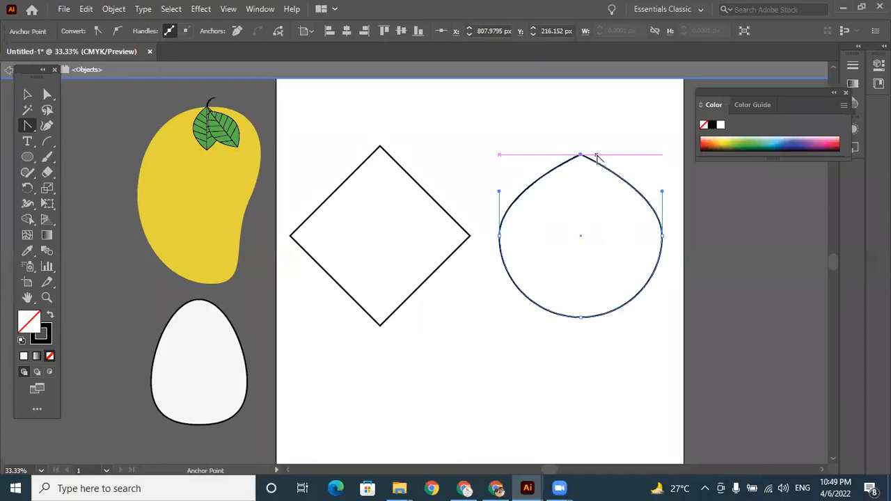
{"action": "key", "text": "ctrl+z"}
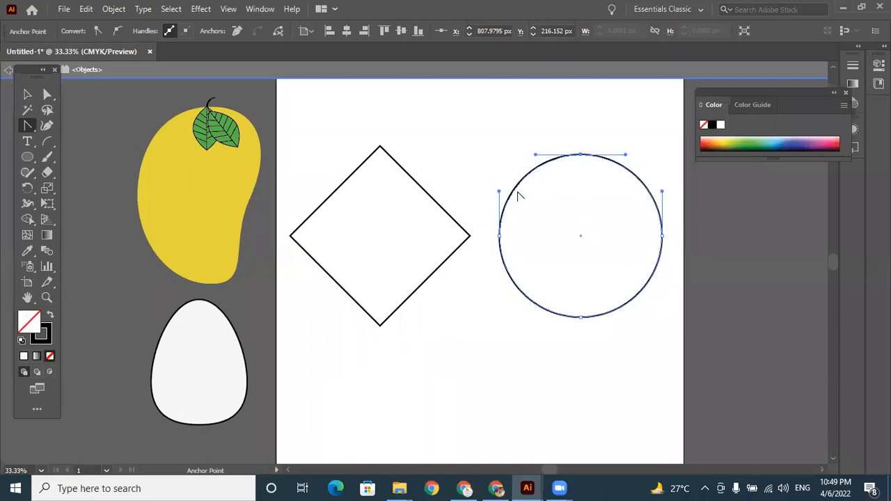
- Convert the circle's top, bottom, right and left anchors to corner points with the Anchor Point tool, forming a diamond
{"action": "left_click_drag", "start_coordinate": [21, 124], "coordinate": [77, 174]}
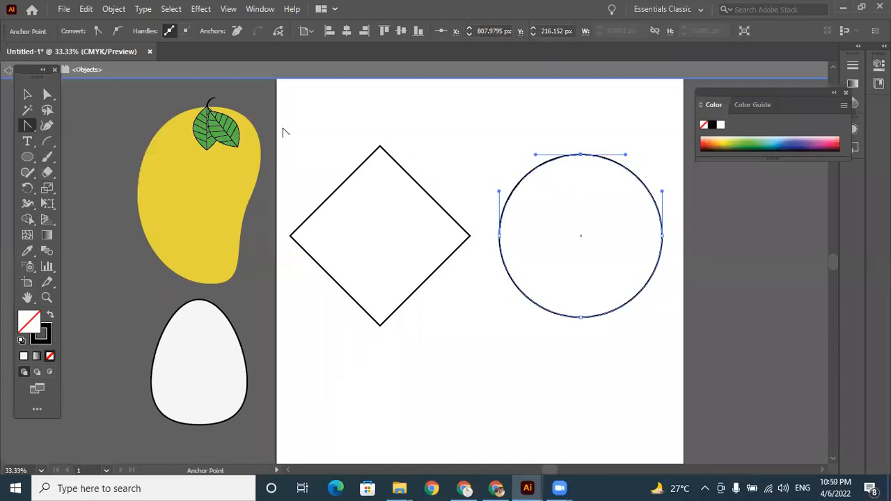
{"action": "left_click", "coordinate": [582, 155]}
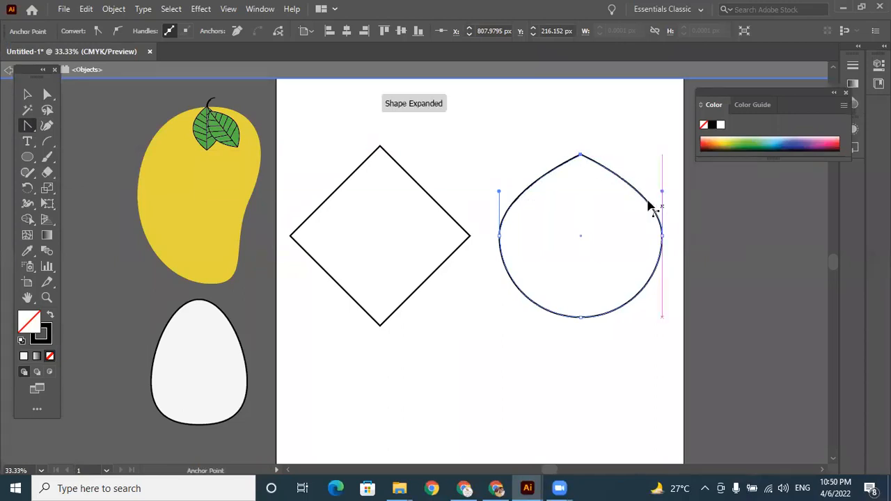
{"action": "left_click", "coordinate": [581, 317]}
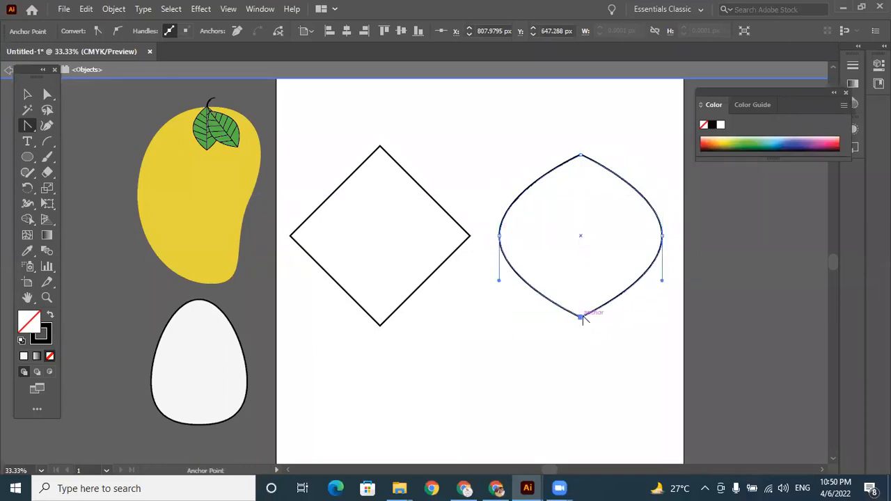
{"action": "left_click", "coordinate": [662, 237]}
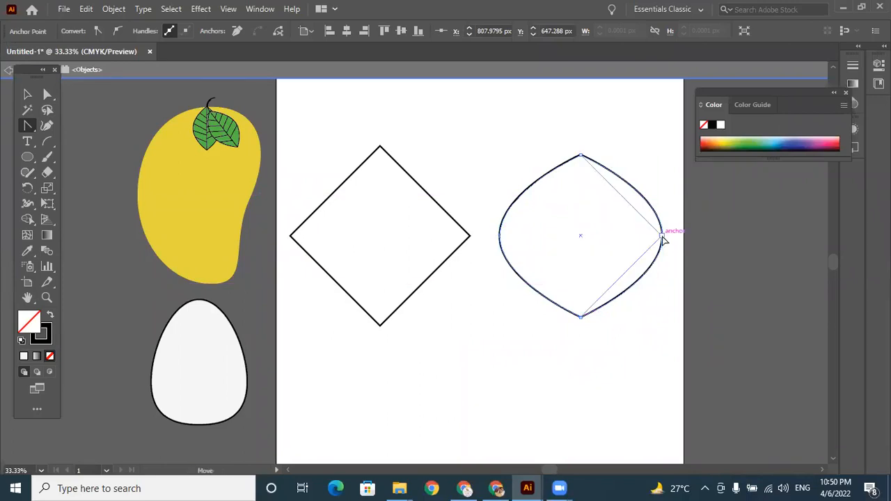
{"action": "left_click", "coordinate": [498, 236]}
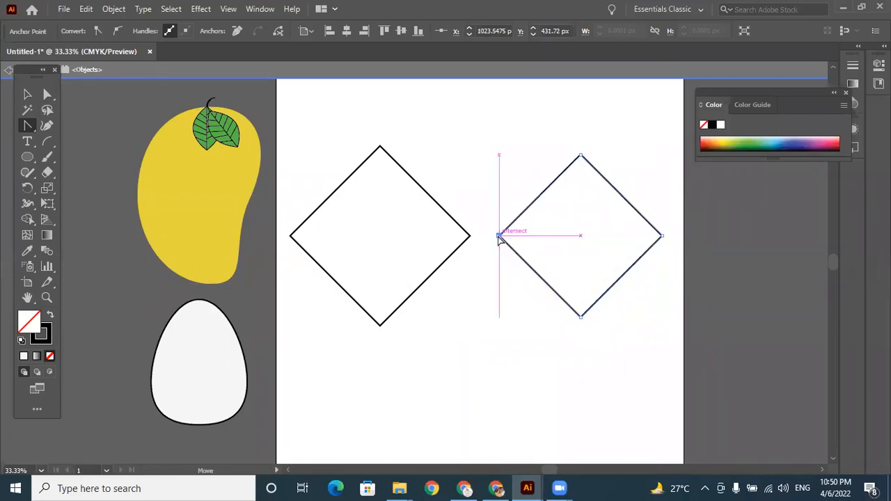
{"action": "left_click", "coordinate": [27, 94]}
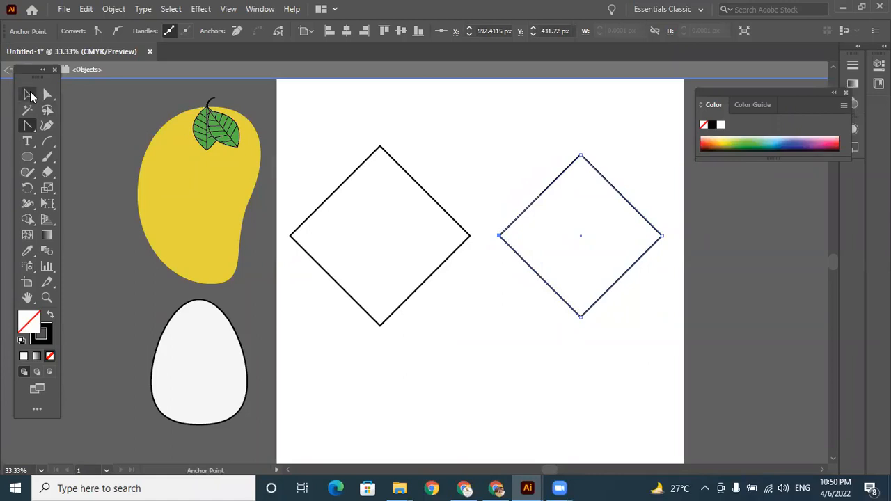
{"action": "left_click", "coordinate": [600, 176]}
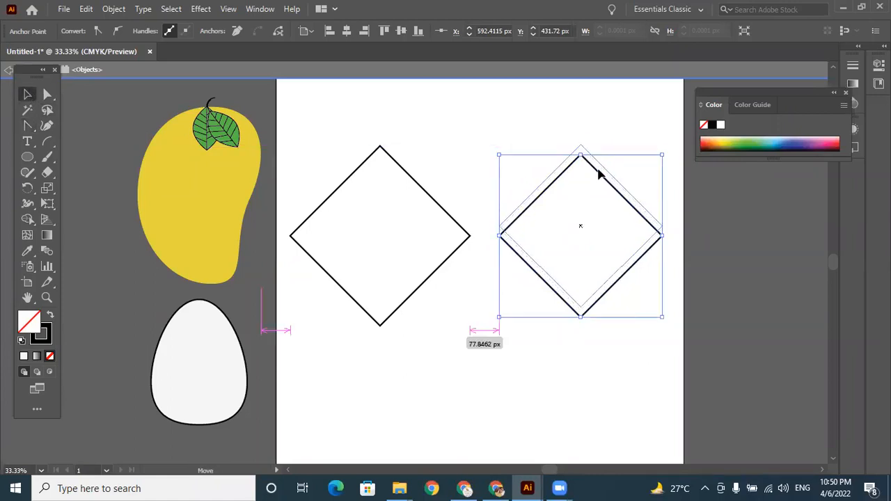
{"action": "left_click", "coordinate": [402, 170]}
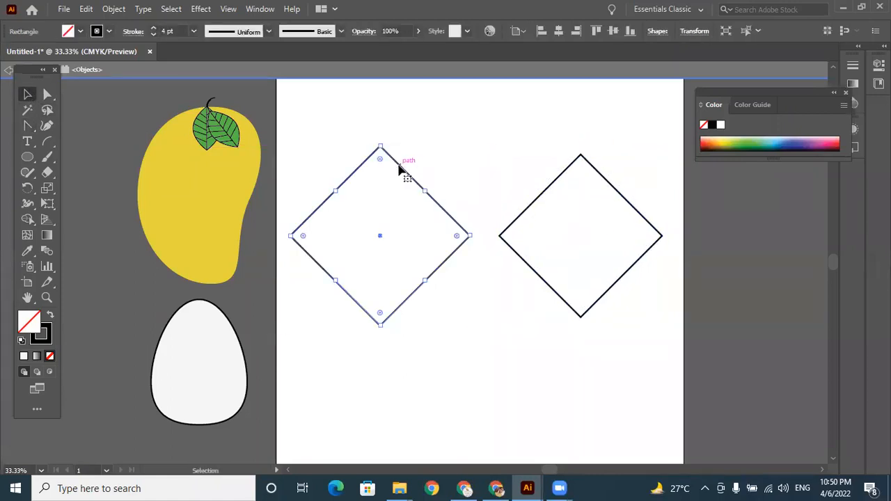
{"action": "left_click", "coordinate": [609, 183]}
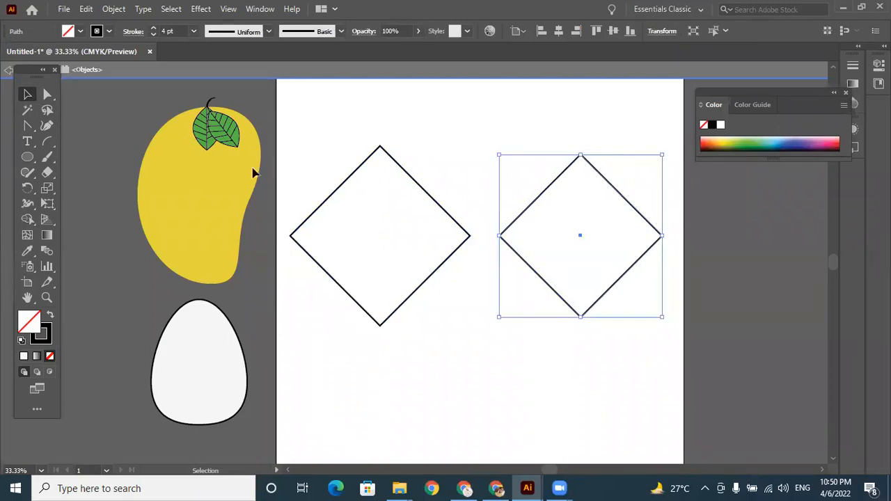
- Convert the top and bottom corners of the original left diamond into smooth points with the Anchor Point tool, pulling out nearly horizontal handles
{"action": "left_click", "coordinate": [27, 126]}
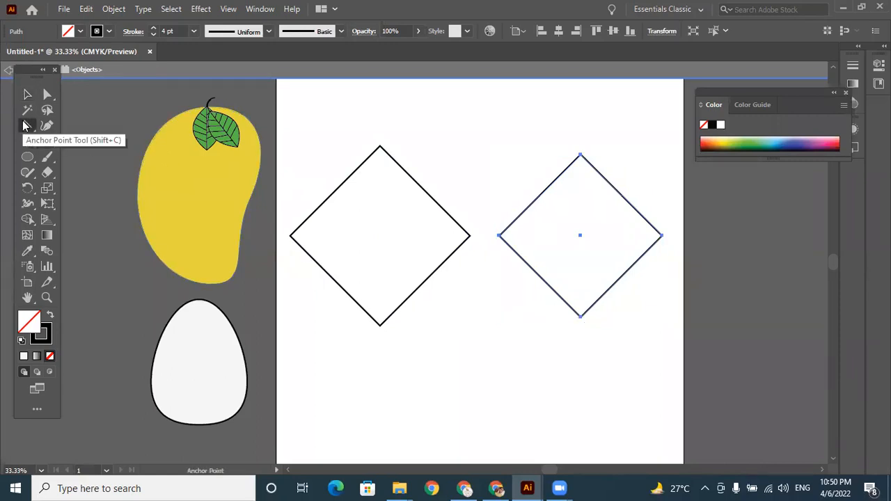
{"action": "right_click", "coordinate": [27, 126]}
{"action": "left_click", "coordinate": [83, 172]}
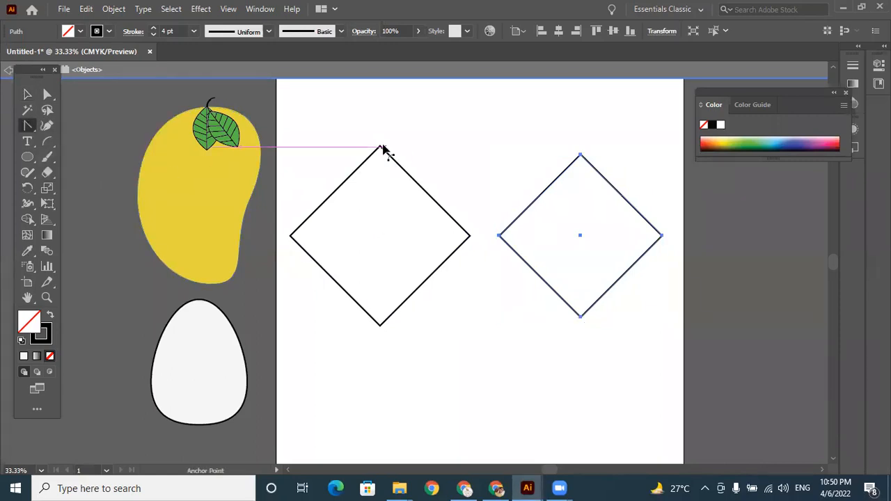
{"action": "left_click", "coordinate": [380, 147]}
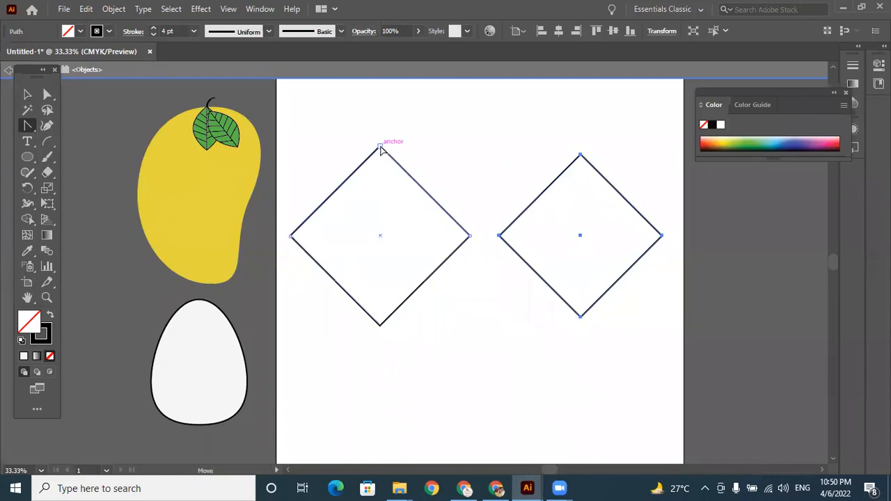
{"action": "left_click_drag", "start_coordinate": [380, 148], "coordinate": [451, 148]}
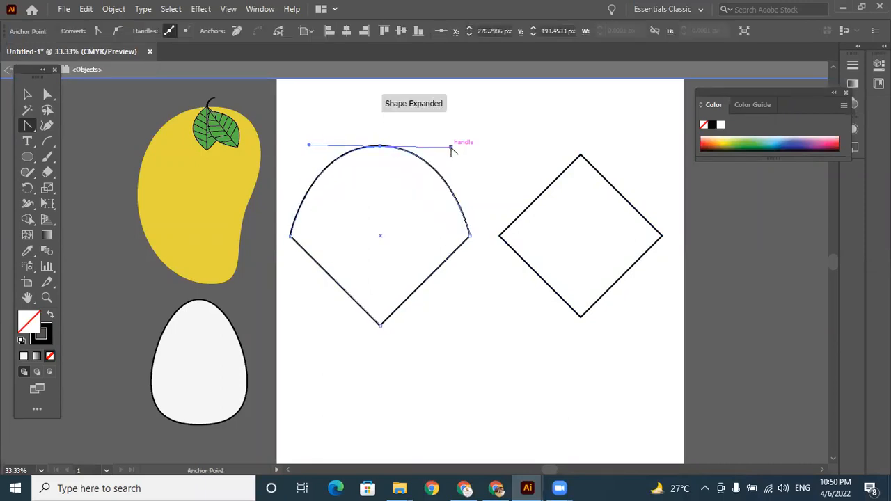
{"action": "left_click", "coordinate": [380, 326]}
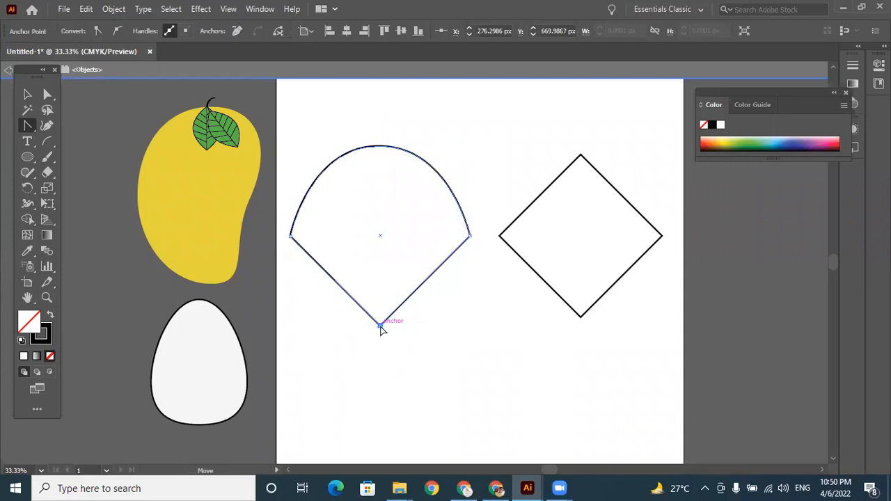
{"action": "left_click_drag", "start_coordinate": [381, 326], "coordinate": [298, 323]}
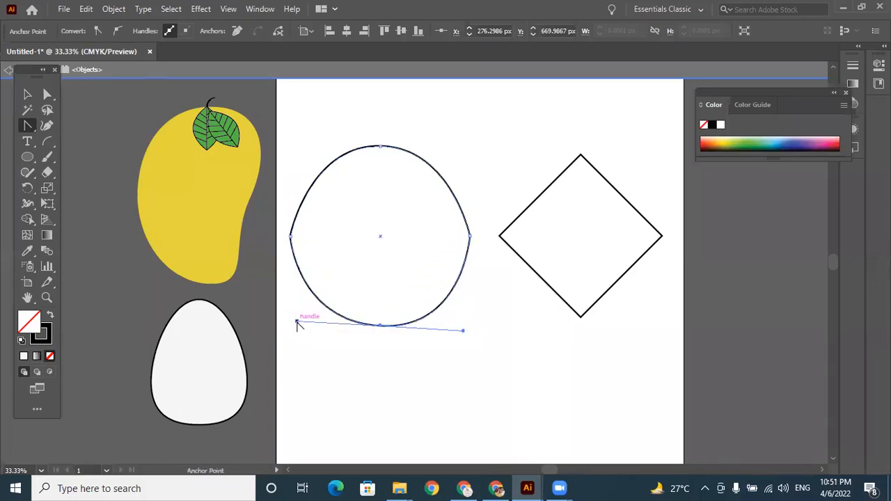
- Exit isolation mode and move the rounded left shape slightly up and to the left
{"action": "left_click", "coordinate": [27, 94]}
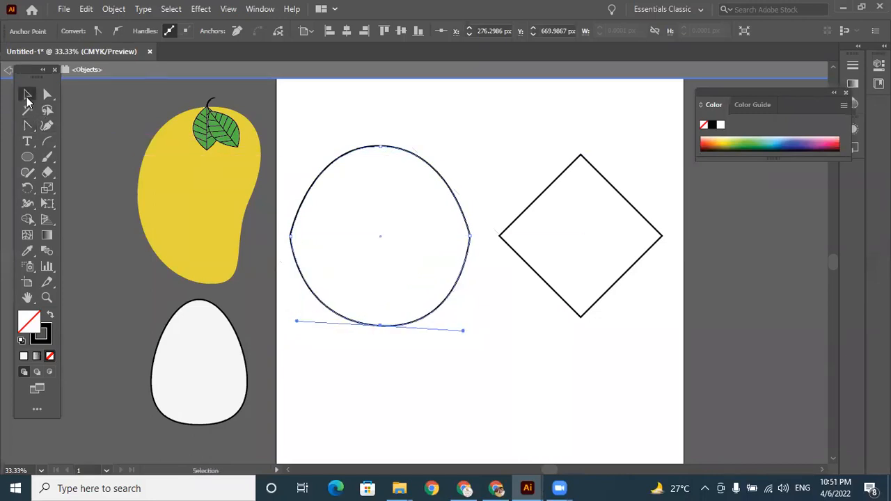
{"action": "double_click", "coordinate": [491, 362]}
{"action": "left_click_drag", "start_coordinate": [406, 151], "coordinate": [403, 144]}
{"action": "left_click", "coordinate": [603, 179]}
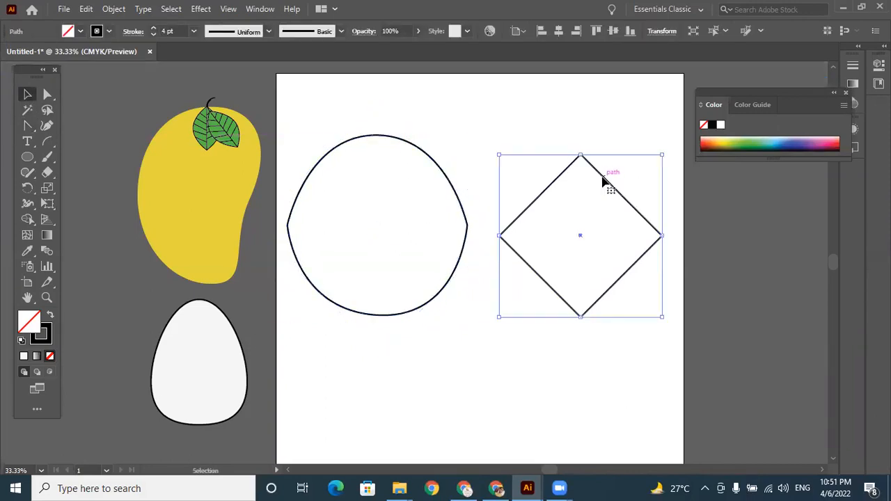
{"action": "left_click", "coordinate": [432, 163]}
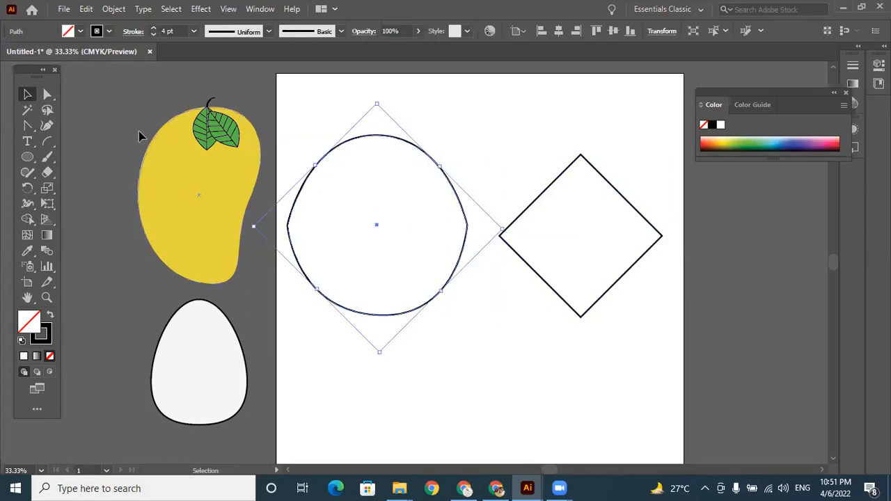
- Delete the top anchor of the right diamond and of the rounded left shape with the Delete Anchor Point tool
{"action": "left_click", "coordinate": [27, 126]}
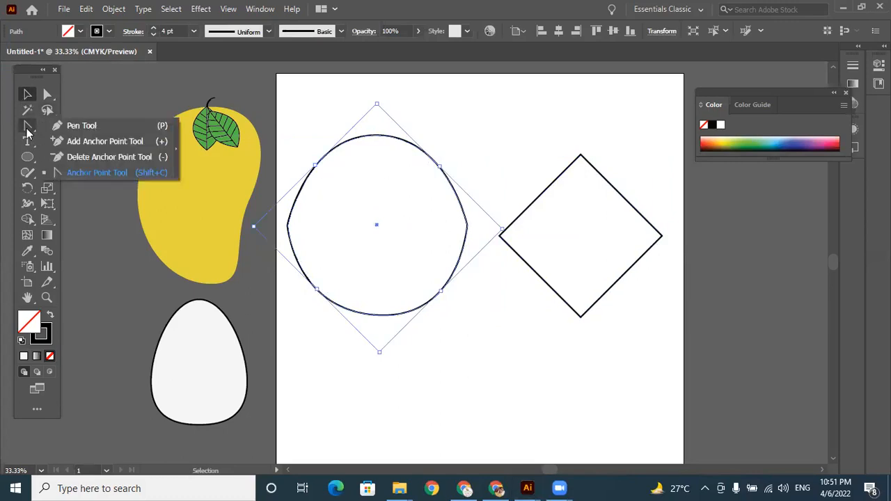
{"action": "left_click", "coordinate": [81, 157]}
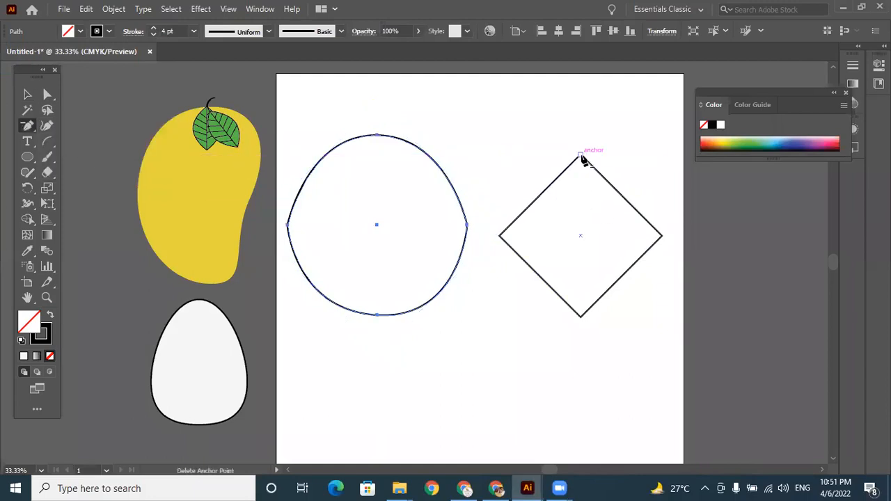
{"action": "left_click", "coordinate": [581, 156]}
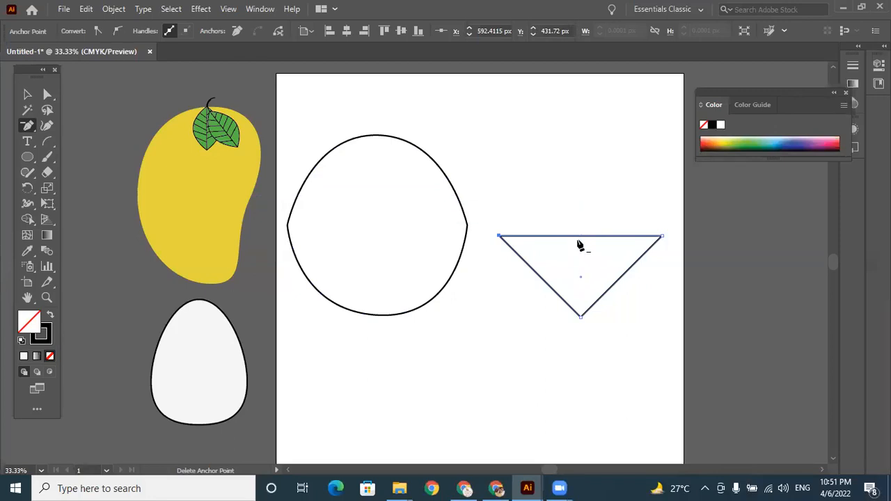
{"action": "left_click", "coordinate": [376, 135]}
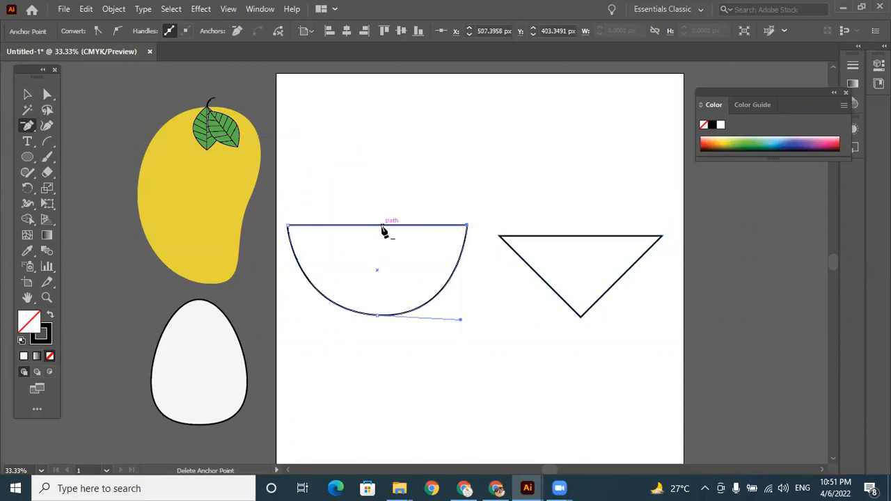
- Add an anchor point at the middle of the top edge of the triangle and of the half-round shape
{"action": "left_click", "coordinate": [28, 127]}
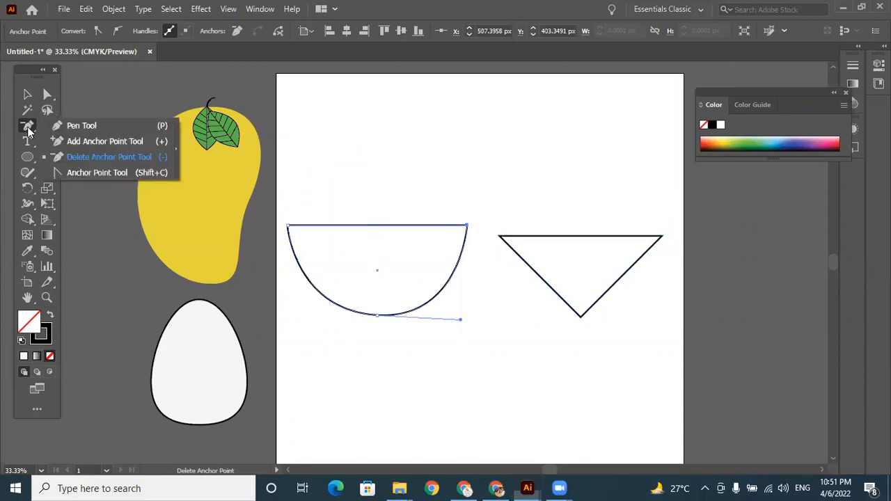
{"action": "left_click", "coordinate": [85, 142]}
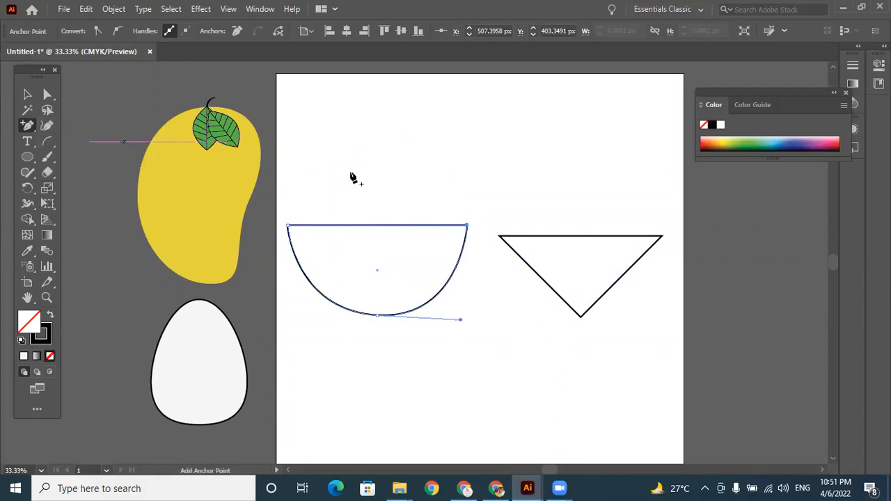
{"action": "left_click", "coordinate": [581, 237]}
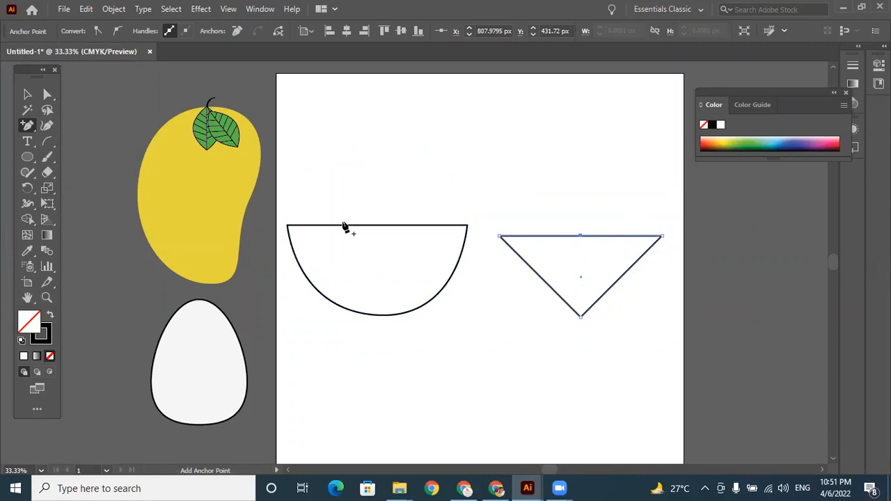
{"action": "left_click", "coordinate": [377, 225]}
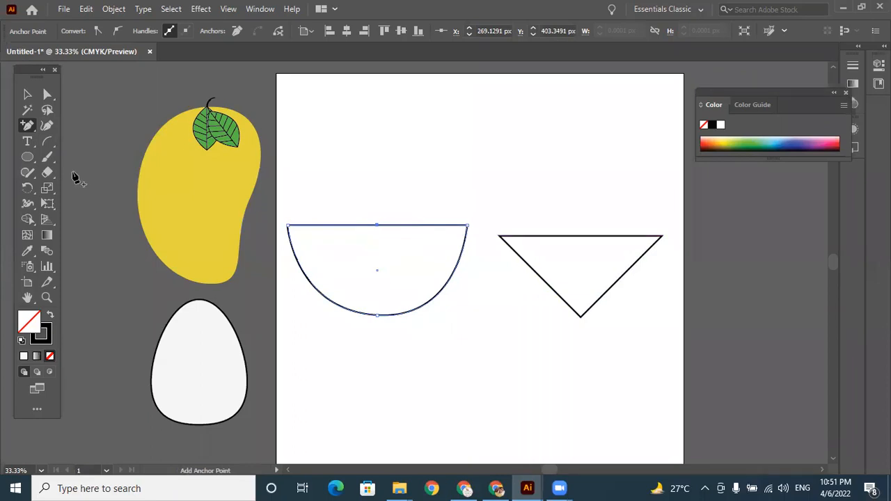
- Raise the new top-edge anchors of the triangle and the half-round shape with Direct Selection, forming a pointed top on each
{"action": "left_click", "coordinate": [47, 97]}
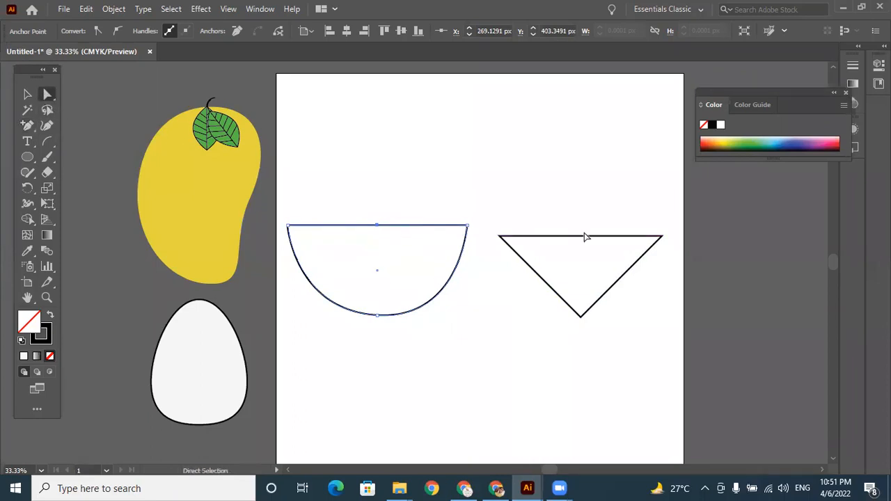
{"action": "left_click_drag", "start_coordinate": [582, 238], "coordinate": [578, 161]}
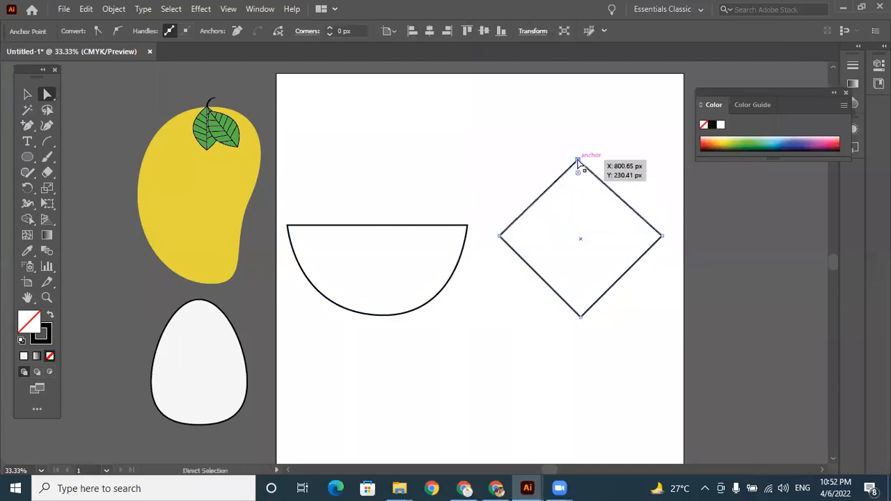
{"action": "left_click", "coordinate": [642, 345]}
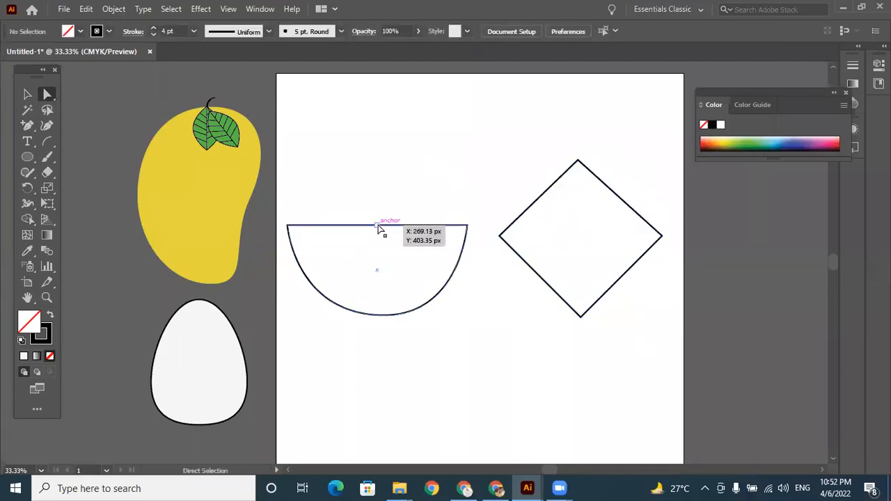
{"action": "left_click_drag", "start_coordinate": [378, 226], "coordinate": [378, 147]}
{"action": "left_click", "coordinate": [485, 333]}
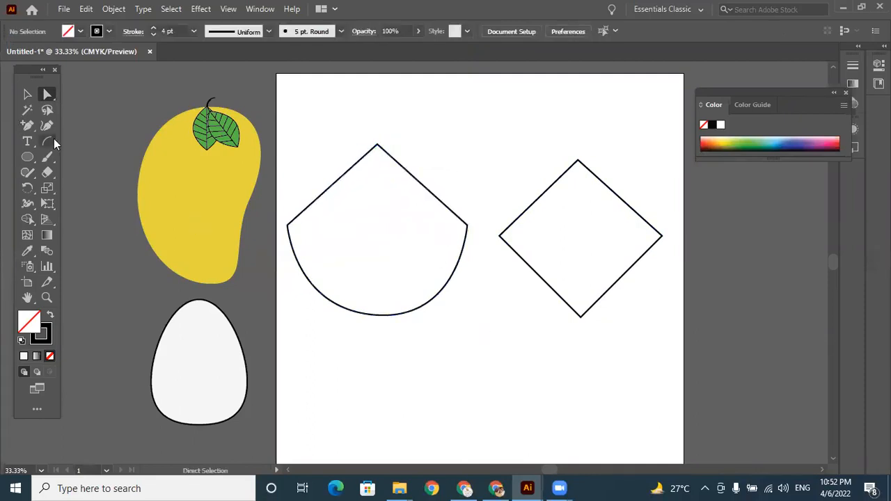
- Select both shapes on the artboard and delete them
{"action": "left_click", "coordinate": [27, 94]}
{"action": "left_click_drag", "start_coordinate": [300, 110], "coordinate": [616, 343]}
{"action": "key", "text": "Delete"}
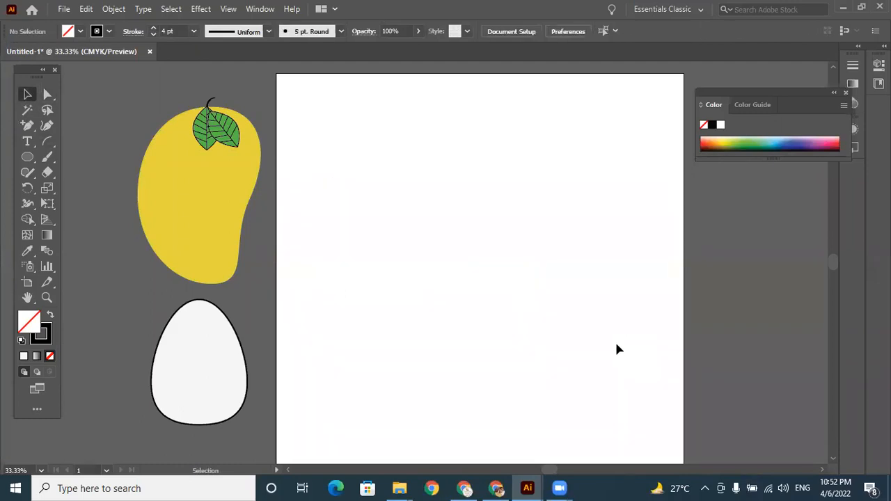
- Draw a tall, unfilled rectangle near the middle of the artboard with the Rectangle tool and deselect it
{"action": "left_click_drag", "start_coordinate": [29, 156], "coordinate": [66, 157]}
{"action": "left_click_drag", "start_coordinate": [402, 158], "coordinate": [556, 369]}
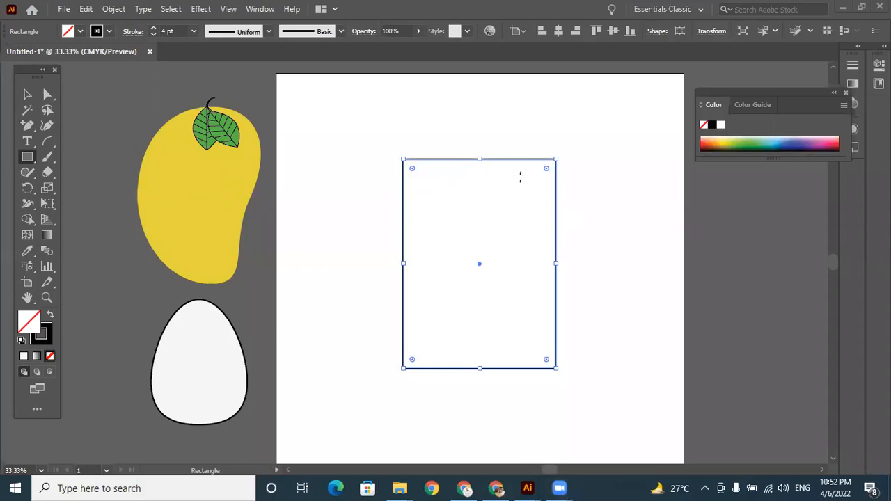
{"action": "left_click", "coordinate": [26, 96]}
{"action": "left_click", "coordinate": [633, 210]}
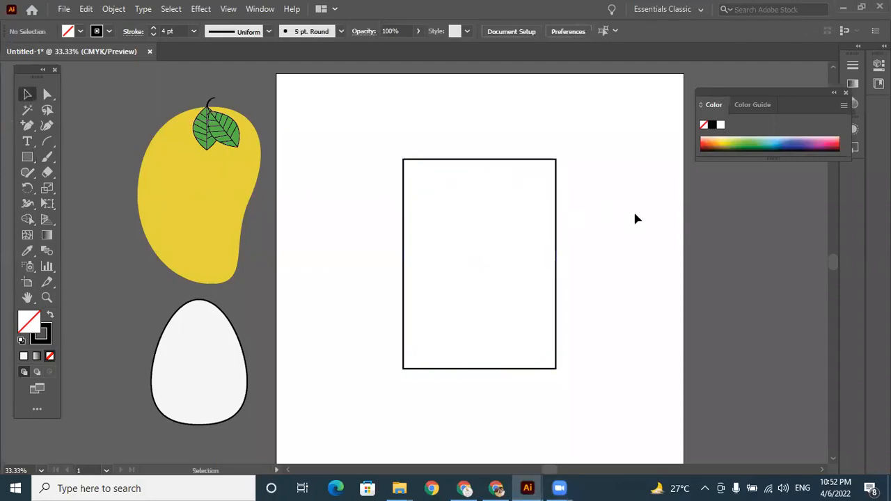
- Add an anchor point at the middle of the rectangle's top edge with the Add Anchor Point tool
{"action": "left_click", "coordinate": [482, 160]}
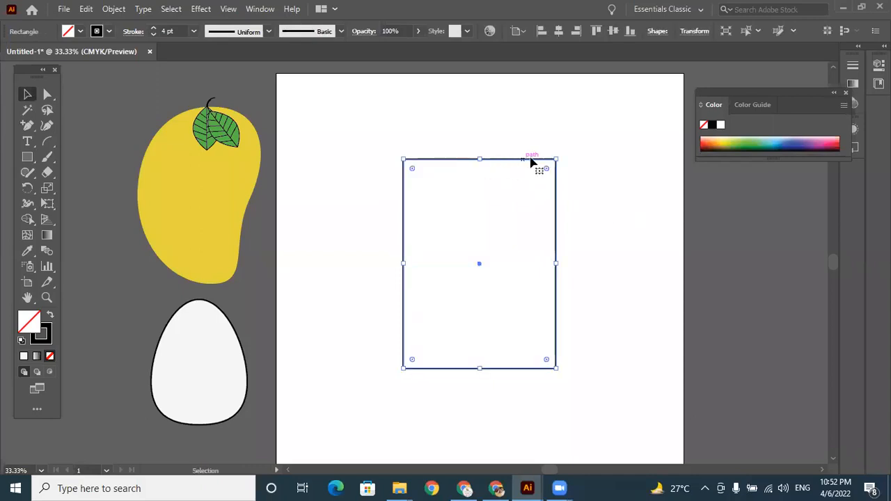
{"action": "left_click", "coordinate": [43, 95]}
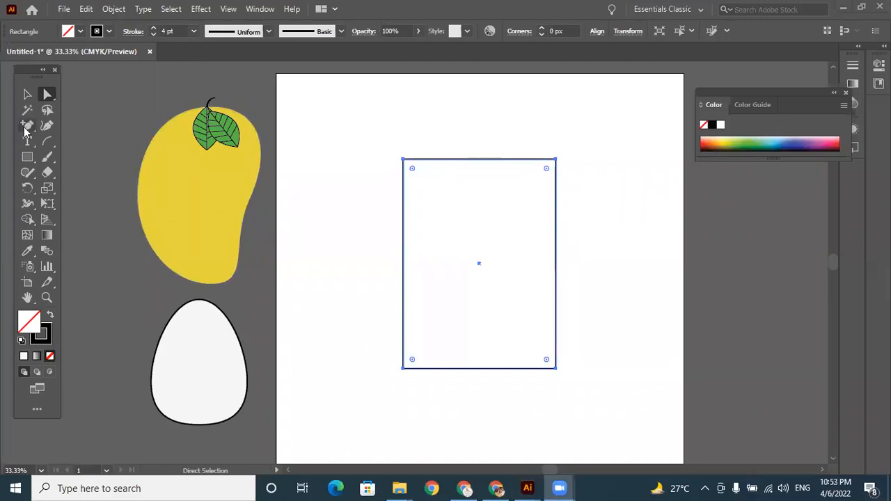
{"action": "left_click_drag", "start_coordinate": [27, 125], "coordinate": [63, 144]}
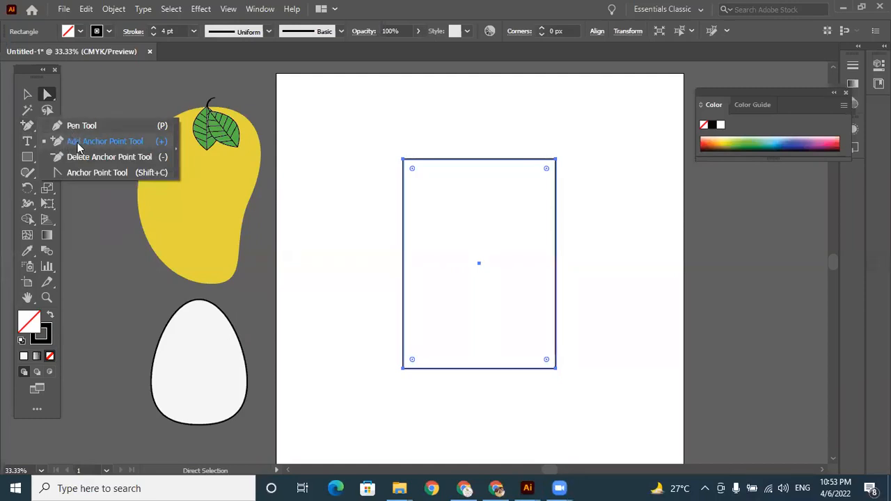
{"action": "left_click", "coordinate": [78, 143]}
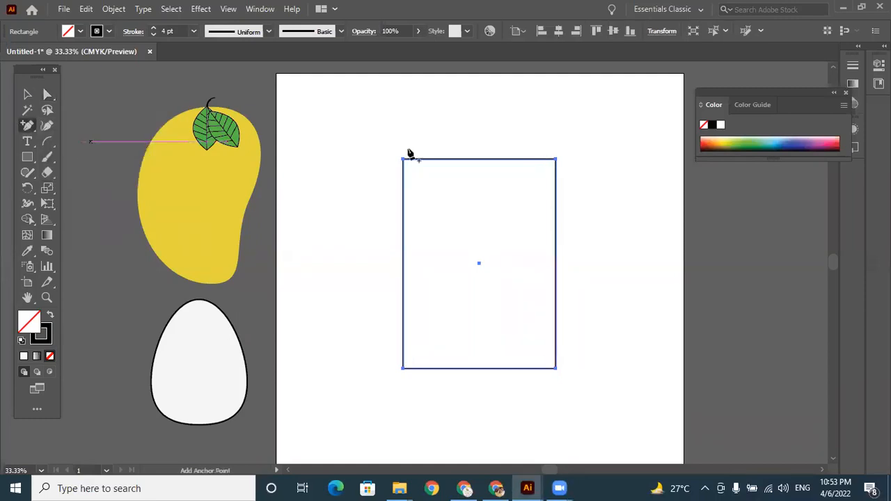
{"action": "left_click", "coordinate": [479, 159]}
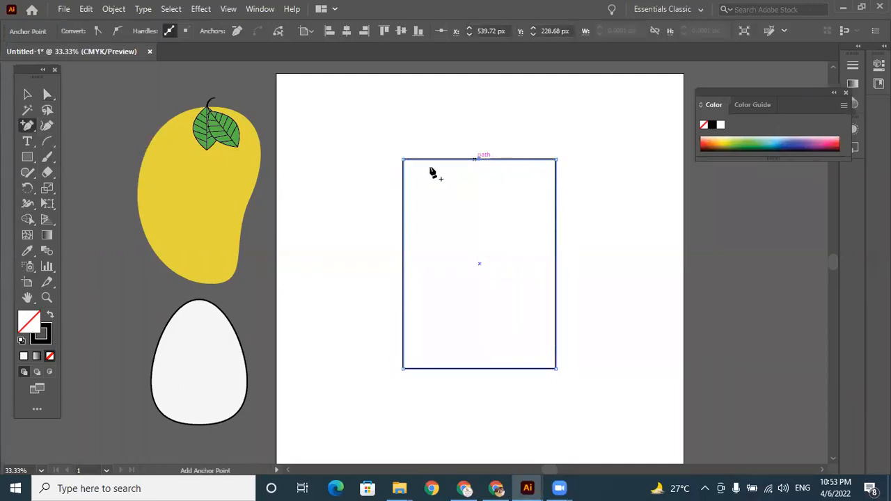
- Raise the top edge's middle anchor to about X 540 px, Y 56 px and convert it to a smooth point with horizontal handles, forming an arch
{"action": "left_click", "coordinate": [46, 95]}
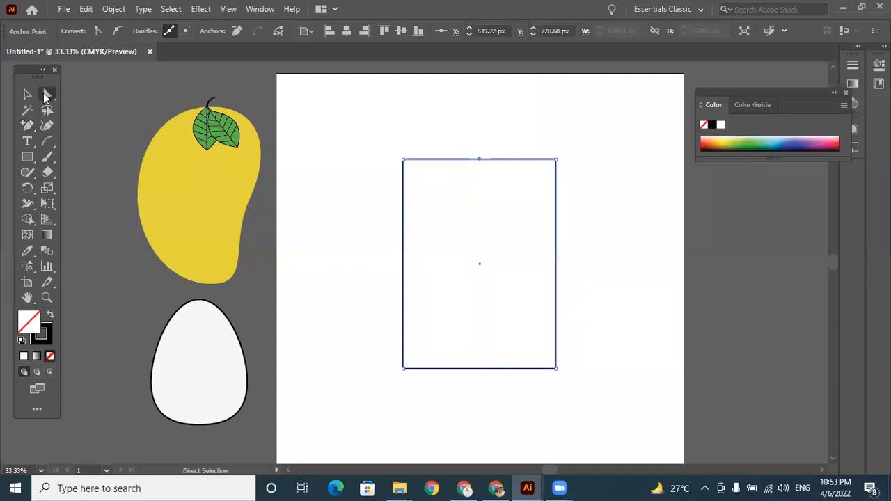
{"action": "left_click", "coordinate": [479, 160]}
{"action": "left_click_drag", "start_coordinate": [478, 159], "coordinate": [480, 95]}
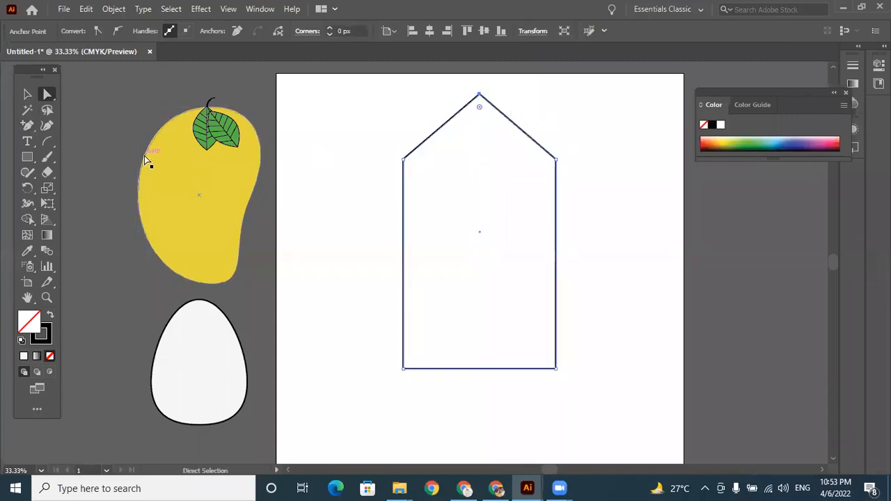
{"action": "left_click_drag", "start_coordinate": [28, 134], "coordinate": [85, 176]}
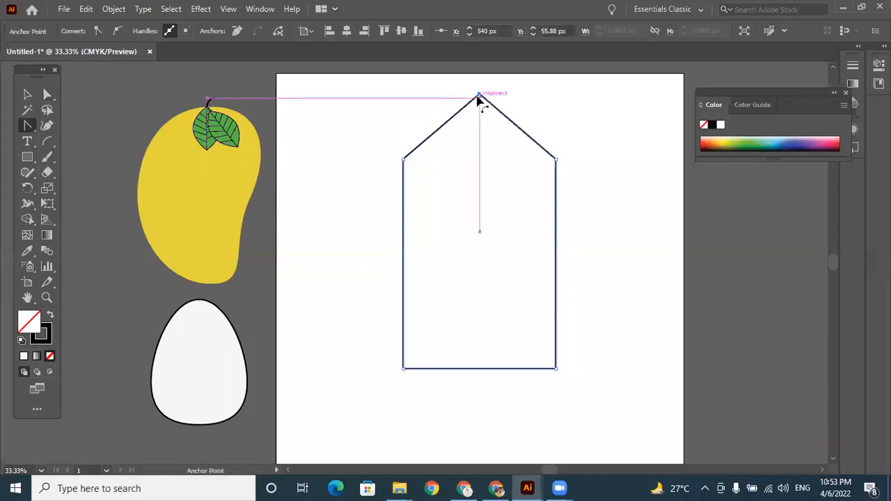
{"action": "left_click_drag", "start_coordinate": [478, 94], "coordinate": [542, 94]}
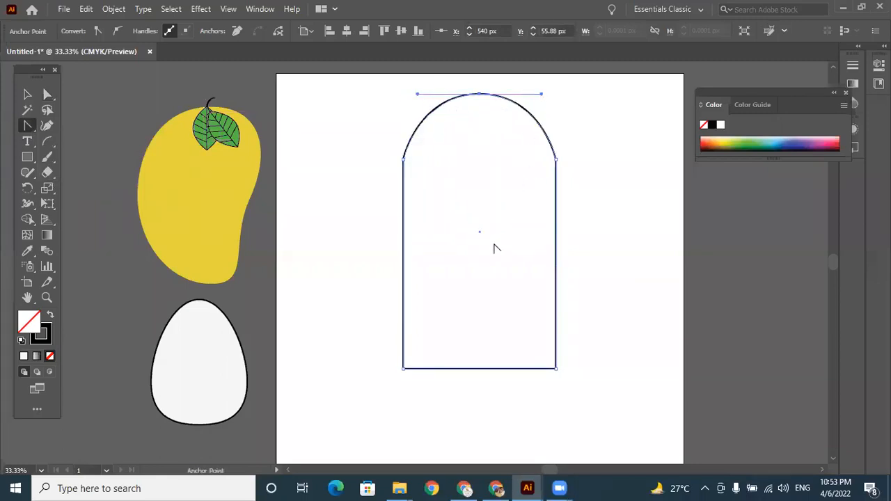
- Draw a horizontal line across the base of the arch and a vertical centre line from it to the bottom edge with the Line Segment tool
{"action": "left_click", "coordinate": [47, 141]}
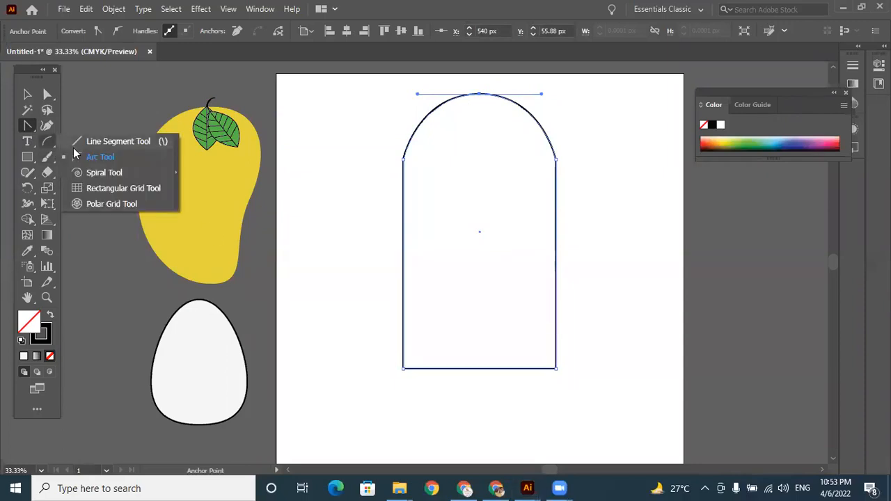
{"action": "left_click", "coordinate": [82, 142]}
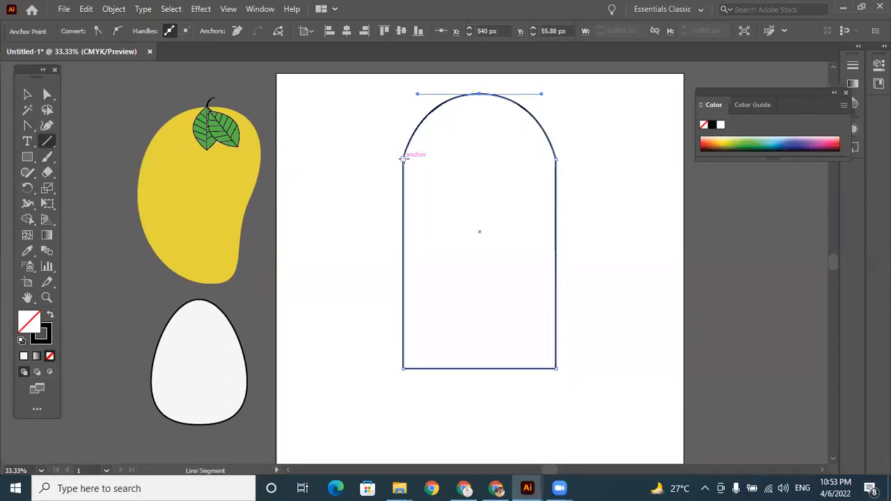
{"action": "left_click_drag", "start_coordinate": [403, 158], "coordinate": [556, 159]}
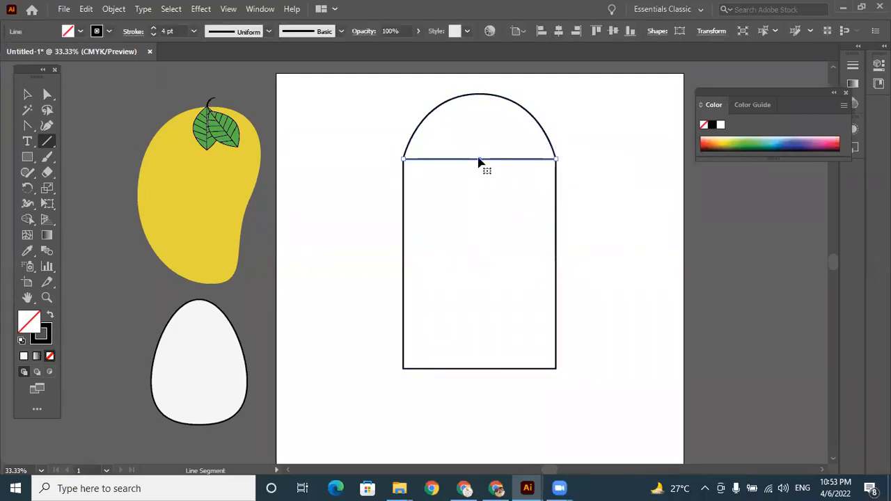
{"action": "left_click_drag", "start_coordinate": [479, 369], "coordinate": [490, 166]}
{"action": "left_click_drag", "start_coordinate": [479, 158], "coordinate": [479, 158]}
- Draw a short vertical line on each side of the centre line as door handles and deselect them
{"action": "left_click_drag", "start_coordinate": [495, 237], "coordinate": [495, 276]}
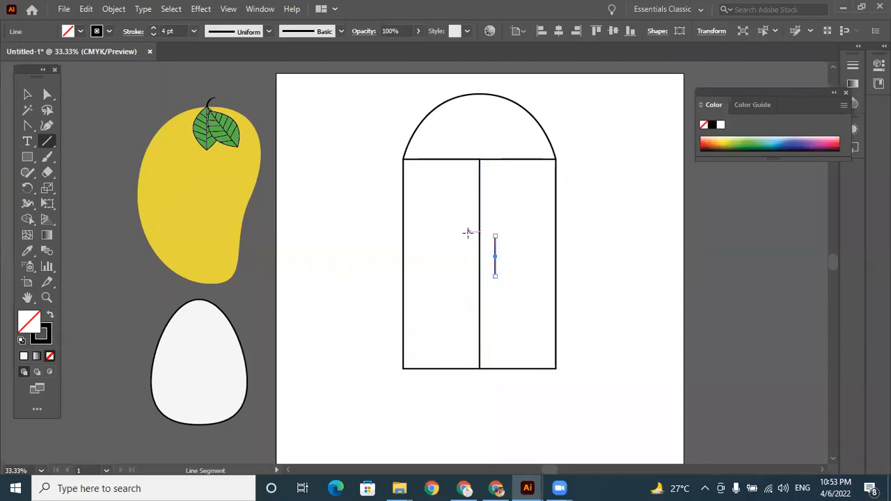
{"action": "left_click_drag", "start_coordinate": [464, 236], "coordinate": [464, 277]}
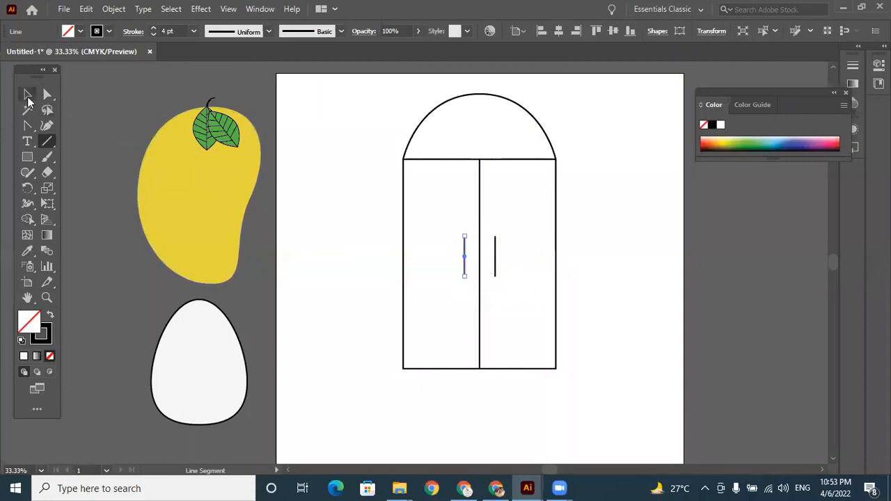
{"action": "left_click", "coordinate": [27, 94]}
{"action": "left_click", "coordinate": [590, 235]}
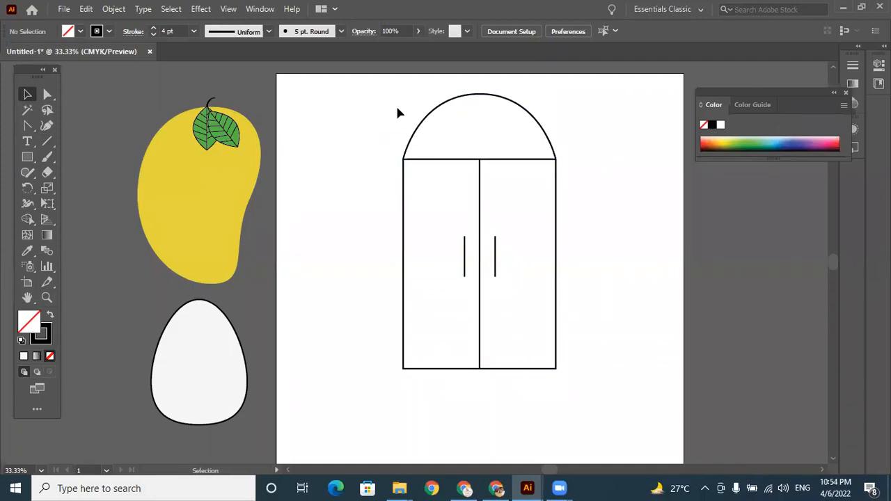
- Select the arched outline, dividing lines and handles of the door and group them
{"action": "left_click_drag", "start_coordinate": [392, 102], "coordinate": [589, 396]}
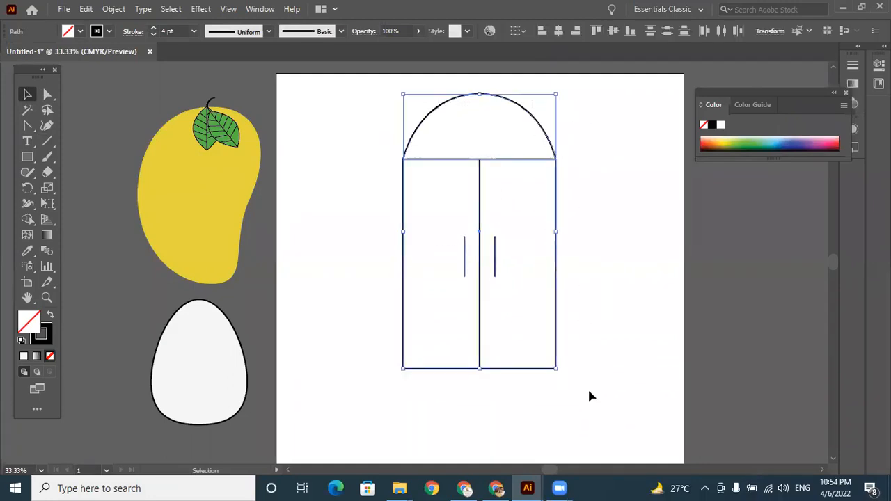
{"action": "left_click", "coordinate": [592, 289]}
{"action": "left_click", "coordinate": [480, 174]}
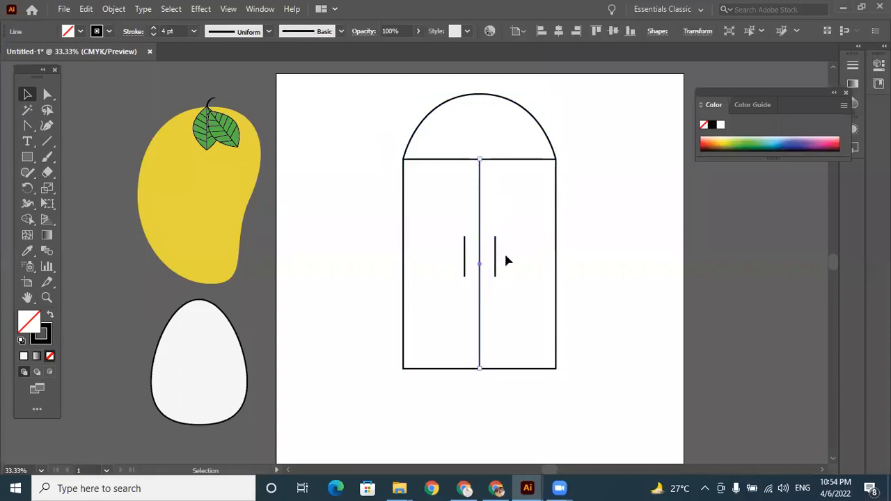
{"action": "left_click", "coordinate": [495, 258]}
{"action": "left_click", "coordinate": [464, 257]}
{"action": "left_click_drag", "start_coordinate": [379, 103], "coordinate": [589, 417]}
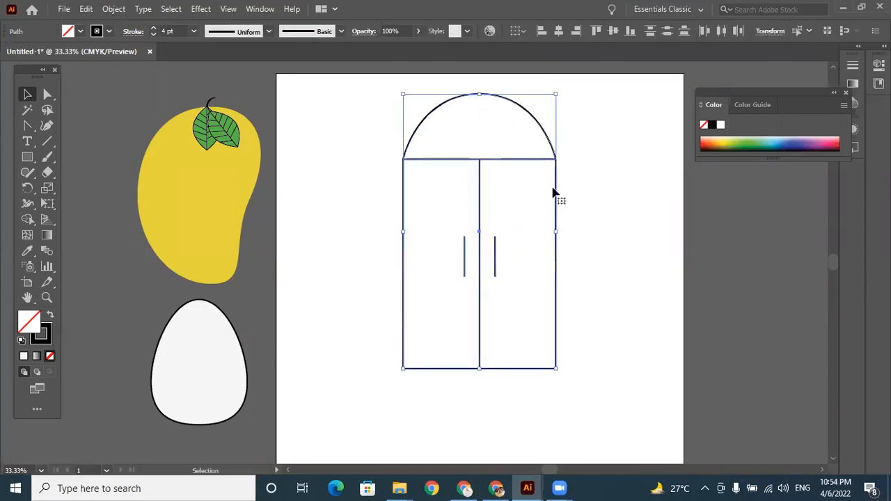
{"action": "right_click", "coordinate": [526, 165]}
{"action": "left_click", "coordinate": [579, 241]}
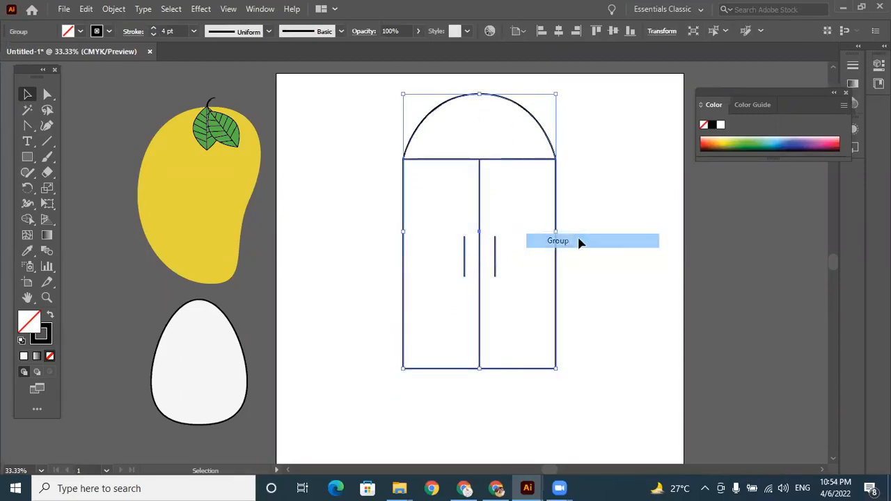
- Scale the door group down to a little over half its size and move it off the artboard to the right
{"action": "left_click_drag", "start_coordinate": [557, 93], "coordinate": [490, 200]}
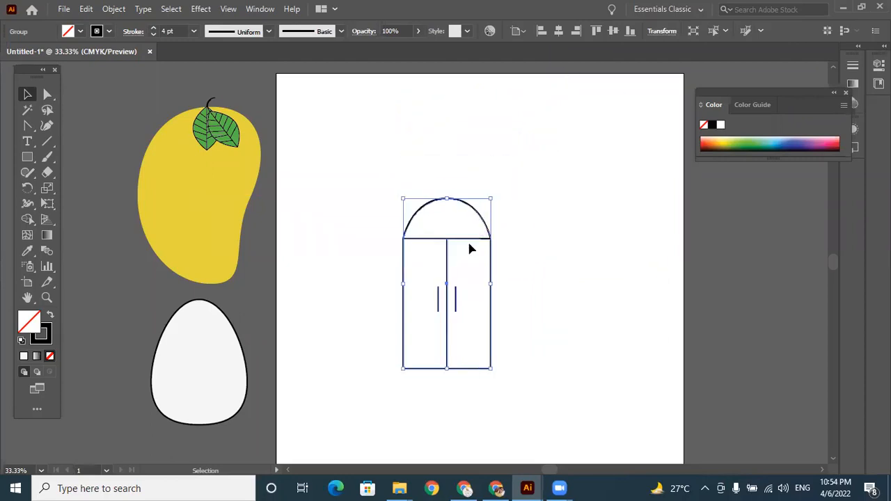
{"action": "left_click_drag", "start_coordinate": [470, 242], "coordinate": [763, 234]}
{"action": "left_click", "coordinate": [595, 254]}
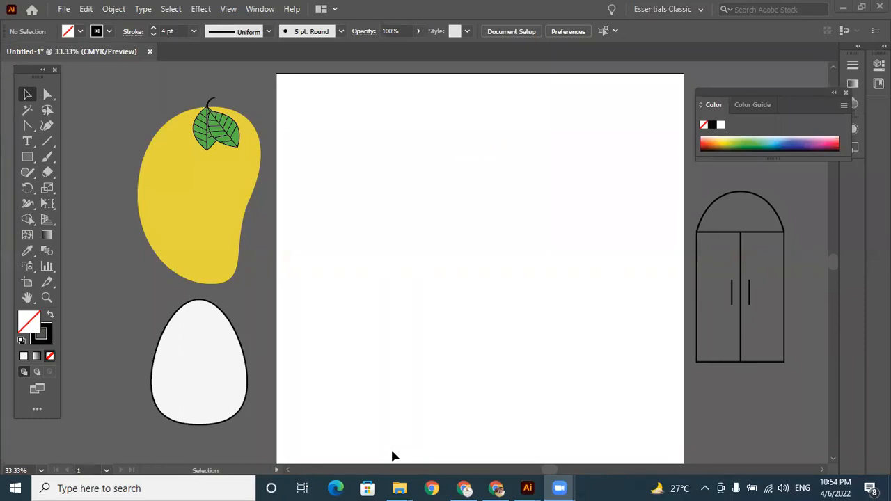
- Move the door group back onto the artboard, slightly left of its centre
{"action": "left_click", "coordinate": [736, 234]}
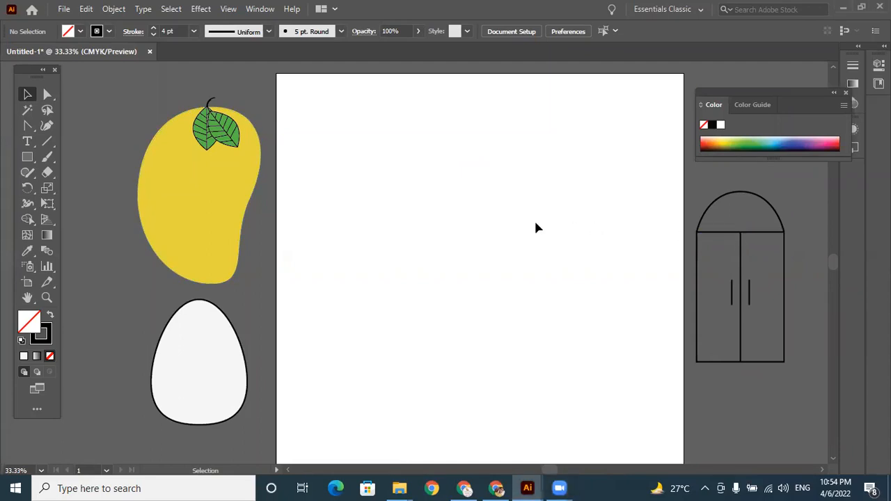
{"action": "left_click", "coordinate": [742, 240]}
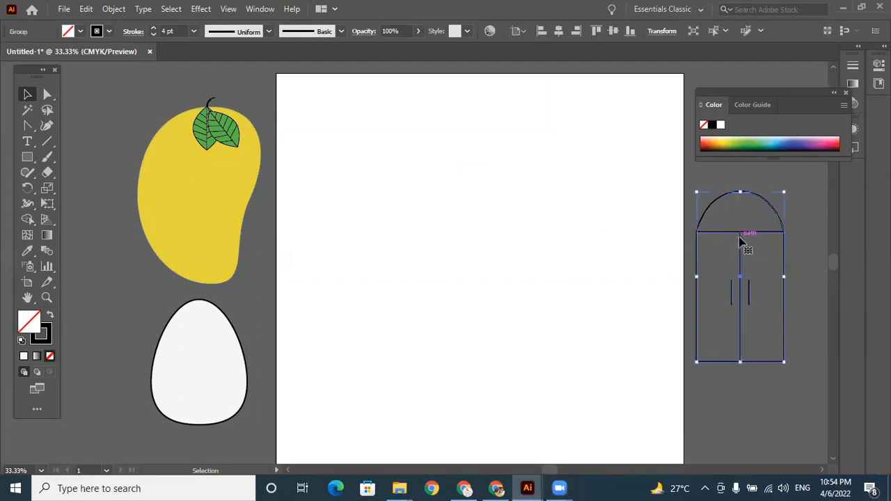
{"action": "left_click_drag", "start_coordinate": [741, 240], "coordinate": [429, 197]}
- Draw a tall, narrow ellipse to the right of the door with the Ellipse tool
{"action": "left_click_drag", "start_coordinate": [27, 156], "coordinate": [66, 188]}
{"action": "left_click_drag", "start_coordinate": [536, 159], "coordinate": [615, 299]}
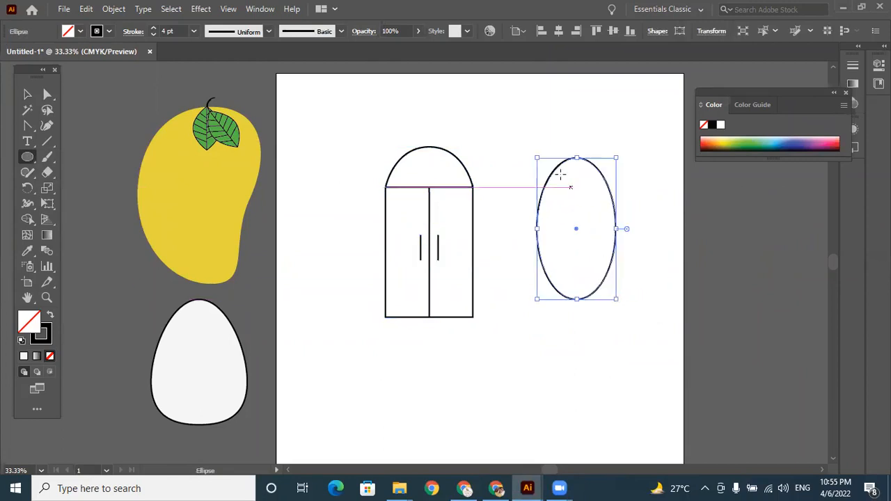
- Try removing the ellipse's top anchor point with the Delete Anchor Point tool, and undo the removal
{"action": "left_click", "coordinate": [47, 95]}
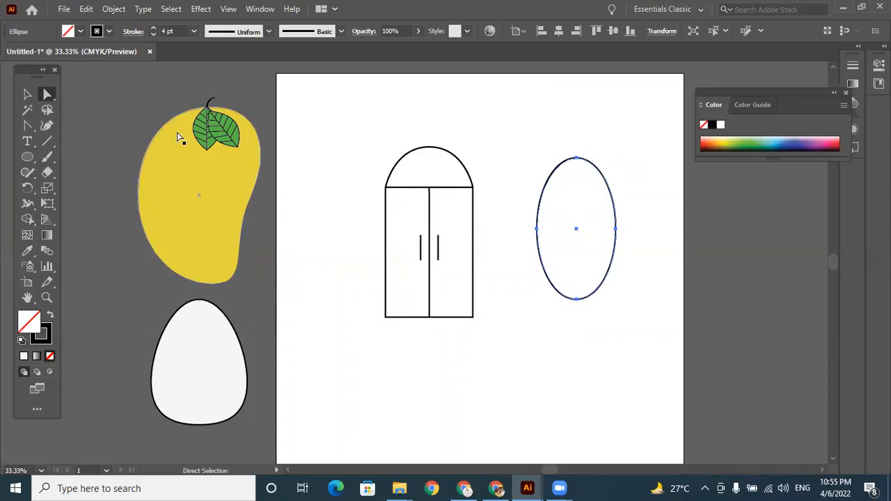
{"action": "left_click", "coordinate": [30, 122]}
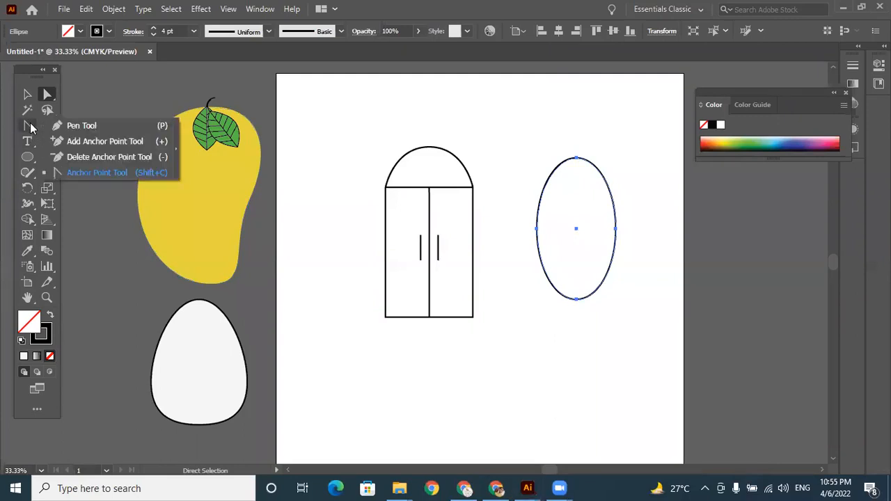
{"action": "left_click", "coordinate": [97, 158]}
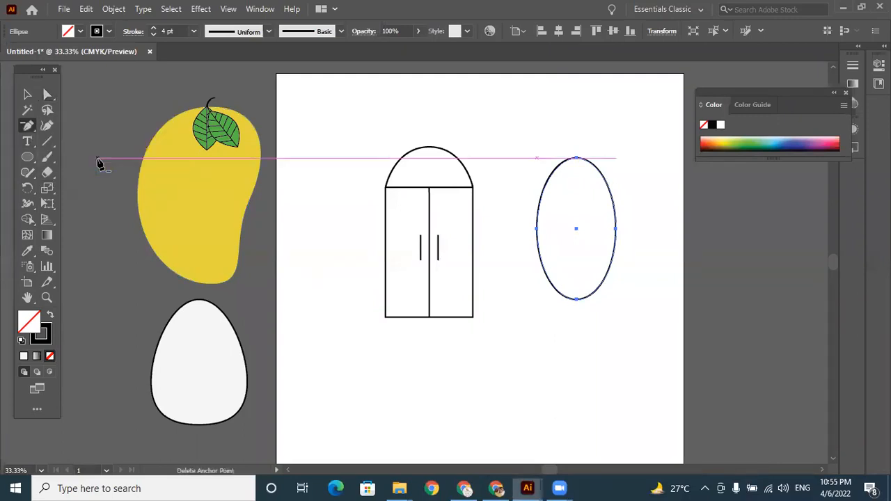
{"action": "left_click", "coordinate": [576, 160]}
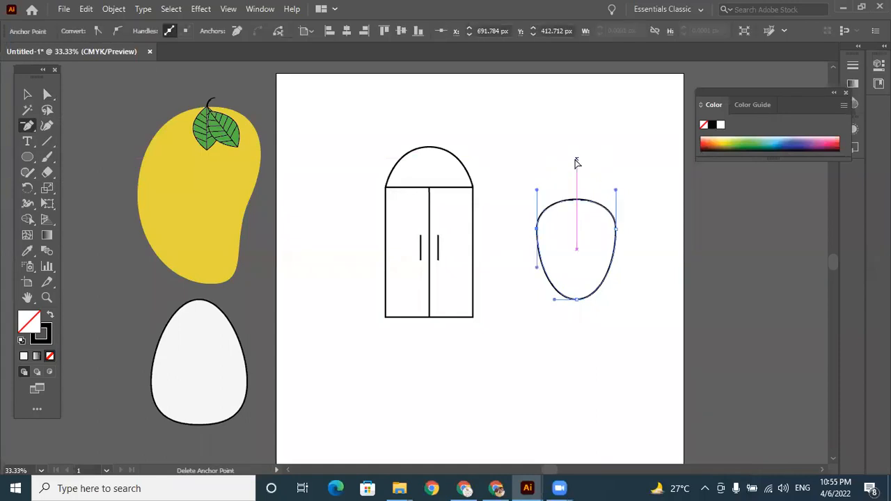
{"action": "key", "text": "ctrl+z"}
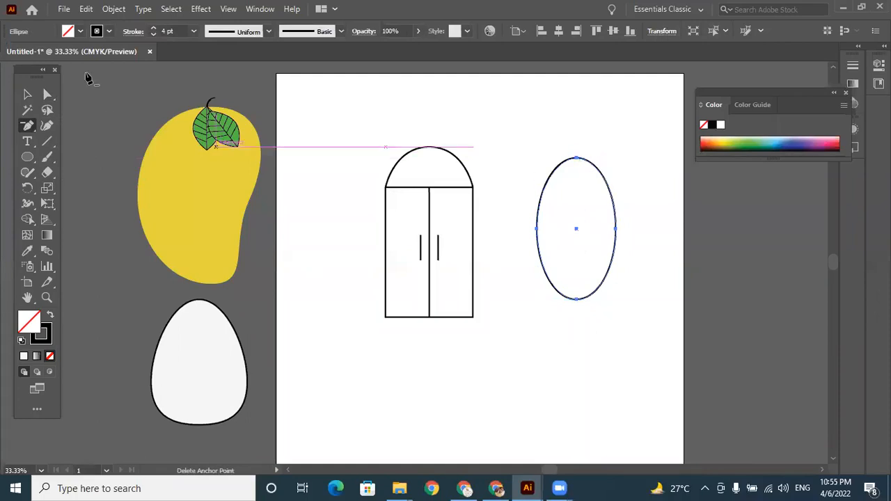
- Convert the ellipse's top and bottom anchor points to sharp corners with the Anchor Point tool, making a leaf shape, and deselect it
{"action": "left_click", "coordinate": [27, 126]}
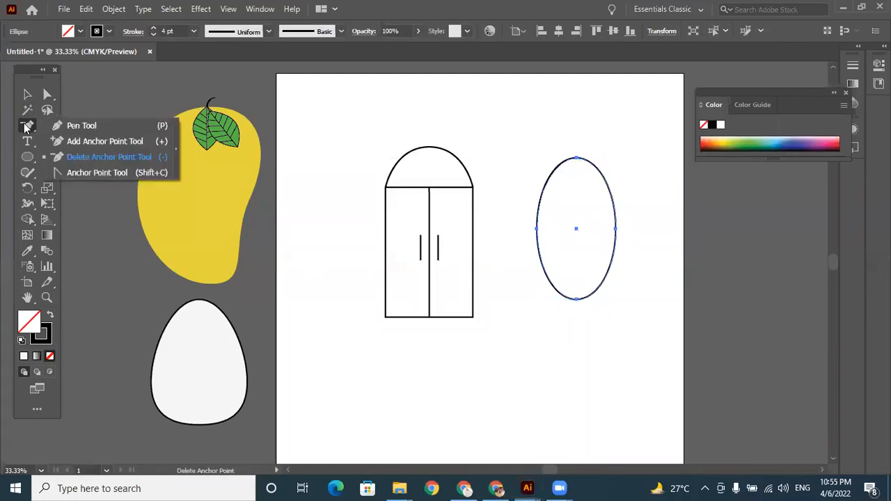
{"action": "left_click", "coordinate": [83, 172]}
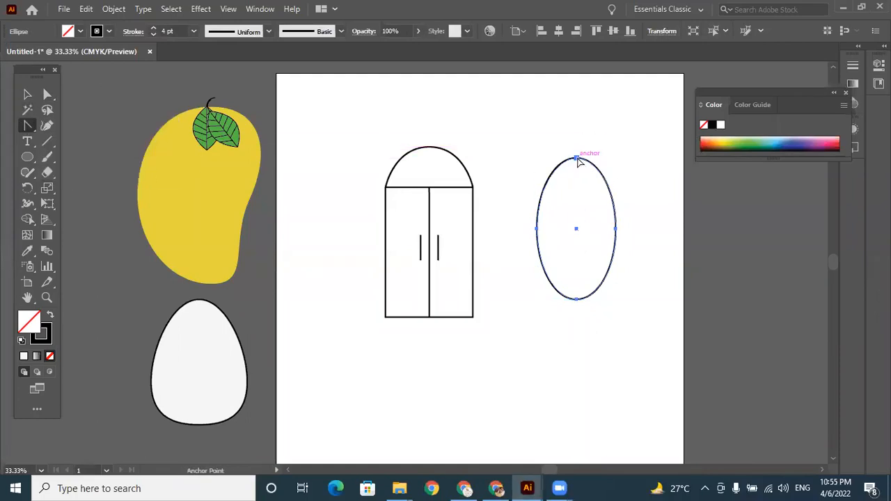
{"action": "left_click", "coordinate": [576, 159]}
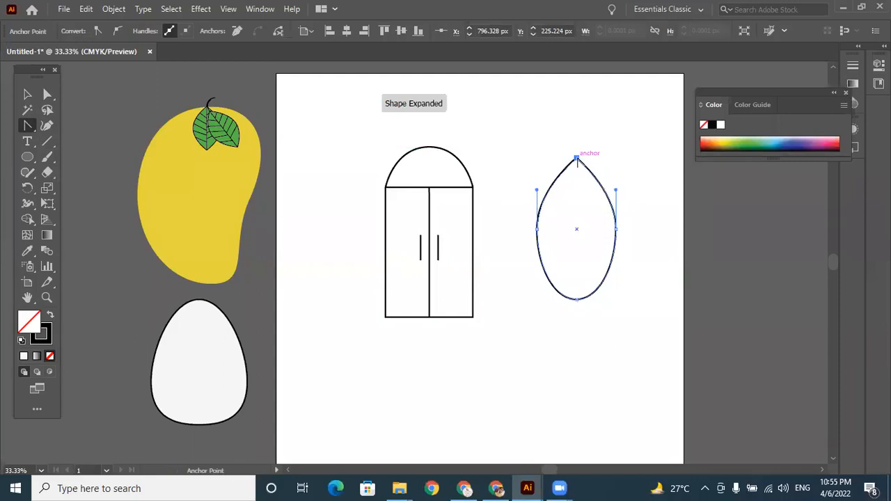
{"action": "left_click", "coordinate": [577, 299]}
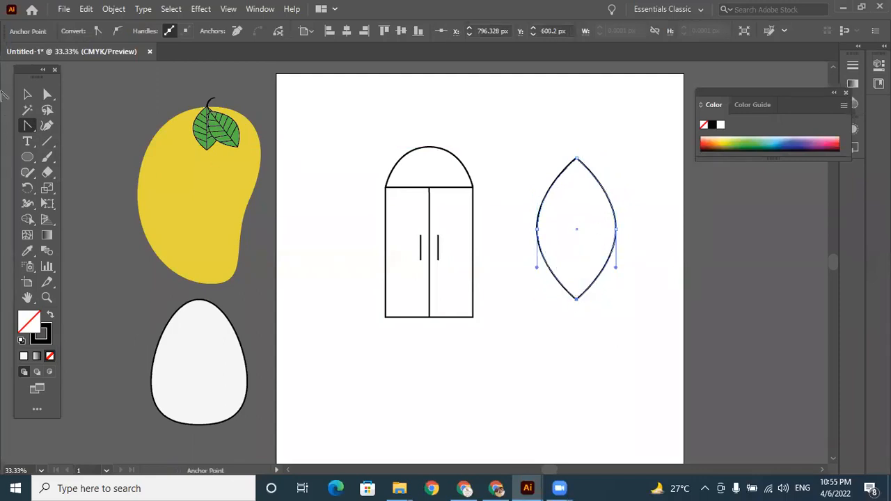
{"action": "left_click", "coordinate": [27, 94]}
{"action": "left_click", "coordinate": [539, 372]}
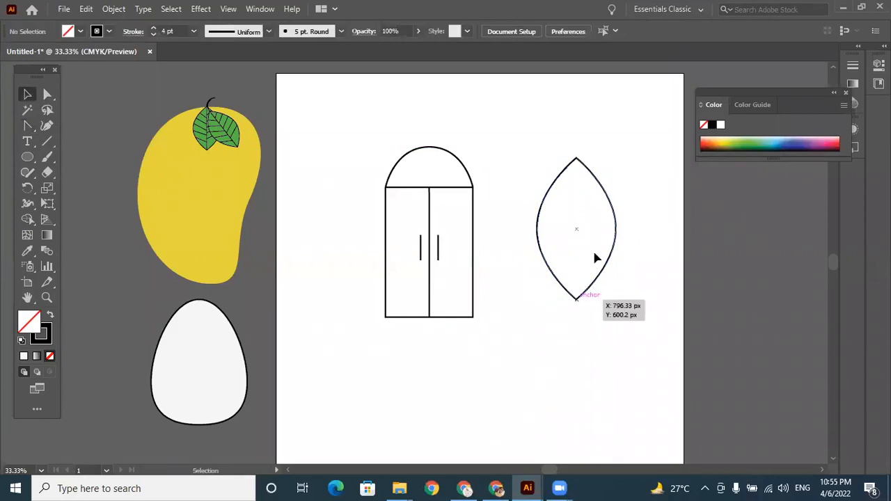
- Move the leaf shape slightly up and to the left, closer to the door
{"action": "left_click", "coordinate": [605, 194]}
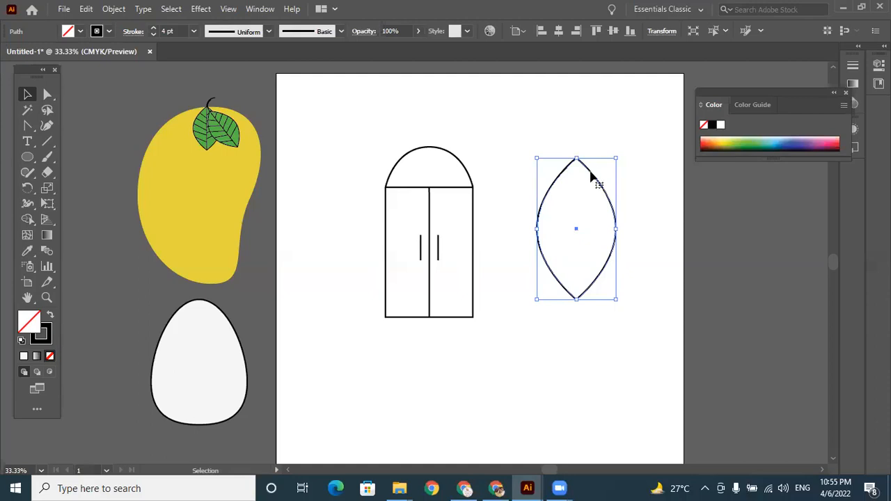
{"action": "left_click_drag", "start_coordinate": [591, 174], "coordinate": [576, 166]}
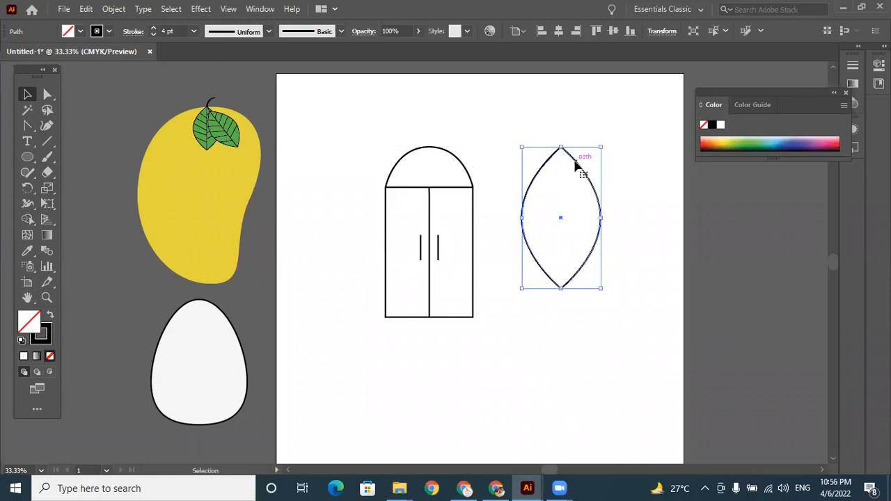
{"action": "mouse_move", "coordinate": [576, 165]}
{"action": "left_mouse_down"}
{"action": "mouse_move", "coordinate": [574, 153]}
{"action": "mouse_move", "coordinate": [574, 168]}
{"action": "left_mouse_up"}
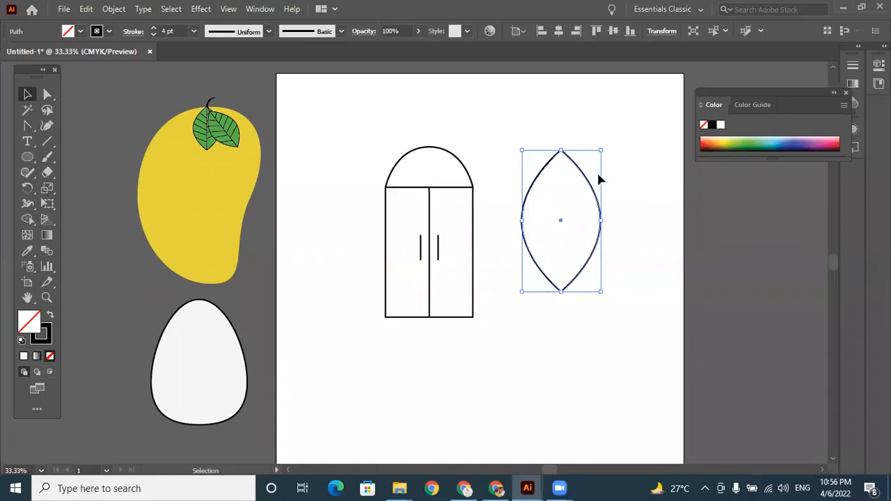
{"action": "left_click", "coordinate": [622, 186]}
{"action": "left_click", "coordinate": [573, 162]}
{"action": "left_click", "coordinate": [428, 152]}
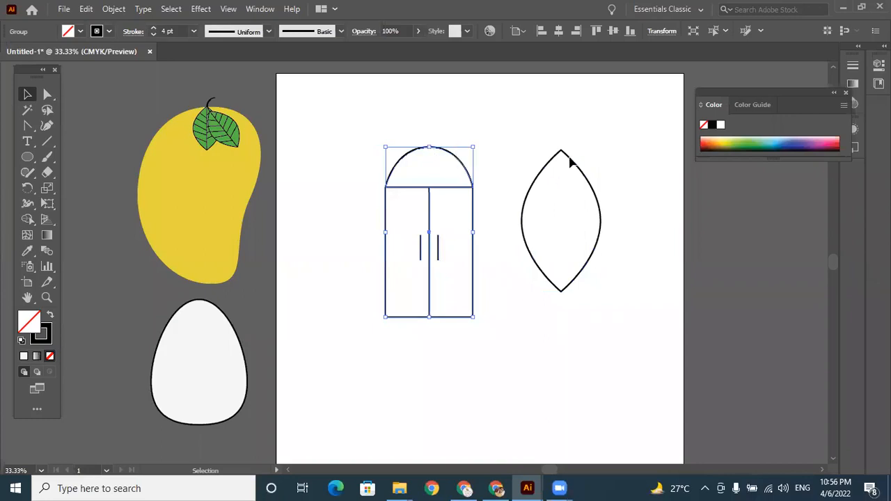
{"action": "left_click", "coordinate": [575, 163]}
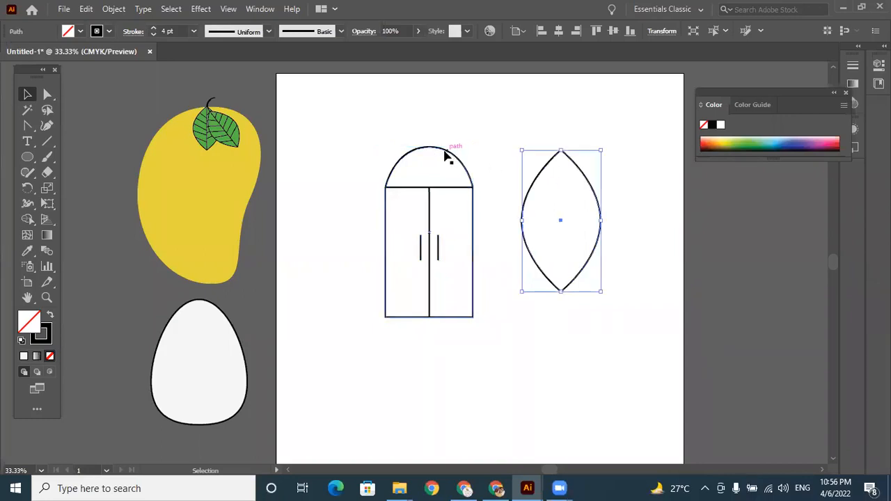
{"action": "left_click", "coordinate": [208, 104]}
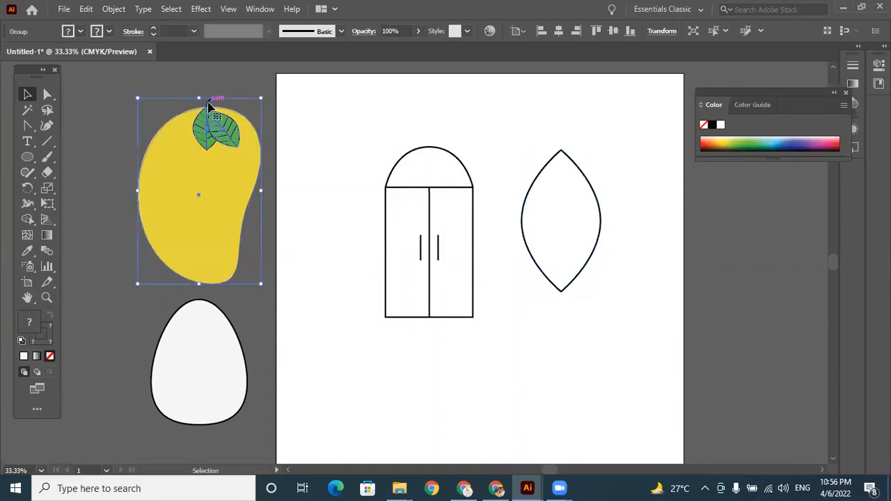
- Draw a long horizontal line above the door and leaf shape with the Line Segment tool
{"action": "left_click", "coordinate": [47, 141]}
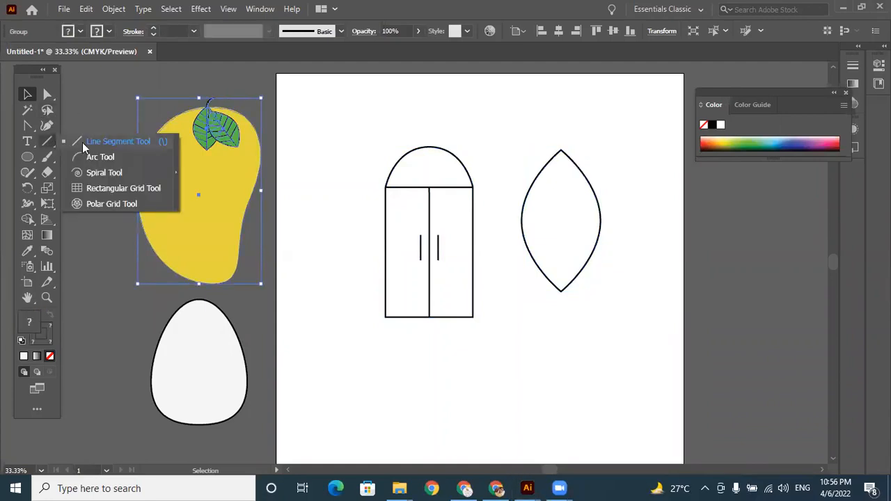
{"action": "left_click", "coordinate": [83, 146]}
{"action": "left_click_drag", "start_coordinate": [371, 99], "coordinate": [593, 100]}
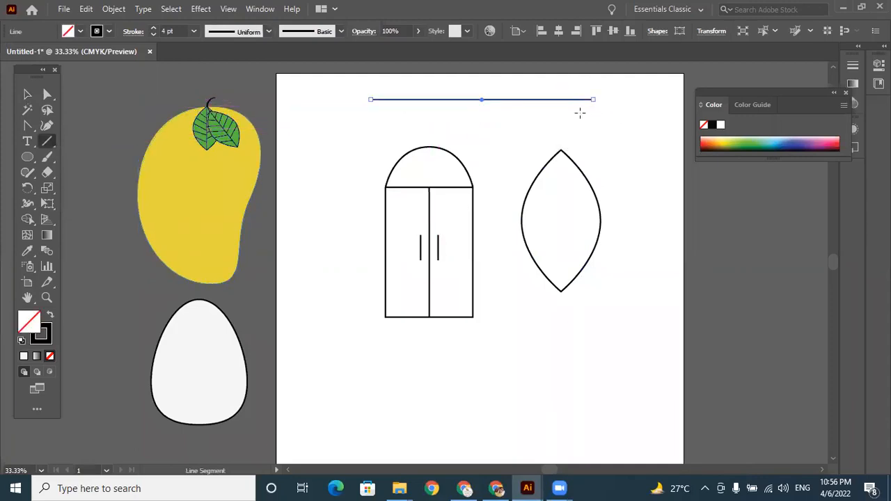
- Draw two short arcs just beneath the horizontal line with the Arc tool
{"action": "left_click", "coordinate": [47, 141]}
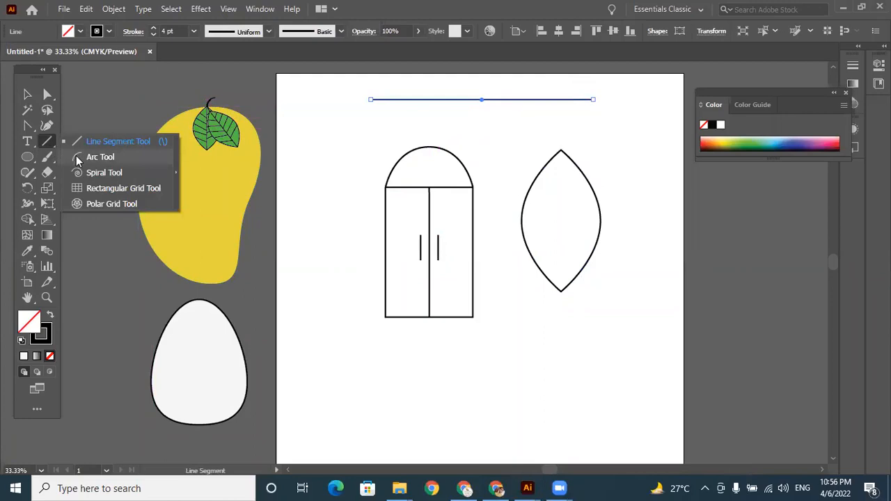
{"action": "left_click", "coordinate": [78, 157]}
{"action": "left_click_drag", "start_coordinate": [486, 132], "coordinate": [513, 115]}
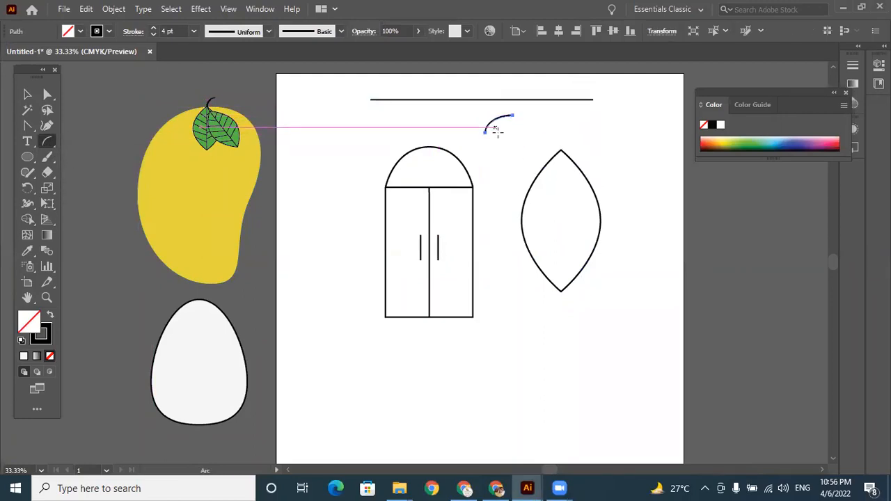
{"action": "left_click_drag", "start_coordinate": [43, 144], "coordinate": [80, 158]}
{"action": "left_click_drag", "start_coordinate": [524, 133], "coordinate": [569, 107]}
- Undo the two arcs and the horizontal line, and clear the selection
{"action": "key", "text": "ctrl+z"}
{"action": "key", "text": "ctrl+z"}
{"action": "key", "text": "ctrl+z"}
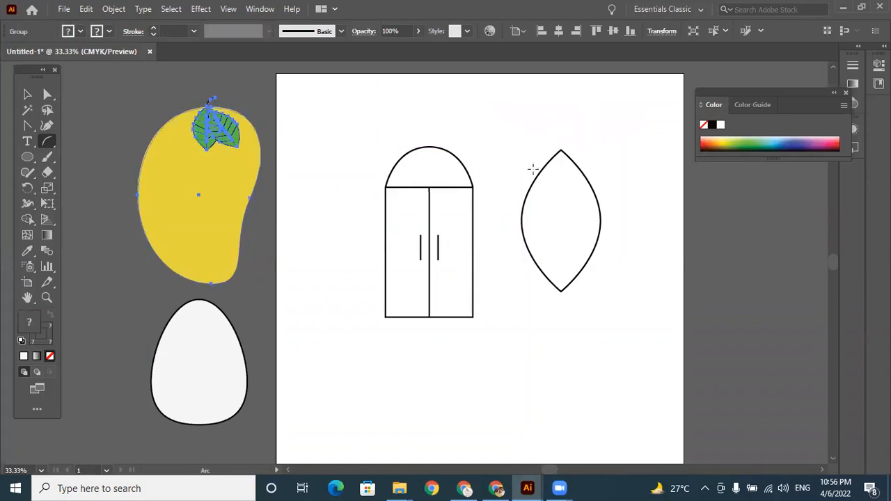
{"action": "left_click", "coordinate": [28, 94]}
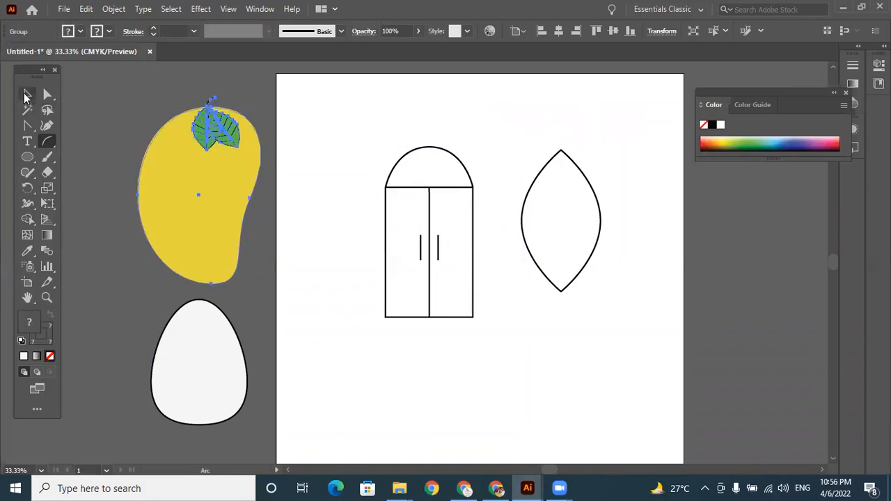
{"action": "left_click", "coordinate": [259, 90]}
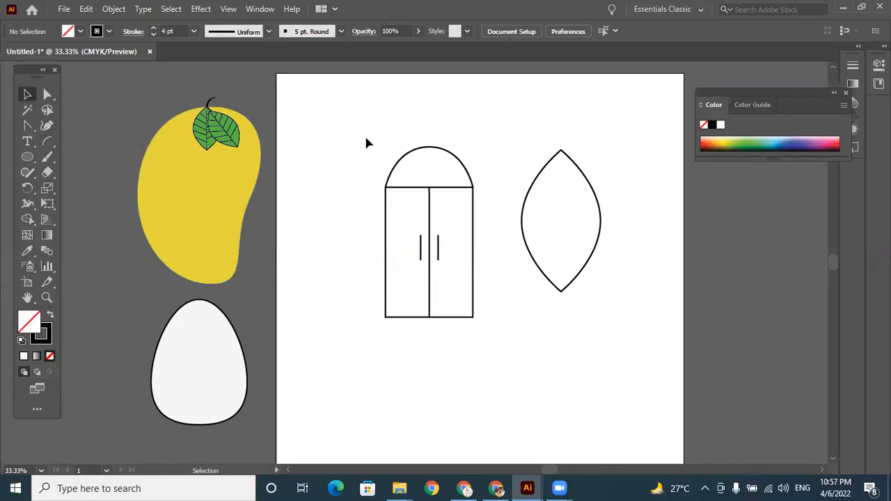
- Delete the leaf shape and move the door group off the artboard to the right
{"action": "left_click", "coordinate": [578, 172]}
{"action": "key", "text": "Delete"}
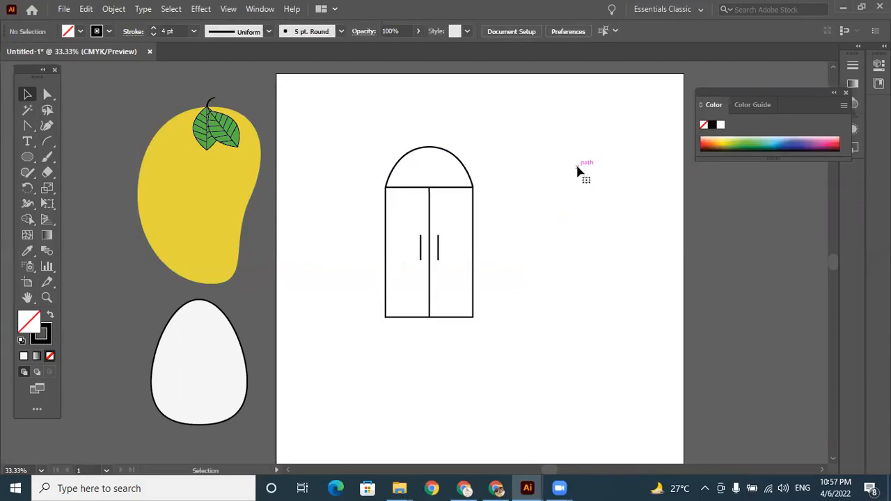
{"action": "left_click_drag", "start_coordinate": [447, 192], "coordinate": [758, 237]}
{"action": "left_click", "coordinate": [600, 249]}
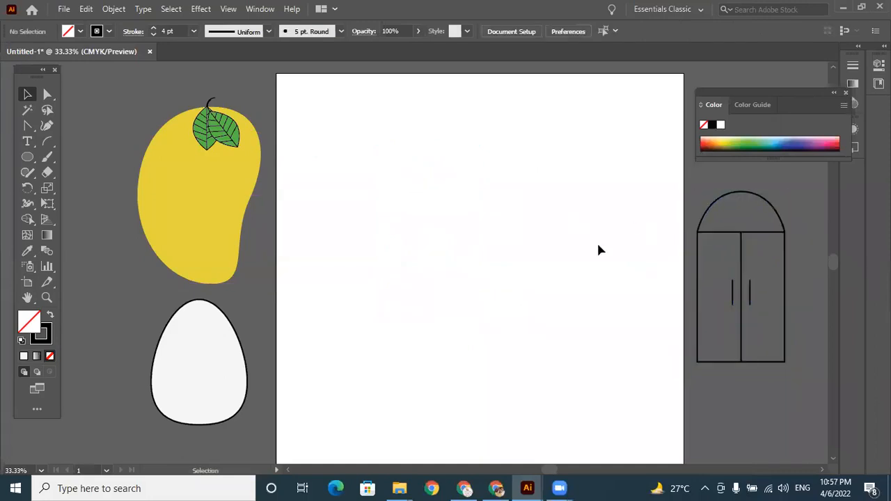
- Draw a wide rectangle near the middle of the empty artboard with the Rectangle tool
{"action": "left_click", "coordinate": [27, 159]}
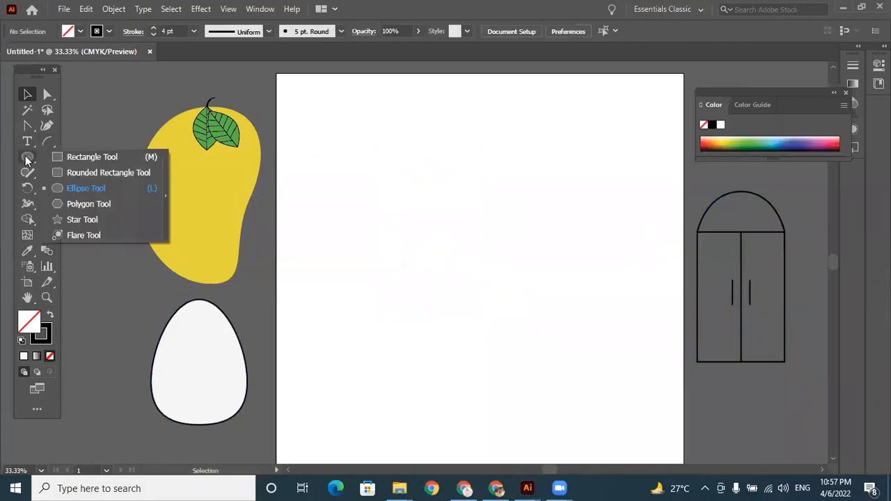
{"action": "left_click", "coordinate": [81, 156]}
{"action": "left_click_drag", "start_coordinate": [376, 156], "coordinate": [583, 297]}
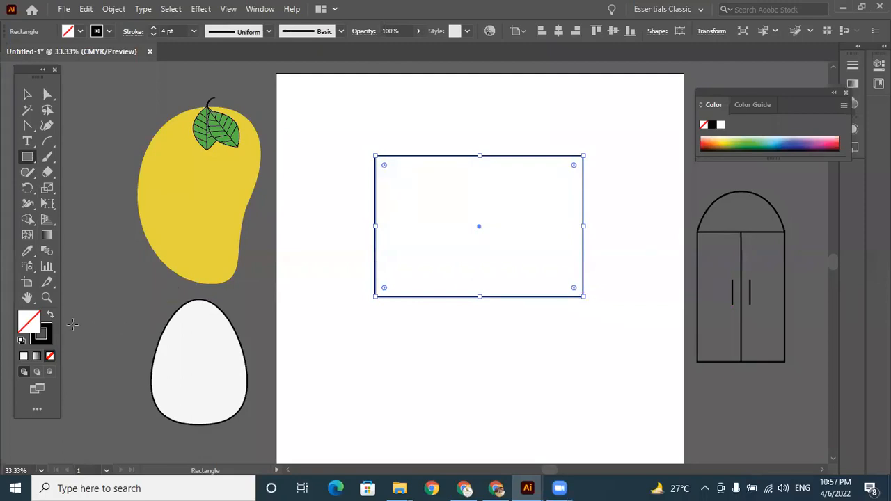
- Fill the rectangle with golden yellow (#e0c820) and reduce its stroke to 0 pt
{"action": "double_click", "coordinate": [36, 329]}
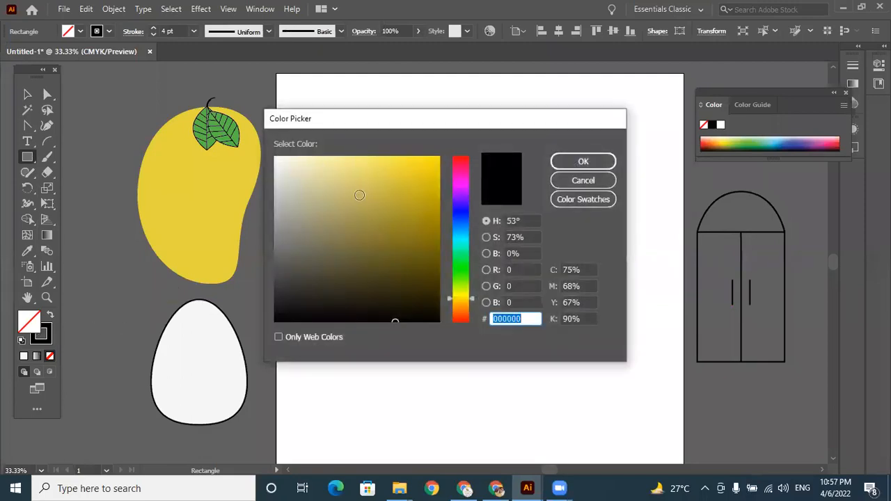
{"action": "left_click", "coordinate": [418, 175]}
{"action": "left_click", "coordinate": [583, 161]}
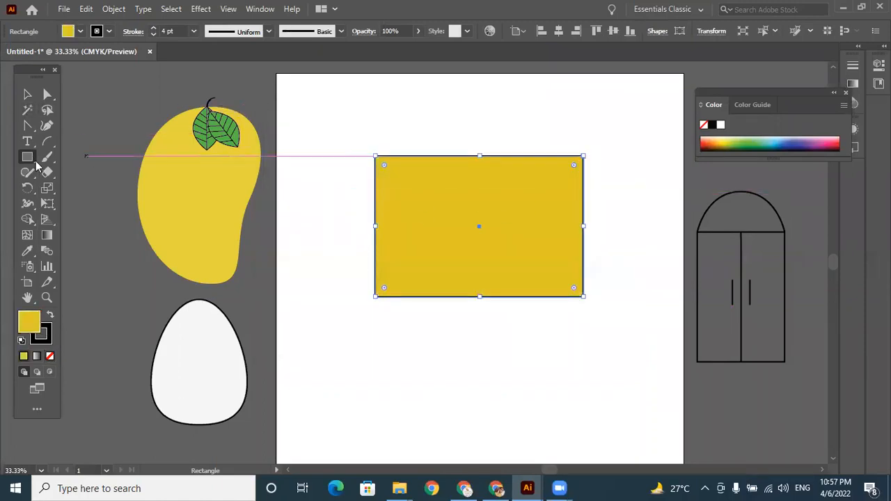
{"action": "left_click", "coordinate": [153, 35]}
{"action": "left_click", "coordinate": [153, 35]}
{"action": "left_click", "coordinate": [154, 35]}
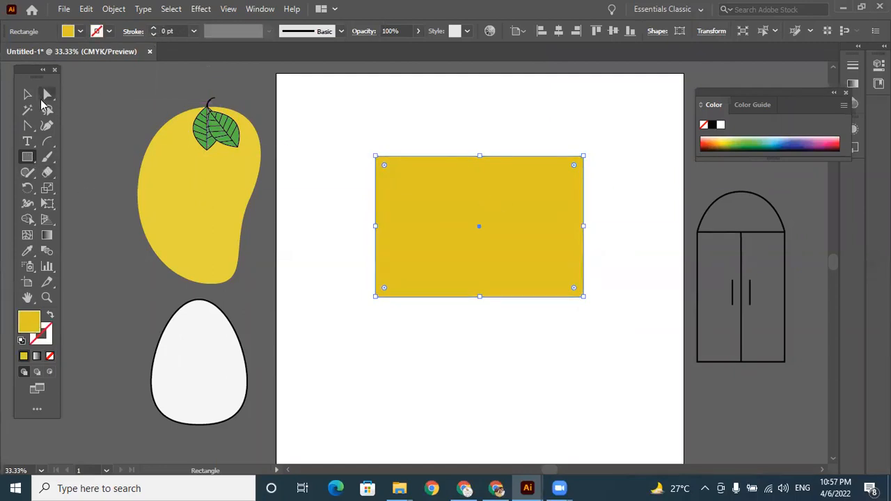
- Duplicate the yellow rectangle, placing the copy up and to the right so that it overlaps the original
{"action": "left_click", "coordinate": [27, 94]}
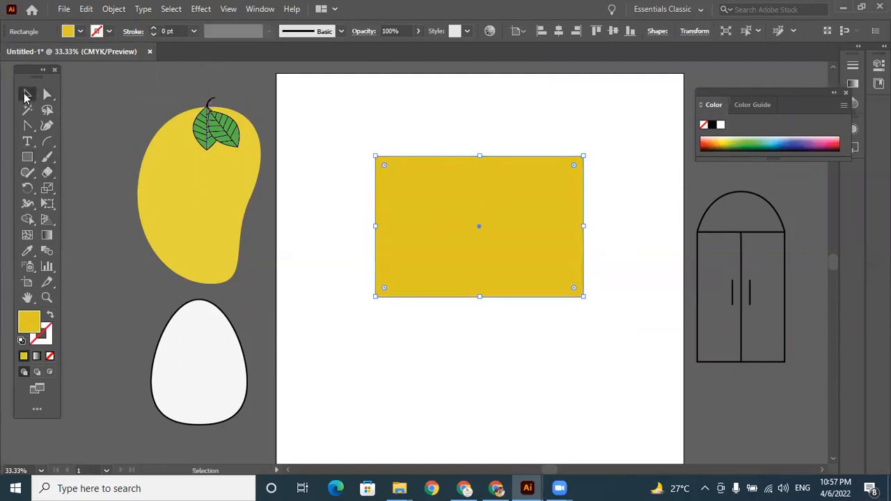
{"action": "left_click", "coordinate": [525, 400]}
{"action": "left_click", "coordinate": [509, 223]}
{"action": "left_click_drag", "start_coordinate": [511, 229], "coordinate": [561, 156]}
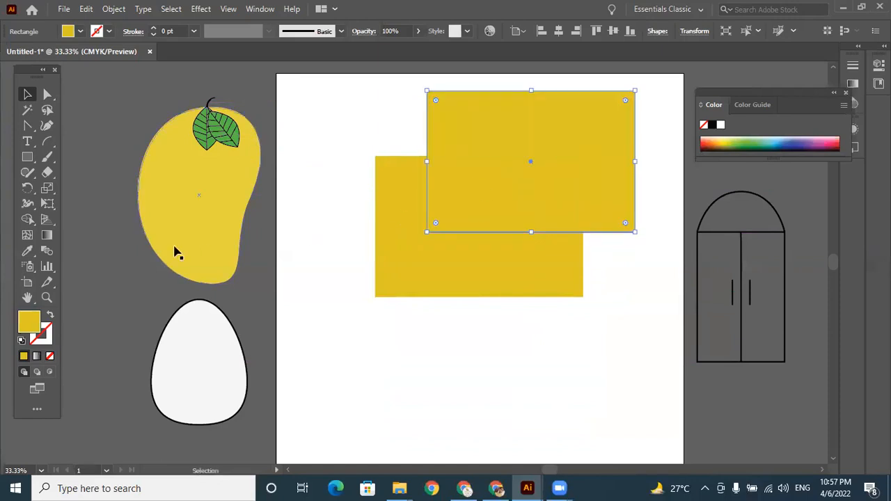
- Change the copied rectangle's fill to a darker, brownish yellow
{"action": "double_click", "coordinate": [29, 321]}
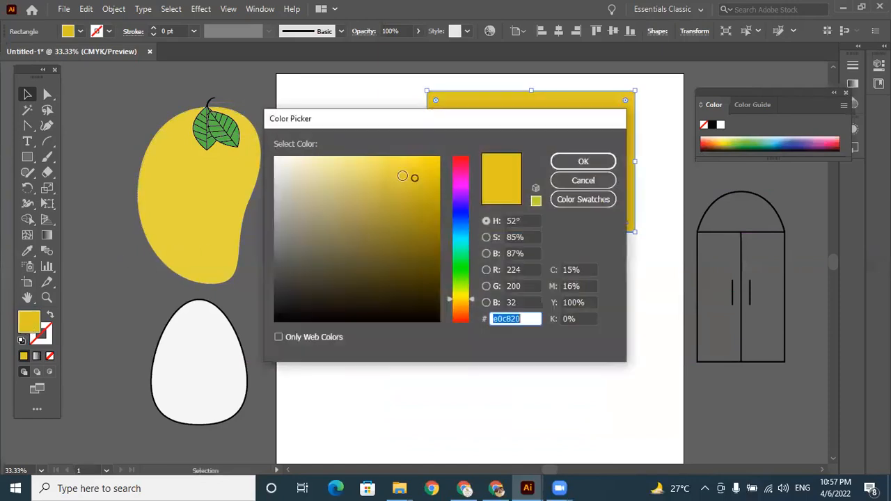
{"action": "left_click_drag", "start_coordinate": [432, 230], "coordinate": [434, 222]}
{"action": "left_click", "coordinate": [576, 163]}
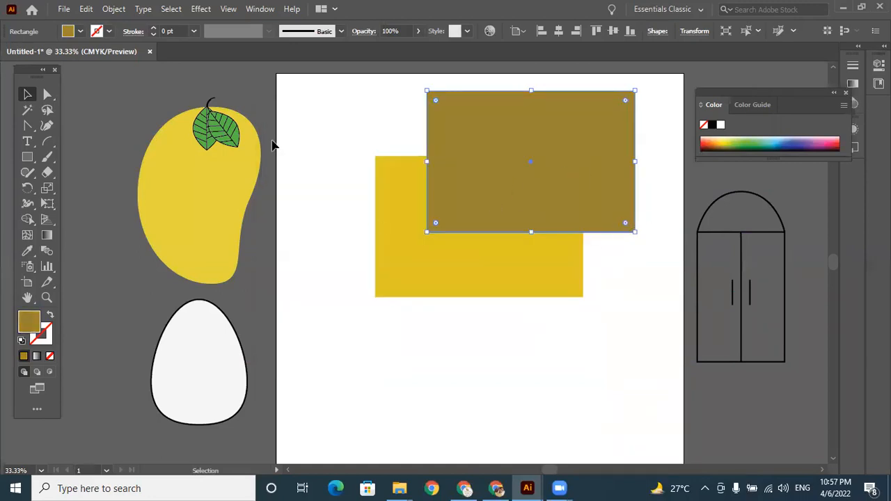
- Reshape the brown rectangle into a downward-pointing triangle by moving both lower corner anchors to its centre
{"action": "left_click", "coordinate": [47, 95]}
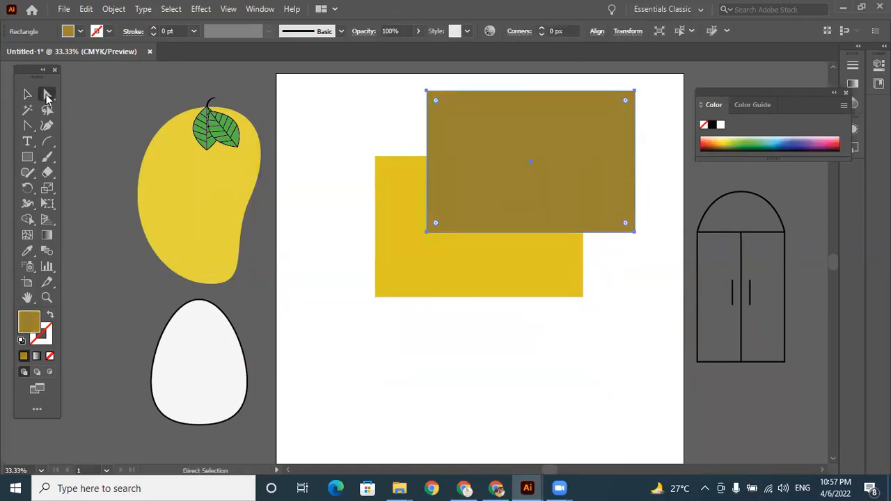
{"action": "left_click", "coordinate": [633, 233]}
{"action": "left_click_drag", "start_coordinate": [634, 232], "coordinate": [532, 163]}
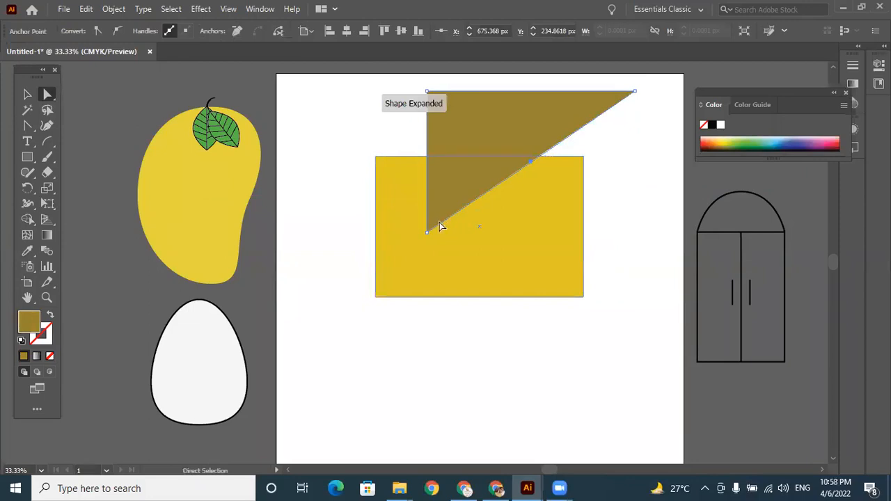
{"action": "left_click_drag", "start_coordinate": [426, 231], "coordinate": [531, 161]}
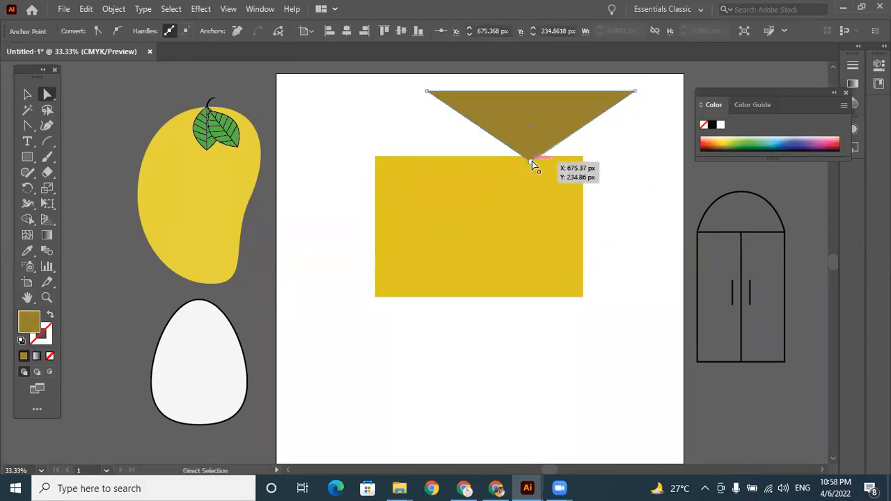
- Move the brown triangle onto the yellow rectangle so that their top edges align, forming an envelope flap
{"action": "left_click", "coordinate": [27, 95]}
{"action": "left_click_drag", "start_coordinate": [575, 114], "coordinate": [524, 177]}
{"action": "left_click", "coordinate": [688, 230]}
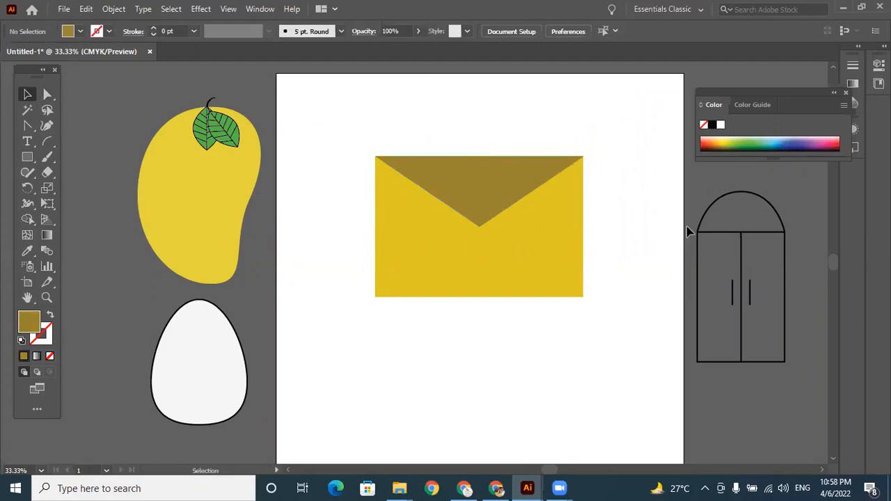
- Group the yellow rectangle and the brown flap into one envelope object
{"action": "left_click_drag", "start_coordinate": [364, 134], "coordinate": [637, 353]}
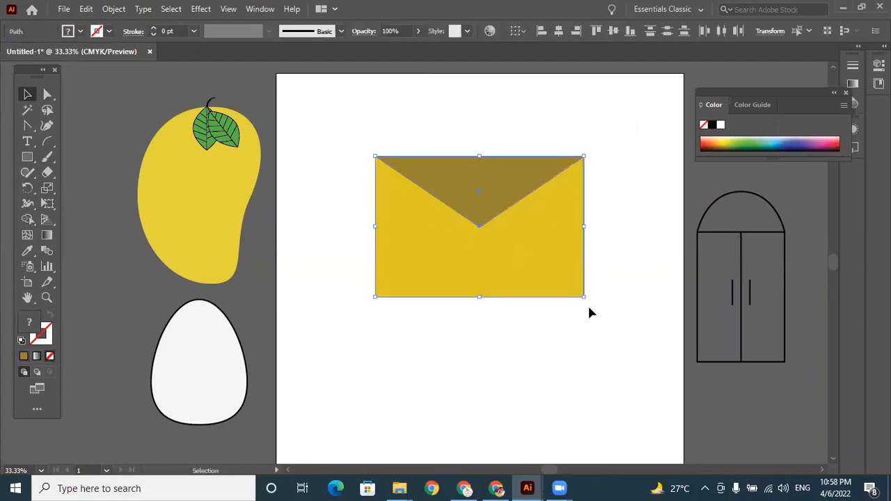
{"action": "right_click", "coordinate": [536, 259]}
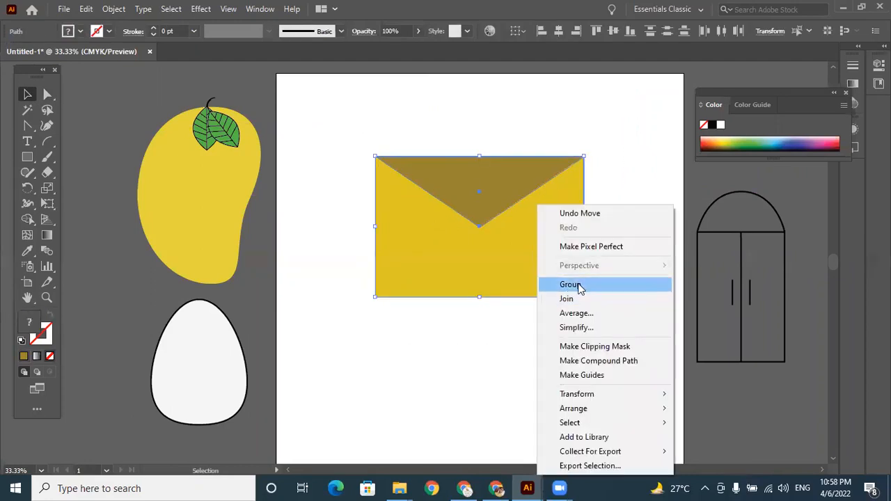
{"action": "left_click", "coordinate": [579, 285]}
{"action": "left_click", "coordinate": [632, 246]}
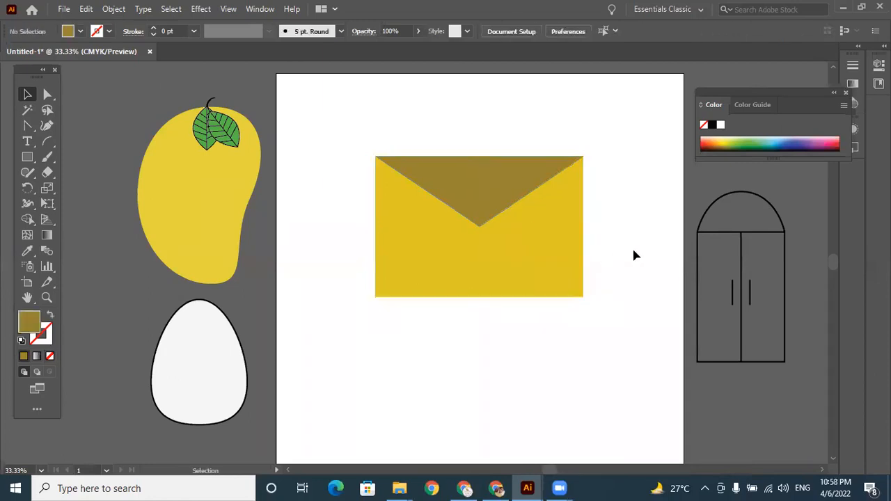
- Scale the envelope group down proportionally and move it to the artboard's upper left corner
{"action": "left_click", "coordinate": [567, 208]}
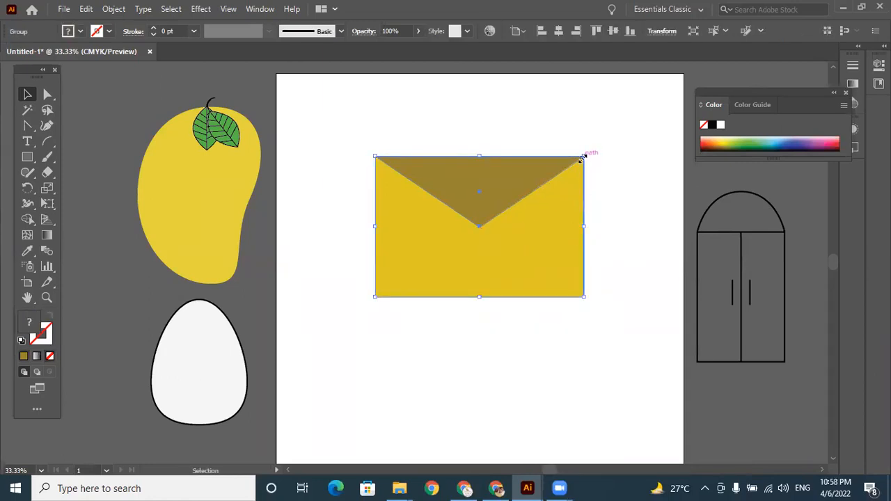
{"action": "left_click_drag", "start_coordinate": [582, 157], "coordinate": [497, 193]}
{"action": "left_click_drag", "start_coordinate": [481, 261], "coordinate": [402, 132]}
{"action": "left_click", "coordinate": [64, 182]}
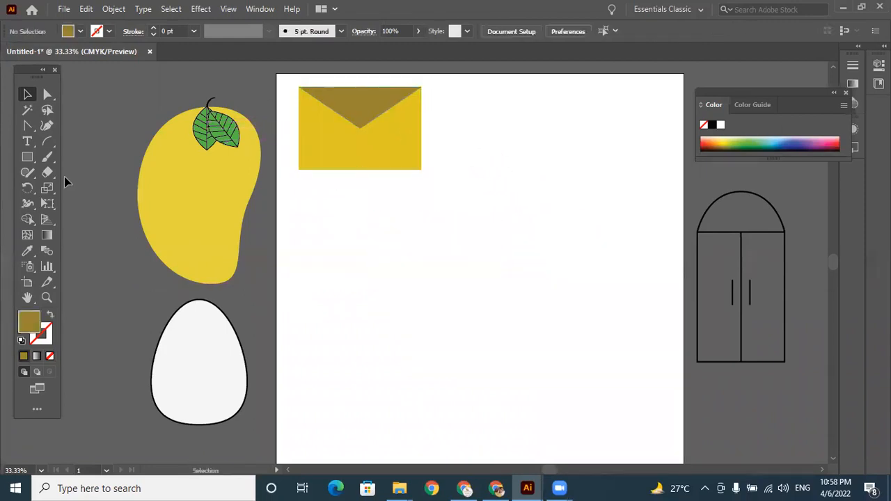
- Draw a tall rectangle below and to the right of the envelope with the Rectangle tool
{"action": "left_click", "coordinate": [29, 158]}
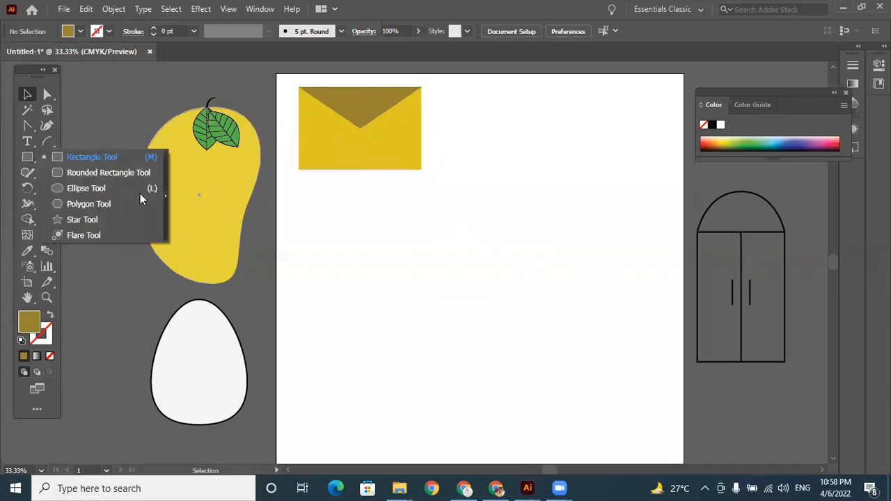
{"action": "left_click", "coordinate": [97, 156]}
{"action": "left_click_drag", "start_coordinate": [476, 174], "coordinate": [596, 372]}
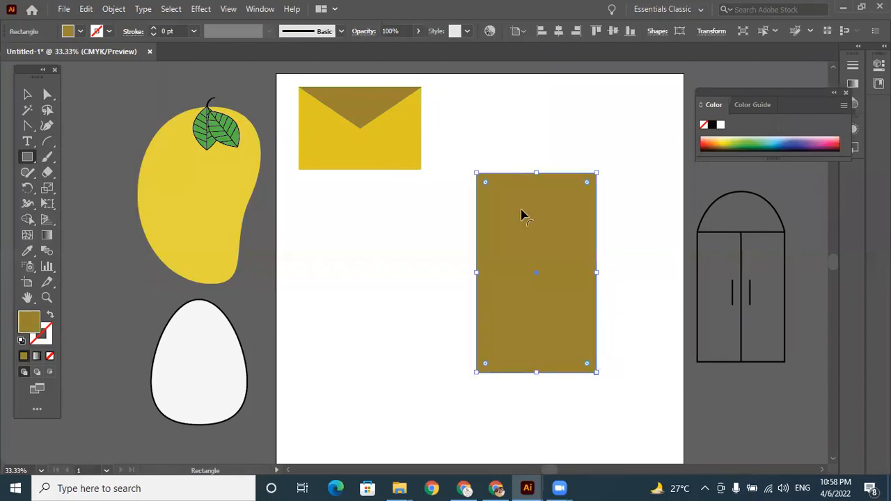
- Fill the tall rectangle with golden yellow (#eabf0a)
{"action": "double_click", "coordinate": [31, 322]}
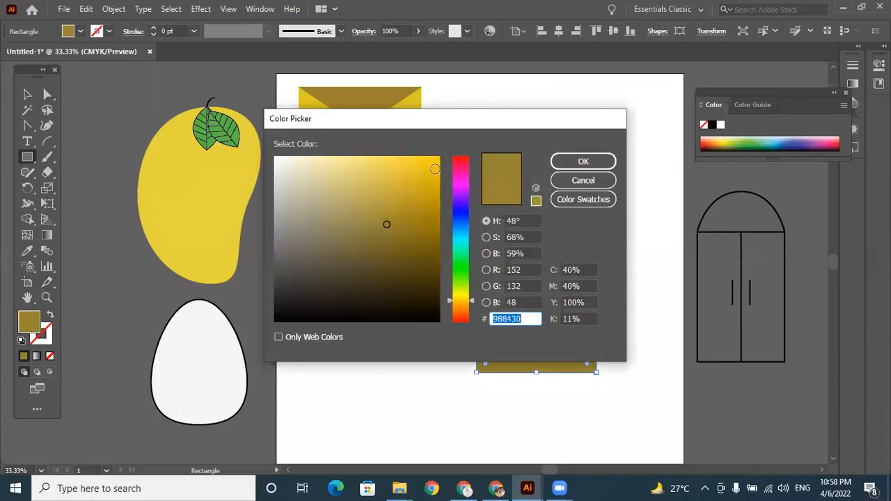
{"action": "left_click", "coordinate": [434, 169]}
{"action": "left_click", "coordinate": [600, 161]}
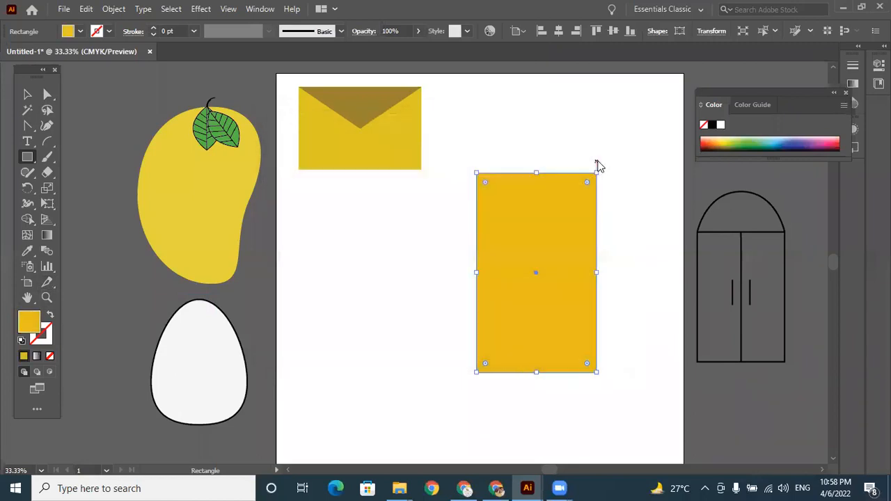
- Fill the tall rectangle with medium grey (#a09f9c)
{"action": "double_click", "coordinate": [30, 324]}
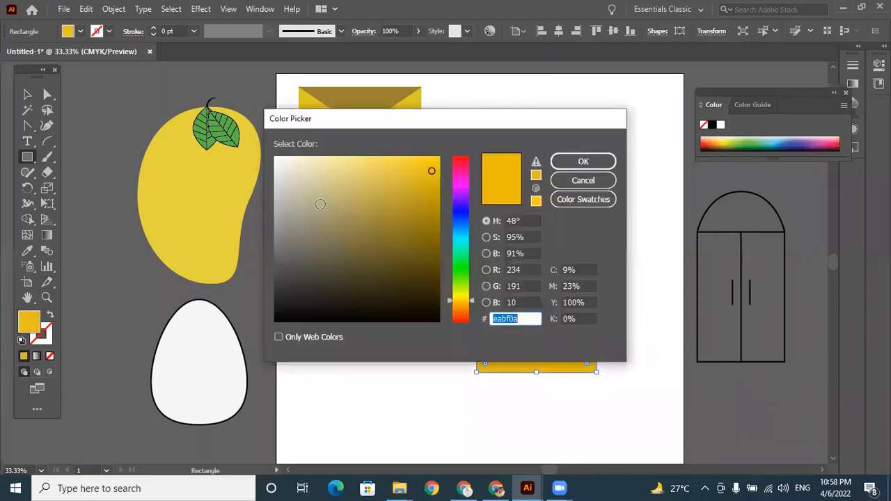
{"action": "left_click_drag", "start_coordinate": [280, 202], "coordinate": [277, 218]}
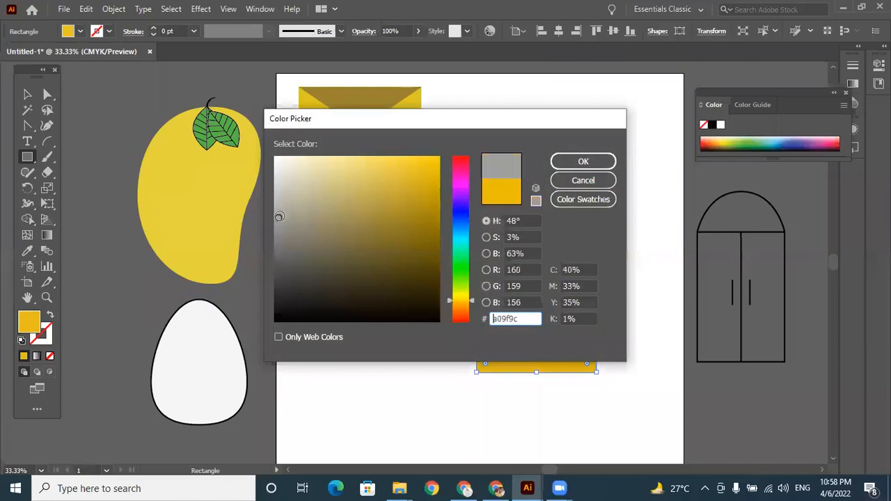
{"action": "left_click", "coordinate": [583, 163]}
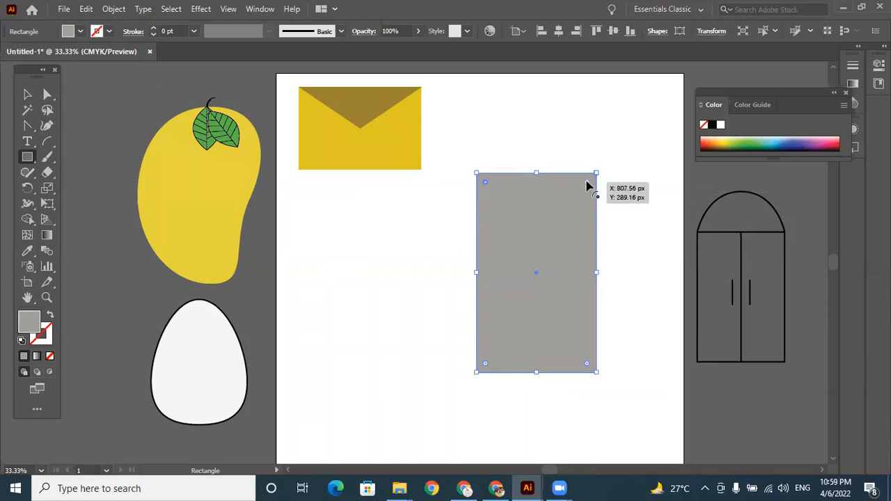
- Round the grey rectangle's upper corners into a full arch and its lower corners slightly to form a bottle body
{"action": "left_click_drag", "start_coordinate": [587, 188], "coordinate": [573, 238]}
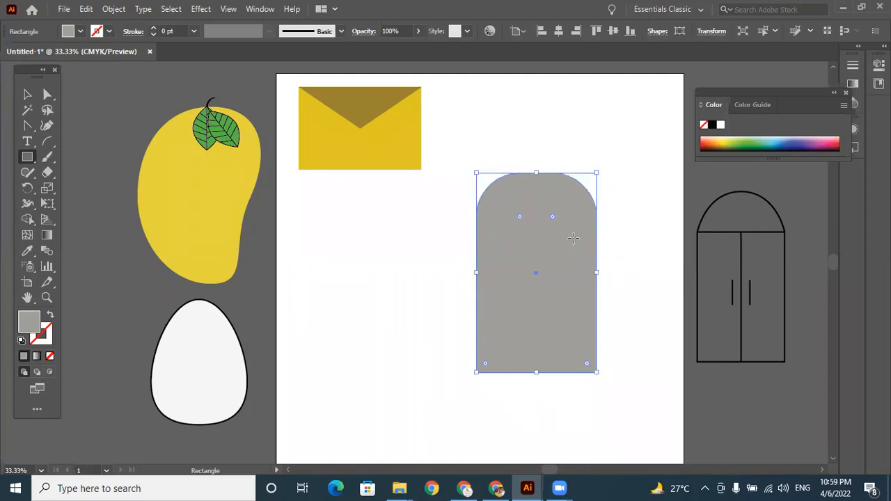
{"action": "left_click", "coordinate": [591, 366]}
{"action": "left_click", "coordinate": [473, 266]}
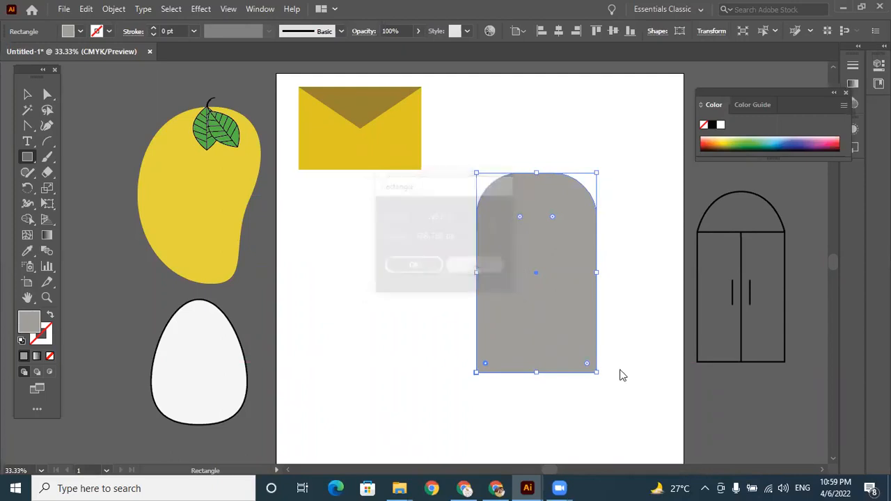
{"action": "left_click_drag", "start_coordinate": [588, 369], "coordinate": [583, 360]}
{"action": "left_click", "coordinate": [647, 267]}
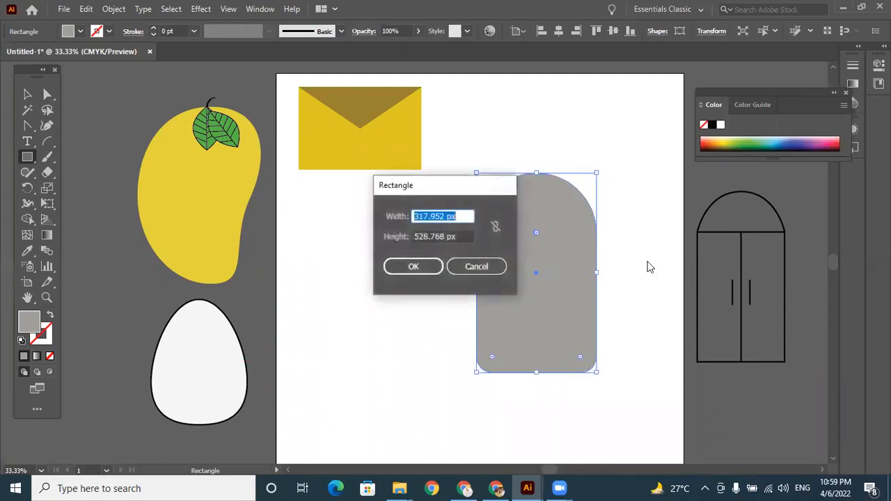
{"action": "left_click", "coordinate": [463, 265]}
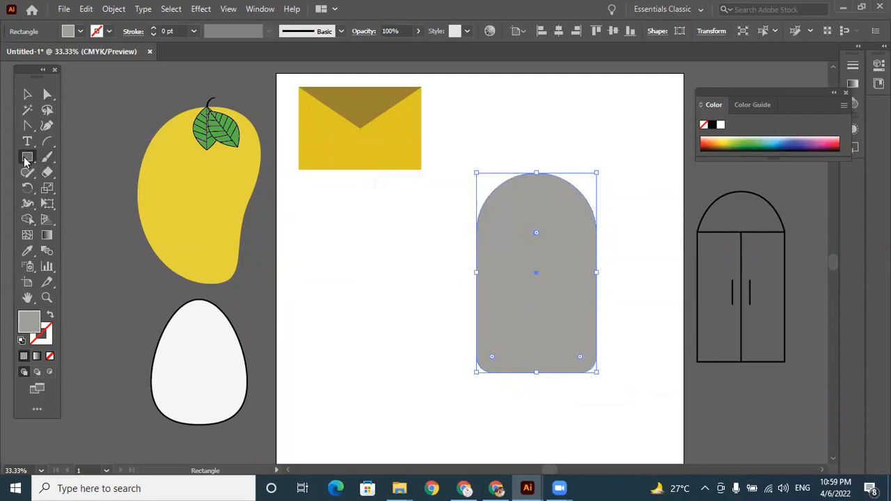
- Draw a narrow upright rectangle overlapping the top centre of the arch as the bottle neck
{"action": "left_click_drag", "start_coordinate": [519, 128], "coordinate": [555, 193]}
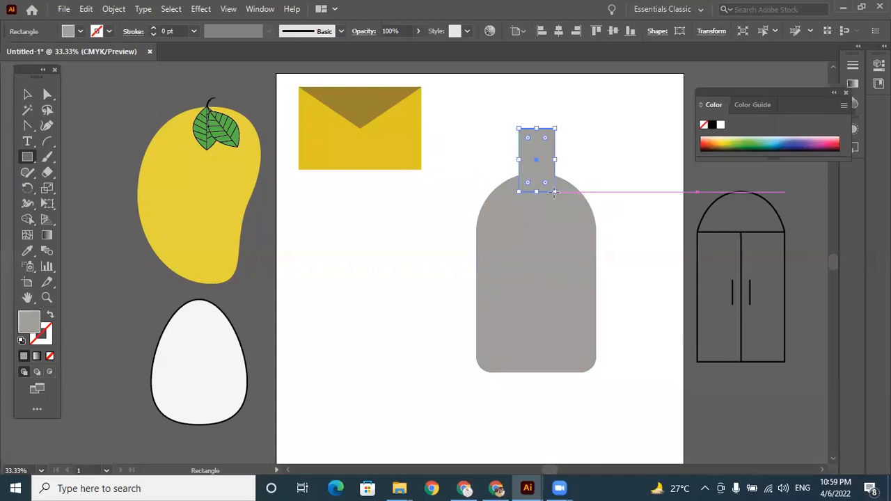
{"action": "left_click", "coordinate": [27, 94]}
{"action": "left_click", "coordinate": [527, 259]}
{"action": "left_click", "coordinate": [682, 259]}
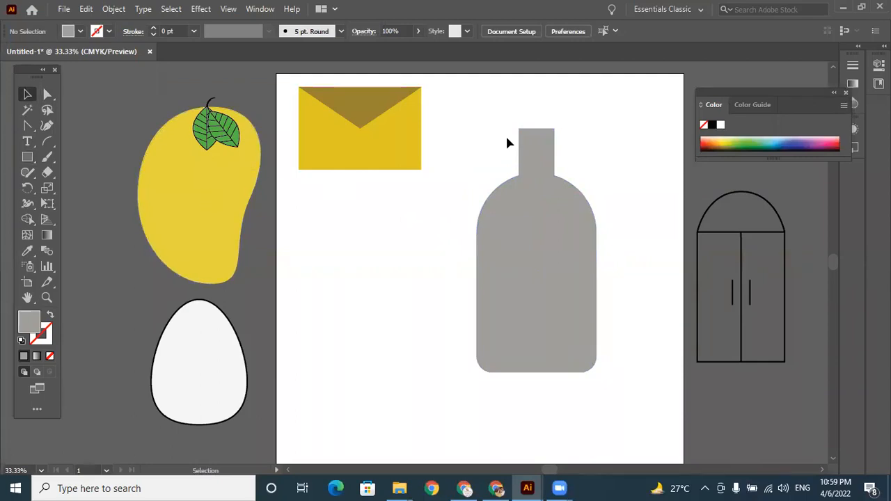
- Draw a thin rectangle slightly wider than the neck across its top as a cap, and fill it dark grey (#5b5b59)
{"action": "left_click", "coordinate": [27, 157]}
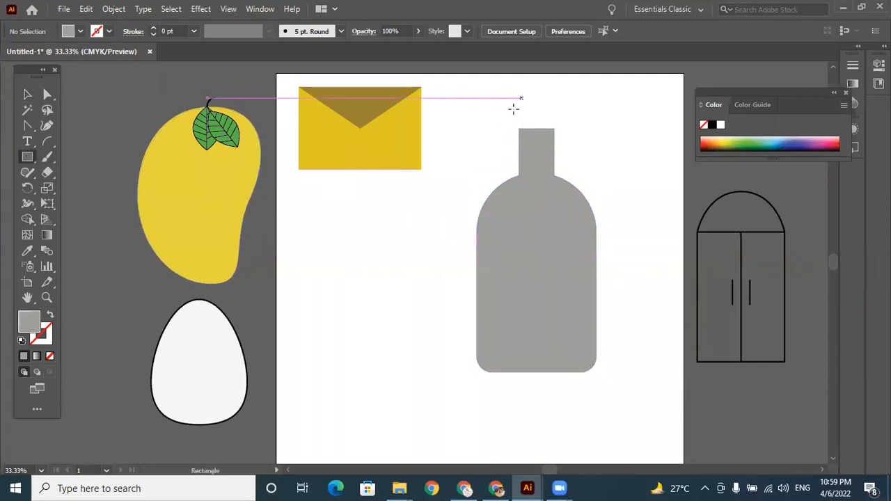
{"action": "left_click_drag", "start_coordinate": [508, 120], "coordinate": [567, 136]}
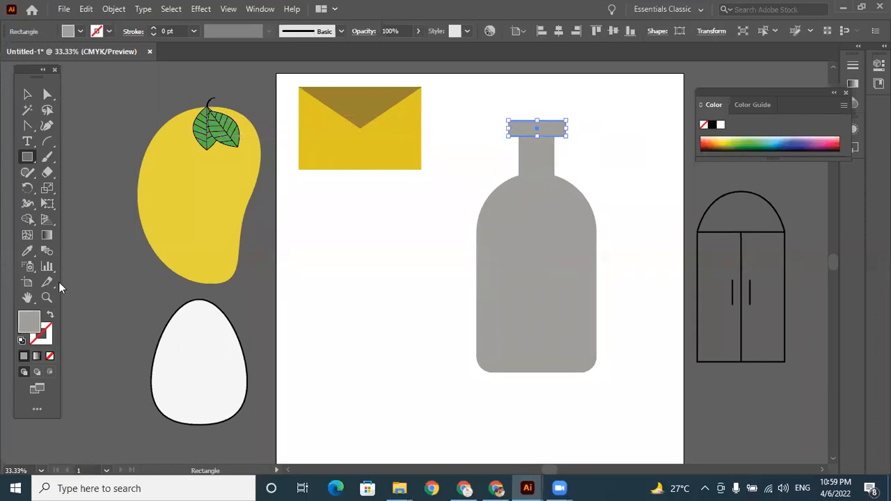
{"action": "double_click", "coordinate": [38, 319]}
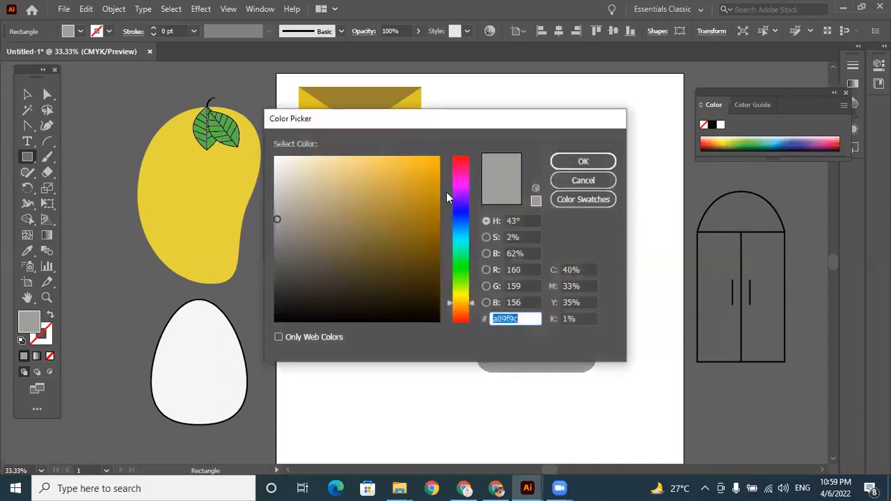
{"action": "left_click_drag", "start_coordinate": [284, 238], "coordinate": [277, 262]}
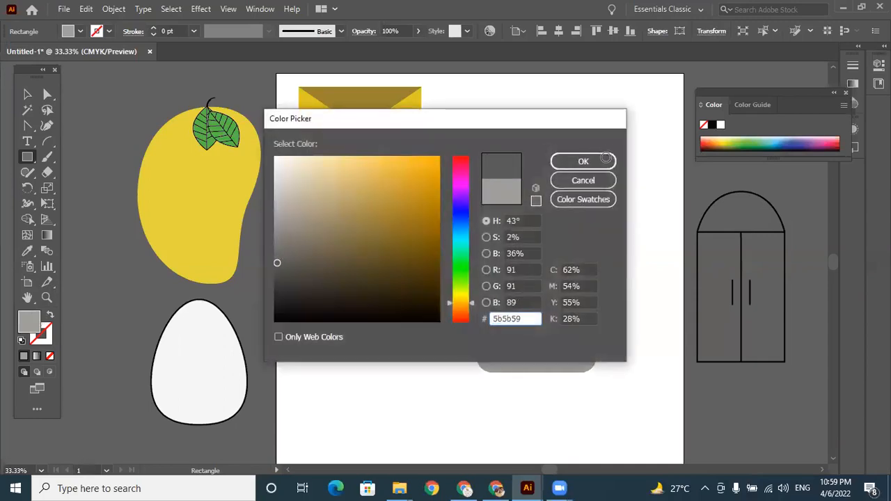
{"action": "left_click", "coordinate": [583, 161]}
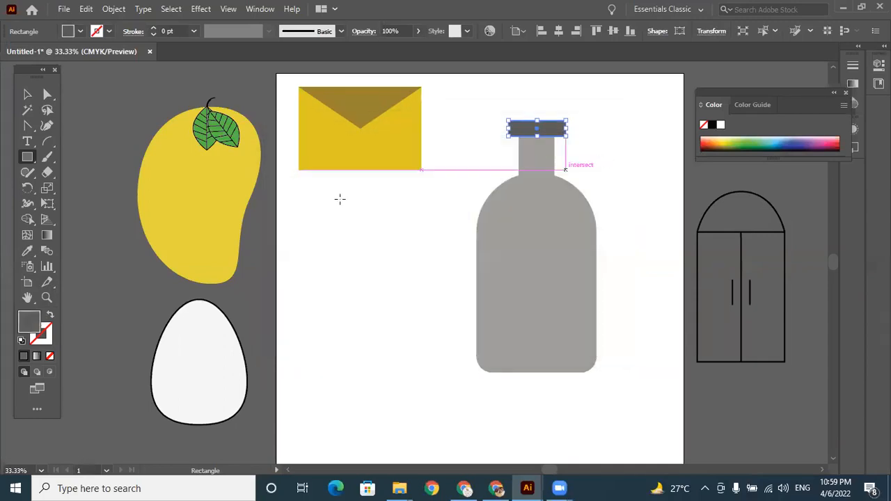
{"action": "left_click", "coordinate": [27, 95]}
{"action": "left_click", "coordinate": [623, 140]}
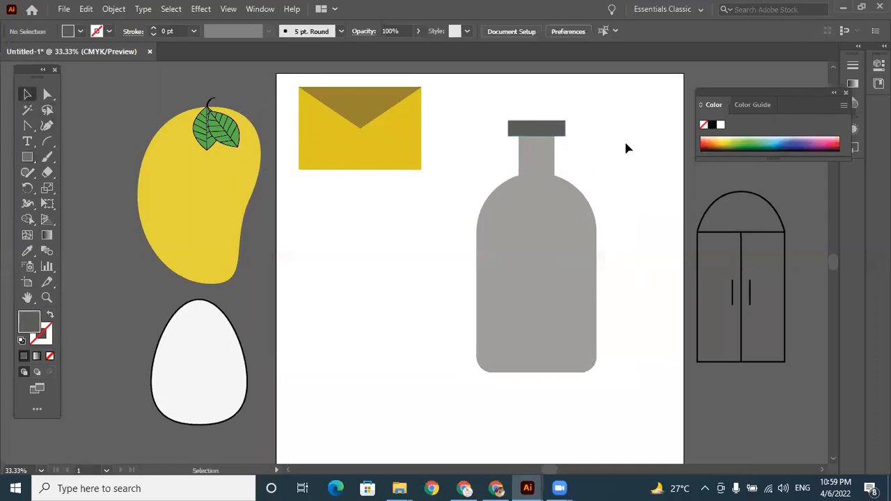
- Duplicate the dark cap onto the middle of the bottle body and enlarge the copy into a band spanning the body's full width
{"action": "left_click", "coordinate": [556, 132]}
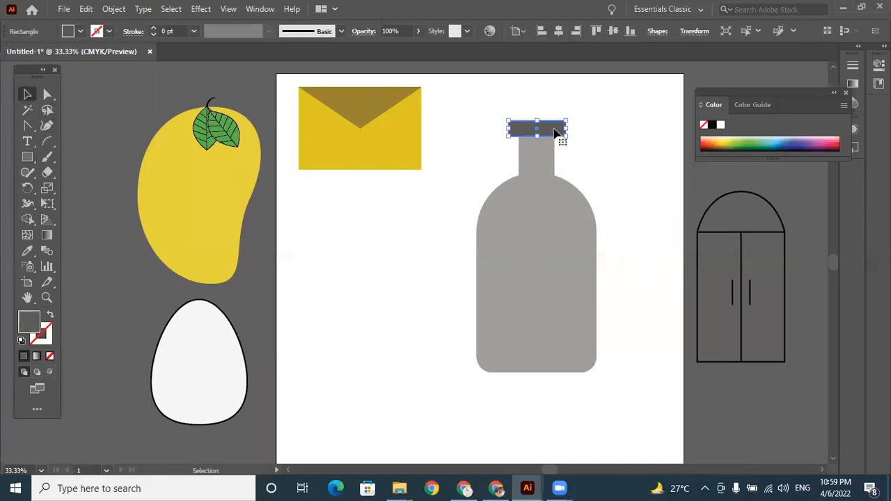
{"action": "left_click_drag", "start_coordinate": [556, 132], "coordinate": [596, 290]}
{"action": "left_click", "coordinate": [621, 278]}
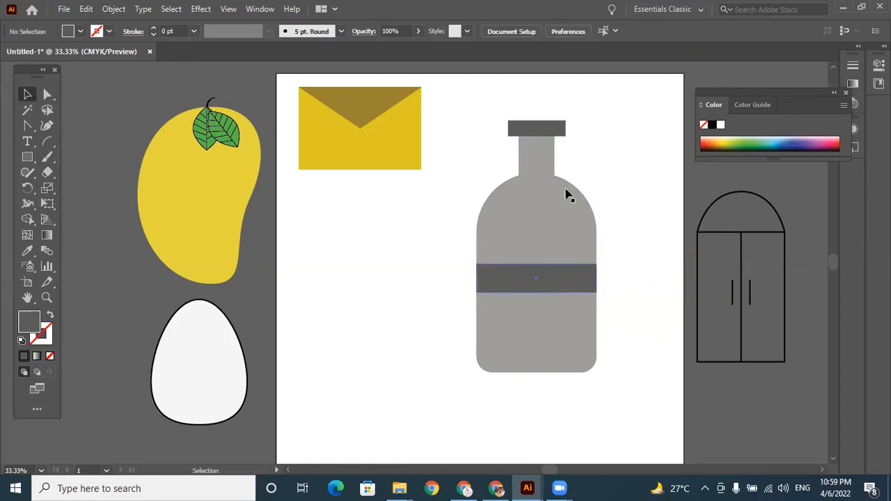
- Duplicate the dark cap to the base of the neck and shrink the copy to just wider than the neck
{"action": "left_click", "coordinate": [550, 130]}
{"action": "left_click_drag", "start_coordinate": [550, 130], "coordinate": [554, 179]}
{"action": "left_click", "coordinate": [610, 174]}
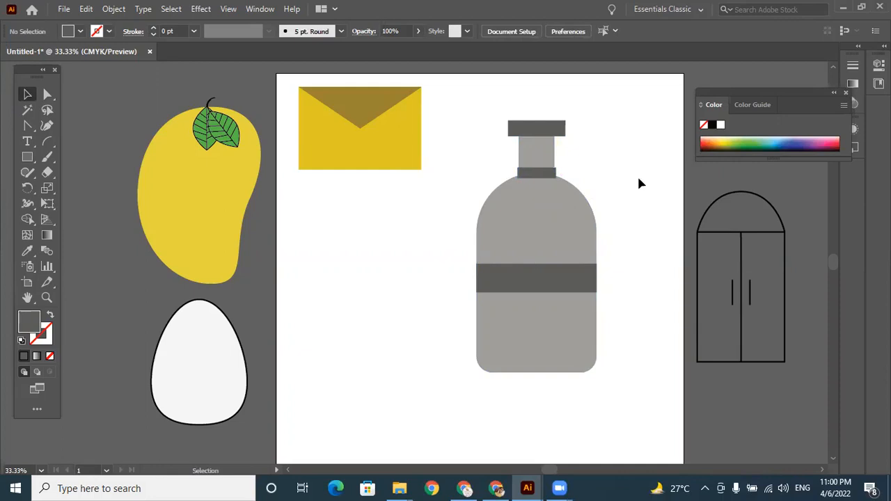
- Scale the bottle cap down slightly so that it overhangs the neck less
{"action": "left_click", "coordinate": [562, 132]}
{"action": "mouse_move", "coordinate": [568, 138]}
{"action": "left_mouse_down"}
{"action": "mouse_move", "coordinate": [583, 132]}
{"action": "mouse_move", "coordinate": [552, 131]}
{"action": "left_mouse_up"}
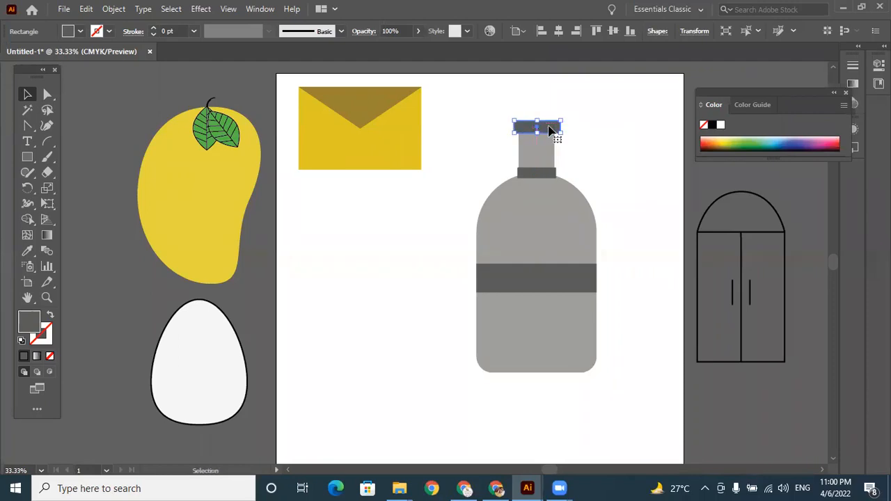
{"action": "left_click", "coordinate": [591, 148]}
{"action": "left_click", "coordinate": [555, 130]}
{"action": "left_click", "coordinate": [587, 158]}
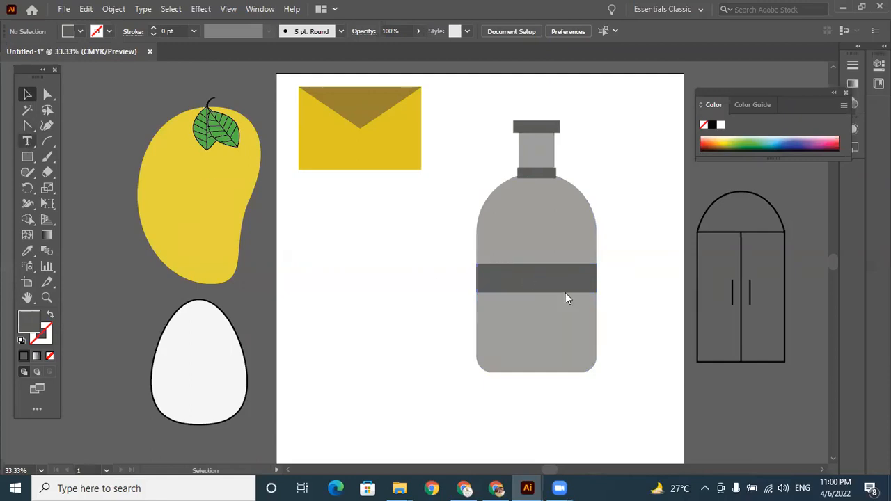
- Add the text "Bottle" on the bottle's dark band and set its font size to 72 pt
{"action": "key", "text": "t"}
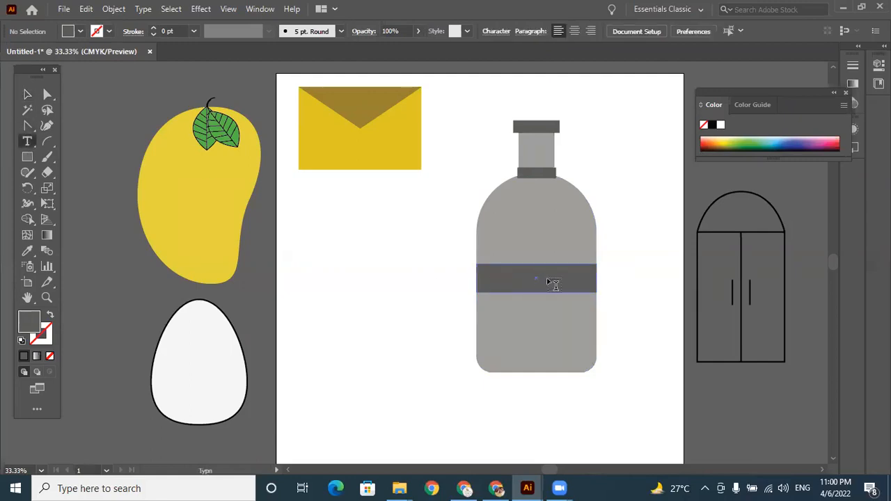
{"action": "left_click", "coordinate": [486, 274]}
{"action": "key", "text": "BackSpace"}
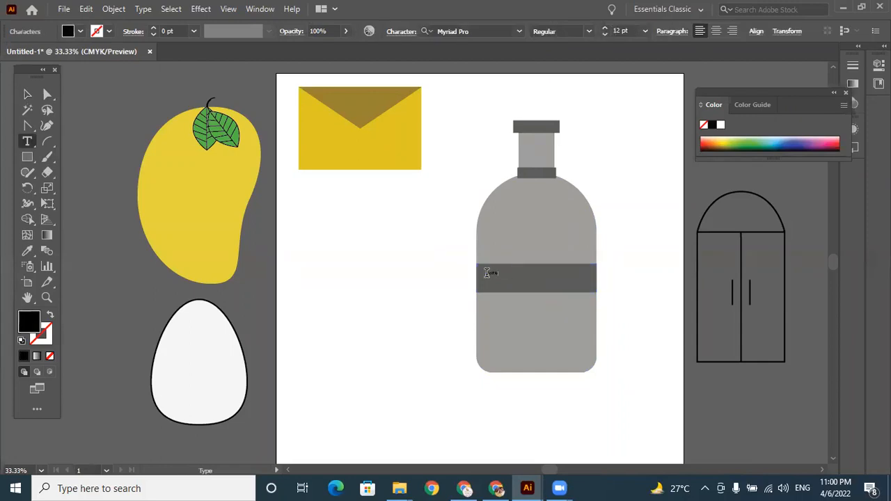
{"action": "left_click", "coordinate": [27, 94]}
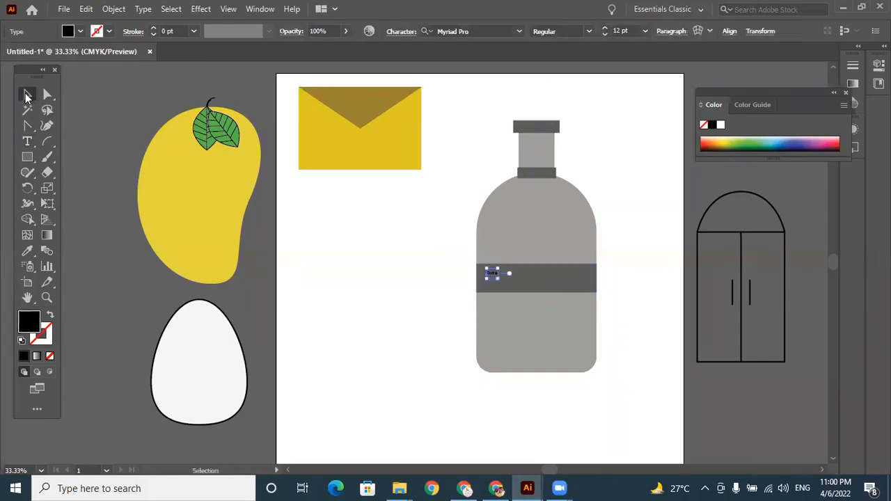
{"action": "left_click", "coordinate": [645, 34]}
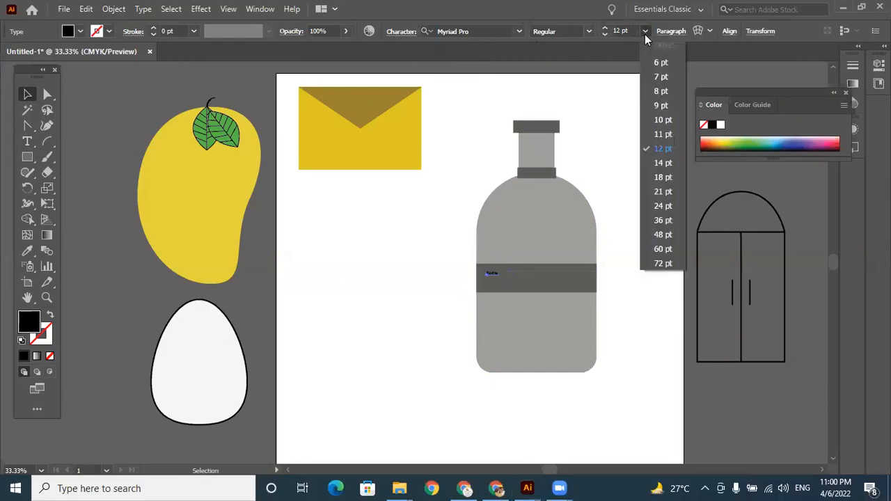
{"action": "left_click", "coordinate": [663, 264]}
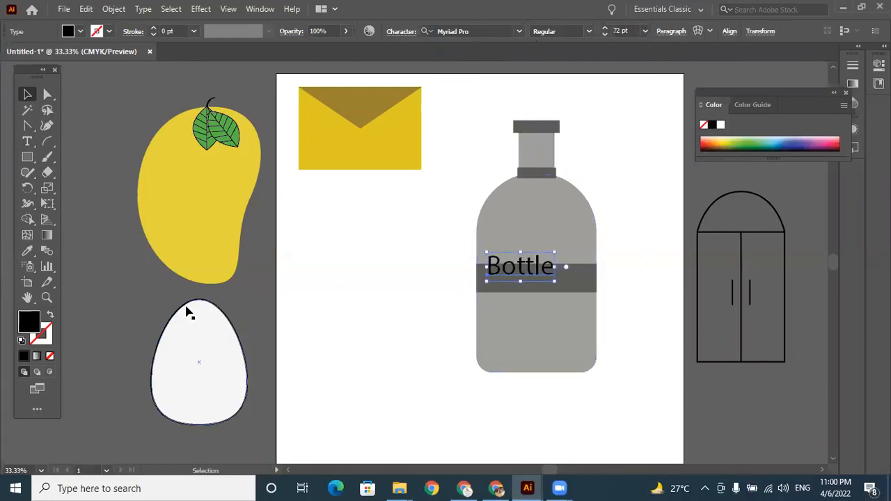
- Fill the "Bottle" text with white and centre it on the dark band
{"action": "double_click", "coordinate": [29, 321]}
{"action": "left_click_drag", "start_coordinate": [336, 178], "coordinate": [252, 136]}
{"action": "left_click", "coordinate": [584, 161]}
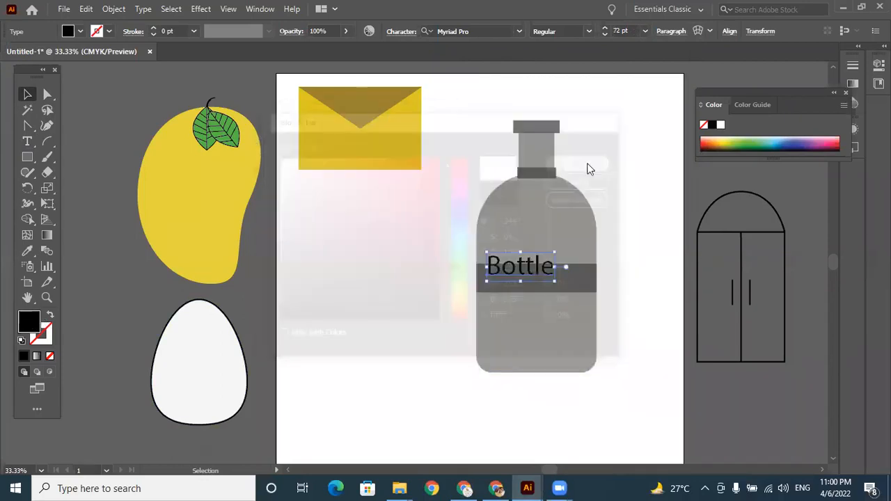
{"action": "left_click_drag", "start_coordinate": [520, 273], "coordinate": [541, 284]}
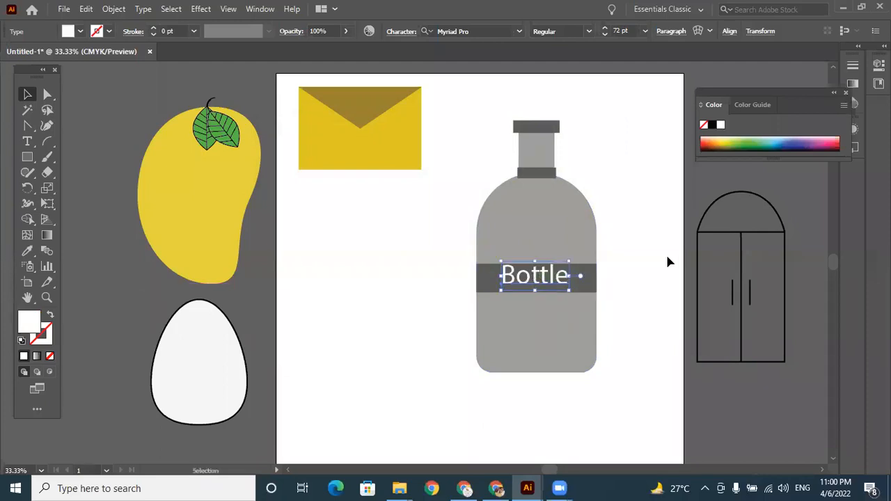
{"action": "left_click", "coordinate": [665, 252]}
{"action": "left_click", "coordinate": [546, 277]}
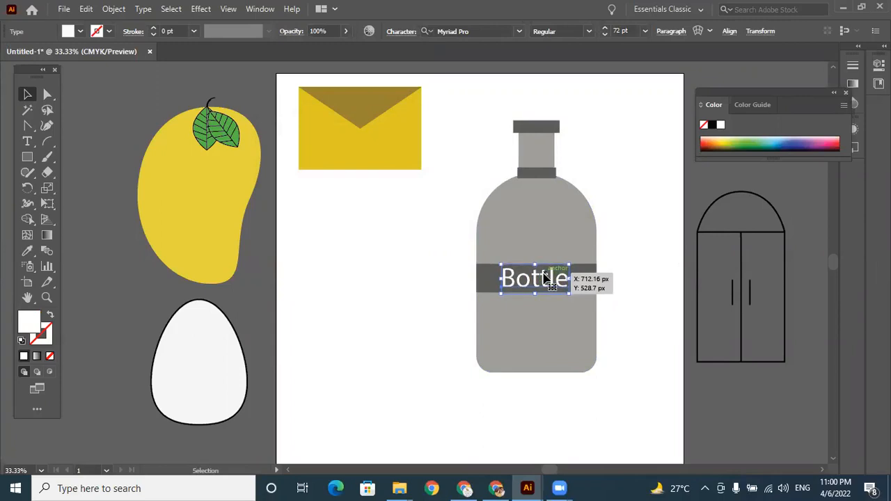
{"action": "left_click", "coordinate": [623, 176]}
- Group all the bottle parts with their label and scale the group down to under half its size
{"action": "left_click_drag", "start_coordinate": [465, 95], "coordinate": [597, 406]}
{"action": "right_click", "coordinate": [566, 231]}
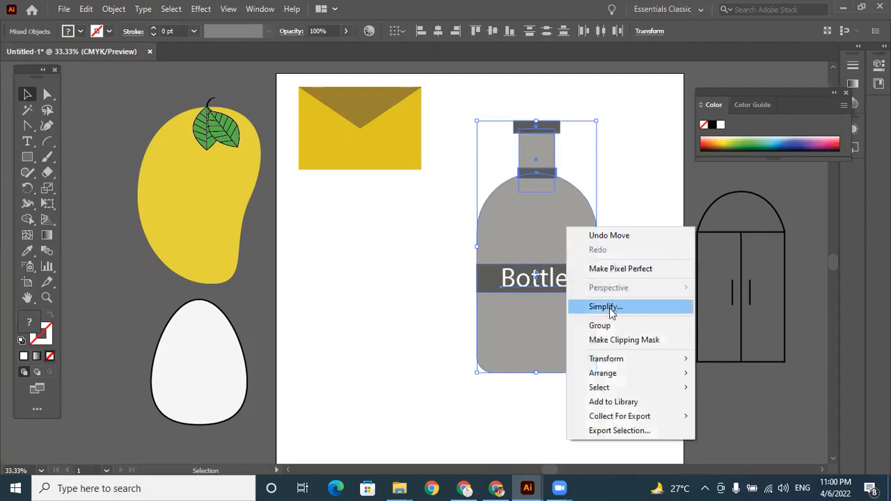
{"action": "left_click", "coordinate": [597, 325]}
{"action": "left_click_drag", "start_coordinate": [596, 121], "coordinate": [531, 259]}
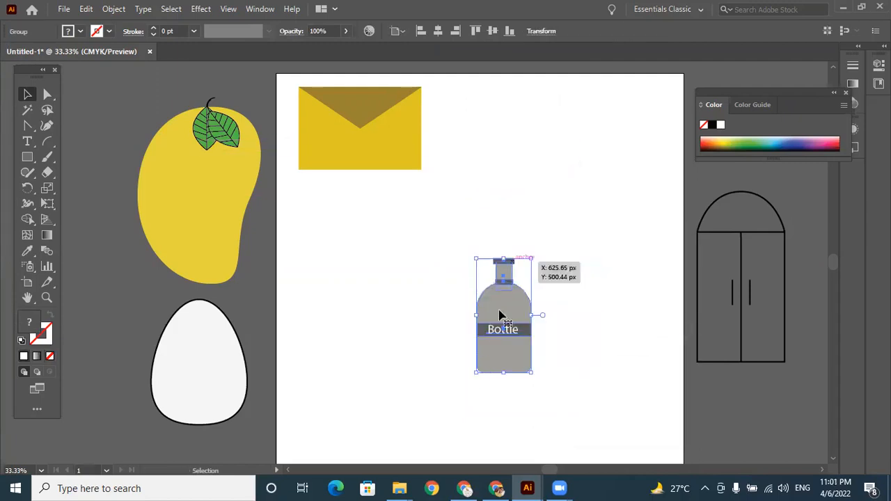
- Move the bottle off the artboard to just below the door, and shift the door up to clear it
{"action": "mouse_move", "coordinate": [504, 358]}
{"action": "left_mouse_down"}
{"action": "mouse_move", "coordinate": [762, 438]}
{"action": "mouse_move", "coordinate": [745, 434]}
{"action": "left_mouse_up"}
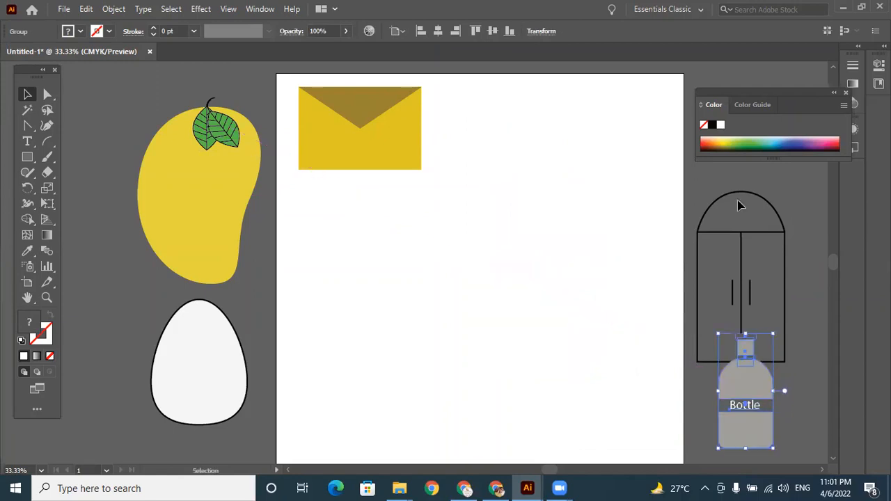
{"action": "left_click_drag", "start_coordinate": [750, 241], "coordinate": [746, 194]}
{"action": "left_click", "coordinate": [469, 240]}
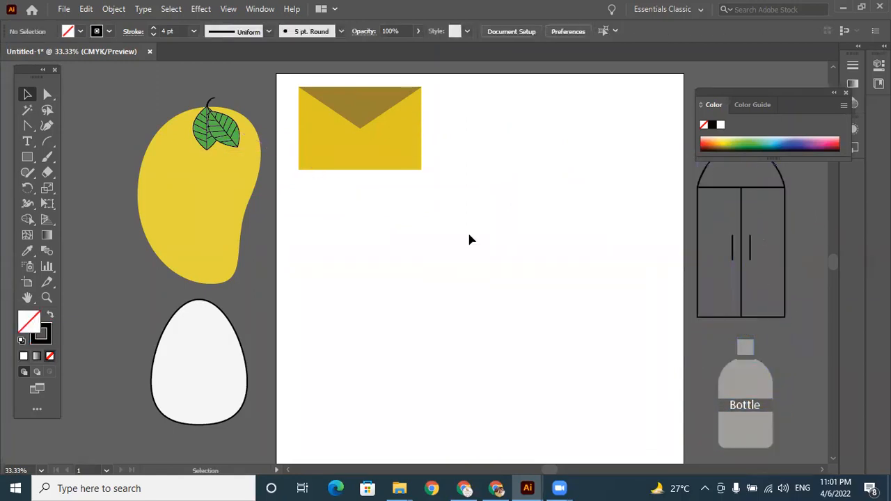
- Draw a circle with the Ellipse tool in the empty middle of the artboard and fill it green (#36bc0a)
{"action": "left_click_drag", "start_coordinate": [28, 156], "coordinate": [73, 189]}
{"action": "left_click_drag", "start_coordinate": [437, 202], "coordinate": [579, 344]}
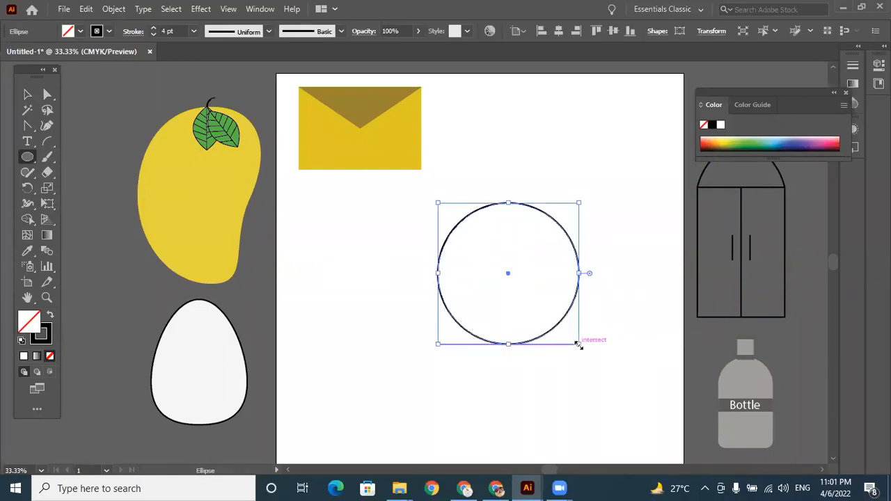
{"action": "double_click", "coordinate": [25, 325]}
{"action": "left_click", "coordinate": [457, 276]}
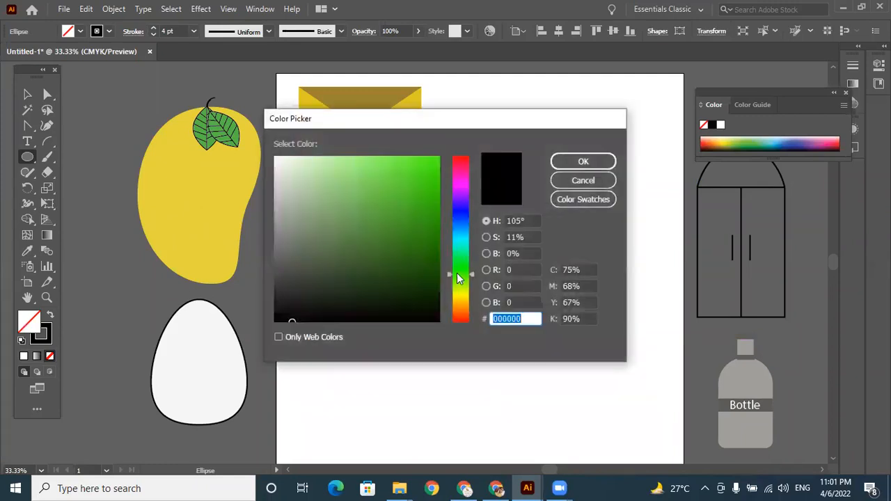
{"action": "left_click", "coordinate": [433, 199]}
{"action": "left_click", "coordinate": [602, 161]}
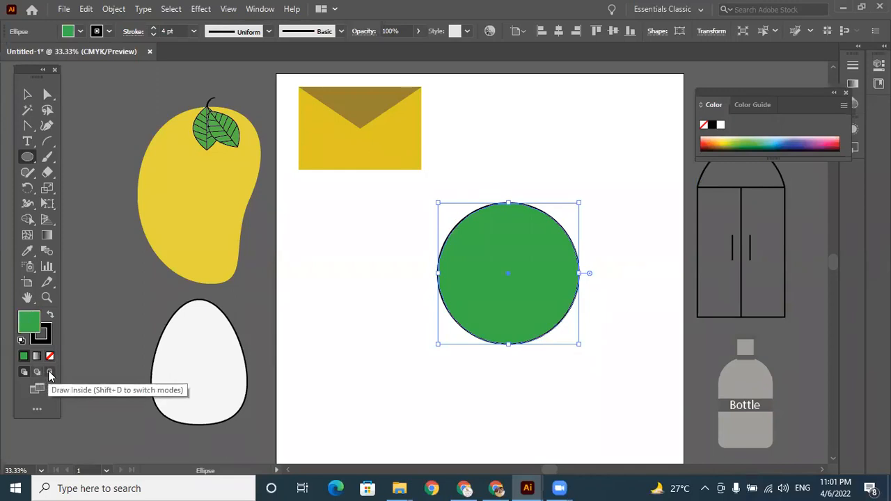
- With Draw Inside active on the green circle, draw a smaller circle overlapping its upper edge and fill it mustard yellow (#b9ae32)
{"action": "left_click", "coordinate": [49, 374]}
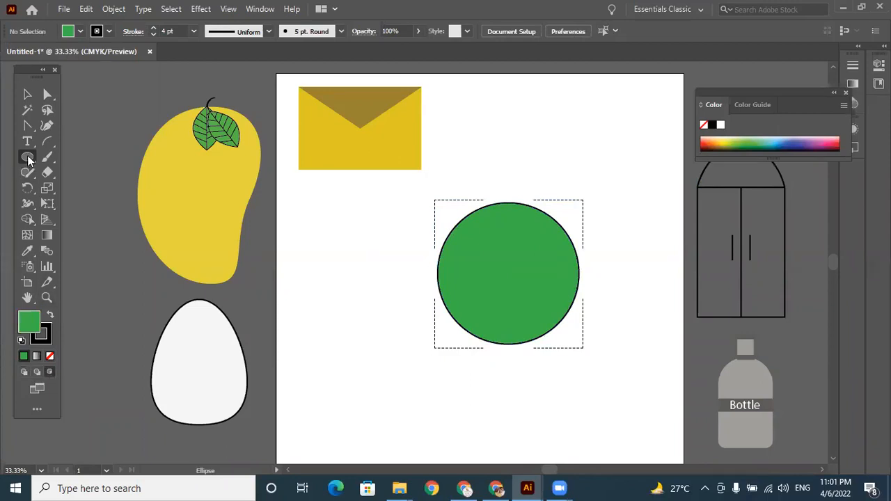
{"action": "mouse_move", "coordinate": [449, 178]}
{"action": "left_mouse_down"}
{"action": "mouse_move", "coordinate": [527, 246]}
{"action": "mouse_move", "coordinate": [549, 246]}
{"action": "mouse_move", "coordinate": [551, 280]}
{"action": "left_mouse_up"}
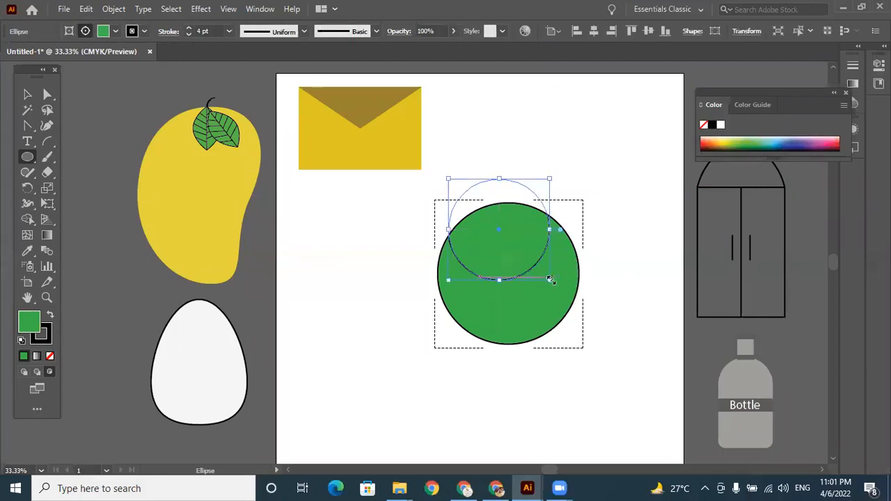
{"action": "double_click", "coordinate": [33, 331]}
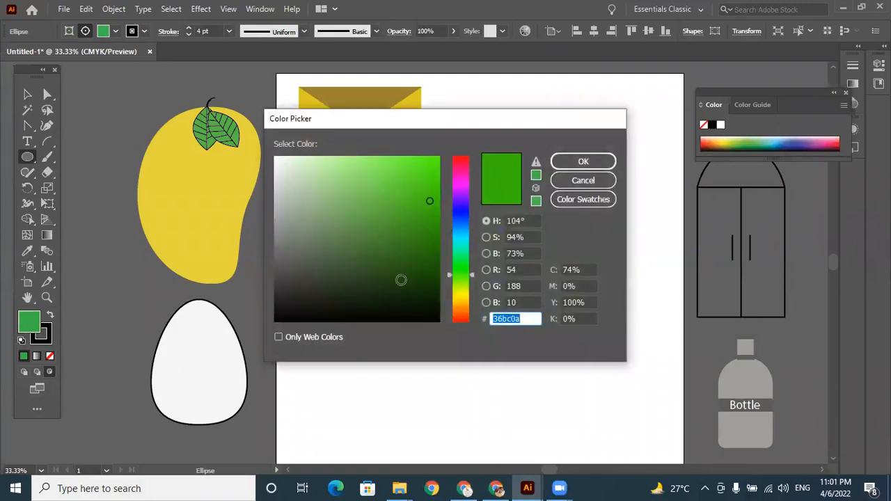
{"action": "left_click", "coordinate": [466, 296]}
{"action": "left_click", "coordinate": [602, 158]}
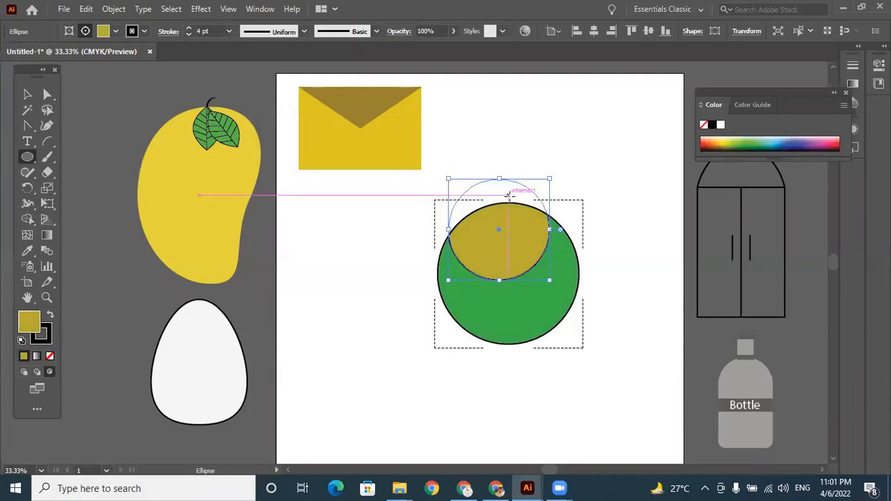
- Shift the mustard circle towards the ball's upper-left edge and place a duplicate overlapping the ball's lower-right edge
{"action": "key", "text": "v"}
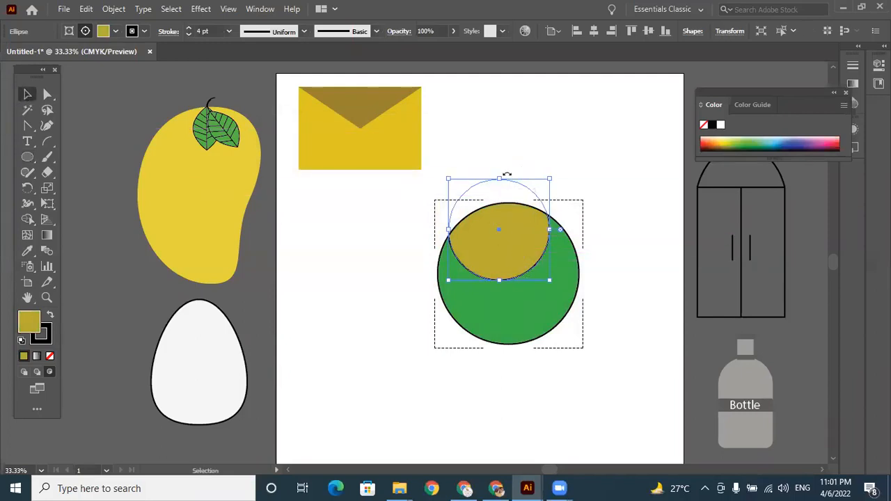
{"action": "left_click_drag", "start_coordinate": [509, 186], "coordinate": [545, 295]}
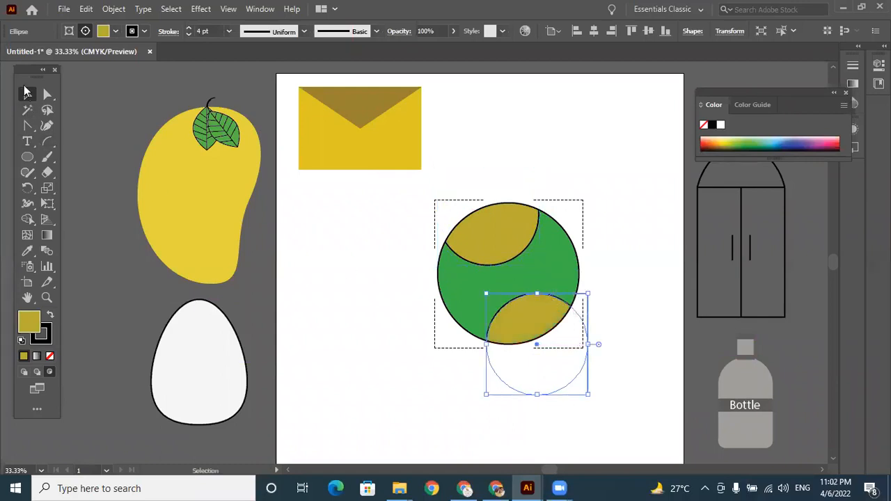
{"action": "left_click", "coordinate": [296, 338]}
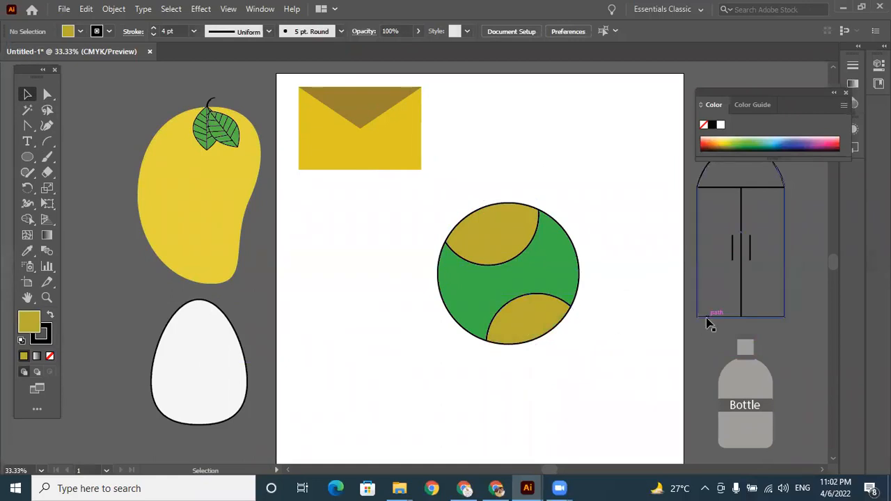
- Nudge the whole two-coloured ball up by five increments
{"action": "left_click", "coordinate": [509, 234]}
{"action": "key", "text": "Up"}
{"action": "key", "text": "Up"}
{"action": "key", "text": "Up"}
{"action": "key", "text": "Up"}
{"action": "key", "text": "Up"}
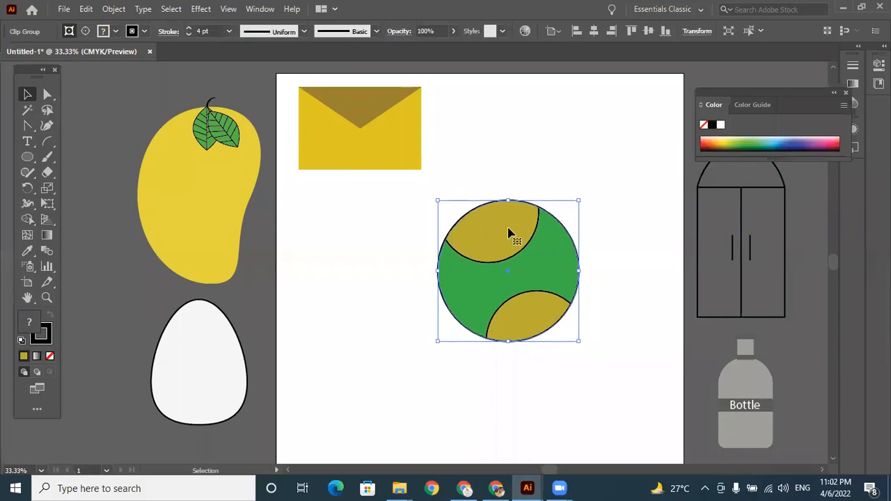
{"action": "left_click", "coordinate": [629, 297]}
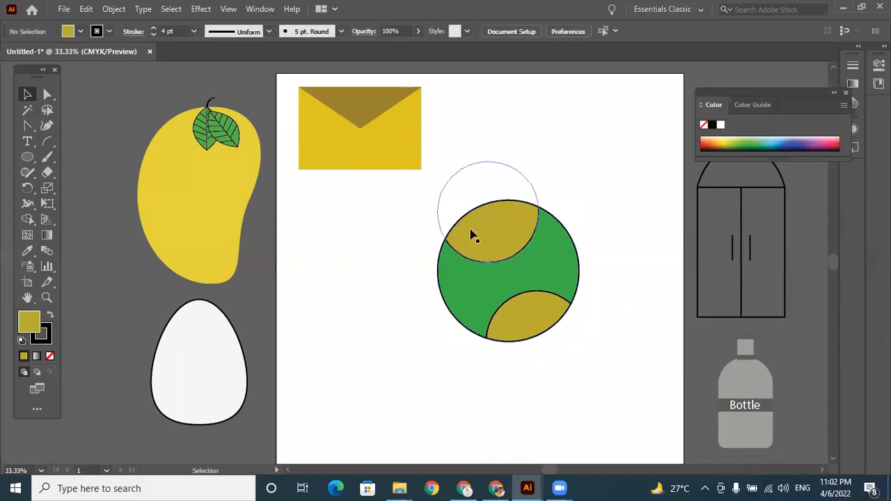
- Scale the ball down and move it to the artboard's upper-right corner
{"action": "left_click_drag", "start_coordinate": [398, 206], "coordinate": [538, 321]}
{"action": "left_click_drag", "start_coordinate": [545, 246], "coordinate": [613, 302]}
{"action": "left_click_drag", "start_coordinate": [516, 242], "coordinate": [621, 121]}
{"action": "left_click", "coordinate": [586, 275]}
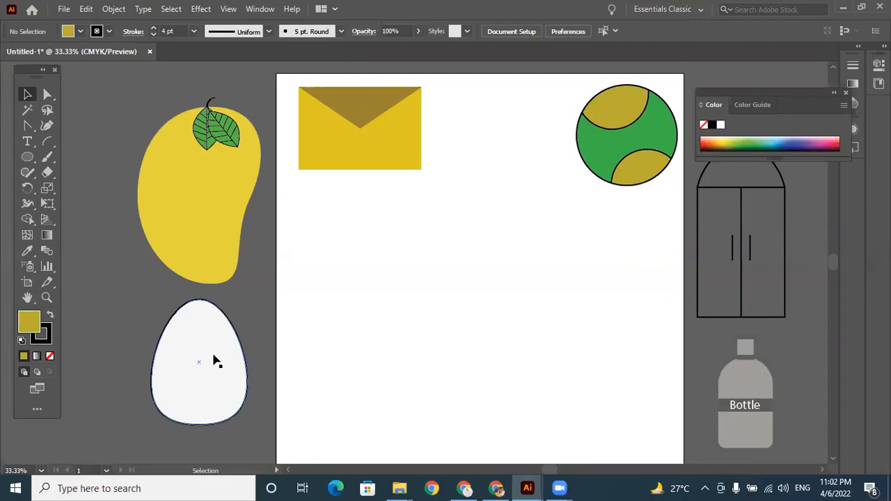
{"action": "left_click", "coordinate": [27, 126]}
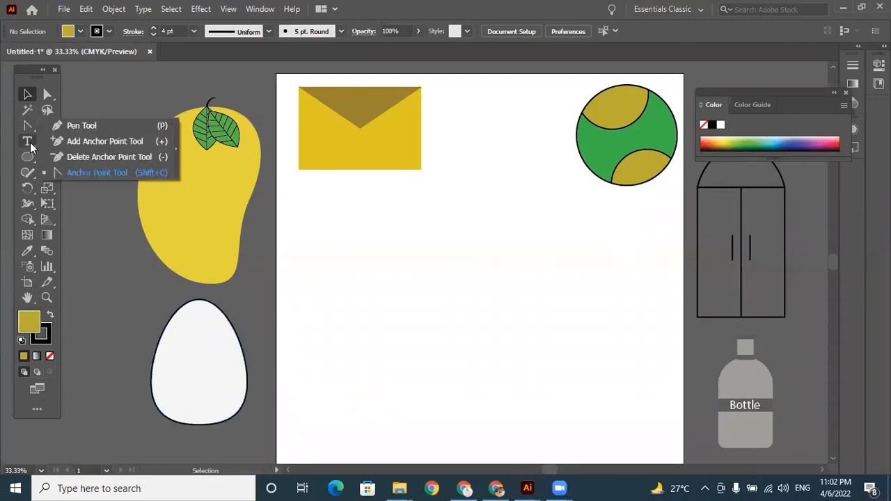
{"action": "left_click", "coordinate": [48, 97]}
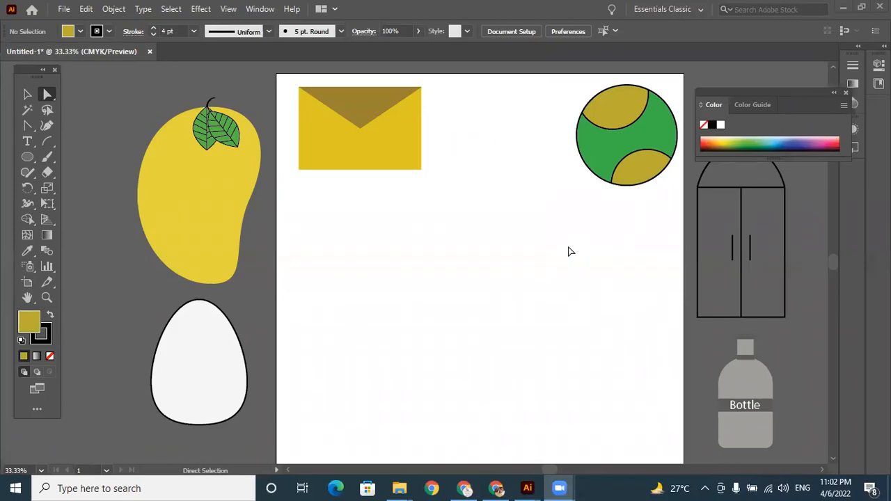
- Draw a second circle in the middle of the artboard below the ball and fill it green (#4eb734)
{"action": "left_click", "coordinate": [27, 157]}
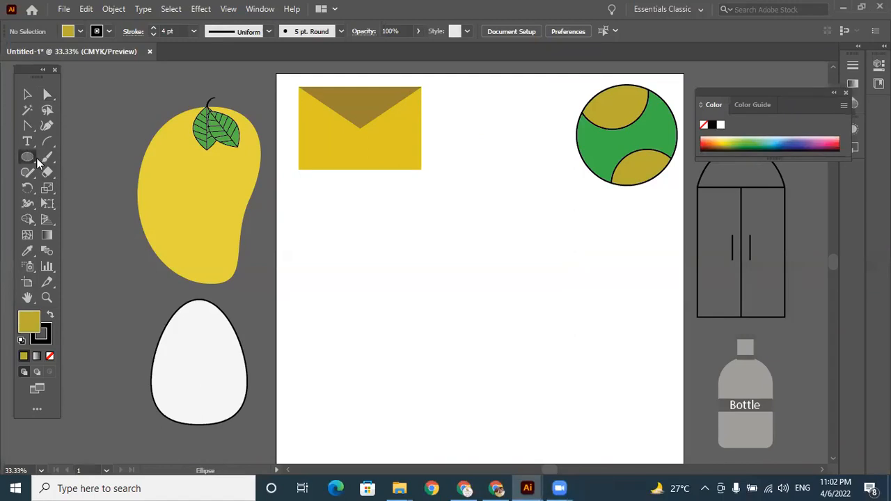
{"action": "left_click_drag", "start_coordinate": [411, 215], "coordinate": [551, 358]}
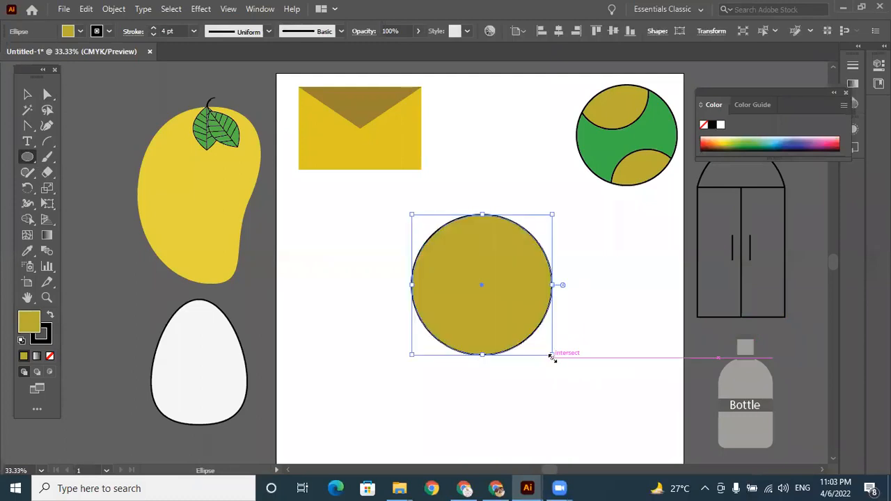
{"action": "double_click", "coordinate": [25, 322]}
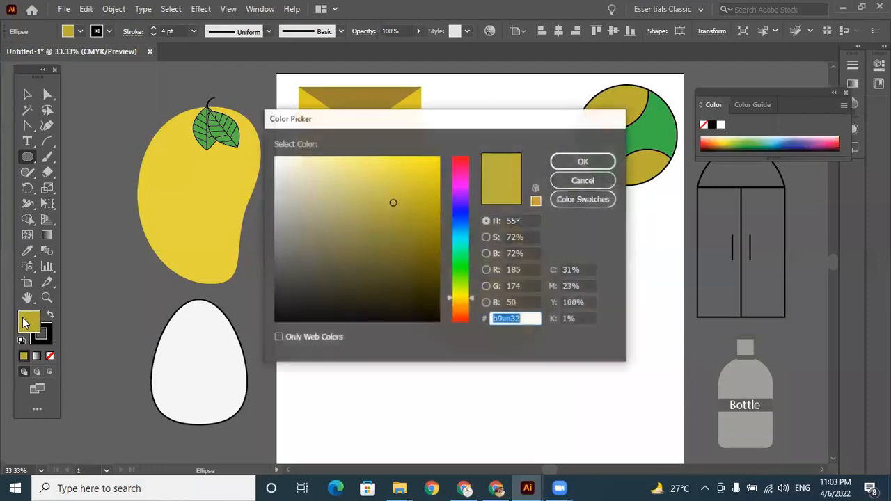
{"action": "left_click", "coordinate": [461, 278]}
{"action": "left_click", "coordinate": [584, 161]}
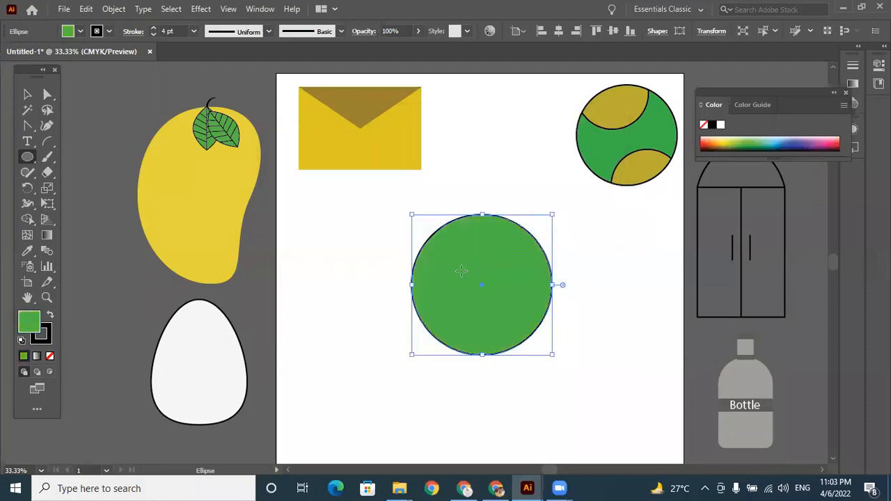
- In Draw Inside mode, draw a smaller circle over the green circle's upper-left edge and fill it yellow (#e3e428)
{"action": "left_click", "coordinate": [49, 370]}
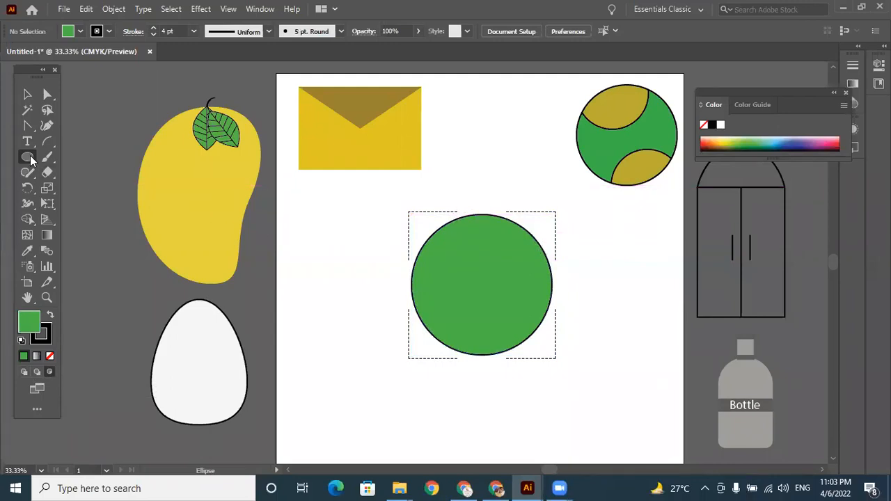
{"action": "left_click_drag", "start_coordinate": [400, 201], "coordinate": [496, 300]}
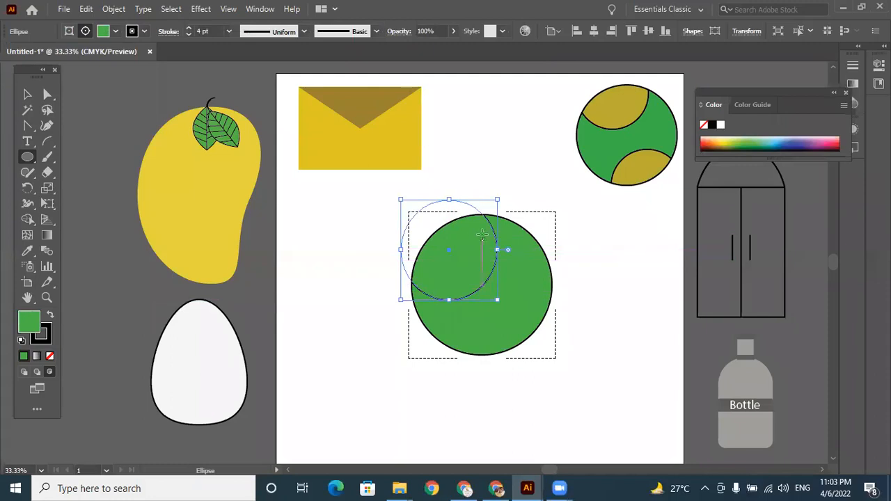
{"action": "double_click", "coordinate": [32, 328]}
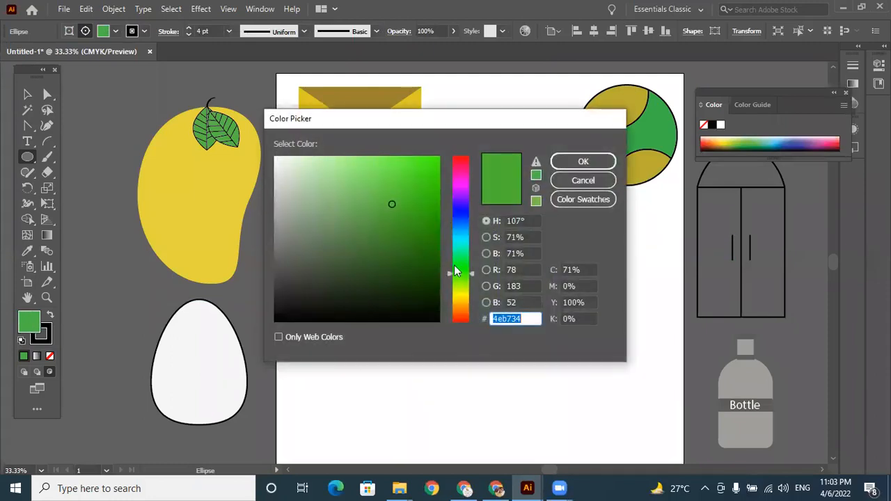
{"action": "left_click", "coordinate": [461, 293]}
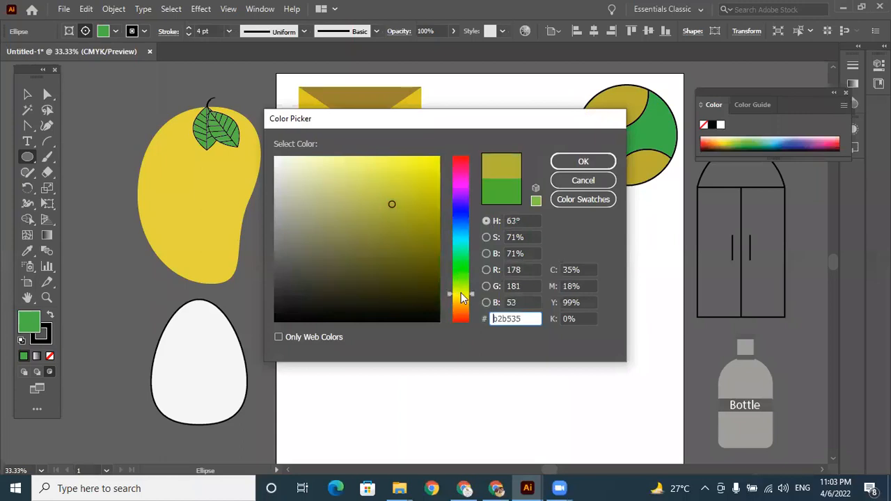
{"action": "left_click", "coordinate": [418, 170]}
{"action": "left_click", "coordinate": [595, 162]}
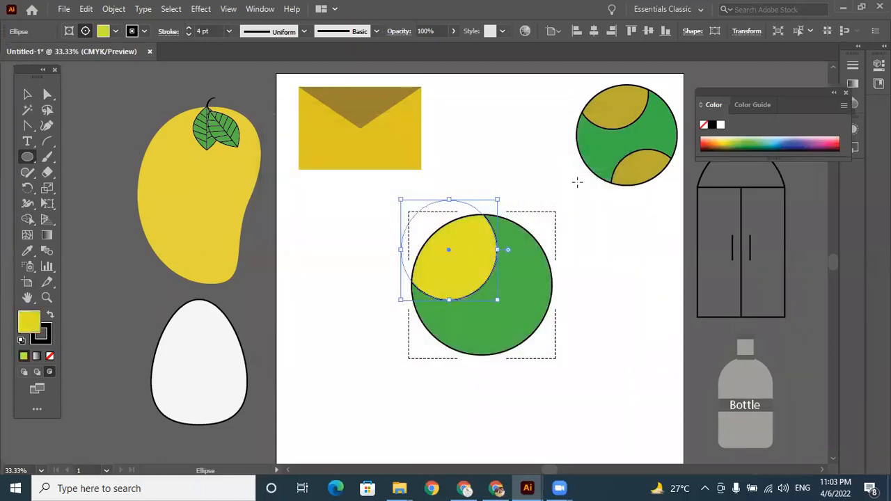
- Shift the yellow circle slightly up and left, and place a duplicate overlapping the green circle's lower-right edge
{"action": "left_click", "coordinate": [27, 94]}
{"action": "left_click_drag", "start_coordinate": [476, 249], "coordinate": [467, 239]}
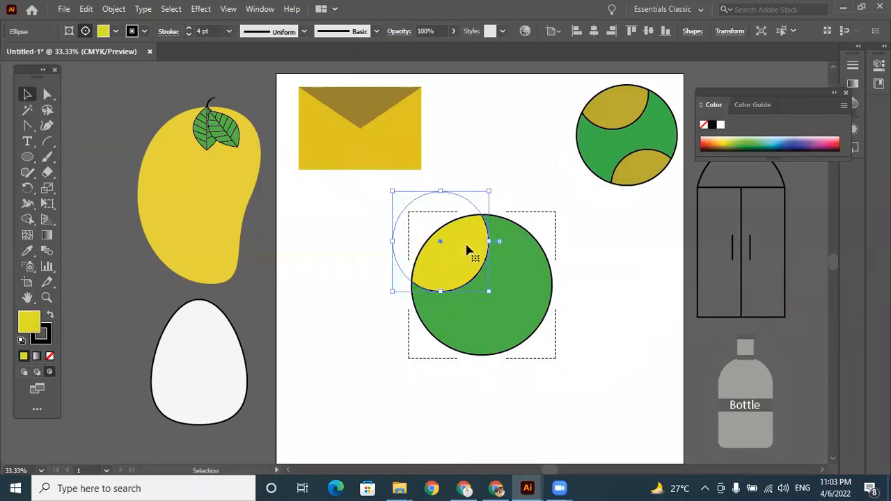
{"action": "left_click_drag", "start_coordinate": [469, 248], "coordinate": [566, 341]}
{"action": "left_click", "coordinate": [628, 250]}
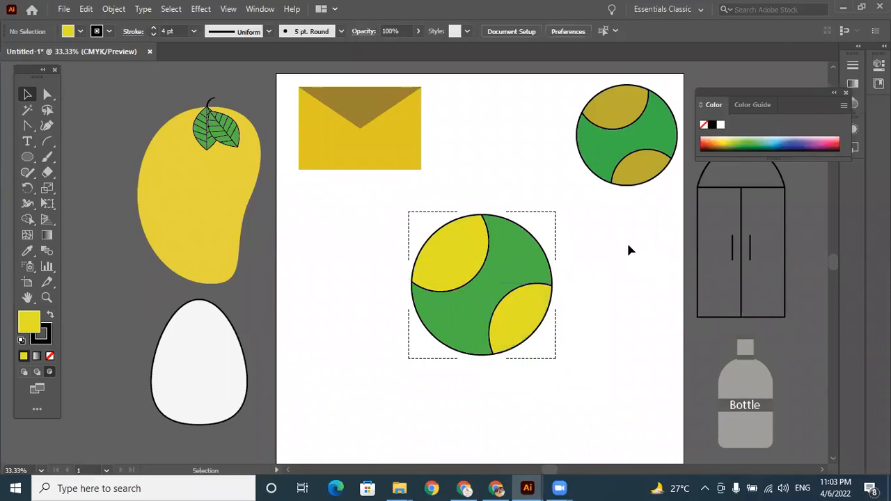
- Delete the green-and-yellow ball in the middle of the artboard
{"action": "left_click", "coordinate": [459, 272]}
{"action": "left_click_drag", "start_coordinate": [459, 272], "coordinate": [454, 263]}
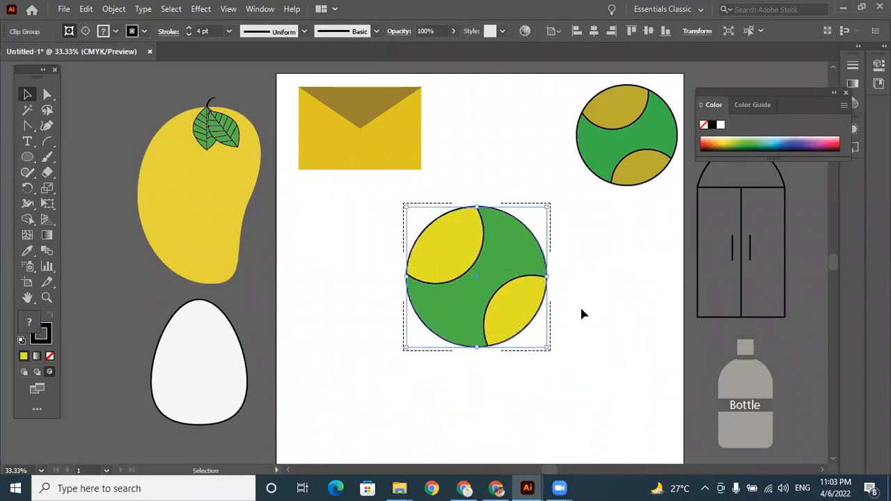
{"action": "left_click", "coordinate": [581, 309]}
{"action": "left_click_drag", "start_coordinate": [473, 179], "coordinate": [564, 403]}
{"action": "key", "text": "Delete"}
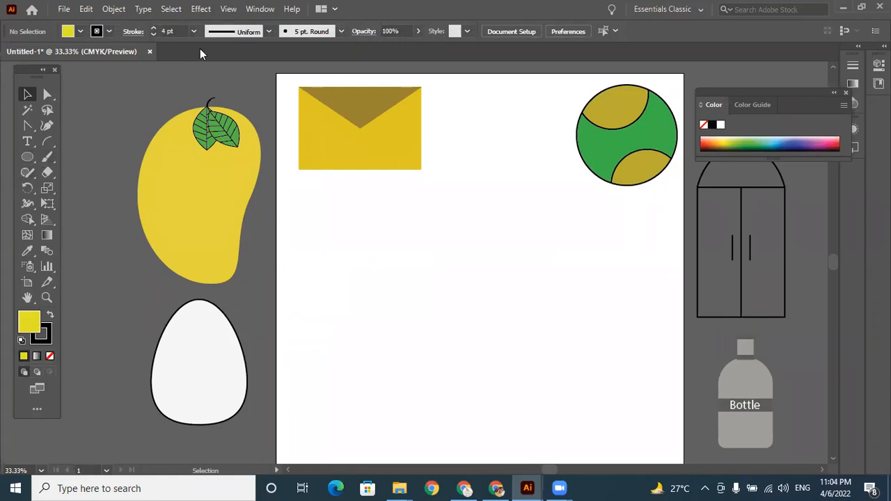
- Draw a circle on the artboard below the envelope and reduce its stroke to none
{"action": "left_click", "coordinate": [32, 158]}
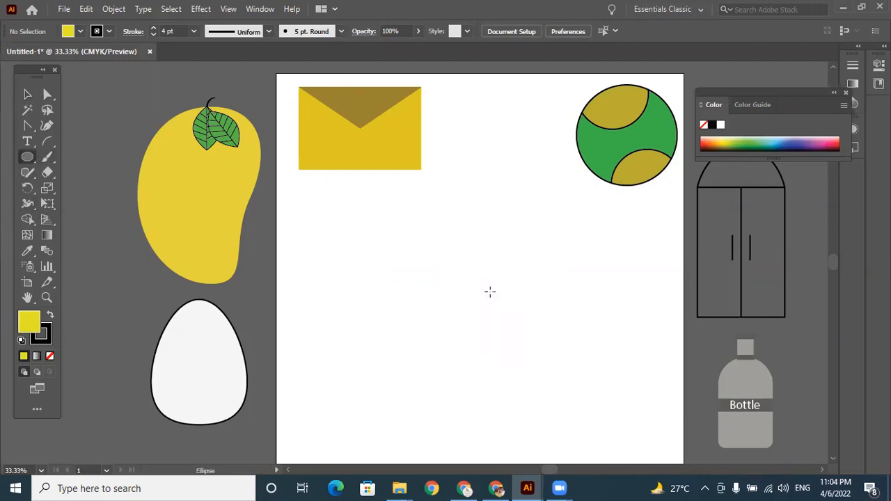
{"action": "left_click_drag", "start_coordinate": [348, 228], "coordinate": [456, 335]}
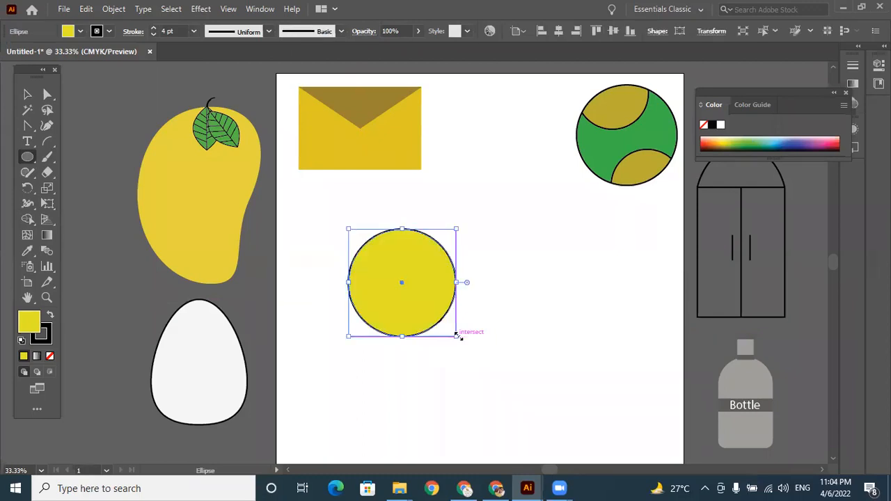
{"action": "left_click", "coordinate": [153, 34]}
{"action": "left_click", "coordinate": [153, 34]}
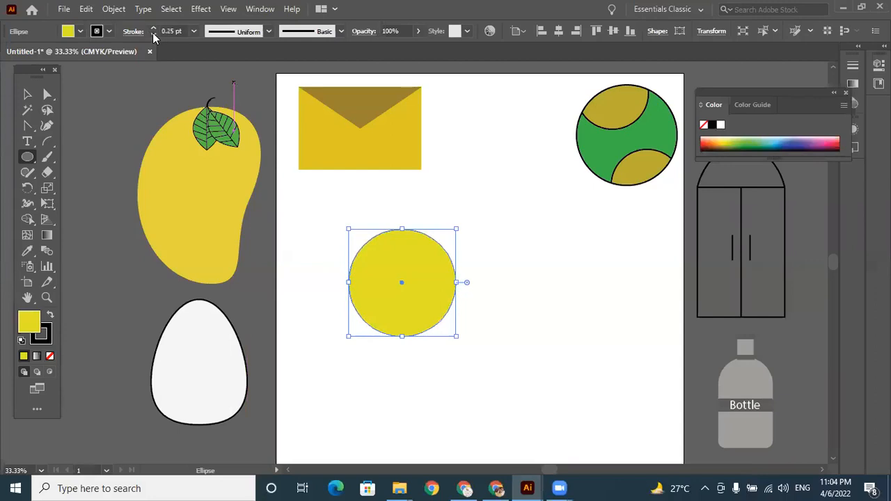
{"action": "left_click", "coordinate": [153, 35]}
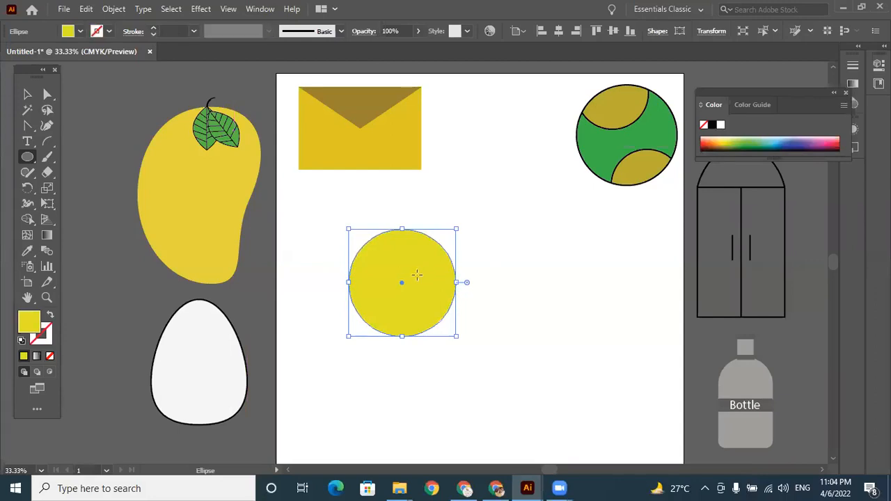
- Fill the new circle with bright red (#fc0808)
{"action": "double_click", "coordinate": [28, 323]}
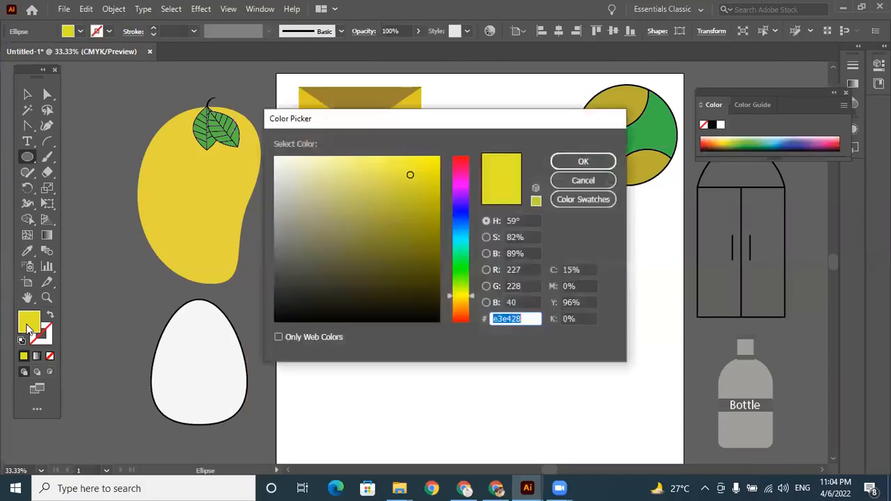
{"action": "left_click", "coordinate": [461, 157]}
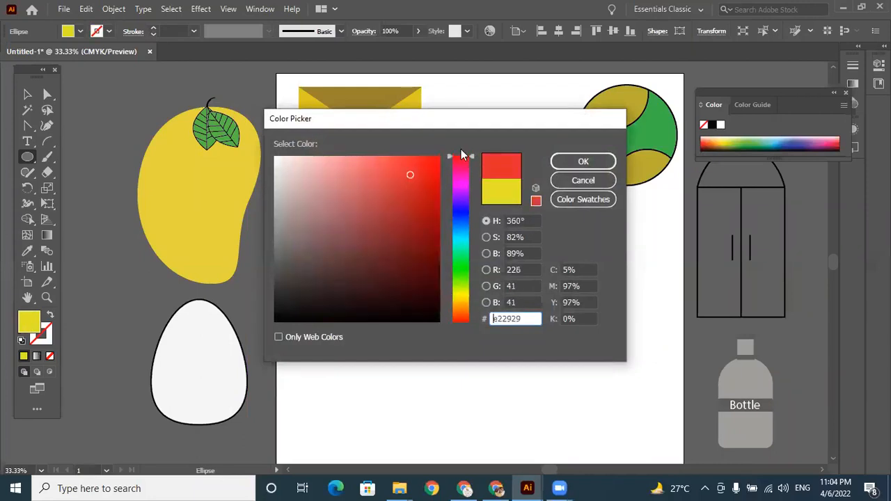
{"action": "left_click", "coordinate": [436, 158]}
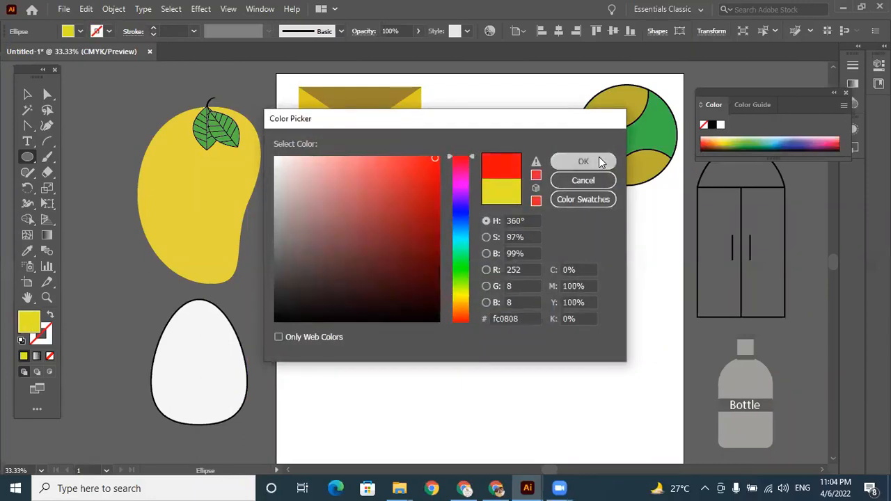
{"action": "left_click", "coordinate": [599, 158]}
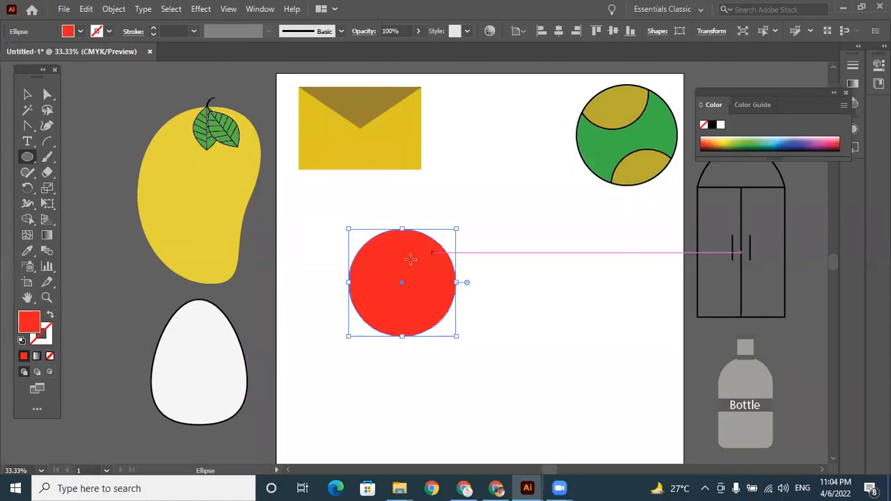
- Move the red circle onto the envelope so it covers the envelope's centre
{"action": "left_click", "coordinate": [28, 93]}
{"action": "left_click_drag", "start_coordinate": [425, 279], "coordinate": [408, 133]}
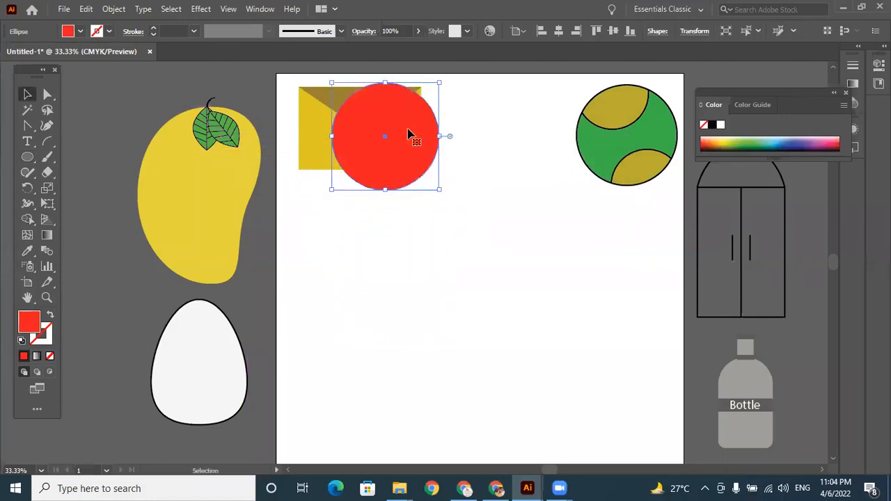
{"action": "left_click", "coordinate": [329, 104]}
{"action": "left_click", "coordinate": [465, 230]}
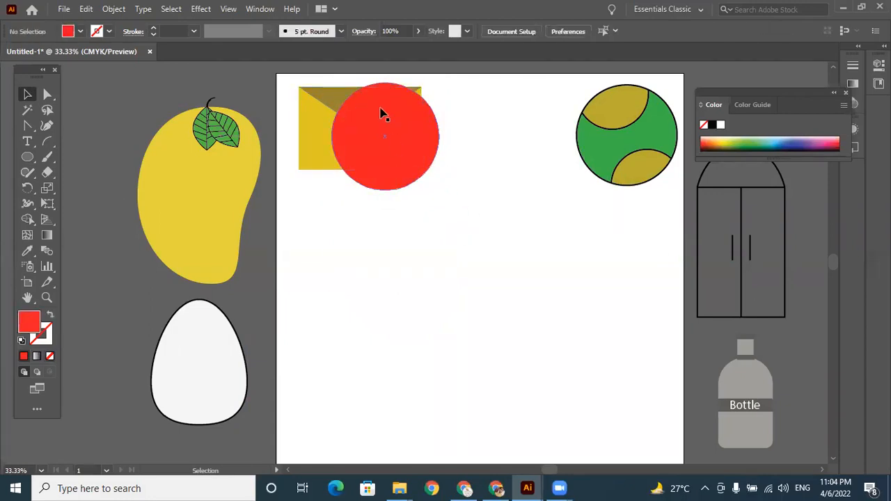
{"action": "left_click_drag", "start_coordinate": [396, 126], "coordinate": [372, 119]}
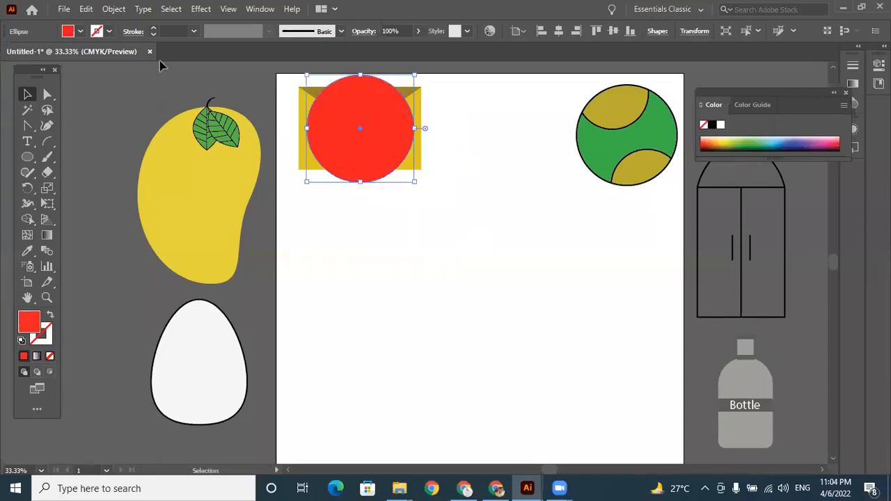
{"action": "left_click", "coordinate": [80, 35]}
{"action": "left_click", "coordinate": [80, 35]}
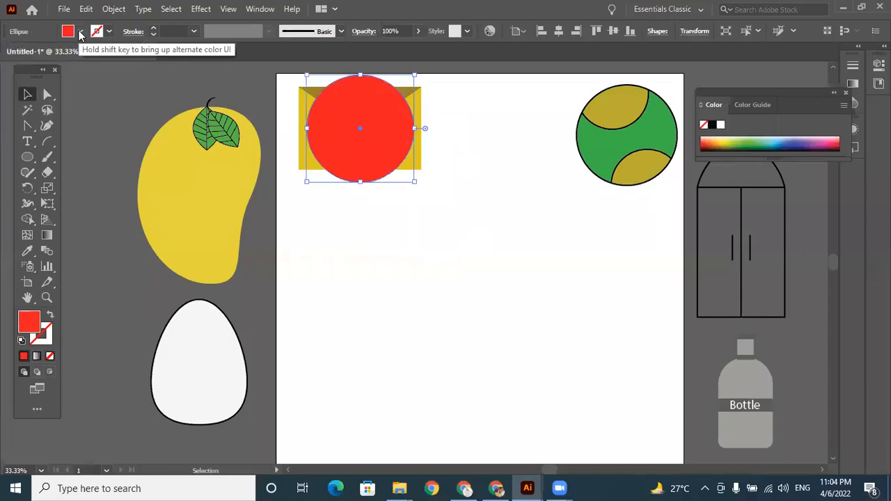
{"action": "left_click", "coordinate": [109, 35]}
{"action": "left_click", "coordinate": [110, 35]}
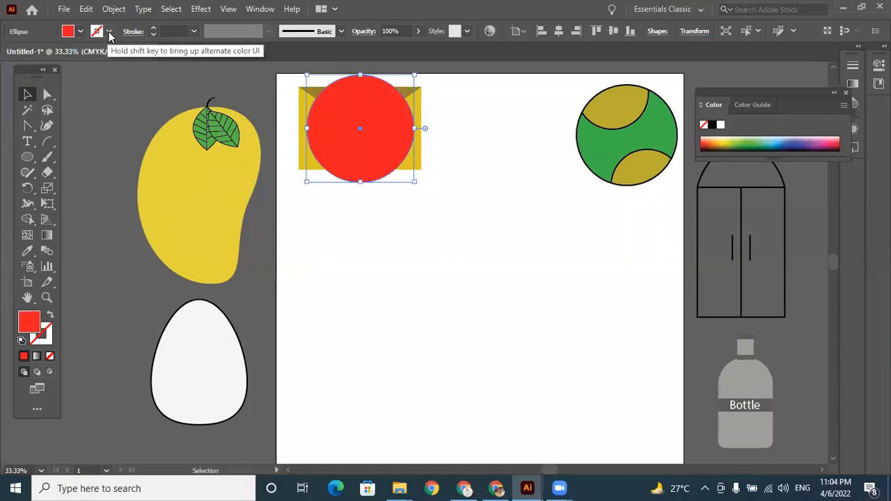
{"action": "left_click", "coordinate": [110, 34]}
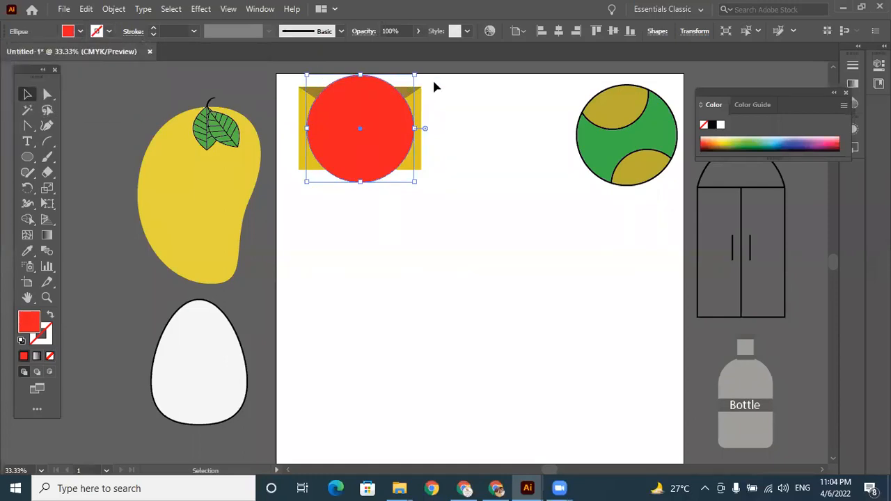
{"action": "left_click", "coordinate": [341, 31]}
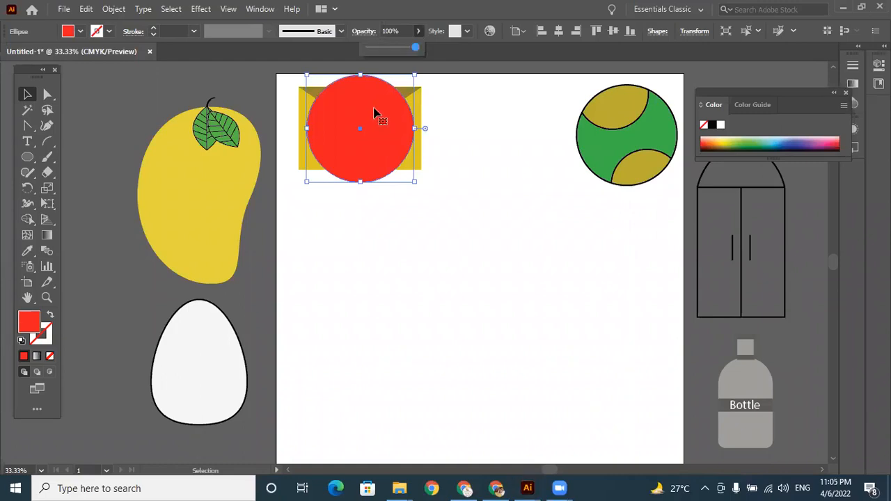
- Lower the red circle's opacity to 47%, and further down to 0%
{"action": "left_click", "coordinate": [418, 31]}
{"action": "left_click_drag", "start_coordinate": [415, 47], "coordinate": [392, 49]}
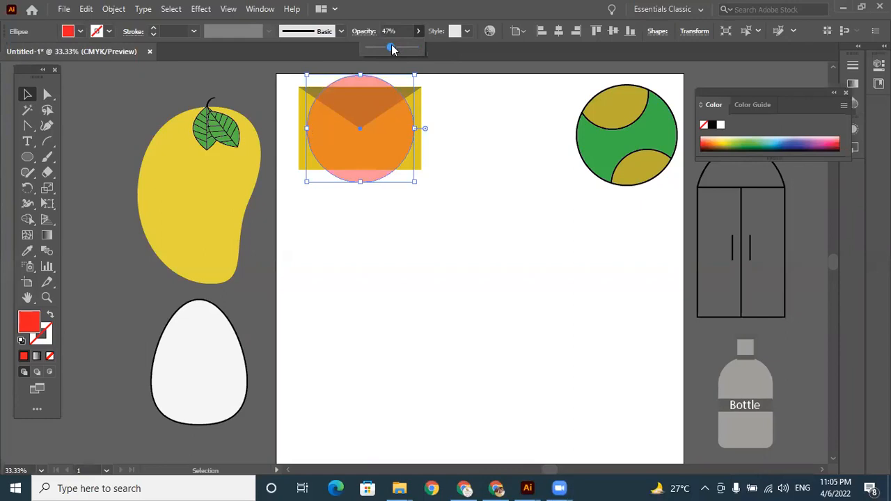
{"action": "left_click_drag", "start_coordinate": [392, 49], "coordinate": [369, 48]}
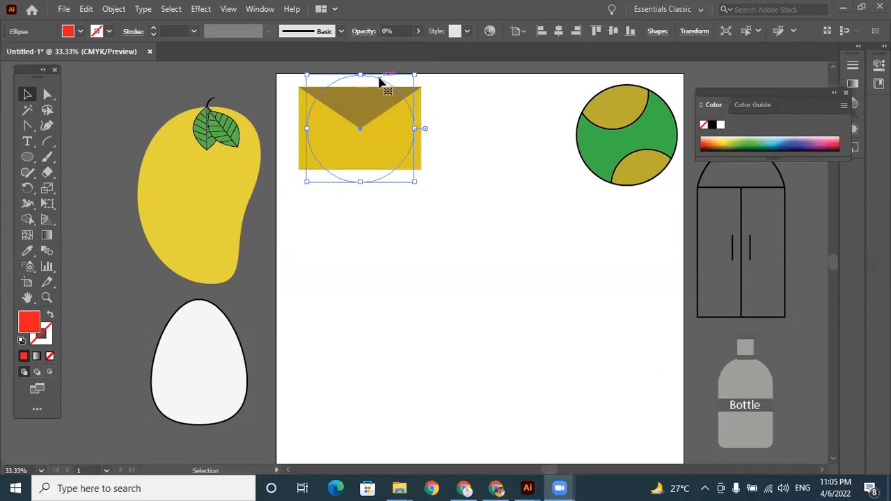
- Raise the red circle's opacity to 62%, and back up to 100%
{"action": "left_click", "coordinate": [418, 33]}
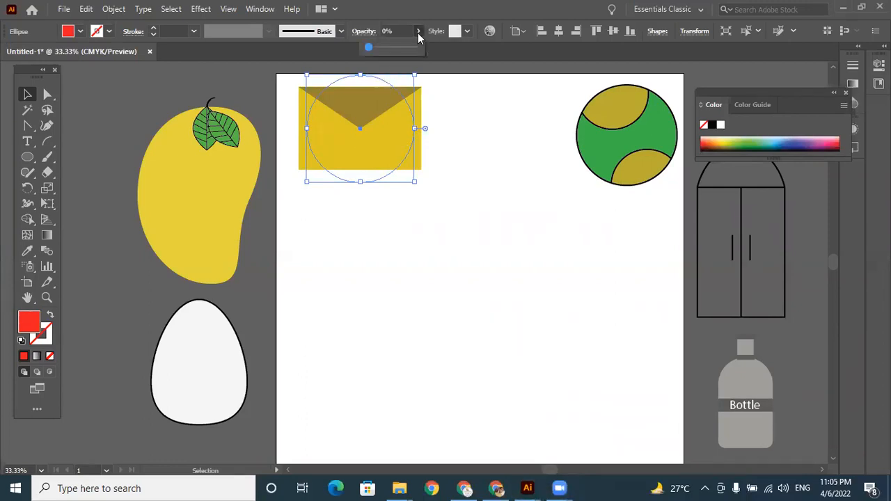
{"action": "left_click_drag", "start_coordinate": [369, 50], "coordinate": [397, 48]}
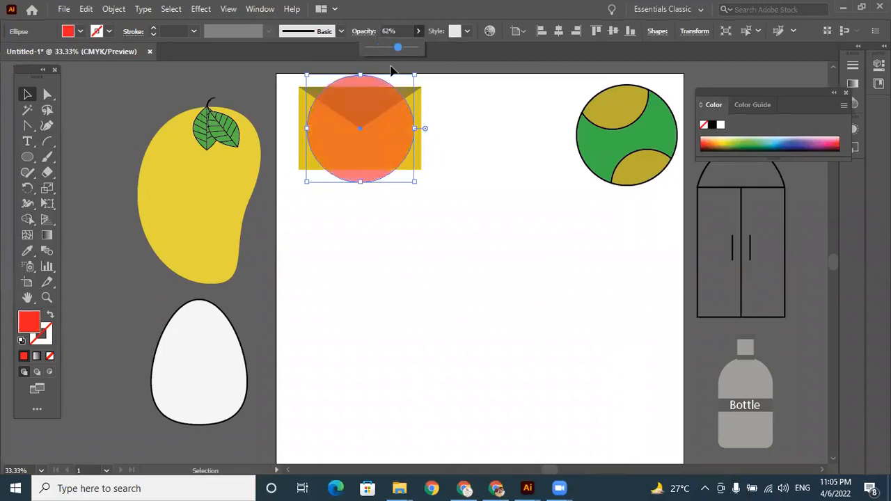
{"action": "left_click_drag", "start_coordinate": [397, 47], "coordinate": [430, 53]}
- Move the red circle off the envelope into the empty area just below it
{"action": "left_click_drag", "start_coordinate": [402, 281], "coordinate": [413, 252]}
{"action": "left_click", "coordinate": [435, 224]}
{"action": "left_click", "coordinate": [553, 334]}
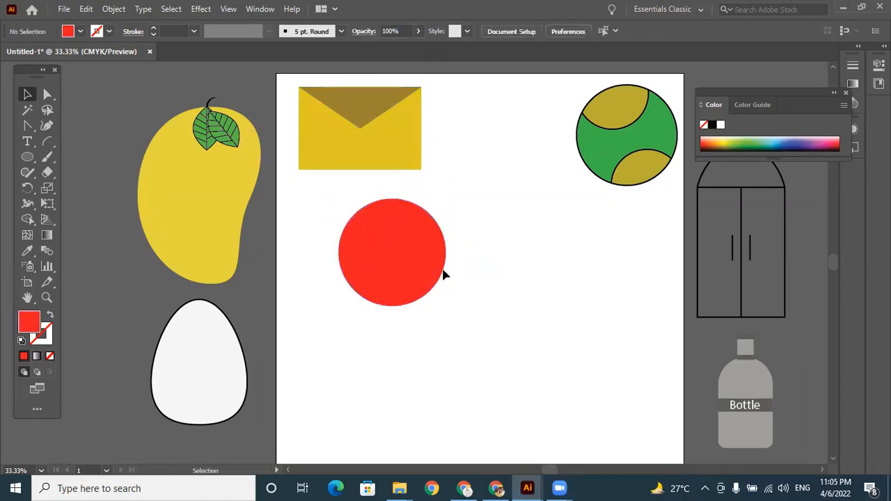
- Duplicate the red circle to its right so the copy overlaps half of it, and fill the copy orange
{"action": "left_click", "coordinate": [410, 253]}
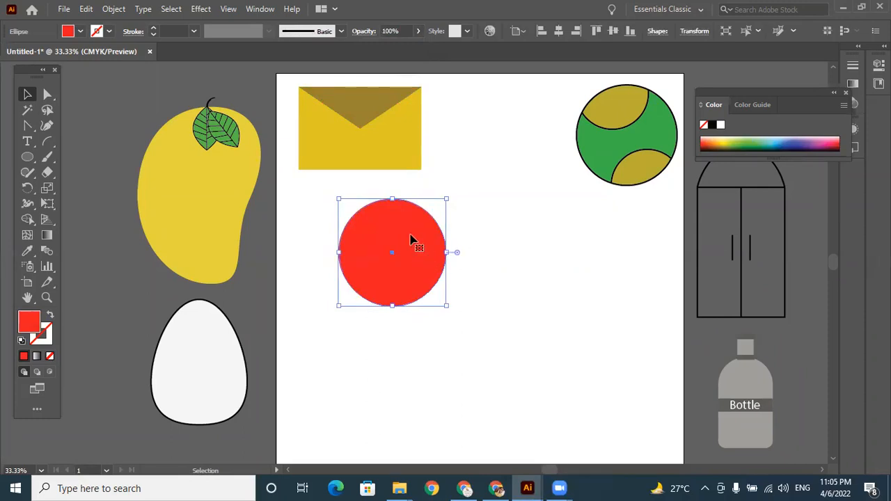
{"action": "left_click_drag", "start_coordinate": [411, 240], "coordinate": [465, 241]}
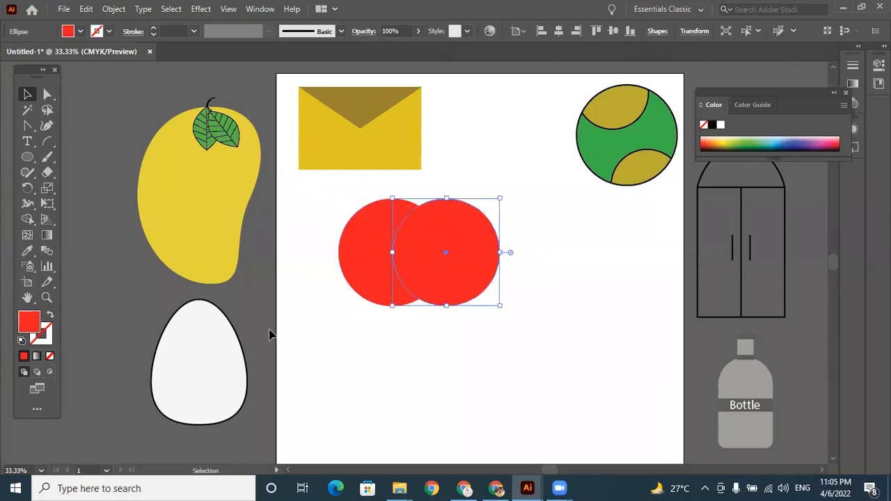
{"action": "double_click", "coordinate": [28, 322]}
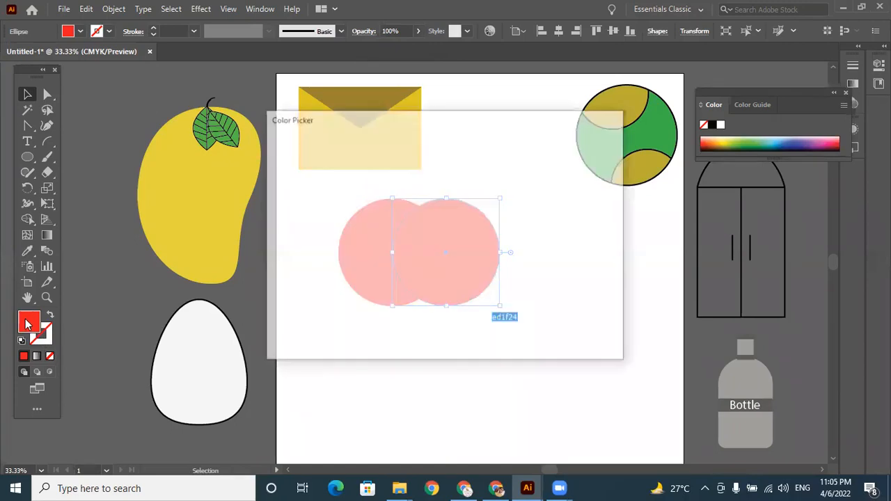
{"action": "left_click_drag", "start_coordinate": [460, 298], "coordinate": [460, 306]}
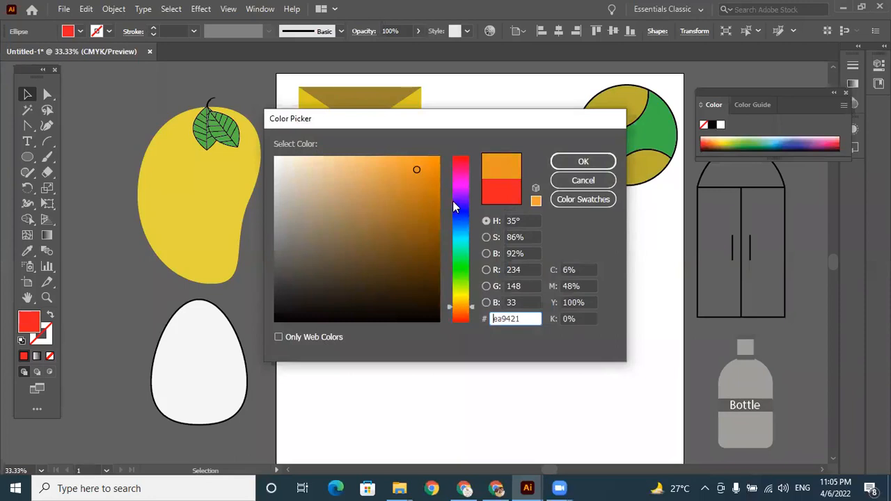
{"action": "left_click_drag", "start_coordinate": [437, 161], "coordinate": [439, 160]}
{"action": "left_click", "coordinate": [581, 162]}
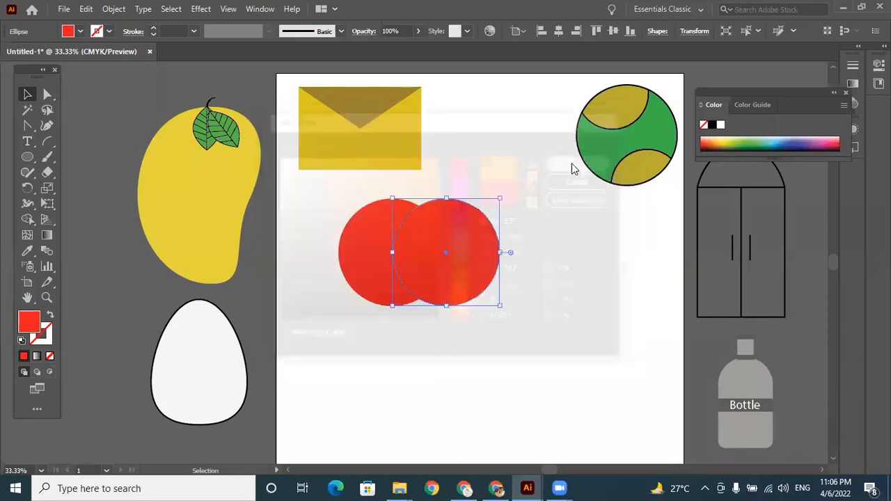
{"action": "left_click", "coordinate": [480, 391]}
{"action": "left_click", "coordinate": [356, 258]}
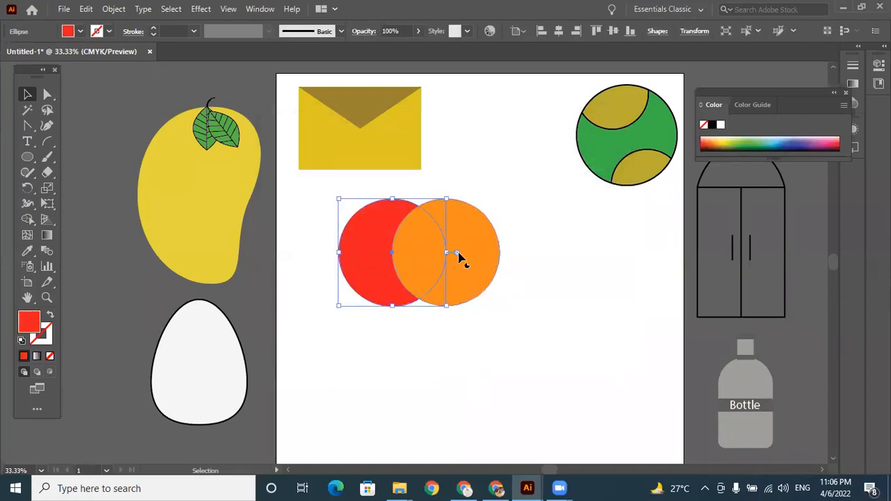
- Lower the orange circle's opacity to 72%
{"action": "key", "text": "ctrl+plus"}
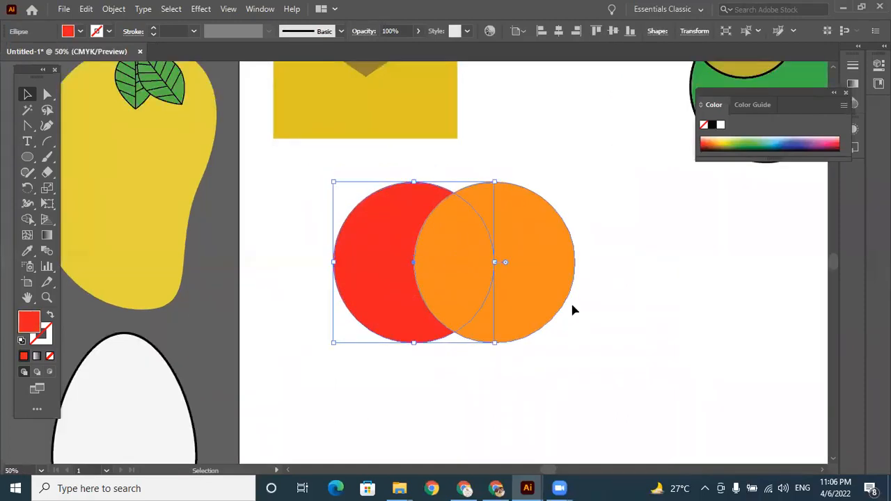
{"action": "left_click", "coordinate": [670, 334]}
{"action": "left_click", "coordinate": [376, 253]}
{"action": "left_click", "coordinate": [550, 263]}
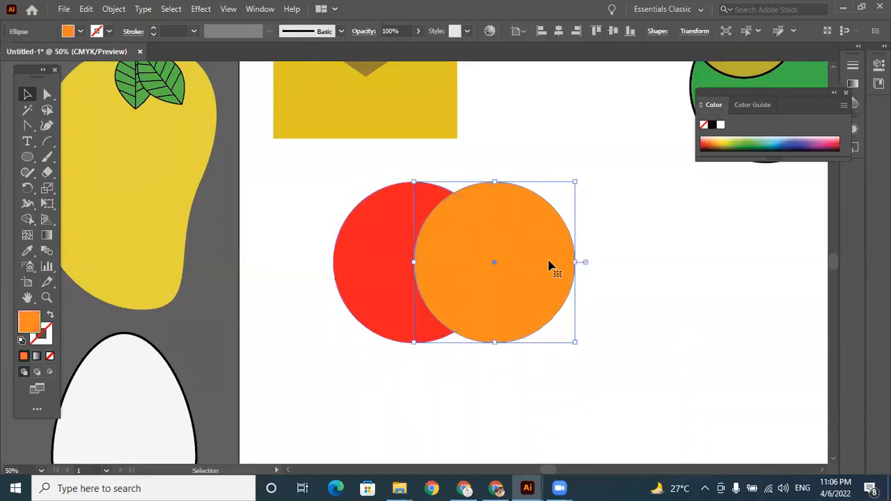
{"action": "left_click", "coordinate": [385, 230]}
{"action": "left_click", "coordinate": [539, 252]}
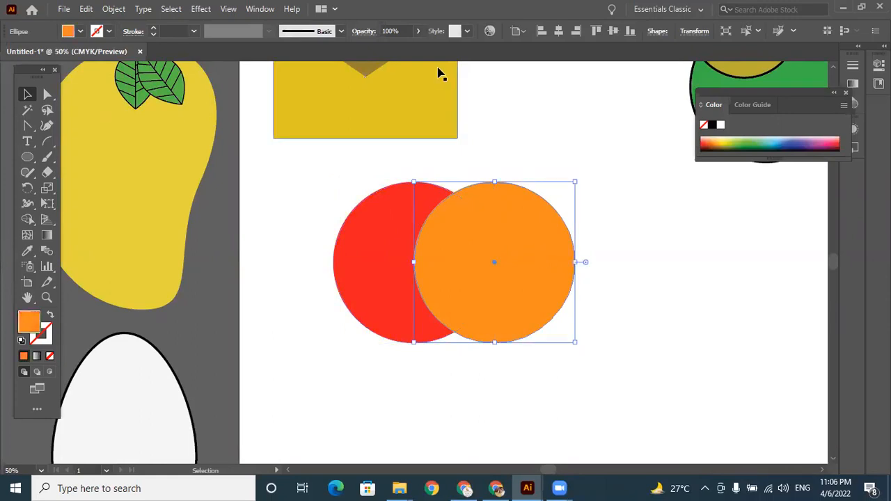
{"action": "left_click", "coordinate": [419, 32]}
{"action": "left_click_drag", "start_coordinate": [415, 47], "coordinate": [405, 50]}
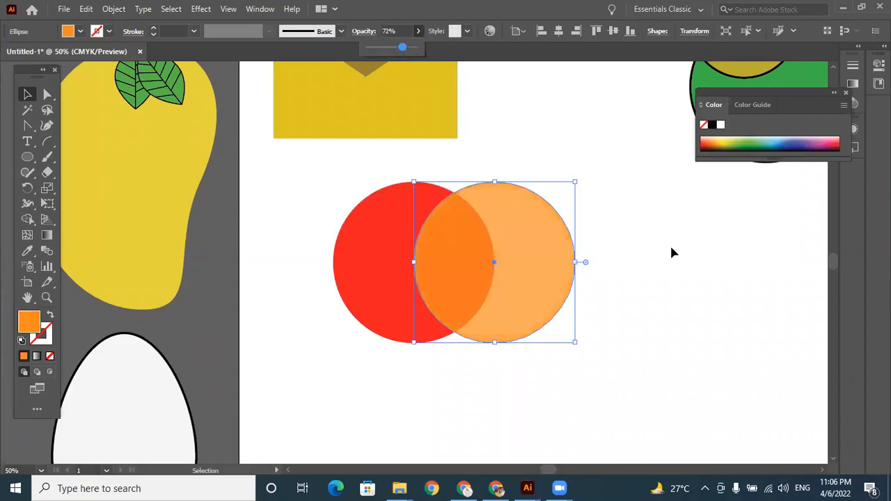
{"action": "left_click", "coordinate": [716, 298]}
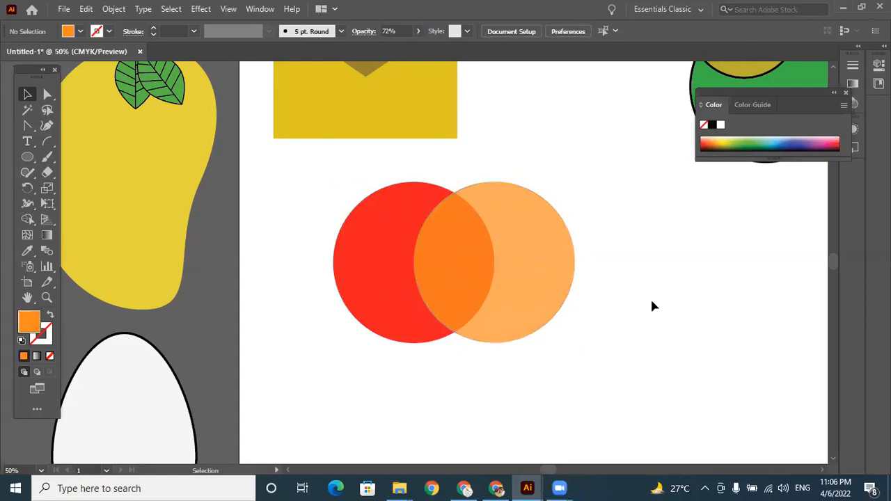
- Raise the orange circle's opacity to 88%
{"action": "left_click", "coordinate": [529, 237]}
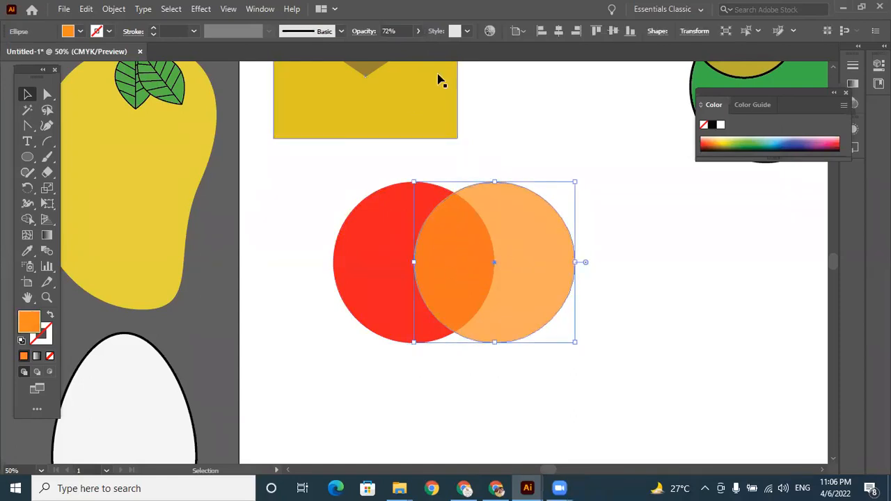
{"action": "left_click", "coordinate": [418, 31]}
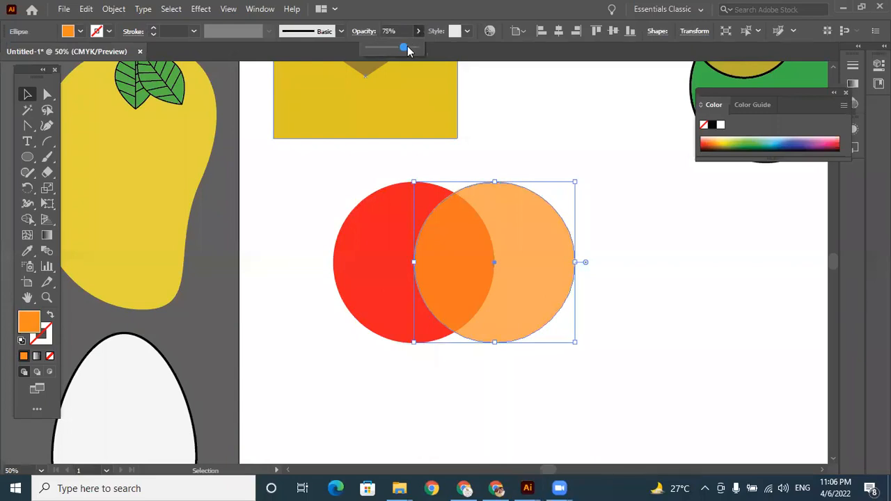
{"action": "mouse_move", "coordinate": [411, 46]}
{"action": "left_mouse_down"}
{"action": "mouse_move", "coordinate": [385, 46]}
{"action": "mouse_move", "coordinate": [412, 49]}
{"action": "left_mouse_up"}
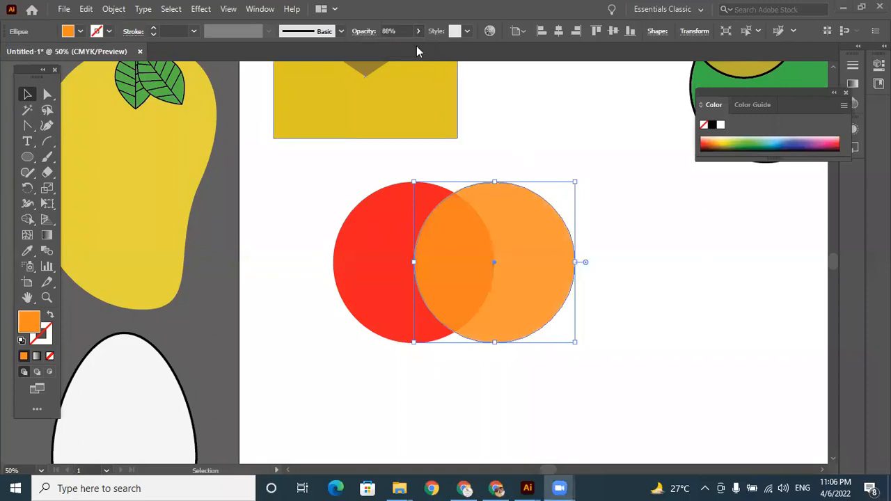
{"action": "left_click", "coordinate": [636, 324]}
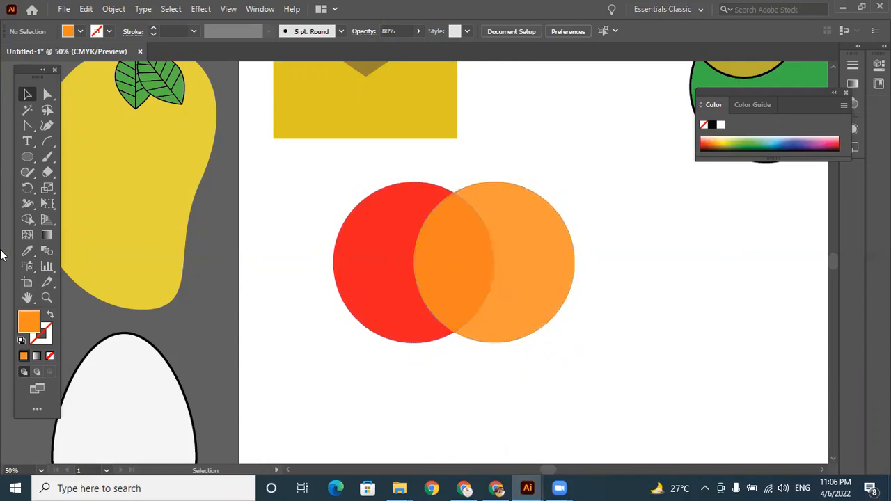
- Add the text "mastercard" in 72 pt Myriad Pro and place it just below the overlapping circles
{"action": "left_click", "coordinate": [29, 141]}
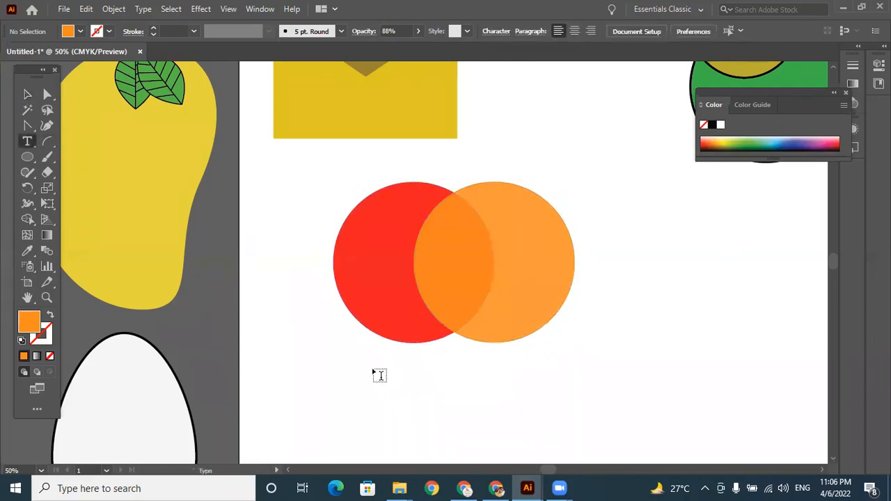
{"action": "left_click", "coordinate": [356, 367]}
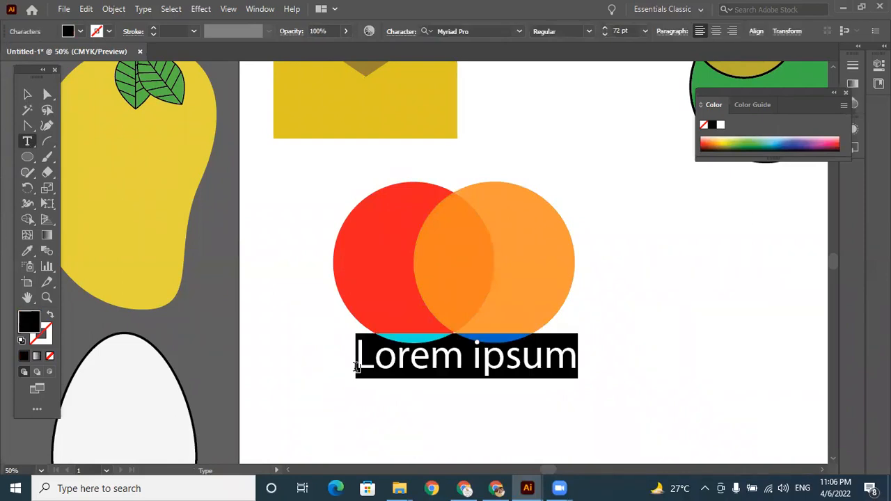
{"action": "type", "text": "mastercard"}
{"action": "left_click", "coordinate": [27, 94]}
{"action": "left_click_drag", "start_coordinate": [485, 375], "coordinate": [492, 379]}
{"action": "left_click", "coordinate": [595, 368]}
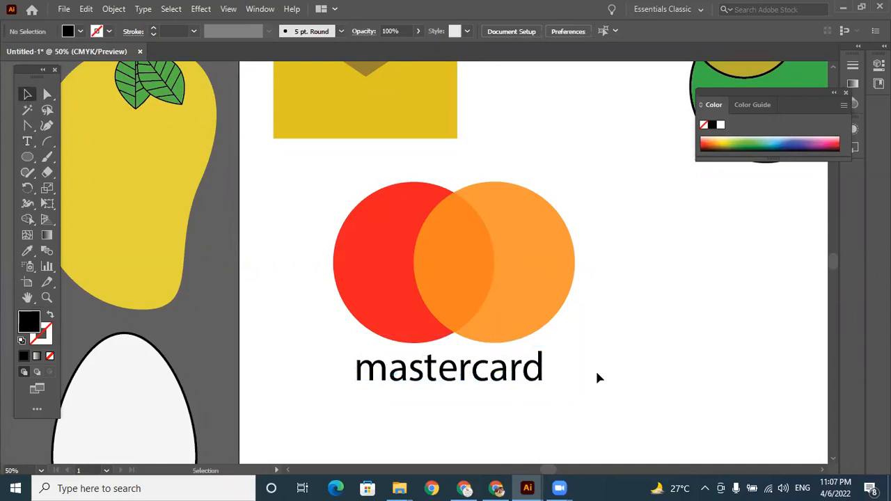
- Nudge the mastercard text slightly right and enlarge it about its centre to about 90 pt
{"action": "left_click", "coordinate": [542, 370]}
{"action": "key", "text": "Right"}
{"action": "key", "text": "Right"}
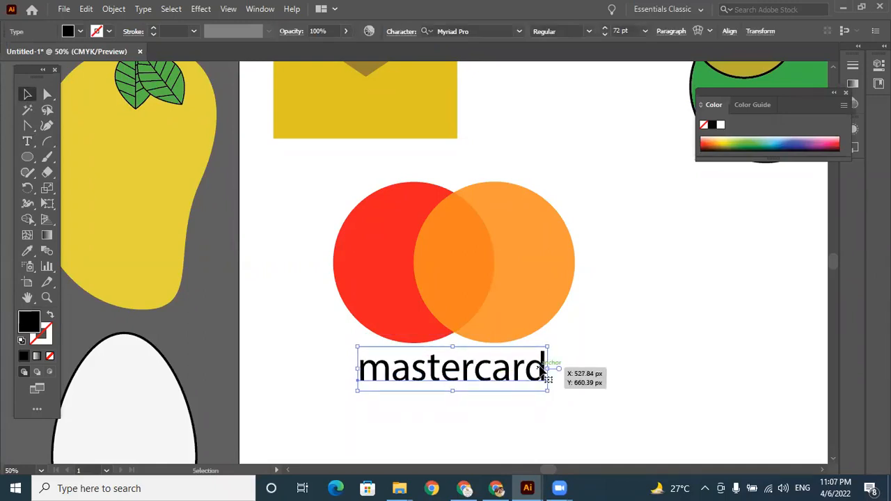
{"action": "left_click", "coordinate": [617, 355]}
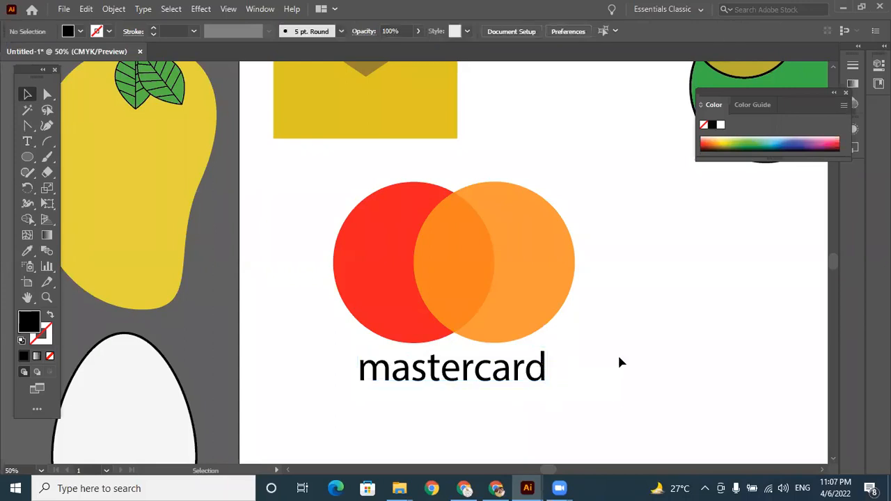
{"action": "left_click", "coordinate": [527, 387]}
{"action": "mouse_move", "coordinate": [548, 392]}
{"action": "left_mouse_down"}
{"action": "mouse_move", "coordinate": [580, 402]}
{"action": "mouse_move", "coordinate": [551, 380]}
{"action": "left_mouse_up"}
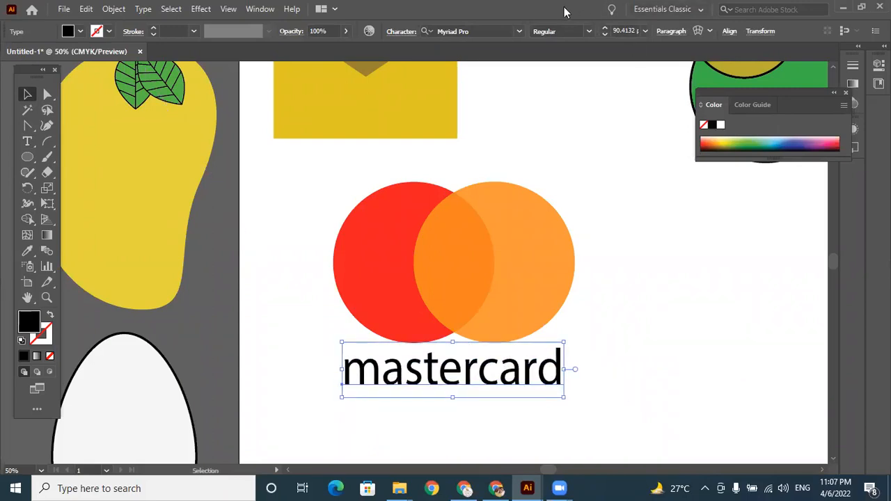
- Change the mastercard text's font to Bauhaus 93 and nudge it slightly down and left beneath the circles
{"action": "left_click", "coordinate": [519, 32]}
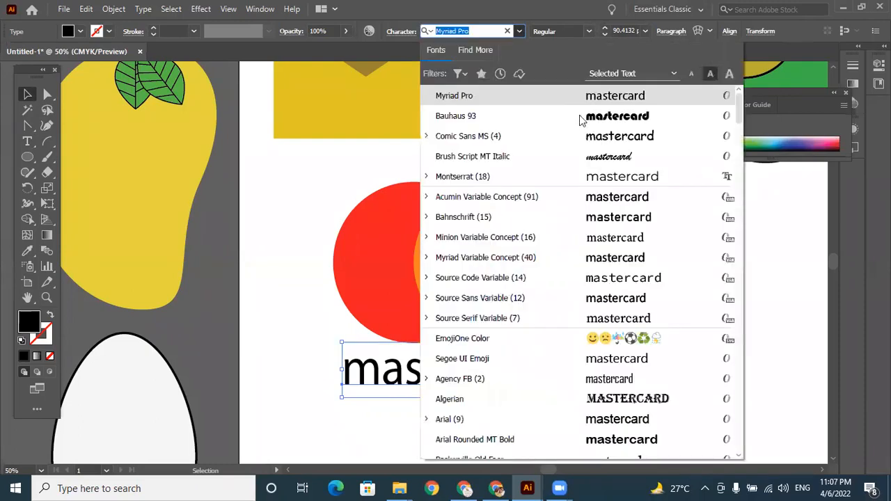
{"action": "left_click", "coordinate": [609, 119]}
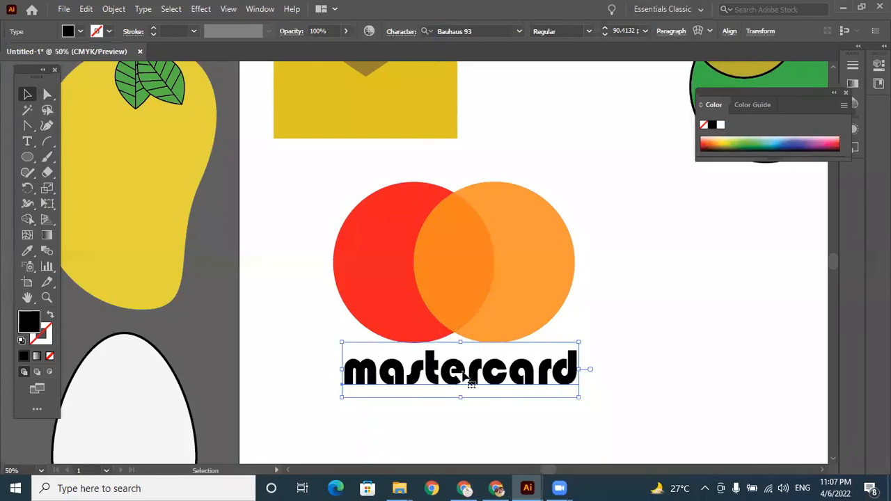
{"action": "key", "text": "Down"}
{"action": "key", "text": "Down"}
{"action": "key", "text": "Left"}
{"action": "key", "text": "Left"}
{"action": "key", "text": "Left"}
{"action": "key", "text": "Down"}
{"action": "key", "text": "Left"}
{"action": "key", "text": "Right"}
{"action": "key", "text": "Right"}
{"action": "key", "text": "Left"}
{"action": "key", "text": "Right"}
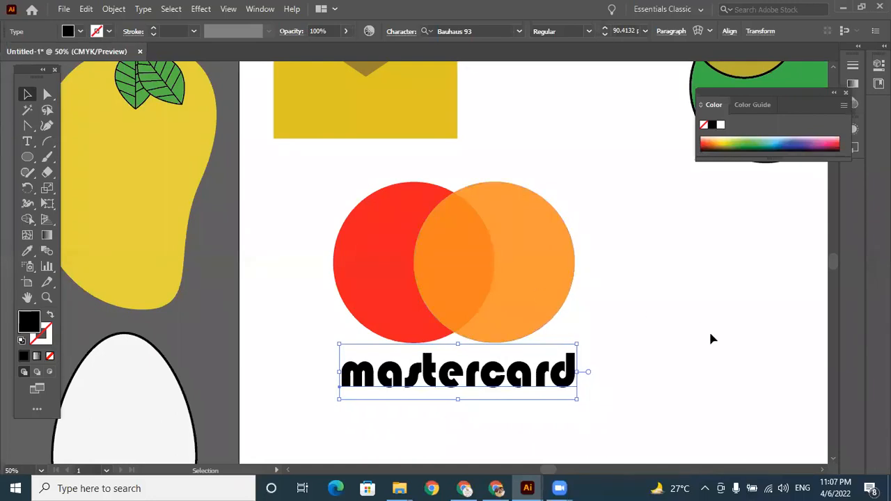
{"action": "left_click", "coordinate": [709, 333]}
- Group both circles and the mastercard text into one object
{"action": "left_click_drag", "start_coordinate": [325, 204], "coordinate": [582, 403]}
{"action": "right_click", "coordinate": [516, 228]}
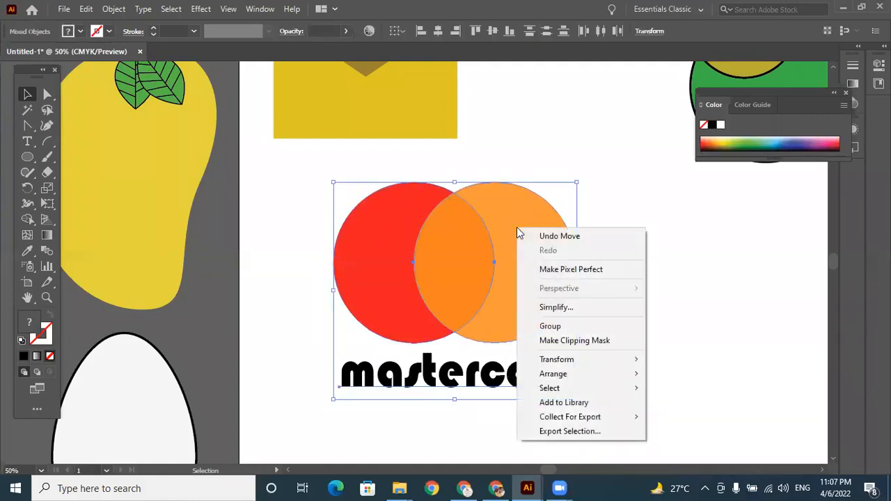
{"action": "left_click", "coordinate": [550, 327]}
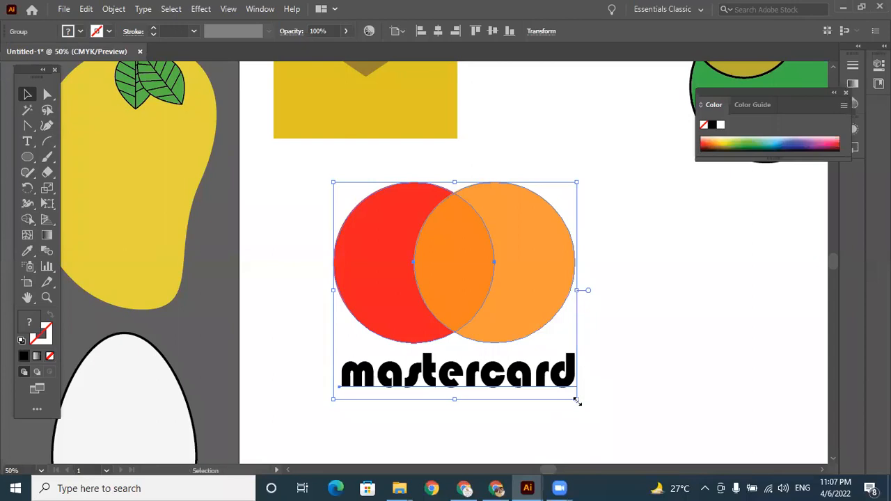
- Shrink the mastercard logo to a bit over half its size and place it between the envelope and the ball
{"action": "left_click_drag", "start_coordinate": [577, 401], "coordinate": [472, 305]}
{"action": "left_click_drag", "start_coordinate": [442, 242], "coordinate": [609, 135]}
{"action": "left_click", "coordinate": [588, 328]}
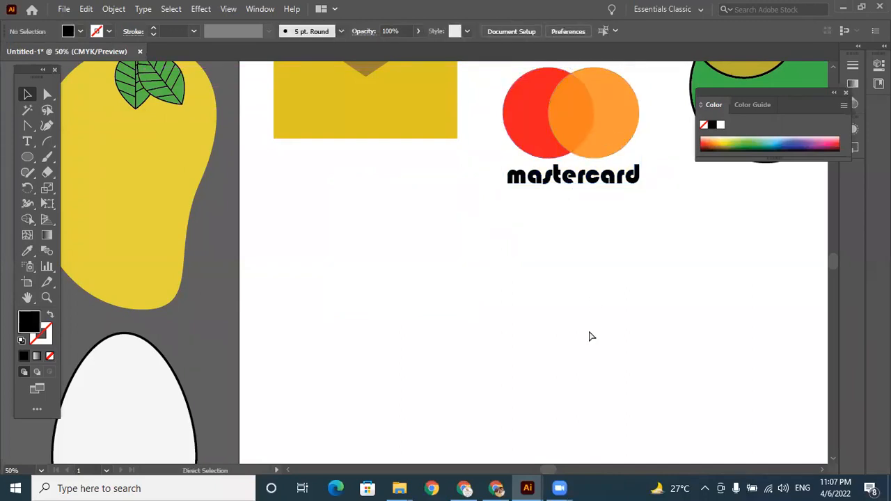
{"action": "key", "text": "ctrl+minus"}
{"action": "key", "text": "ctrl+minus"}
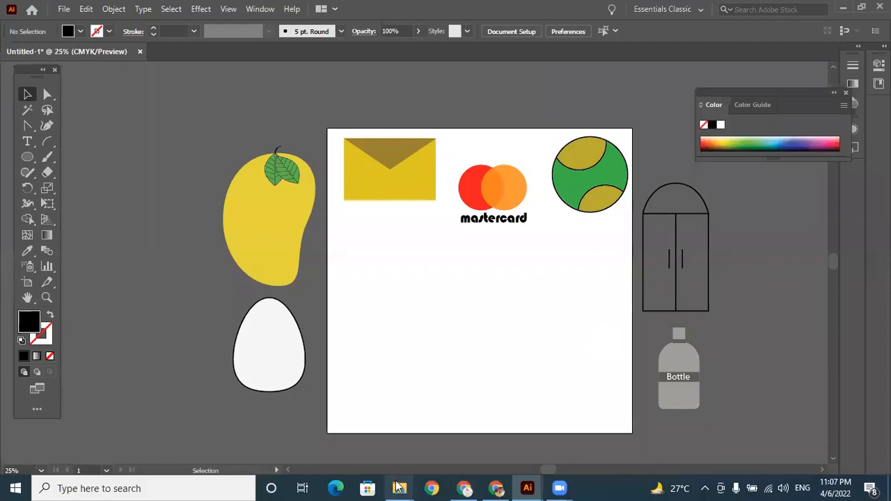
{"action": "left_click_drag", "start_coordinate": [504, 195], "coordinate": [499, 171]}
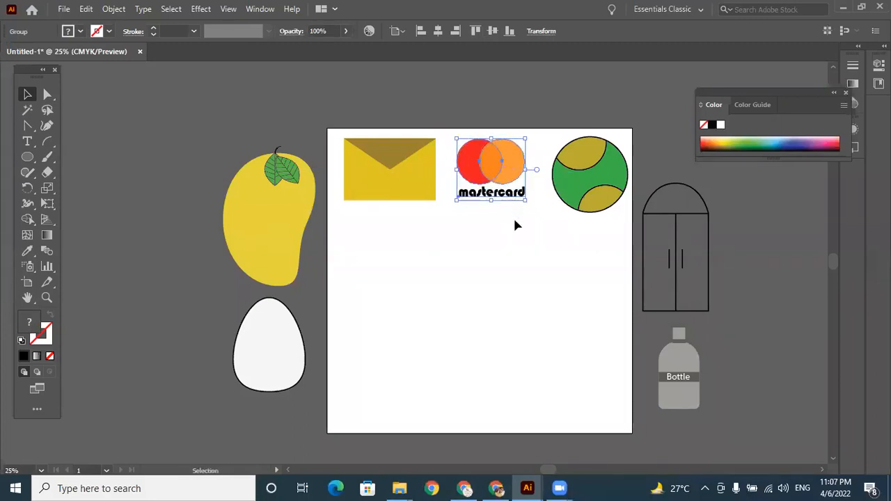
- Ungroup the mastercard logo, moving the orange circle off the red one and back into place
{"action": "right_click", "coordinate": [478, 160]}
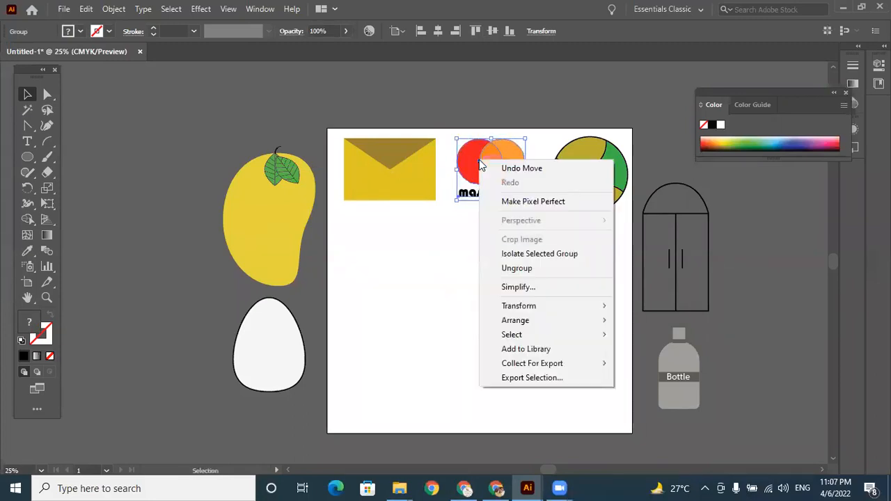
{"action": "left_click", "coordinate": [514, 270]}
{"action": "left_click", "coordinate": [510, 272]}
{"action": "left_click_drag", "start_coordinate": [510, 174], "coordinate": [560, 231]}
{"action": "mouse_move", "coordinate": [480, 174]}
{"action": "left_mouse_down"}
{"action": "mouse_move", "coordinate": [445, 157]}
{"action": "mouse_move", "coordinate": [481, 171]}
{"action": "left_mouse_up"}
{"action": "left_click_drag", "start_coordinate": [552, 221], "coordinate": [502, 163]}
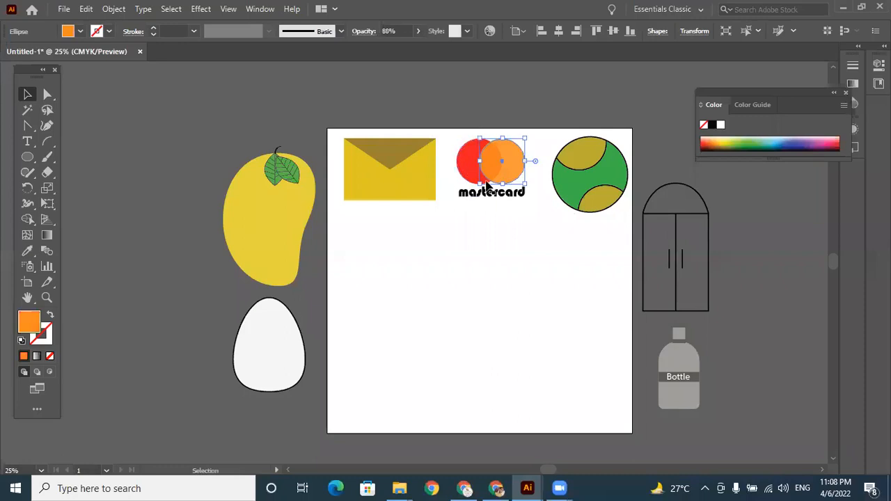
- Regroup the circles and the mastercard text, and shift the logo slightly right
{"action": "left_click_drag", "start_coordinate": [526, 222], "coordinate": [492, 171]}
{"action": "left_click", "coordinate": [511, 249]}
{"action": "left_click", "coordinate": [590, 266]}
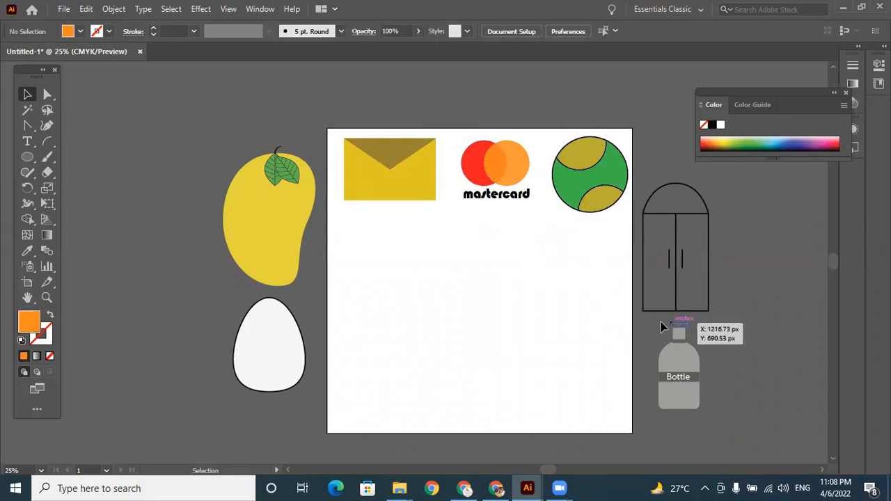
- Stretch the cupboard upward to make it taller, and move the bottle onto the artboard below the ball
{"action": "left_click_drag", "start_coordinate": [680, 184], "coordinate": [676, 151]}
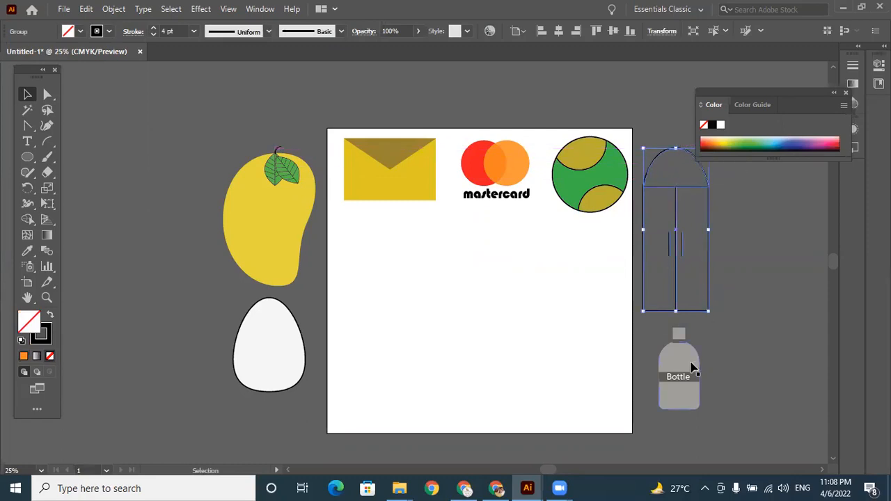
{"action": "left_click", "coordinate": [673, 367]}
{"action": "left_click_drag", "start_coordinate": [675, 360], "coordinate": [603, 271]}
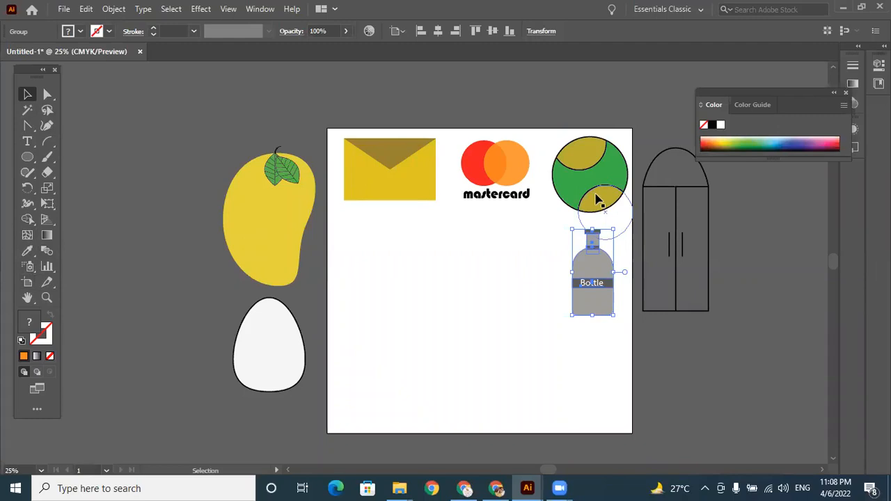
{"action": "left_click", "coordinate": [505, 174]}
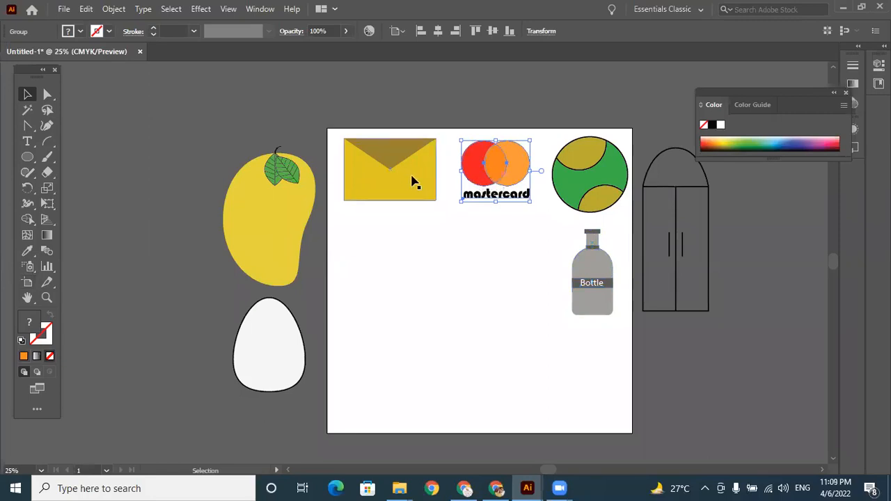
{"action": "left_click", "coordinate": [502, 280]}
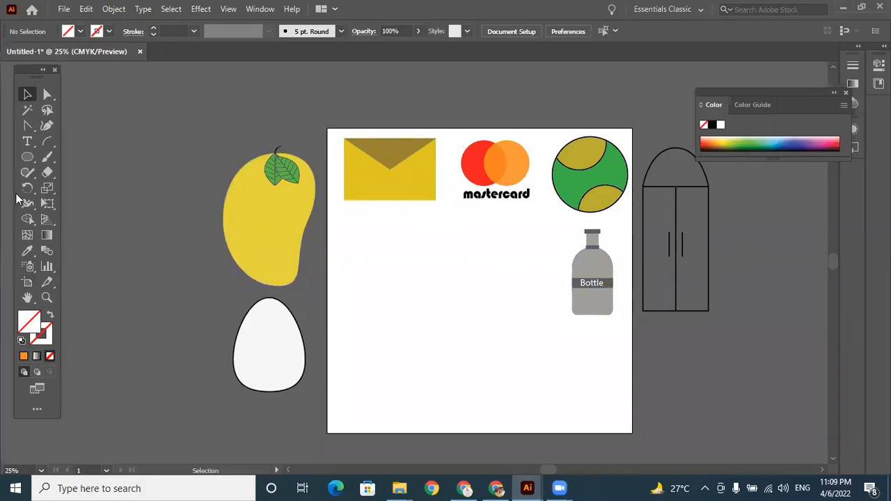
- Draw an unfilled circle in the artboard's lower half and an ellipse with a 1 pt stroke above and left of the mango
{"action": "left_click", "coordinate": [27, 157]}
{"action": "left_click_drag", "start_coordinate": [402, 258], "coordinate": [527, 378]}
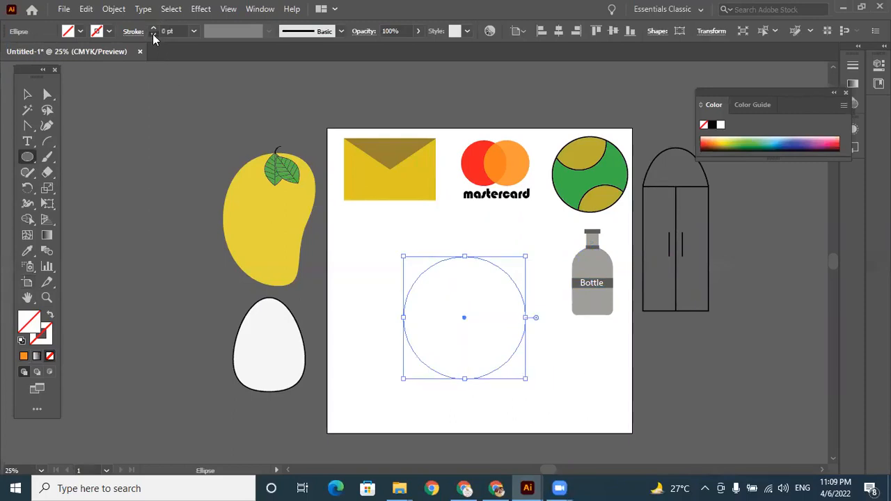
{"action": "left_click_drag", "start_coordinate": [71, 110], "coordinate": [179, 203]}
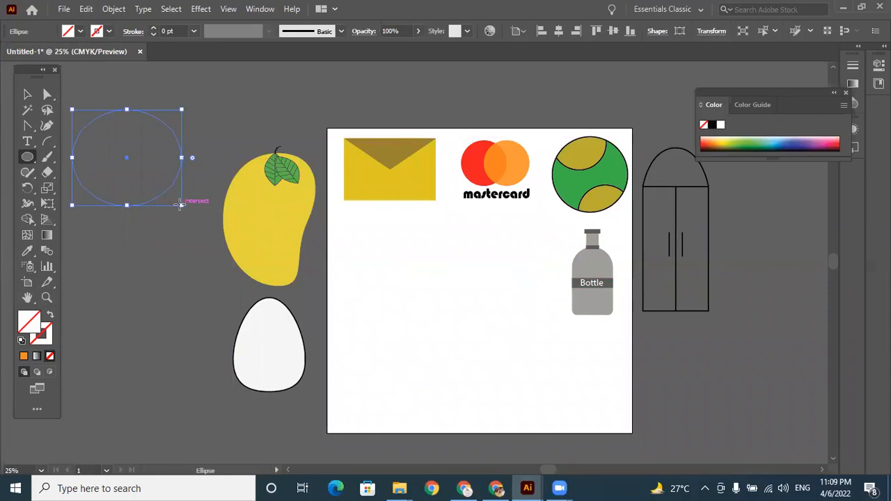
{"action": "left_click", "coordinate": [154, 28]}
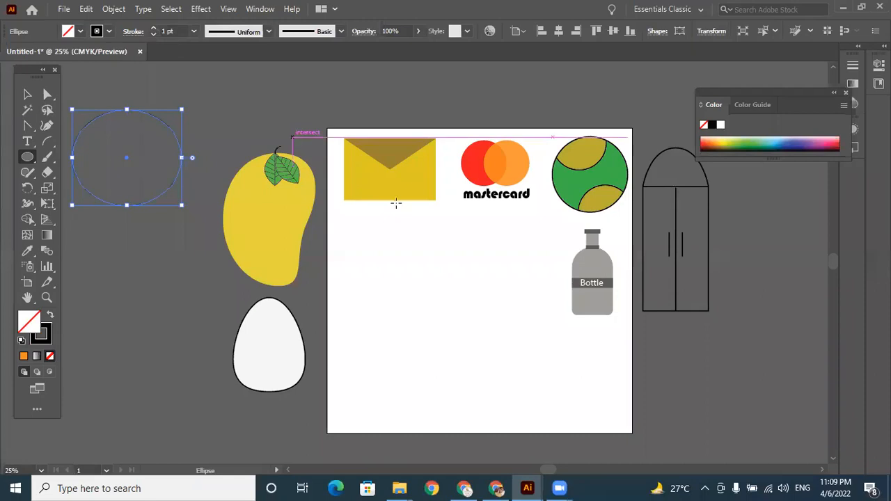
- Draw an unfilled circle in the artboard's lower half and remove its stroke
{"action": "left_click_drag", "start_coordinate": [406, 256], "coordinate": [533, 388]}
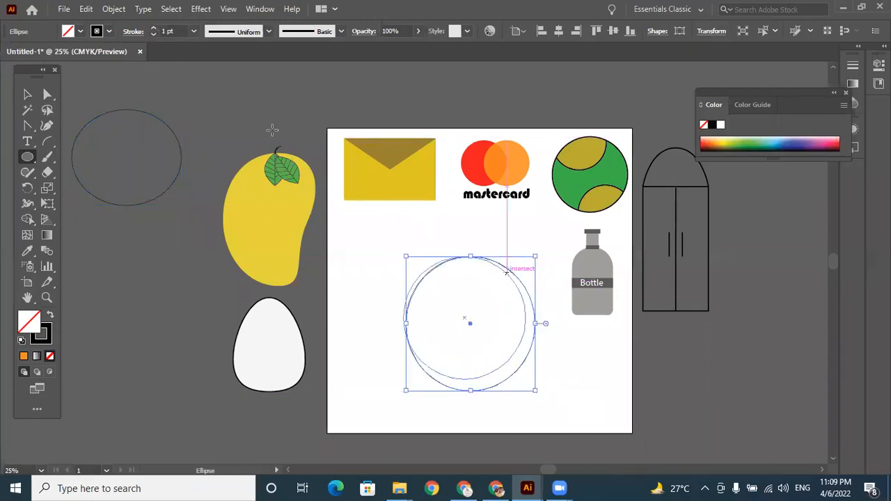
{"action": "left_click", "coordinate": [154, 33]}
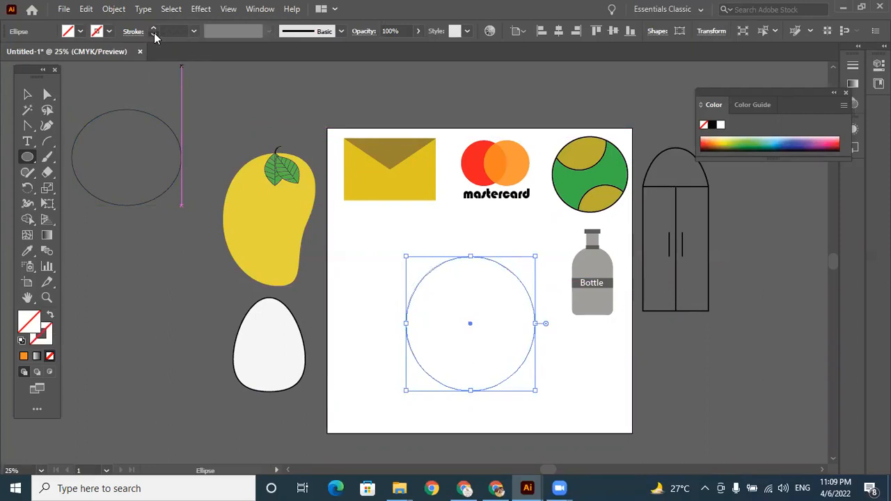
- Delete the ellipse above and left of the mango and all circles in the artboard's lower half
{"action": "left_click", "coordinate": [27, 94]}
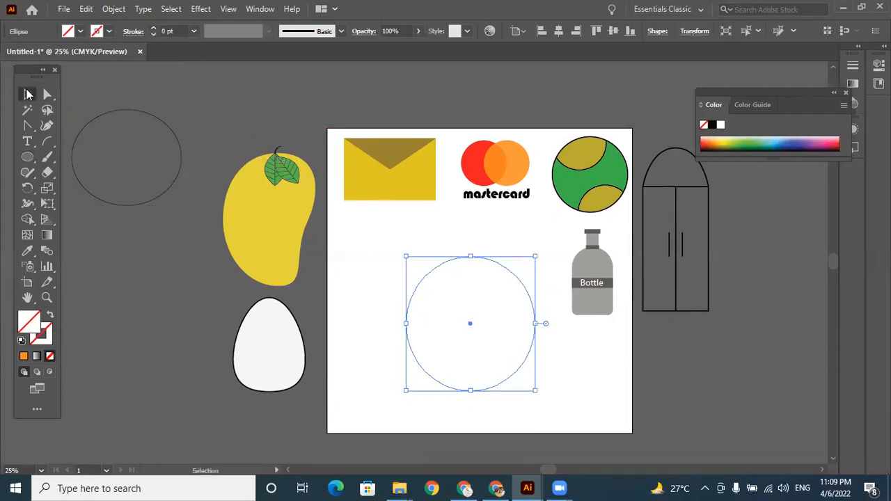
{"action": "left_click", "coordinate": [117, 110]}
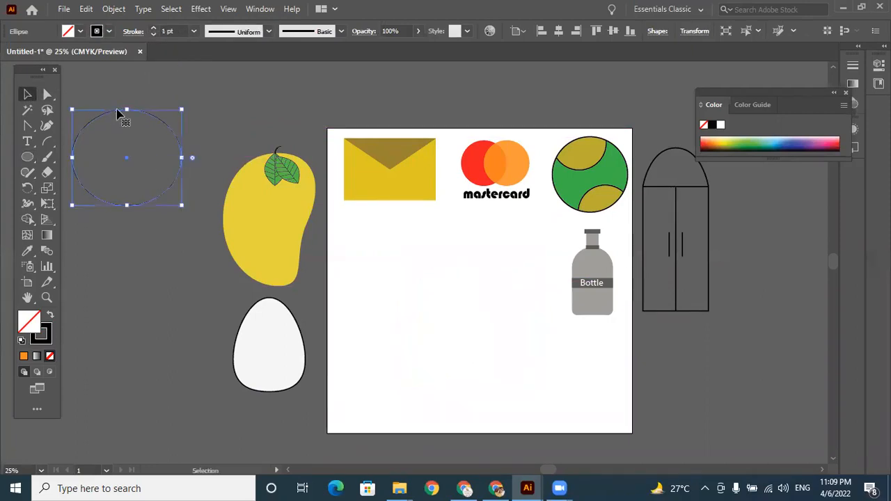
{"action": "key", "text": "Delete"}
{"action": "left_click_drag", "start_coordinate": [371, 239], "coordinate": [553, 400]}
{"action": "key", "text": "Delete"}
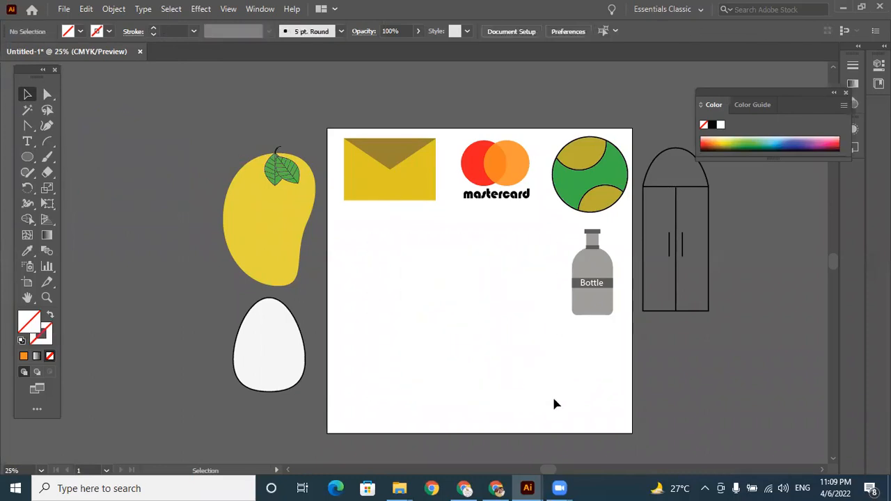
- Draw a rectangle below the envelope without a stroke and fill it with dark red #a50f1a
{"action": "left_click", "coordinate": [27, 157]}
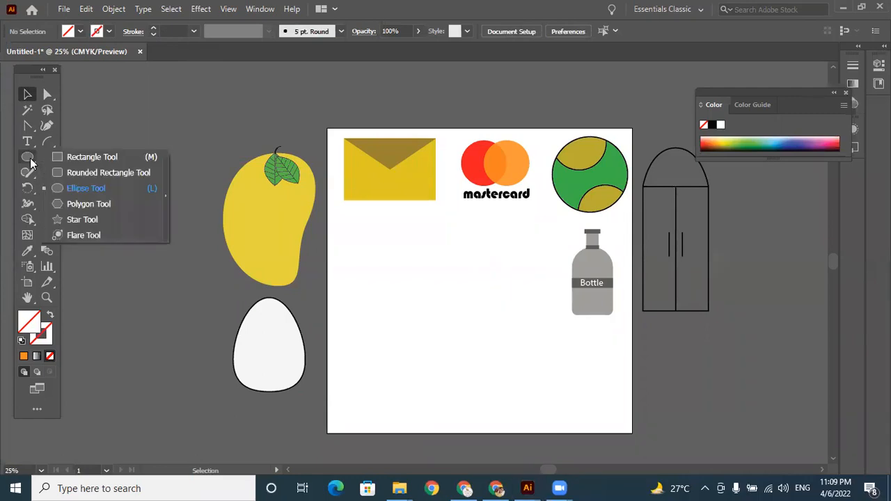
{"action": "left_click", "coordinate": [83, 156]}
{"action": "left_click_drag", "start_coordinate": [383, 248], "coordinate": [480, 329]}
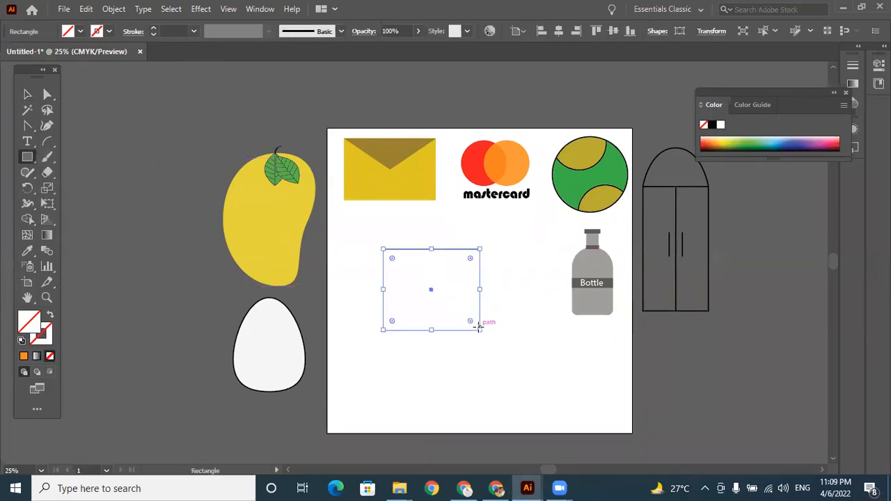
{"action": "double_click", "coordinate": [28, 320]}
{"action": "left_click", "coordinate": [425, 214]}
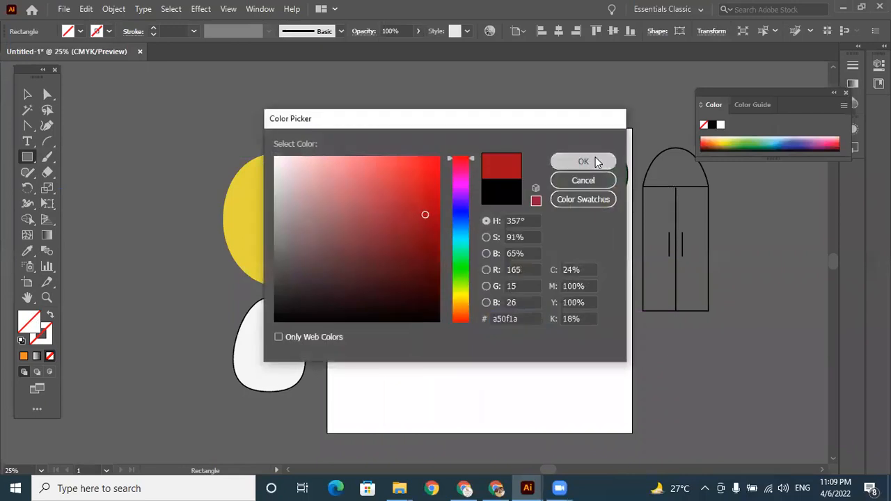
{"action": "left_click", "coordinate": [596, 162]}
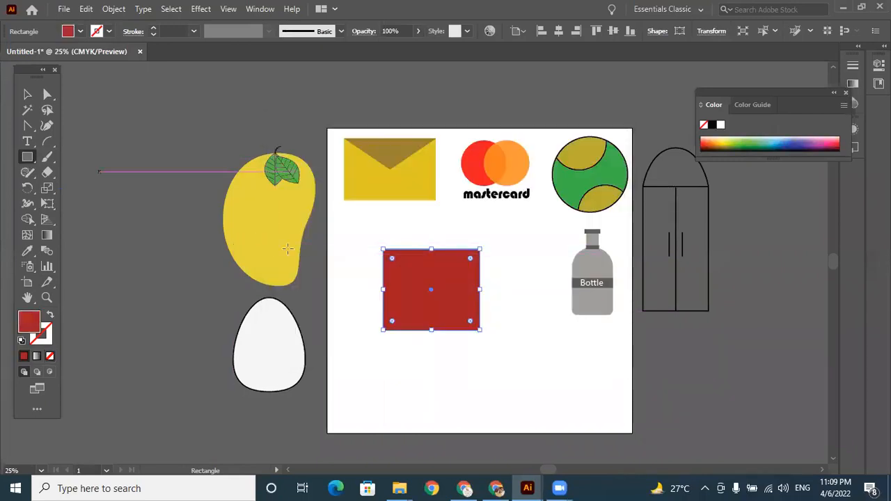
- Duplicate the red rectangle directly below itself and shift the copy slightly left
{"action": "left_click", "coordinate": [27, 94]}
{"action": "left_click_drag", "start_coordinate": [406, 299], "coordinate": [421, 398]}
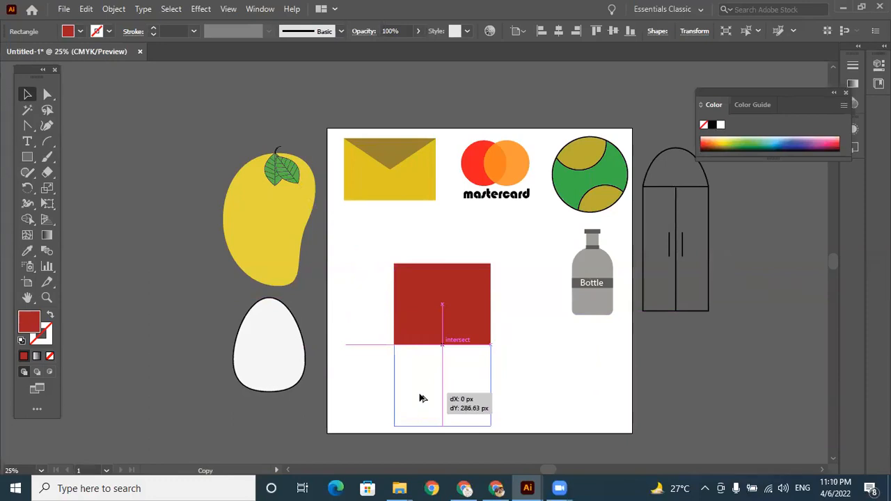
{"action": "left_click_drag", "start_coordinate": [420, 398], "coordinate": [451, 386]}
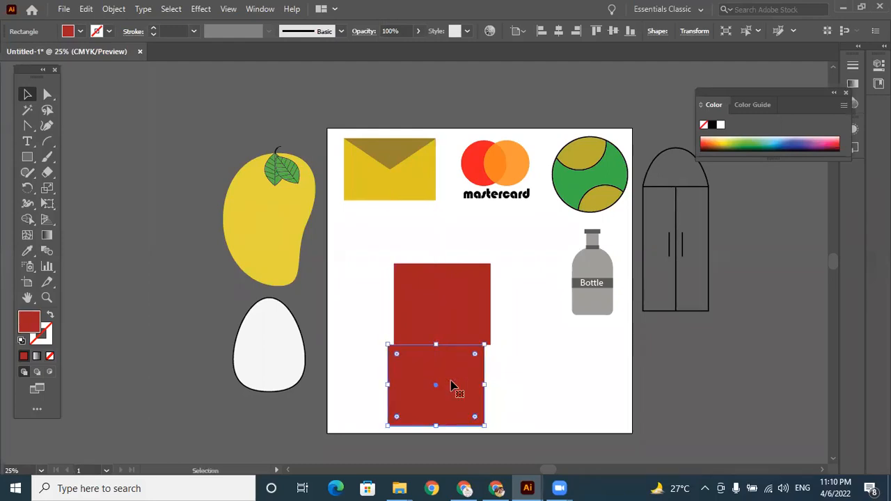
- Nudge the lower red rectangle right in small increments toward the upper rectangle's side edges
{"action": "key", "text": "Right"}
{"action": "key", "text": "Right"}
{"action": "key", "text": "Right"}
{"action": "key", "text": "Right"}
{"action": "key", "text": "Right"}
{"action": "key", "text": "Right"}
{"action": "key", "text": "Right"}
{"action": "key", "text": "Right"}
{"action": "key", "text": "Right"}
{"action": "key", "text": "Right"}
{"action": "key", "text": "Right"}
{"action": "key", "text": "Right"}
{"action": "key", "text": "Right"}
{"action": "key", "text": "Right"}
{"action": "key", "text": "Right"}
{"action": "key", "text": "Right"}
{"action": "key", "text": "Right"}
{"action": "key", "text": "Right"}
{"action": "key", "text": "Right"}
{"action": "key", "text": "Right"}
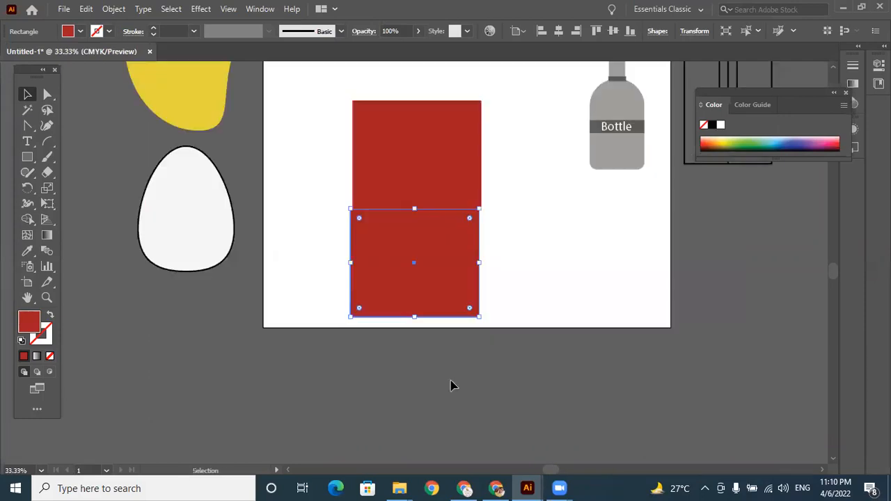
- Line up the lower red rectangle's side edges exactly with those of the upper rectangle
{"action": "key", "text": "ctrl+equal"}
{"action": "key", "text": "ctrl+equal"}
{"action": "left_click", "coordinate": [667, 275]}
{"action": "left_click", "coordinate": [412, 170]}
{"action": "left_click", "coordinate": [430, 269]}
{"action": "left_click", "coordinate": [593, 295]}
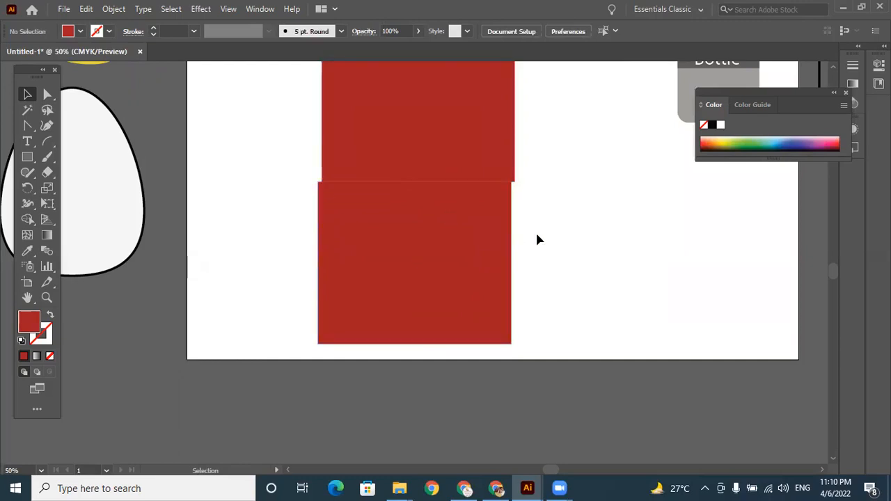
{"action": "left_click", "coordinate": [468, 237]}
{"action": "left_click", "coordinate": [388, 150]}
{"action": "left_click", "coordinate": [425, 272]}
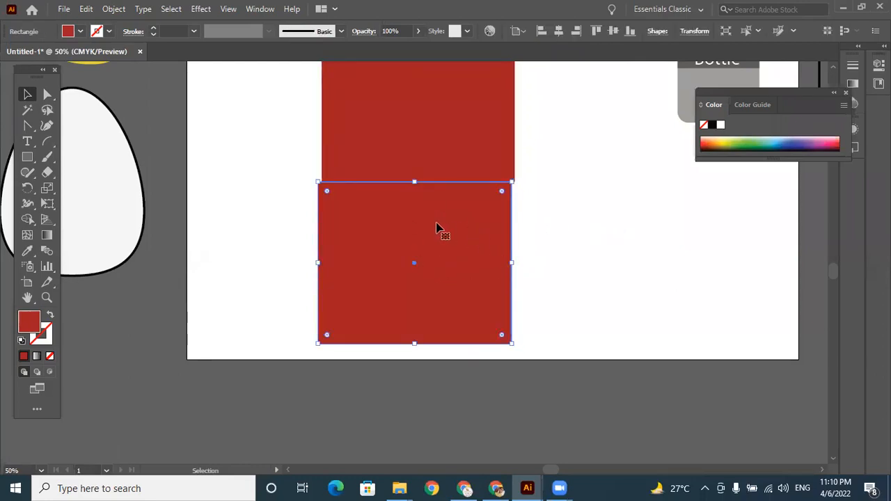
{"action": "left_click_drag", "start_coordinate": [433, 227], "coordinate": [439, 227]}
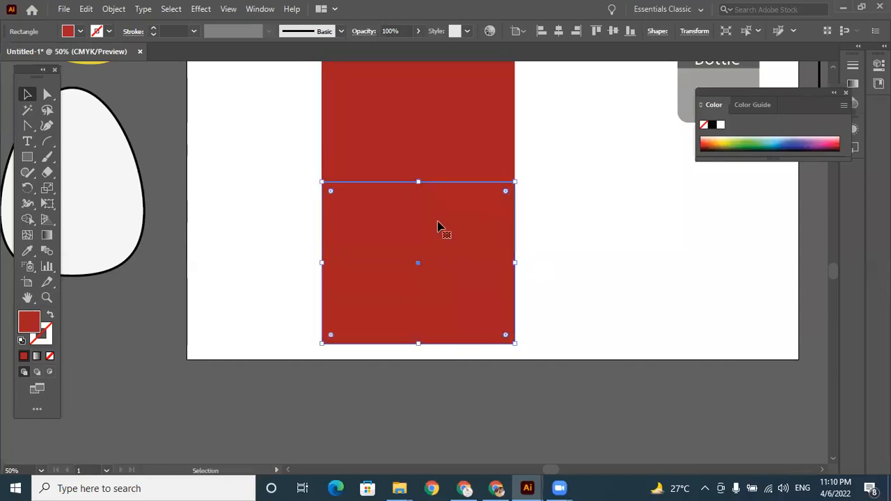
{"action": "left_click", "coordinate": [594, 223]}
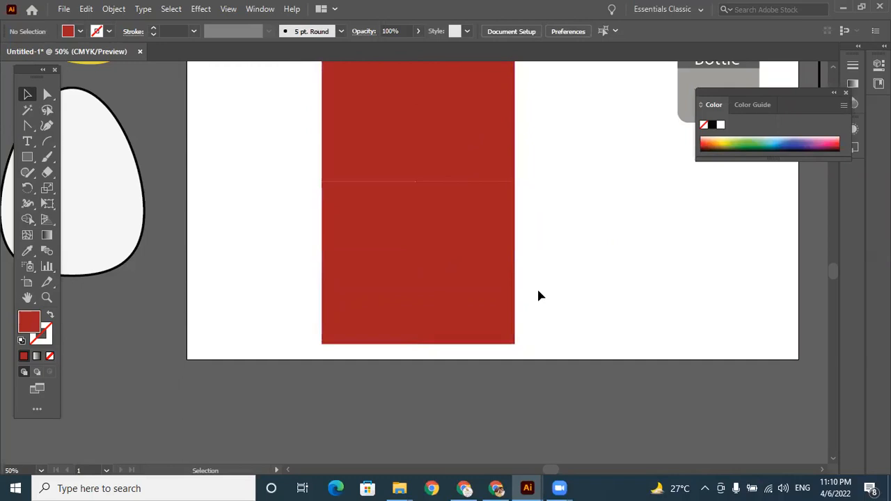
- Delete both stacked red rectangles from the artboard
{"action": "key", "text": "ctrl+minus"}
{"action": "key", "text": "ctrl+minus"}
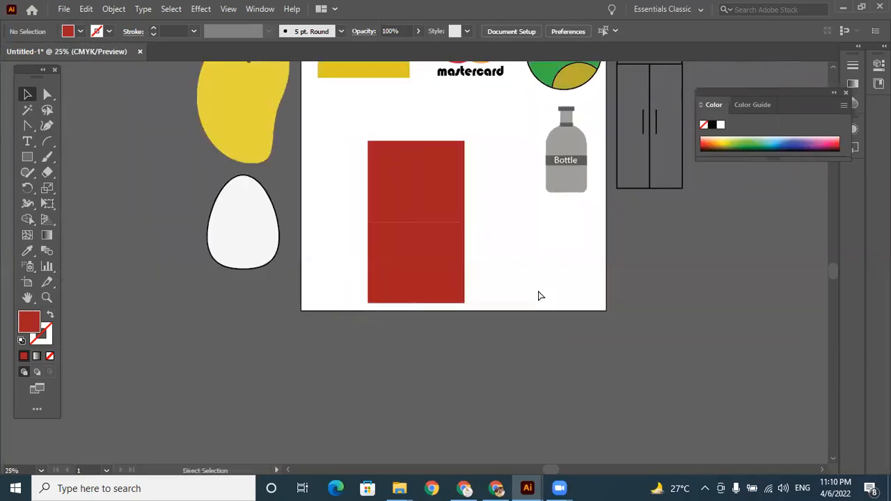
{"action": "key", "text": "ctrl+minus"}
{"action": "left_click_drag", "start_coordinate": [370, 172], "coordinate": [465, 312]}
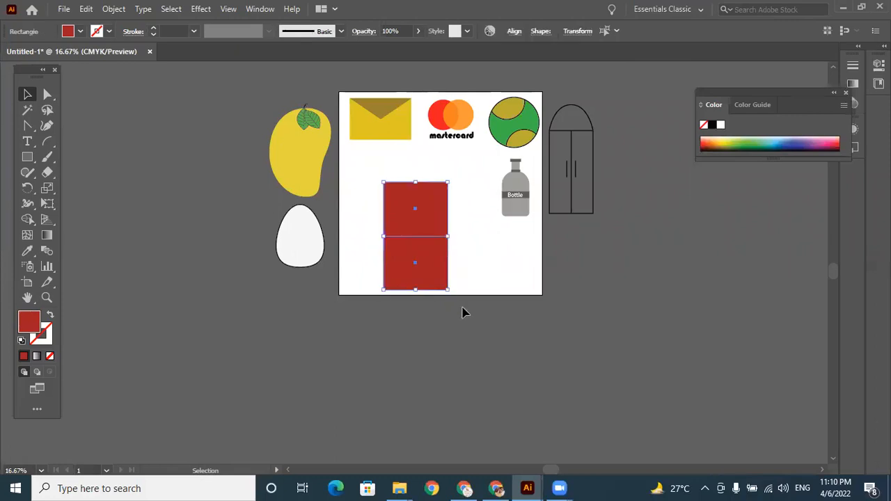
{"action": "key", "text": "Delete"}
{"action": "key", "text": "plus"}
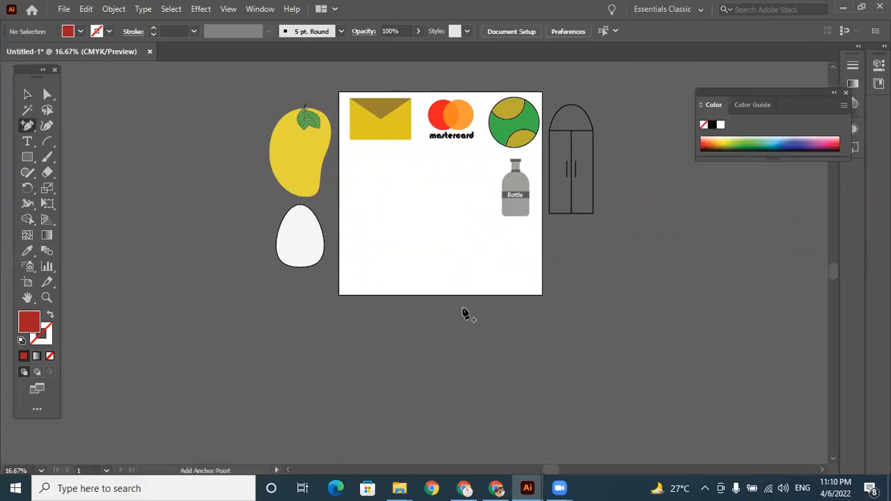
{"action": "left_click", "coordinate": [28, 95]}
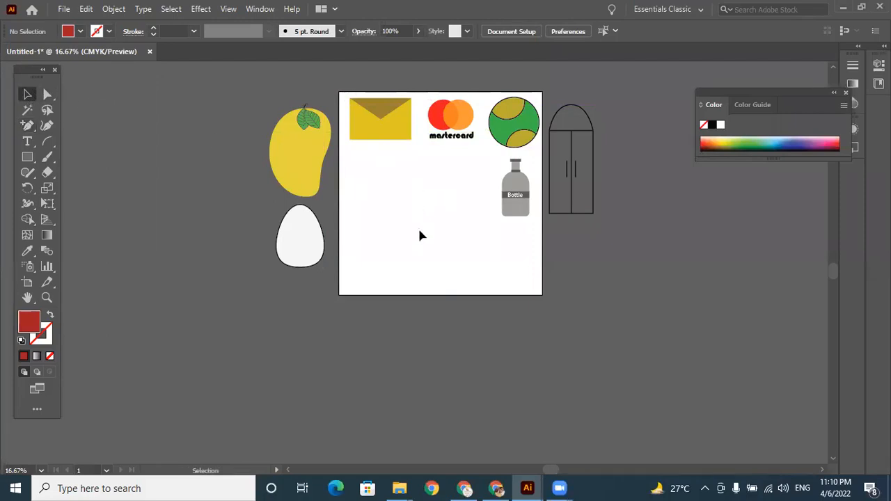
{"action": "key", "text": "h"}
{"action": "left_click_drag", "start_coordinate": [420, 235], "coordinate": [428, 307]}
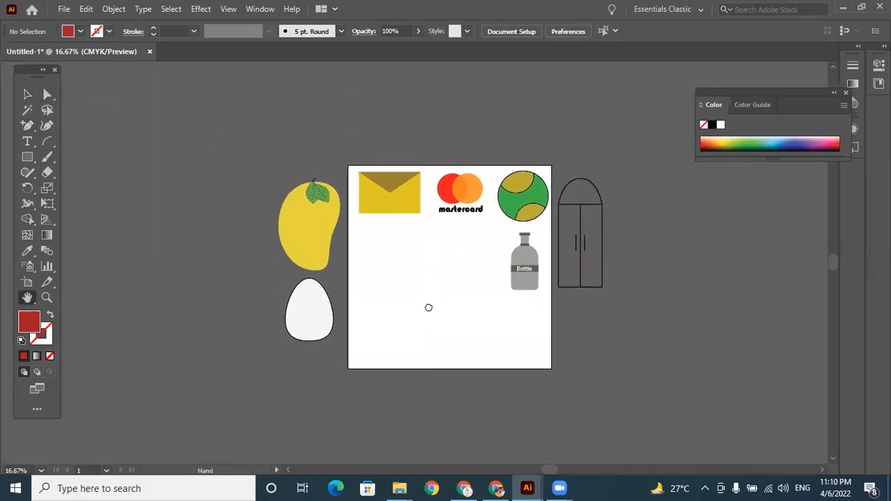
{"action": "key", "text": "ctrl+plus"}
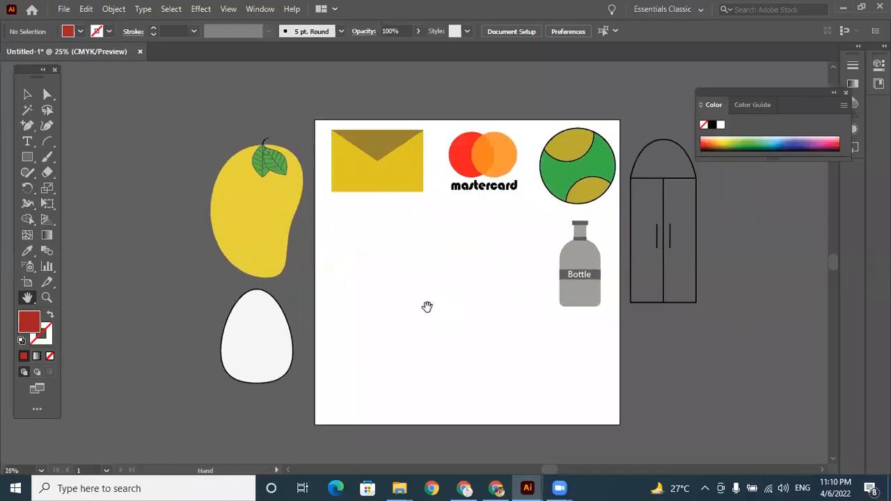
{"action": "left_click_drag", "start_coordinate": [427, 307], "coordinate": [402, 303]}
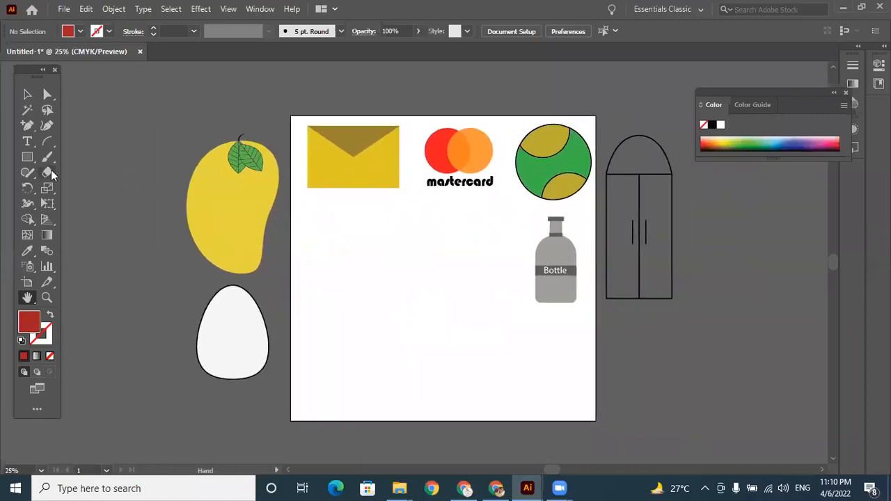
{"action": "left_click_drag", "start_coordinate": [431, 241], "coordinate": [416, 240]}
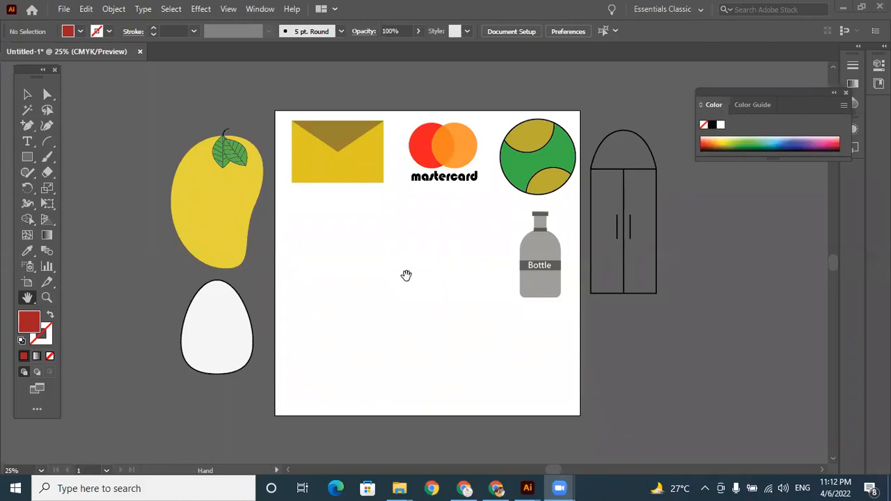
- Cover the whole artboard with a dark red rectangle without a stroke, and delete it again
{"action": "left_click", "coordinate": [27, 156]}
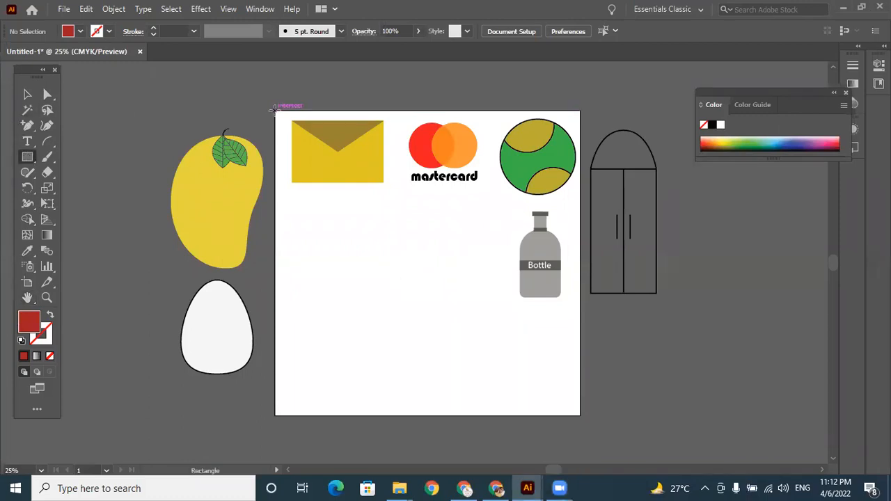
{"action": "left_click_drag", "start_coordinate": [275, 111], "coordinate": [580, 415]}
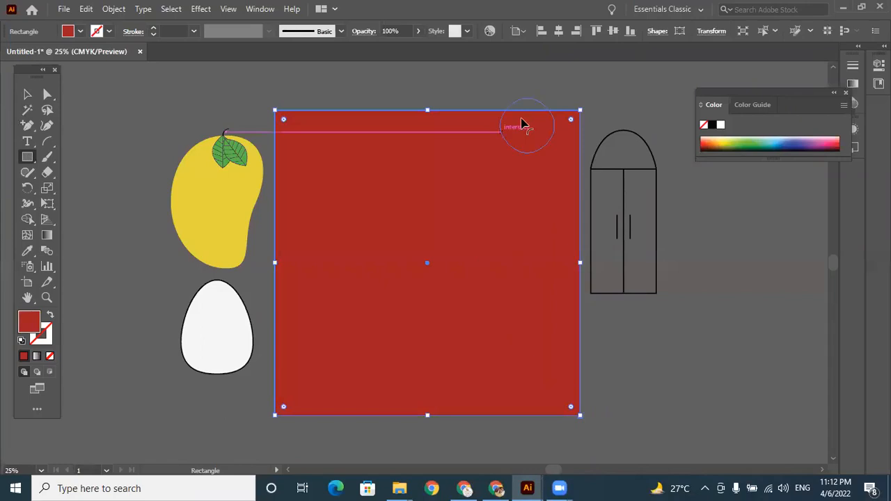
{"action": "left_click", "coordinate": [27, 95]}
{"action": "left_click_drag", "start_coordinate": [442, 183], "coordinate": [423, 181]}
{"action": "key", "text": "Delete"}
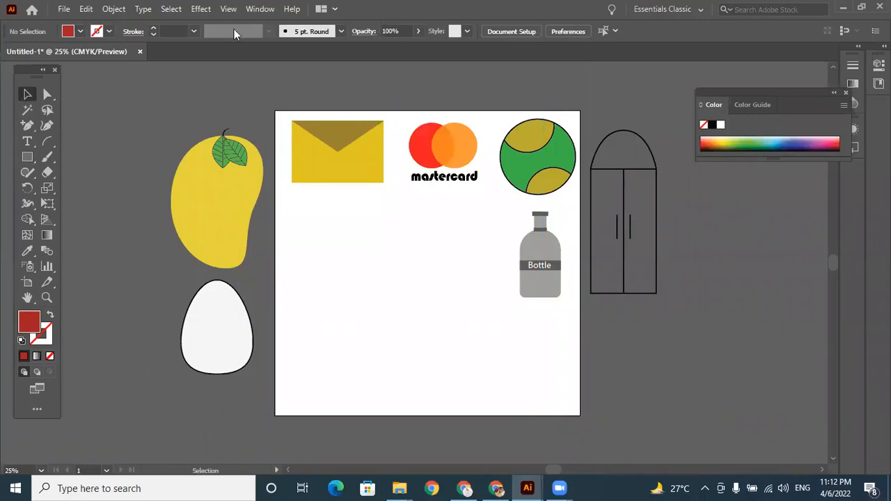
- Look at the document's export options without choosing one
{"action": "left_click", "coordinate": [65, 9]}
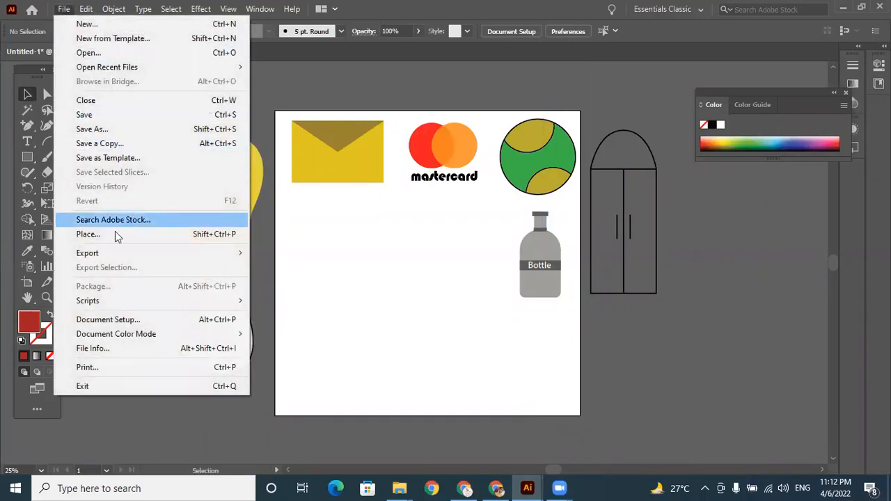
{"action": "mouse_move", "coordinate": [97, 255]}
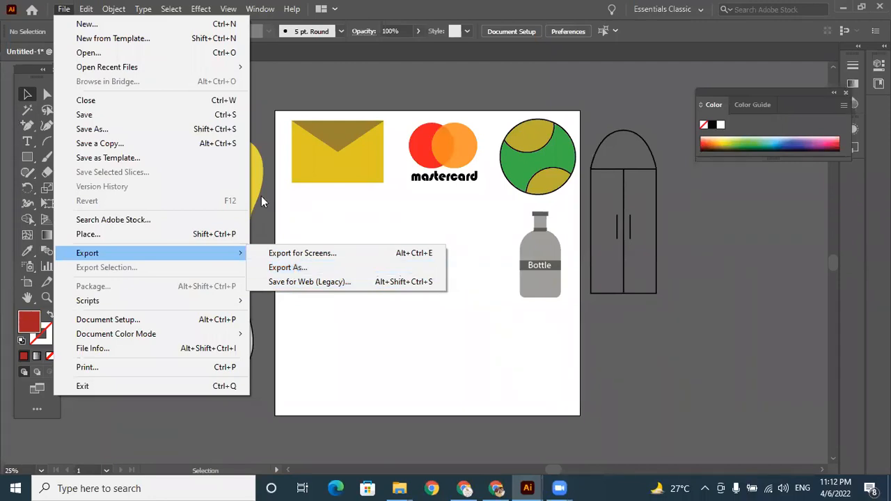
{"action": "left_click", "coordinate": [262, 117]}
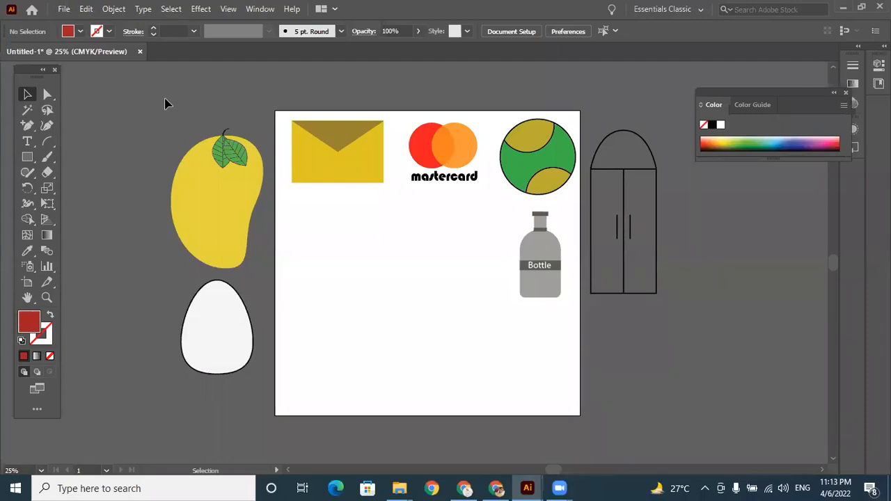
- Widen the cupboard beside the artboard slightly toward the right, keeping its height
{"action": "left_click", "coordinate": [624, 181]}
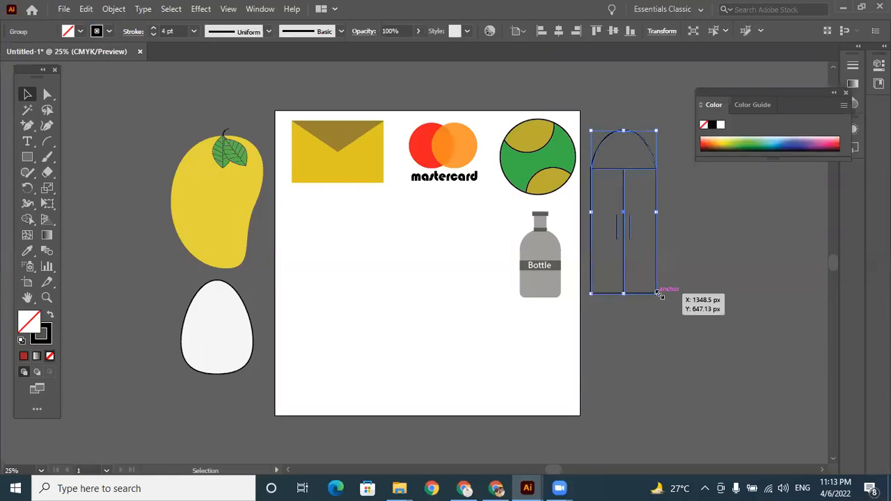
{"action": "left_click_drag", "start_coordinate": [659, 293], "coordinate": [669, 295]}
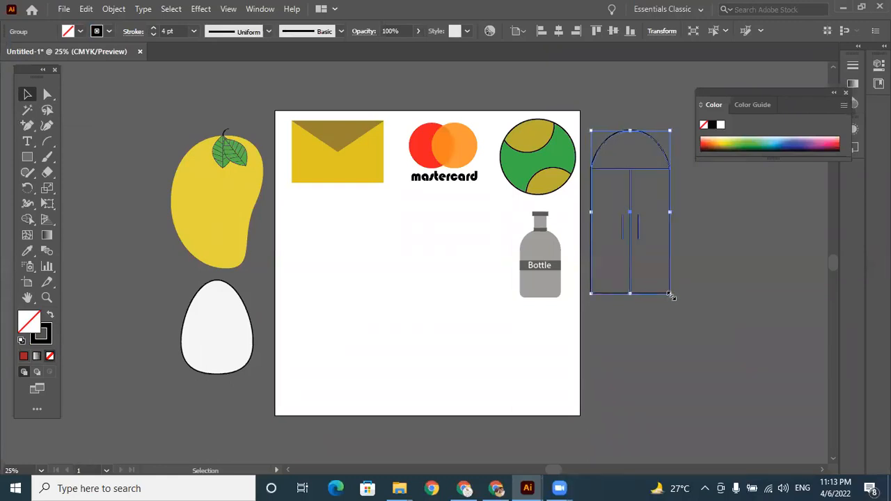
- Draw an unfilled rectangle exactly over the artboard and set its black stroke to 6 pt
{"action": "left_click", "coordinate": [27, 157]}
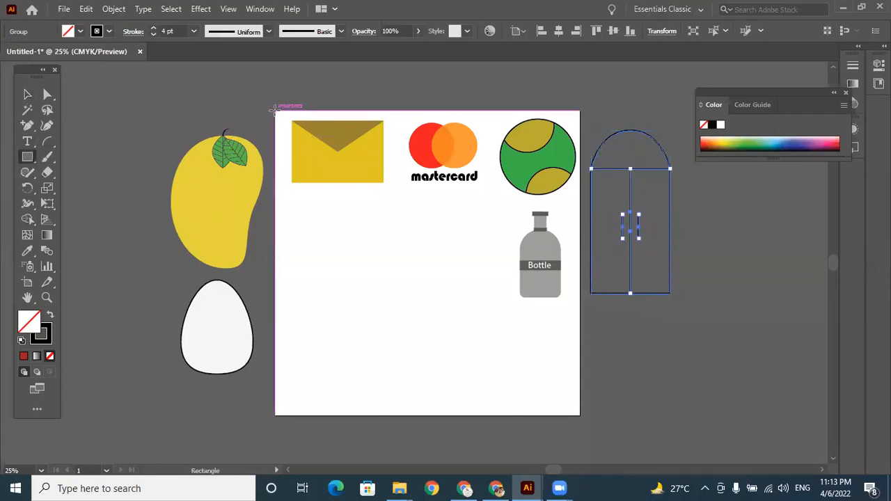
{"action": "mouse_move", "coordinate": [275, 111]}
{"action": "left_mouse_down"}
{"action": "mouse_move", "coordinate": [481, 293]}
{"action": "mouse_move", "coordinate": [561, 379]}
{"action": "mouse_move", "coordinate": [585, 422]}
{"action": "mouse_move", "coordinate": [580, 415]}
{"action": "left_mouse_up"}
{"action": "left_click", "coordinate": [154, 28]}
{"action": "left_click", "coordinate": [154, 28]}
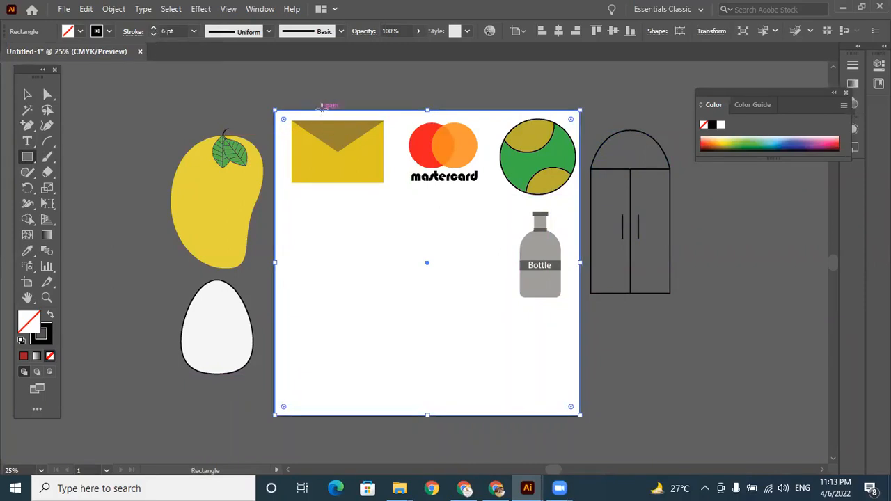
- Reduce the stroke of the artboard-sized rectangle until it has none
{"action": "left_click", "coordinate": [154, 34]}
{"action": "left_click", "coordinate": [154, 34]}
{"action": "left_click", "coordinate": [154, 34]}
{"action": "left_click", "coordinate": [154, 34]}
{"action": "left_click", "coordinate": [154, 34]}
{"action": "left_click", "coordinate": [154, 34]}
{"action": "left_click", "coordinate": [154, 34]}
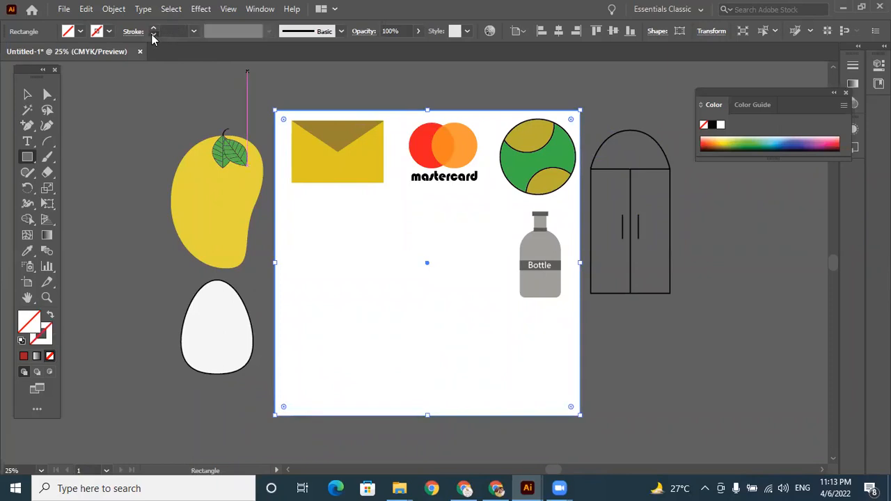
- Deselect the strokeless rectangle covering the artboard and select it again by its edge
{"action": "left_click", "coordinate": [27, 95]}
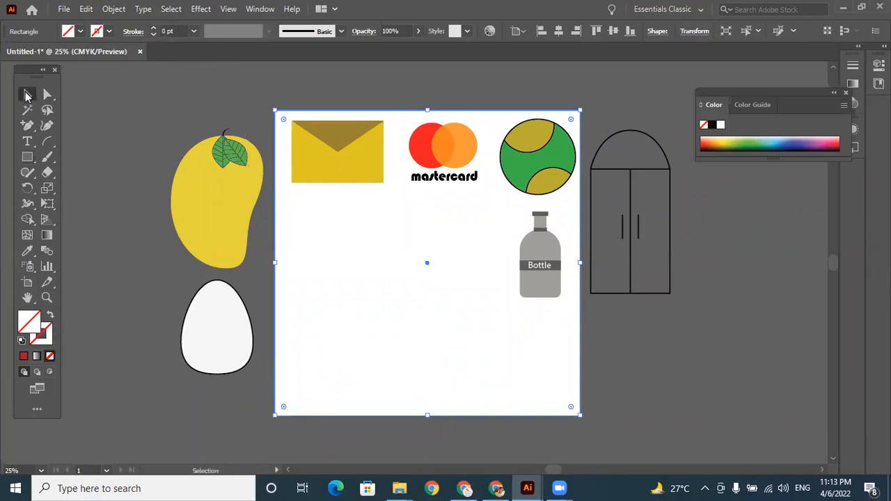
{"action": "left_click", "coordinate": [314, 117]}
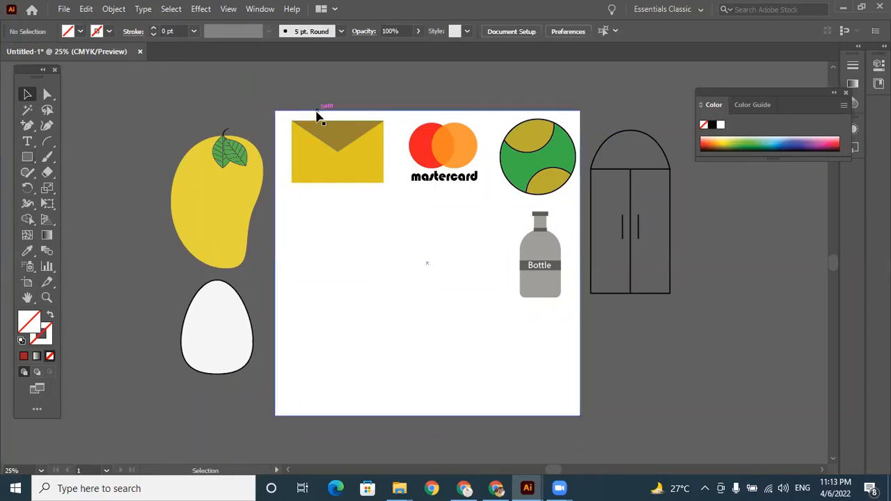
{"action": "left_click", "coordinate": [316, 116]}
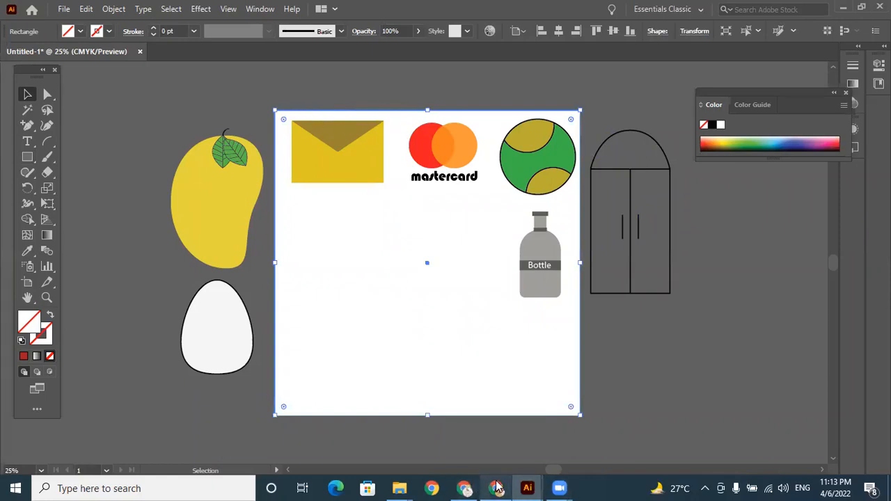
- Switch to the Chrome window with the OOP Project Submission e-mail, close its attachment preview and return to the inbox
{"action": "mouse_move", "coordinate": [481, 487]}
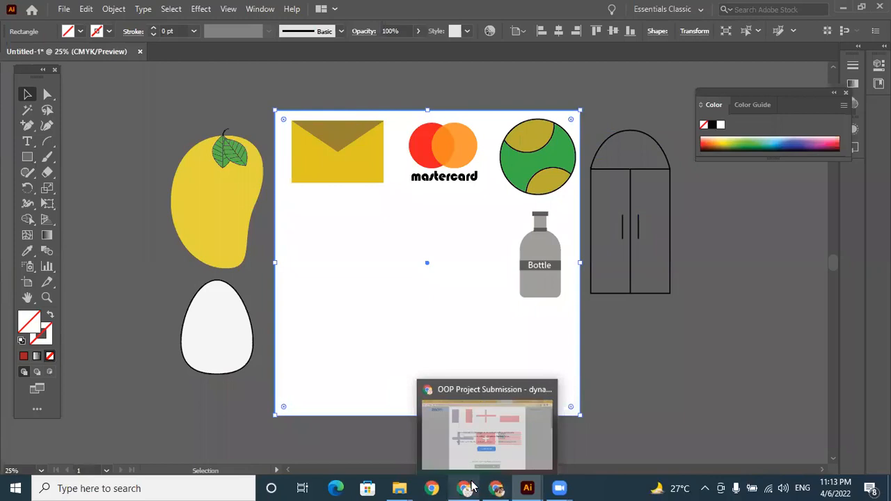
{"action": "left_click", "coordinate": [495, 438]}
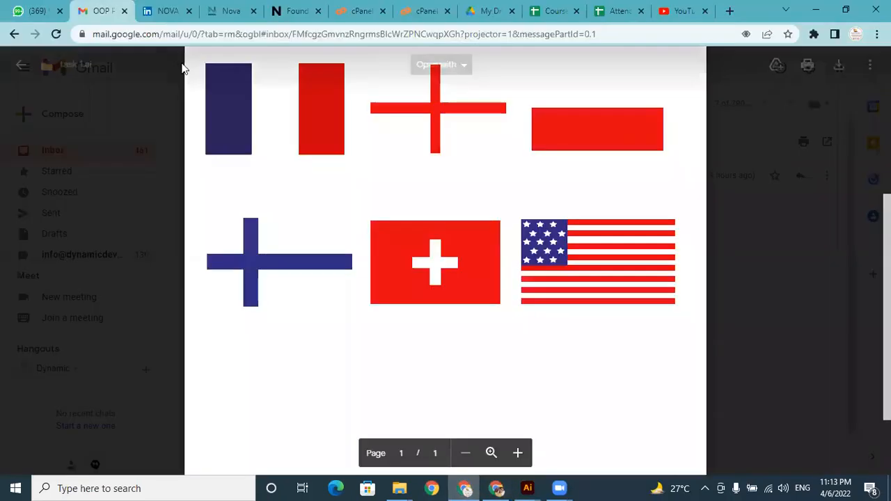
{"action": "left_click", "coordinate": [21, 64]}
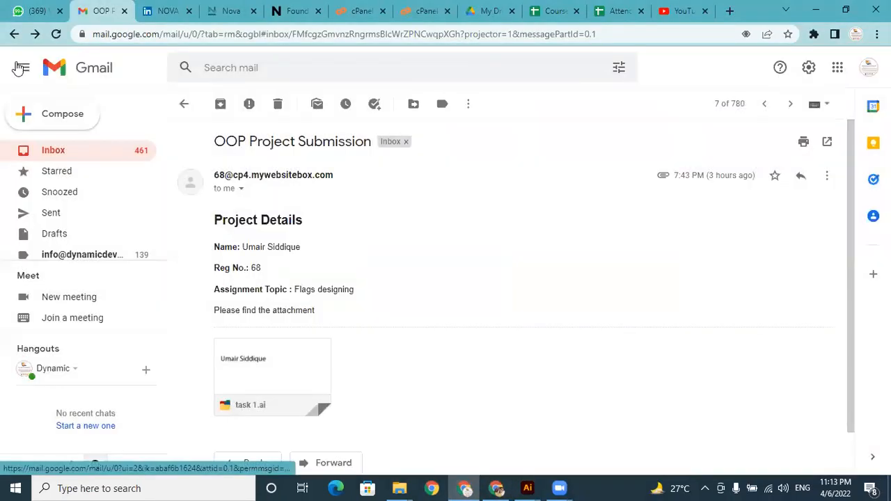
{"action": "left_click", "coordinate": [186, 106]}
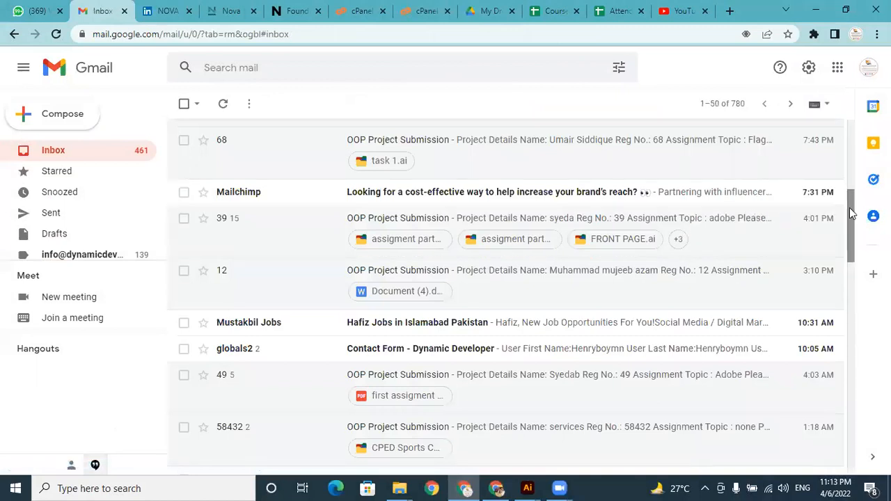
- Switch to the other Chrome window and open the "1st Assignment" message from its Gmail inbox
{"action": "left_click", "coordinate": [496, 488]}
{"action": "left_click", "coordinate": [68, 6]}
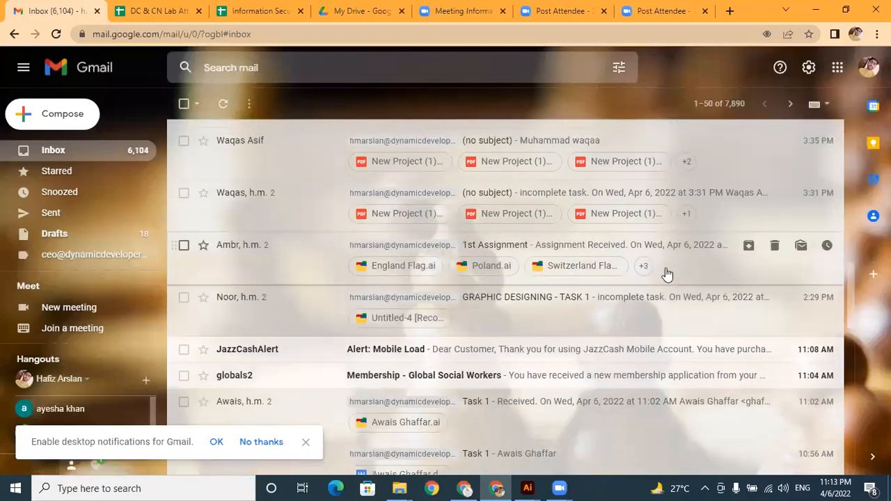
{"action": "left_click", "coordinate": [666, 273]}
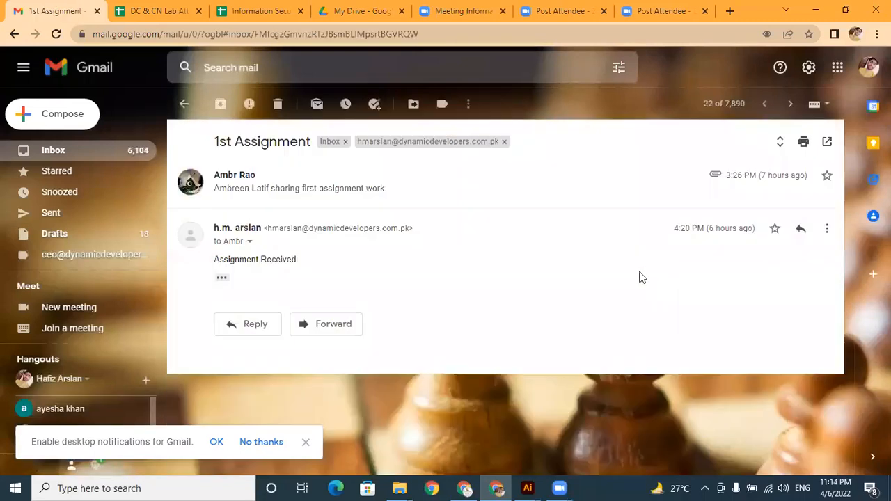
- Expand the original assignment e-mail, preview its England Flag.ai attachment, and return to the inbox
{"action": "left_click", "coordinate": [432, 187]}
{"action": "left_click", "coordinate": [303, 287]}
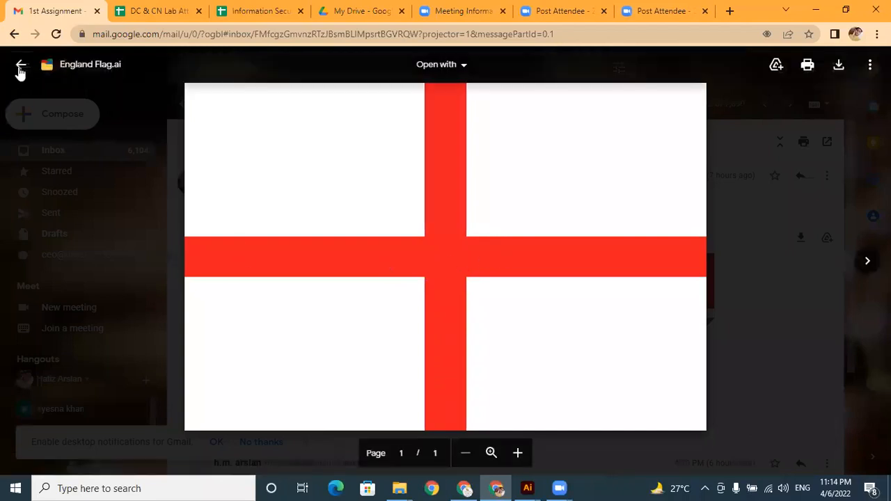
{"action": "left_click", "coordinate": [21, 68]}
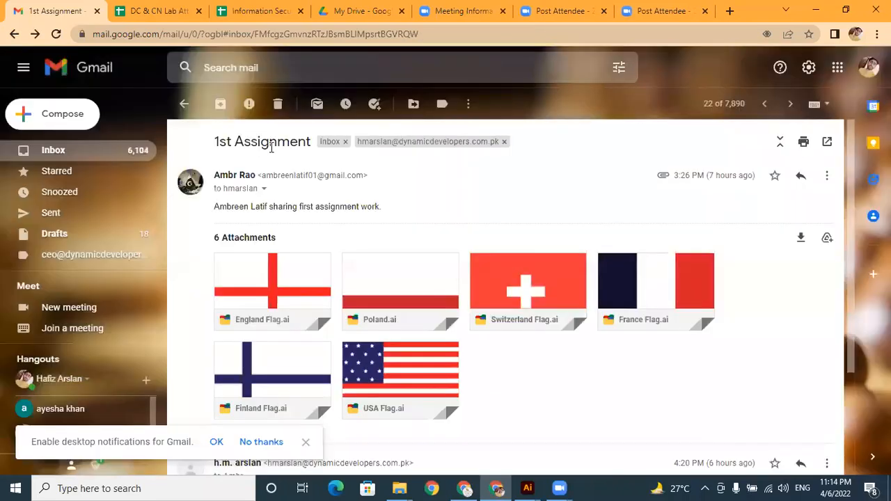
{"action": "left_click", "coordinate": [183, 104]}
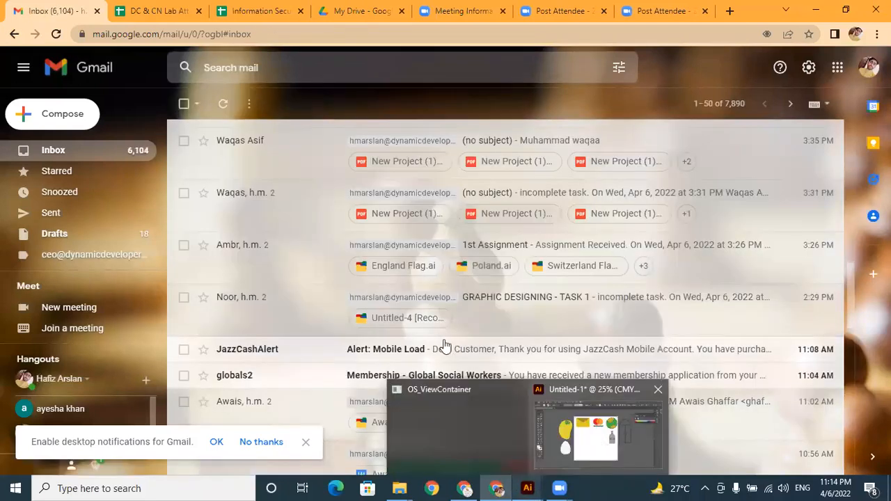
- Switch back to Illustrator and delete the strokeless rectangle covering the artboard
{"action": "left_click", "coordinate": [537, 488]}
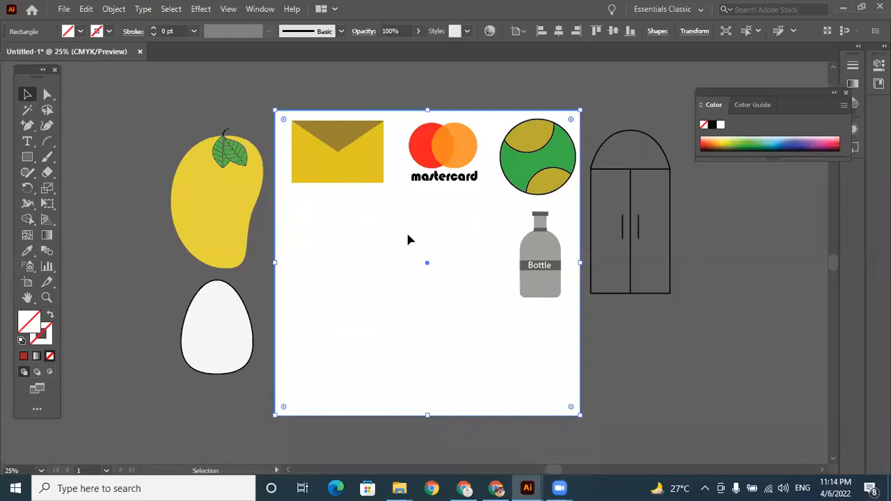
{"action": "left_click_drag", "start_coordinate": [403, 114], "coordinate": [361, 94]}
{"action": "key", "text": "Delete"}
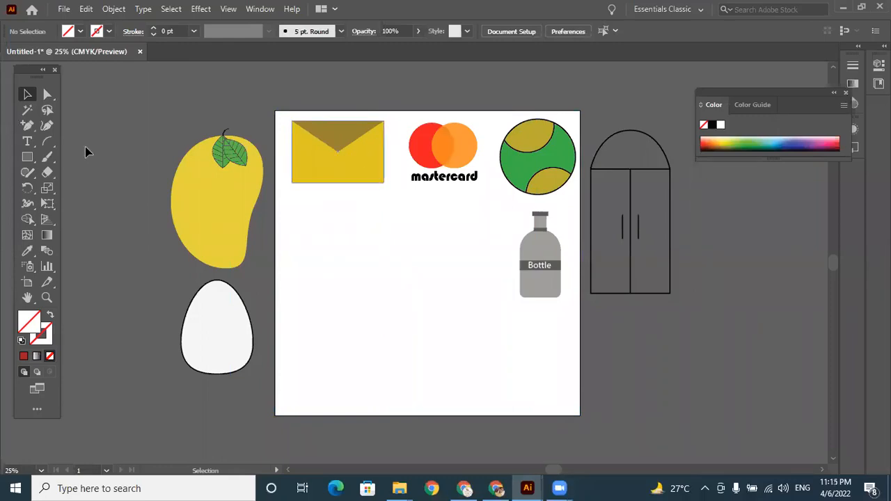
- Activate the Pen tool in place of the Add Anchor Point tool for drawing on the artboard
{"action": "left_click_drag", "start_coordinate": [28, 127], "coordinate": [56, 130]}
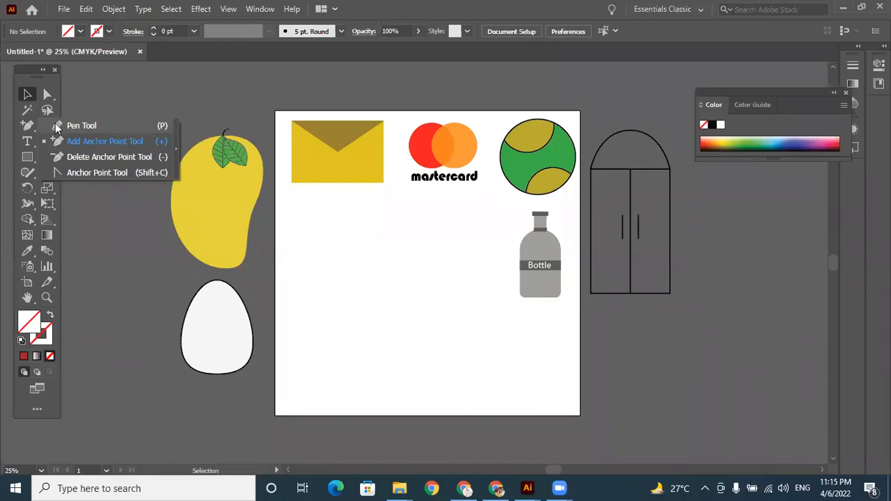
{"action": "key", "text": "p"}
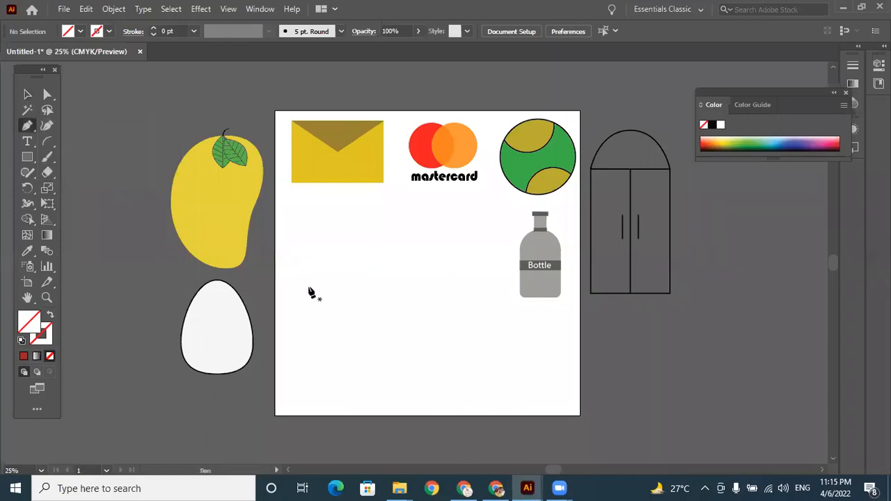